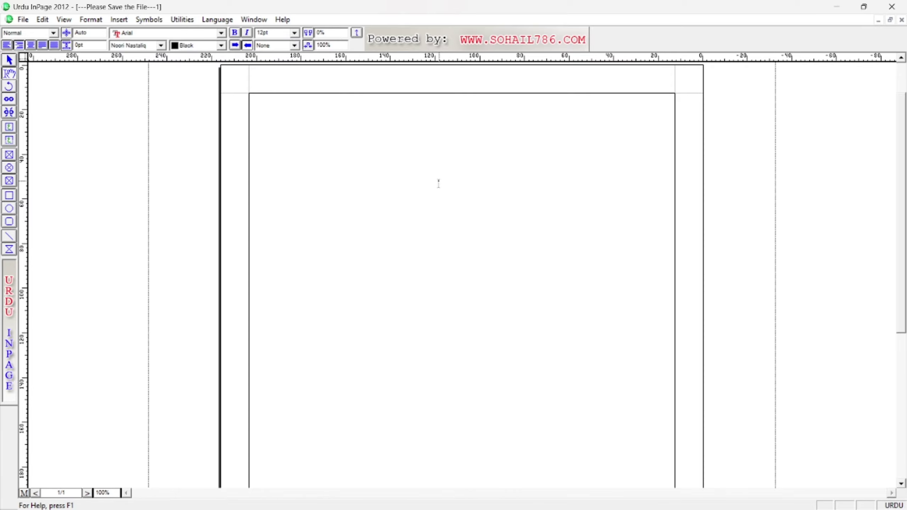
Fit the whole blank page in the window, changing the zoom from 100% to 57.9%.
drag(675, 92, 677, 179)
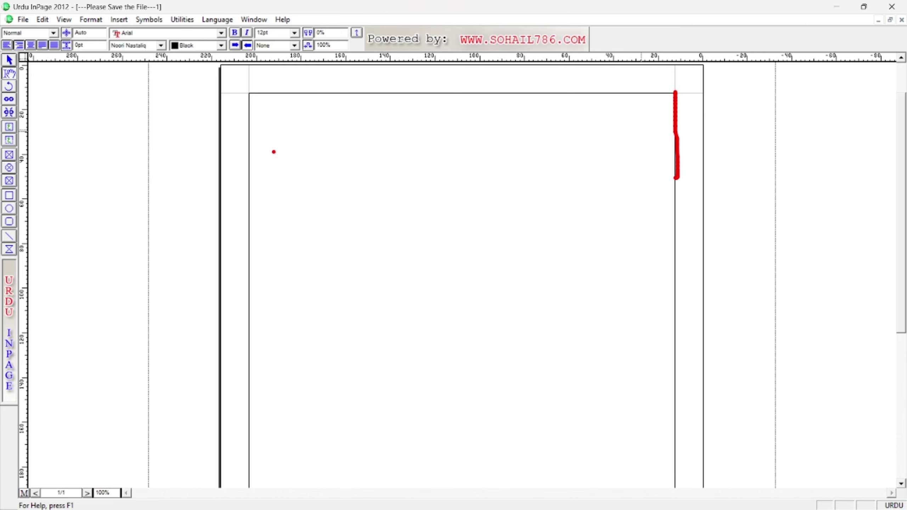
drag(251, 94, 252, 196)
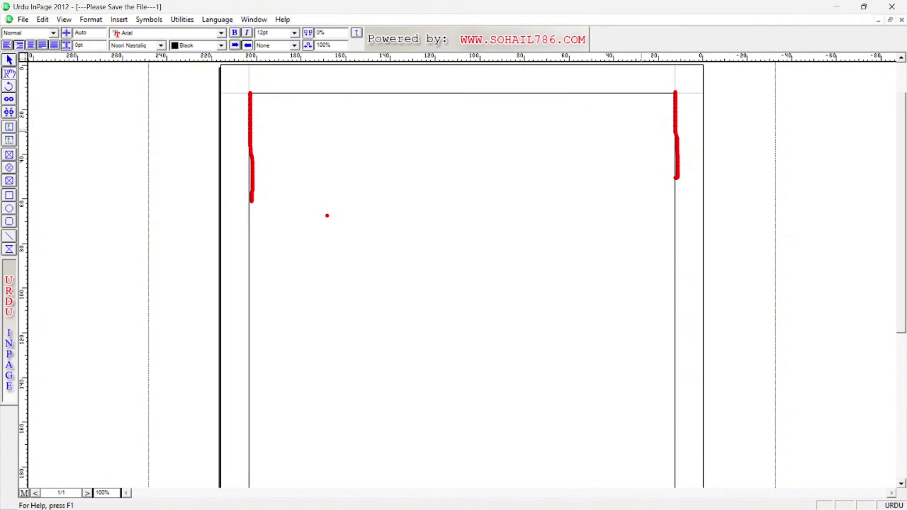
key(Escape)
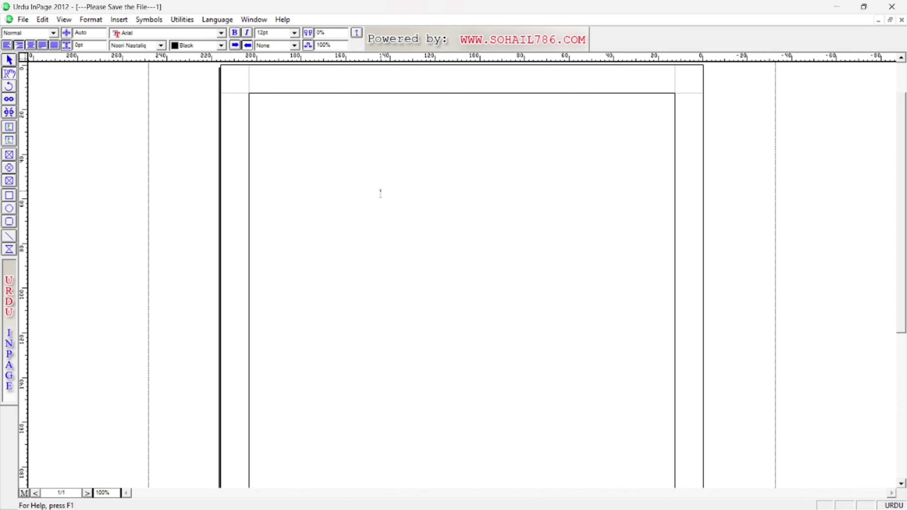
key(ctrl+0)
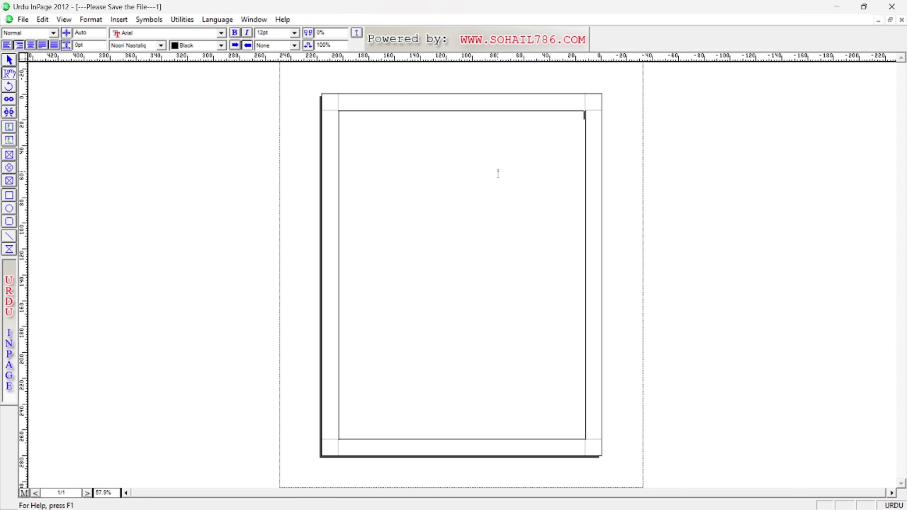
key(ctrl+minus)
key(ctrl+0)
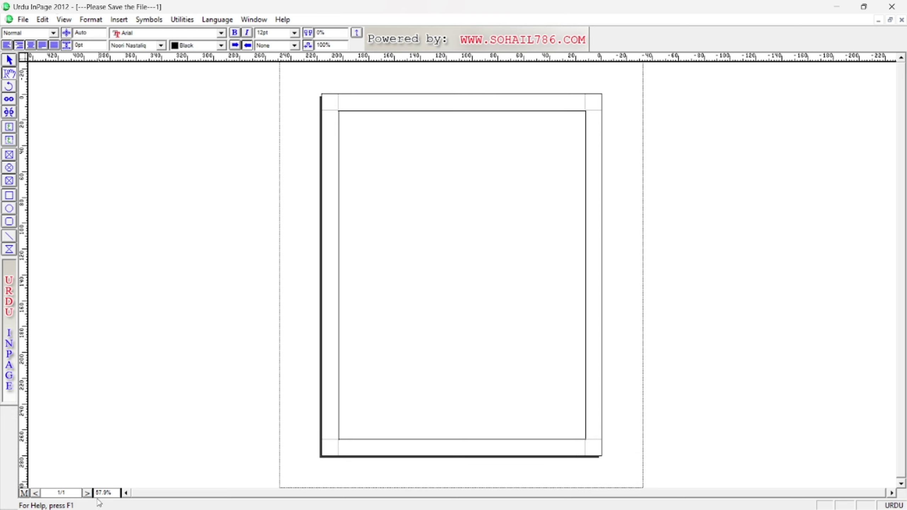
drag(107, 493, 96, 493)
click(108, 493)
mouse_move(90, 486)
mouse_down()
mouse_move(124, 504)
mouse_move(138, 447)
mouse_up()
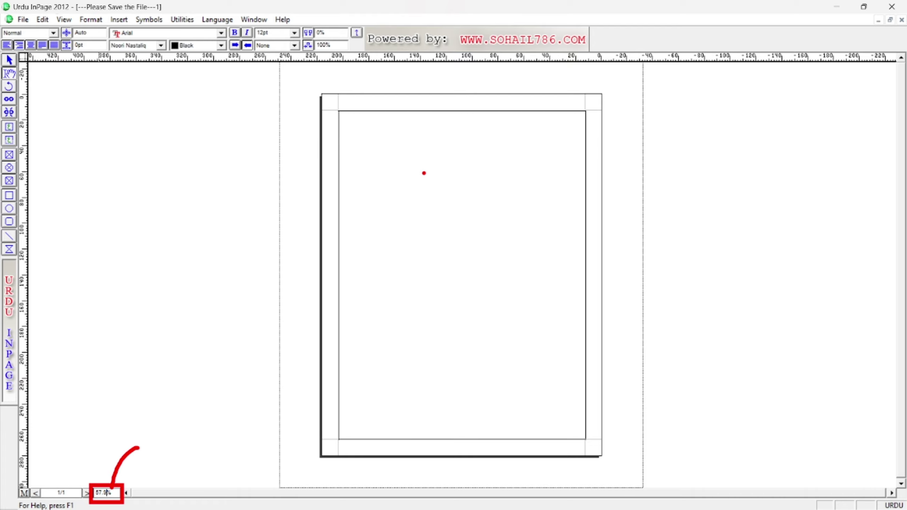
key(Escape)
click(447, 165)
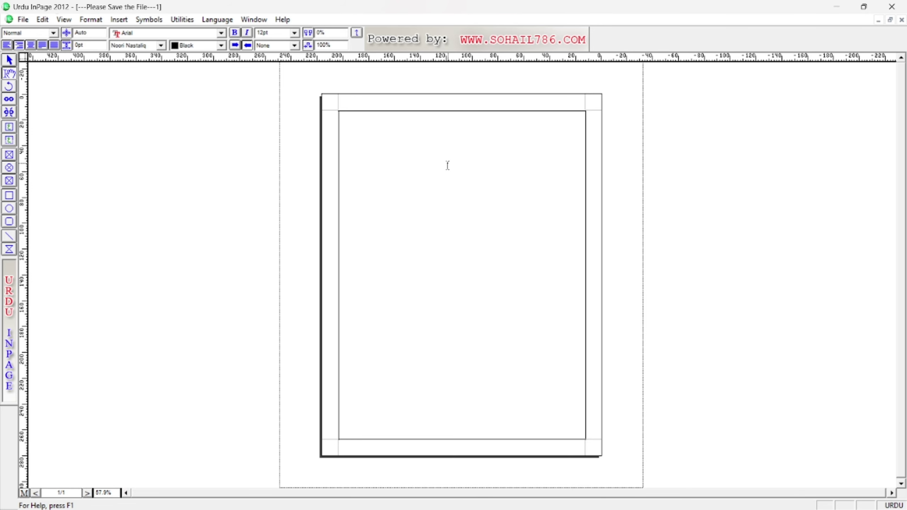
key(ctrl+5)
key(ctrl+1)
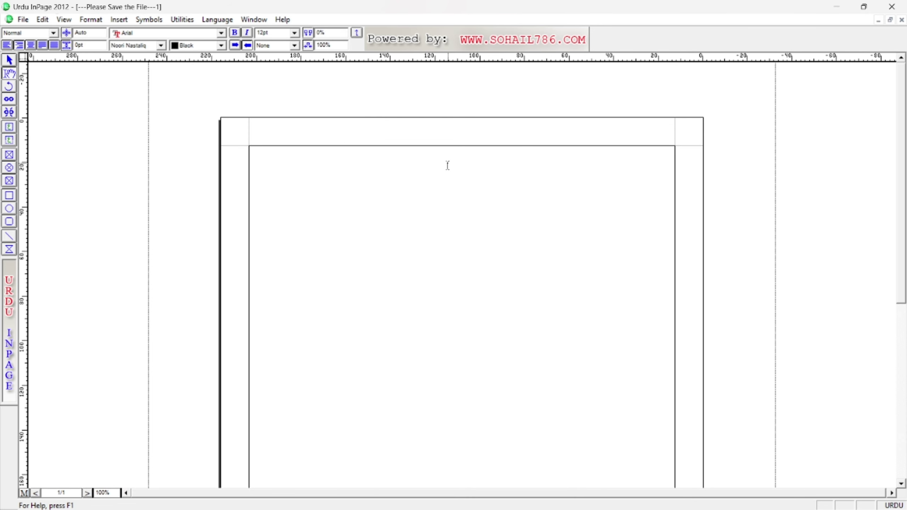
key(ctrl+2)
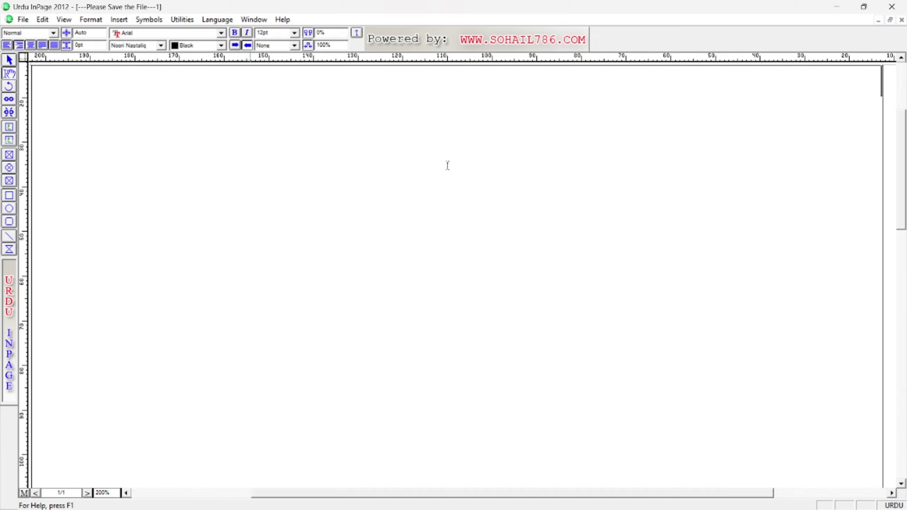
key(ctrl+1)
key(ctrl+0)
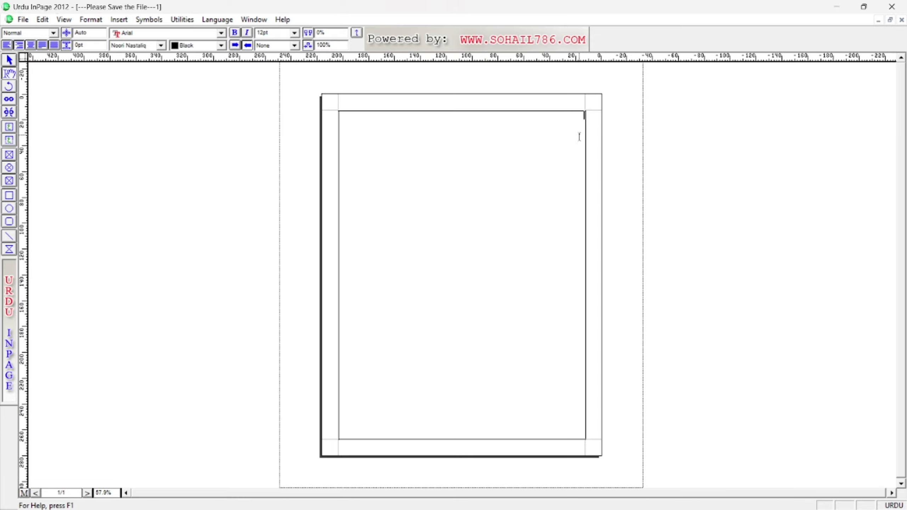
click(547, 149)
Open the font size list, close it leaving 12pt, and return the caret to the text frame.
mouse_move(255, 24)
mouse_down()
mouse_move(282, 40)
mouse_move(302, 23)
mouse_move(298, 47)
mouse_move(395, 76)
mouse_up()
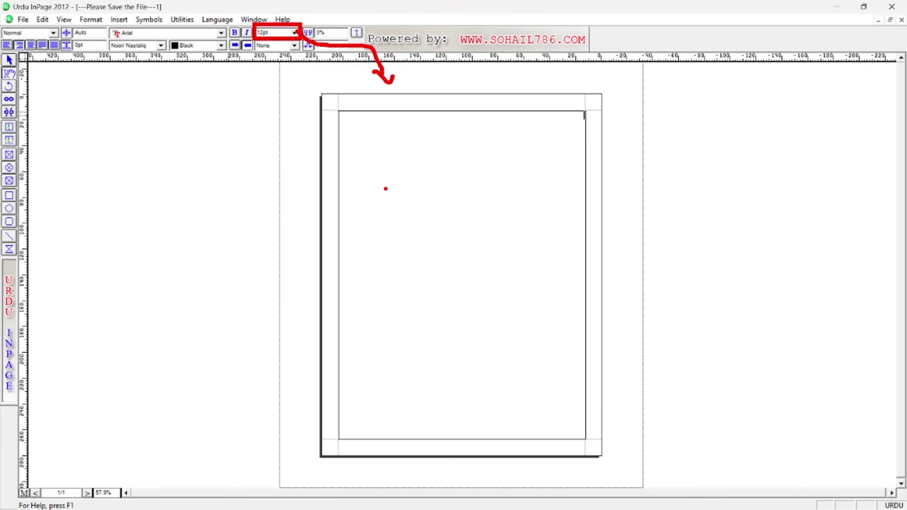
key(Escape)
click(294, 32)
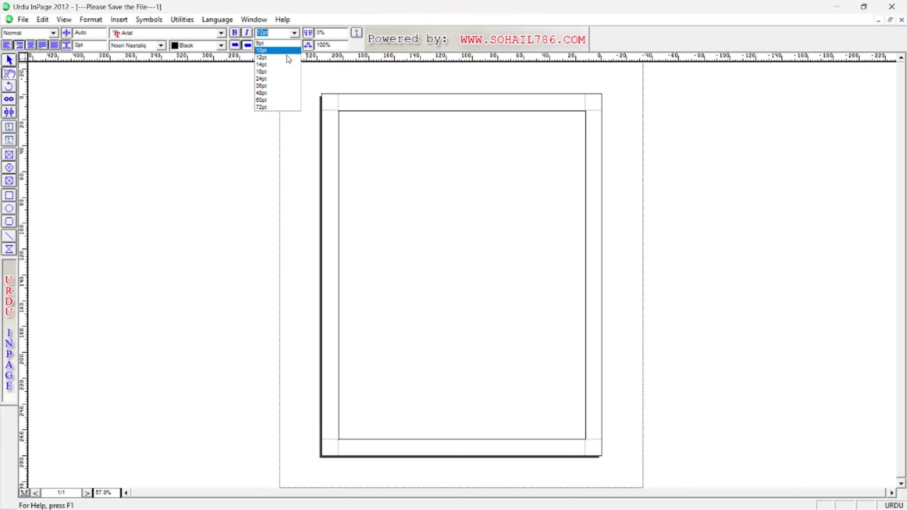
click(516, 164)
click(537, 157)
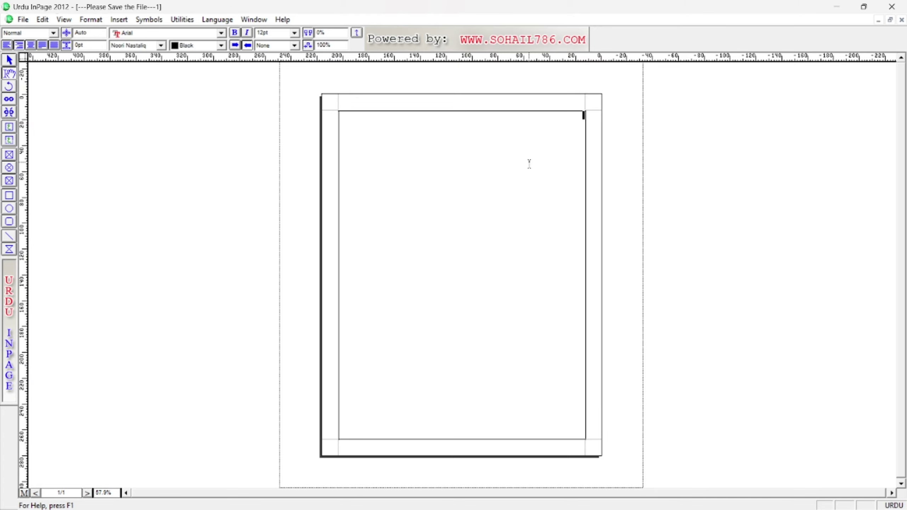
Set the text size to 60pt, test it with sample Urdu letters, then delete them.
click(295, 34)
click(272, 101)
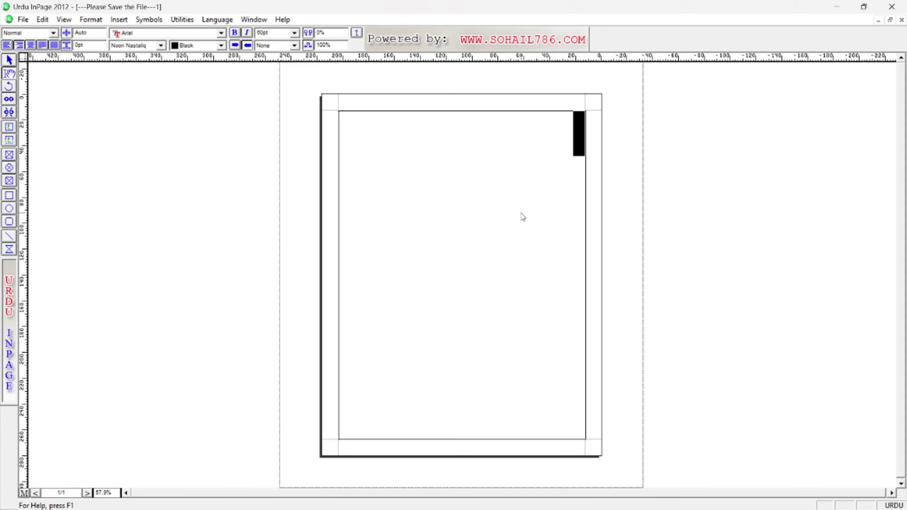
text(قفبفیب)
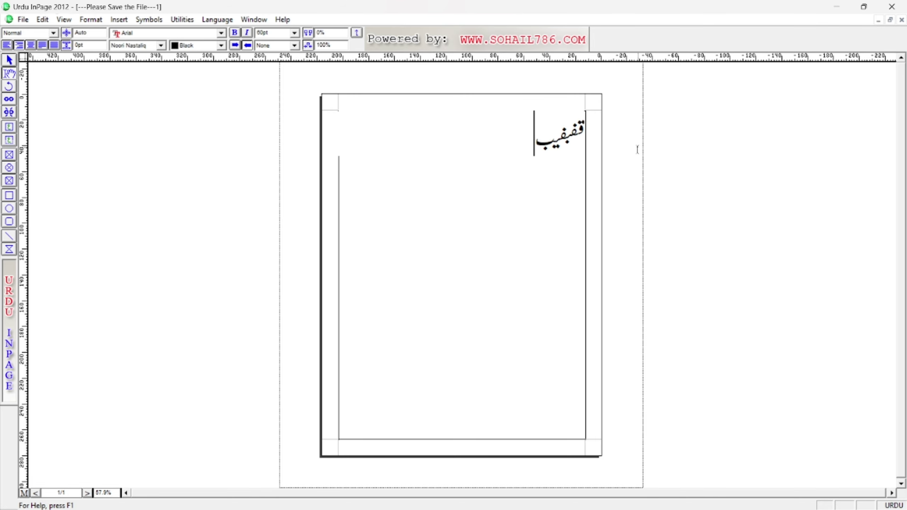
key(BackSpace)
key(BackSpace)
key(BackSpace)
key(BackSpace)
key(BackSpace)
key(BackSpace)
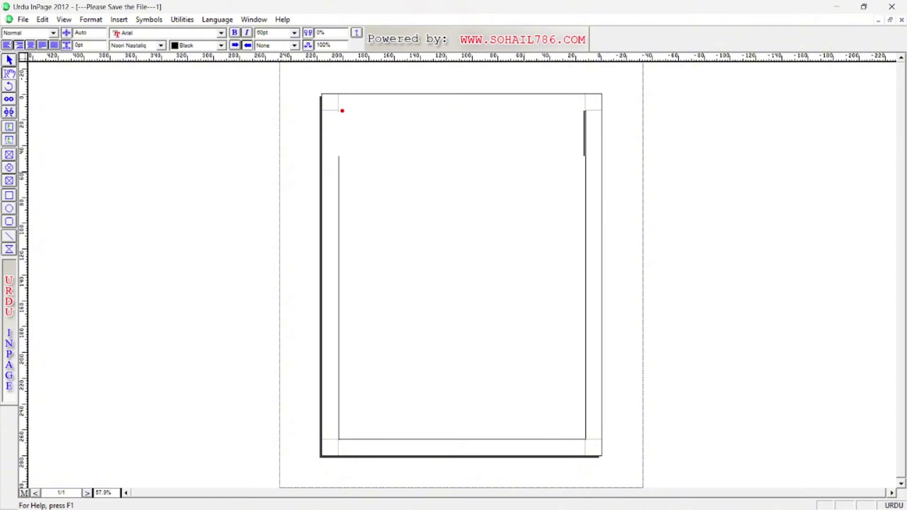
drag(343, 111, 585, 429)
drag(601, 94, 589, 132)
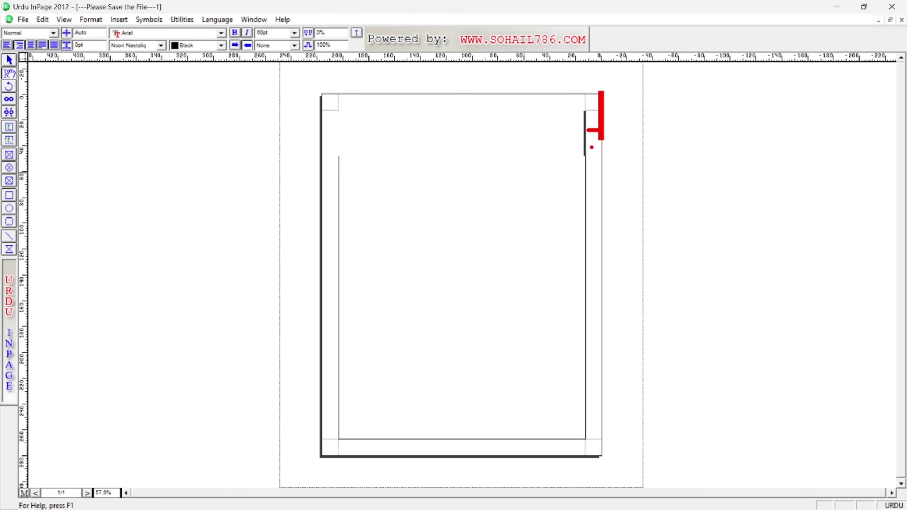
drag(595, 150, 595, 152)
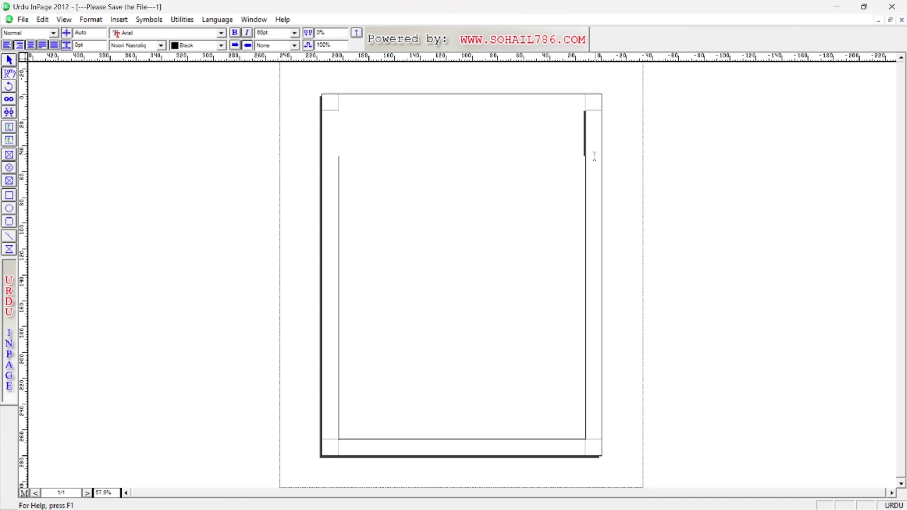
click(23, 20)
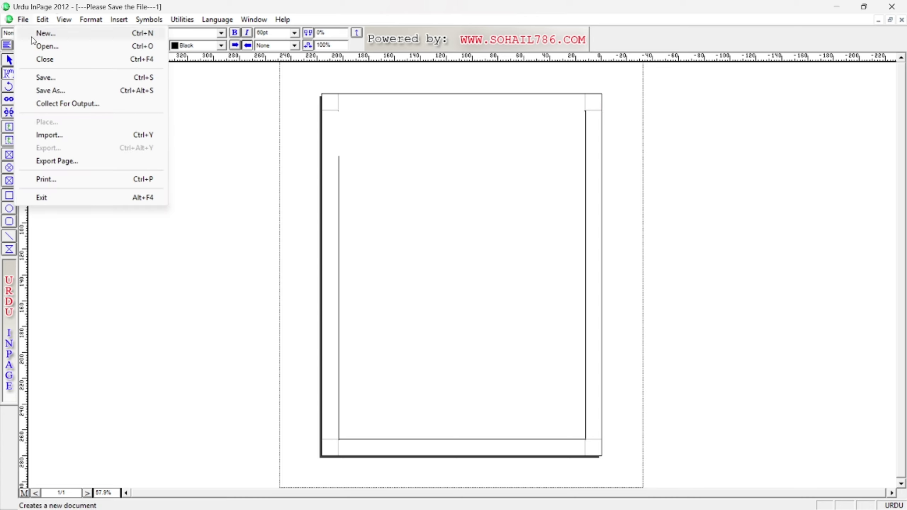
Close the document without saving and create a new A4 document with 2 columns.
click(54, 62)
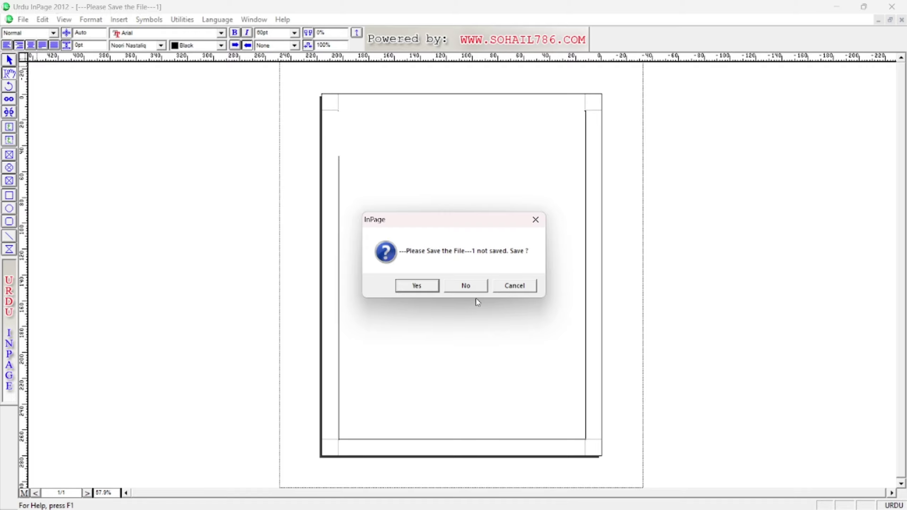
click(465, 286)
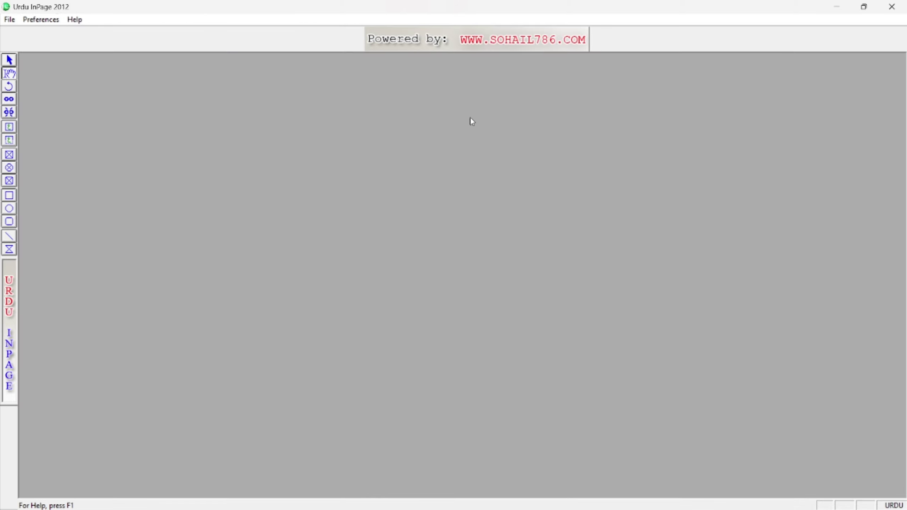
click(10, 20)
click(29, 34)
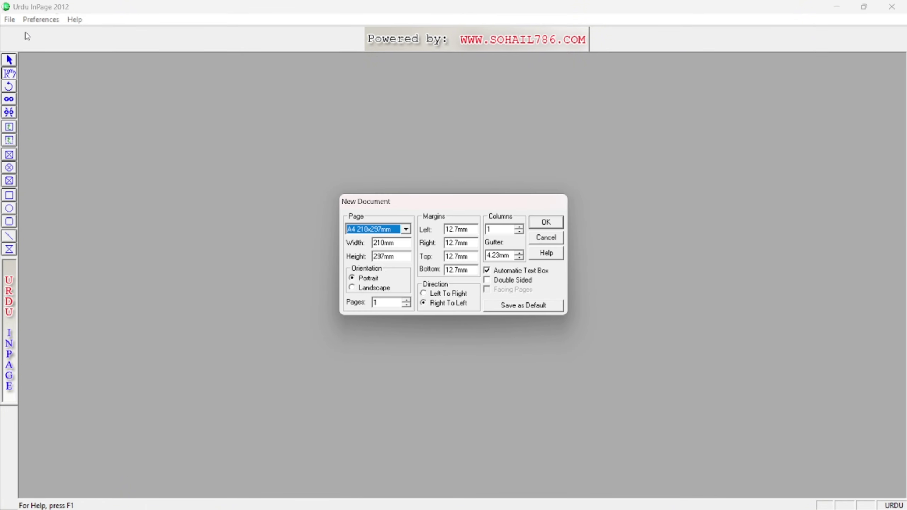
click(518, 228)
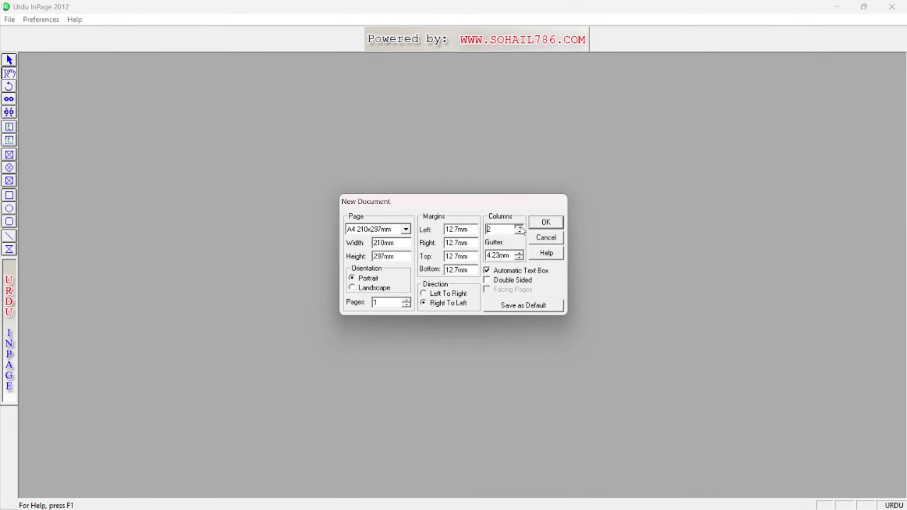
click(520, 231)
click(545, 222)
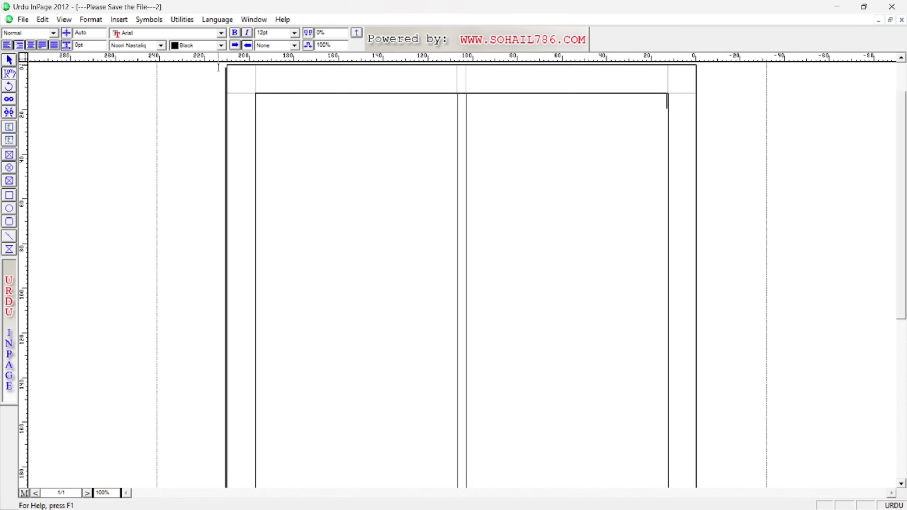
Close the two-column document and start setting up a new one.
click(23, 20)
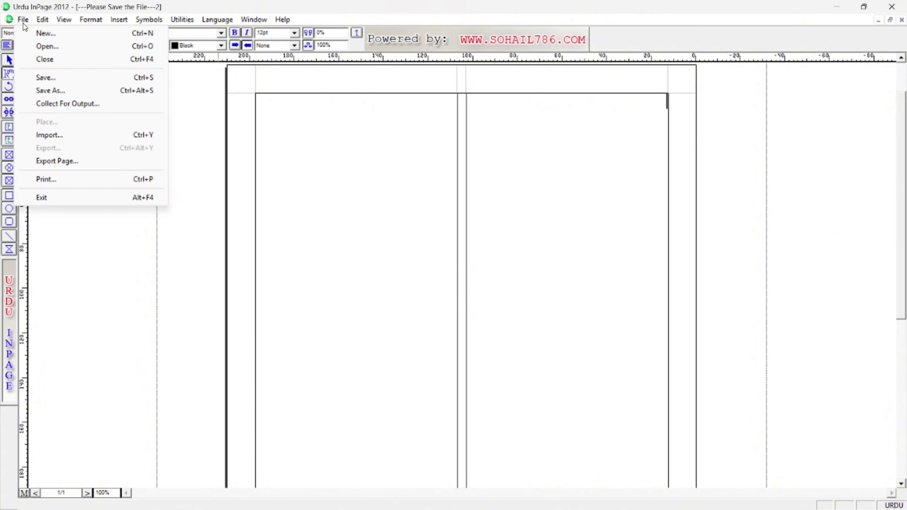
click(53, 60)
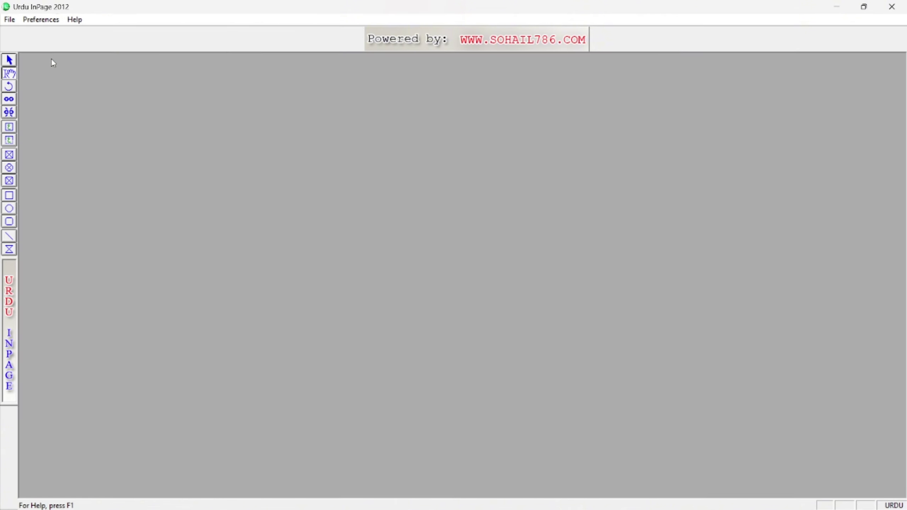
click(10, 20)
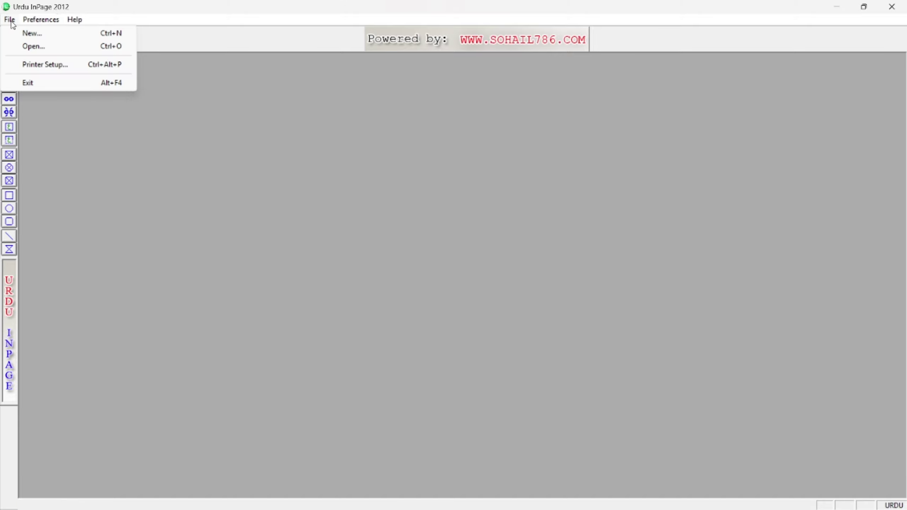
click(33, 33)
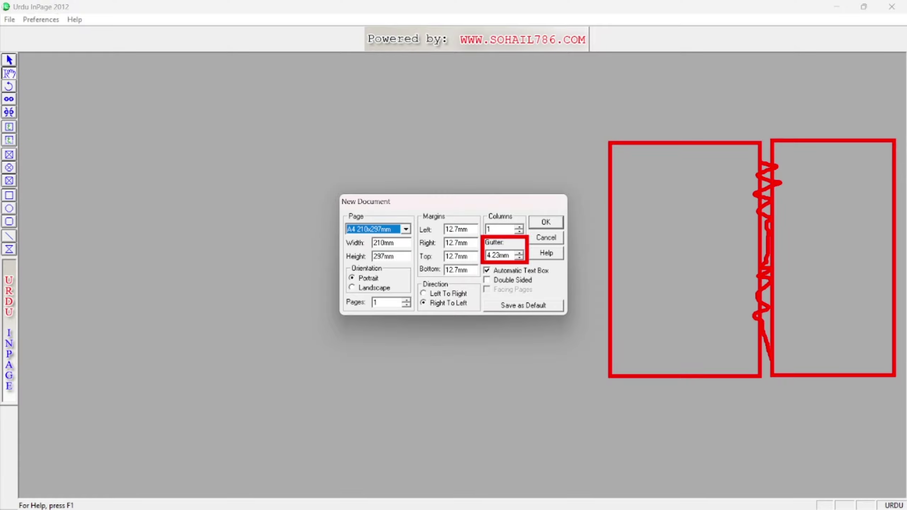
Create the new A4 page with 2 columns and the gutter widened to 8.08mm.
click(518, 253)
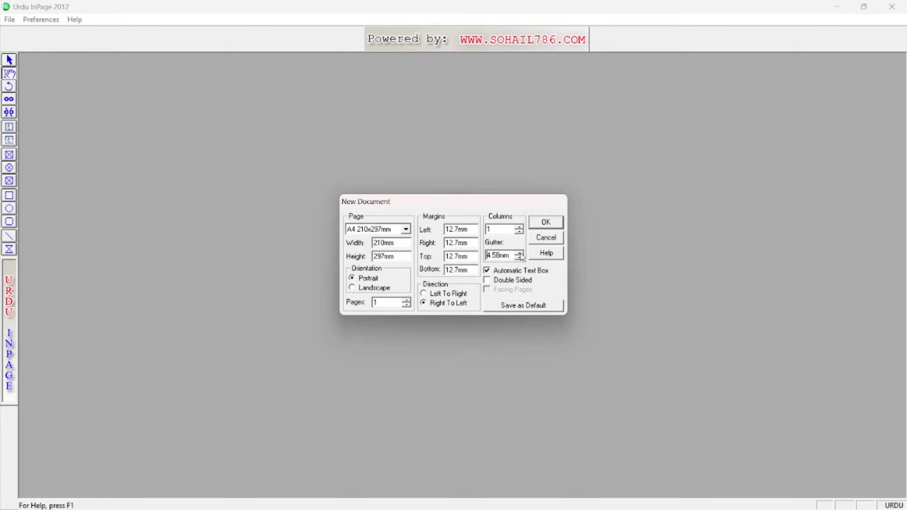
click(518, 253)
click(518, 253)
click(518, 253)
click(520, 254)
click(519, 253)
click(520, 253)
click(520, 227)
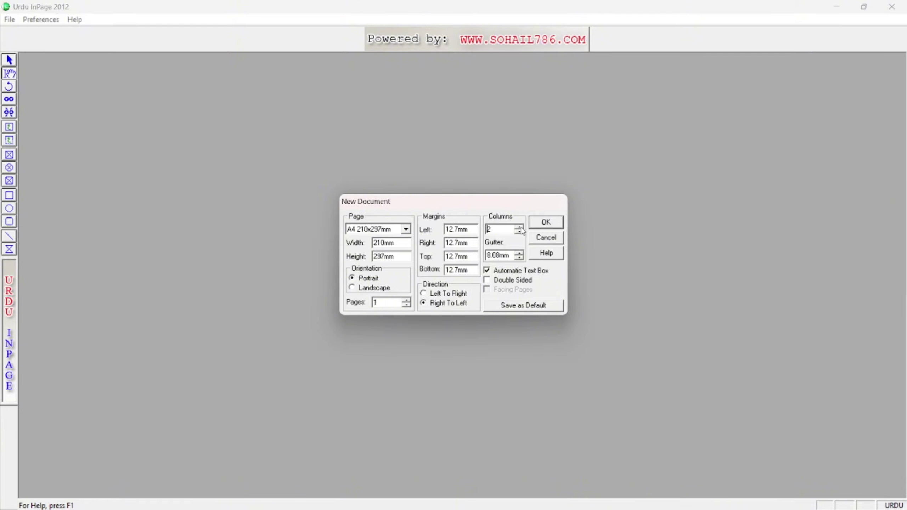
click(546, 222)
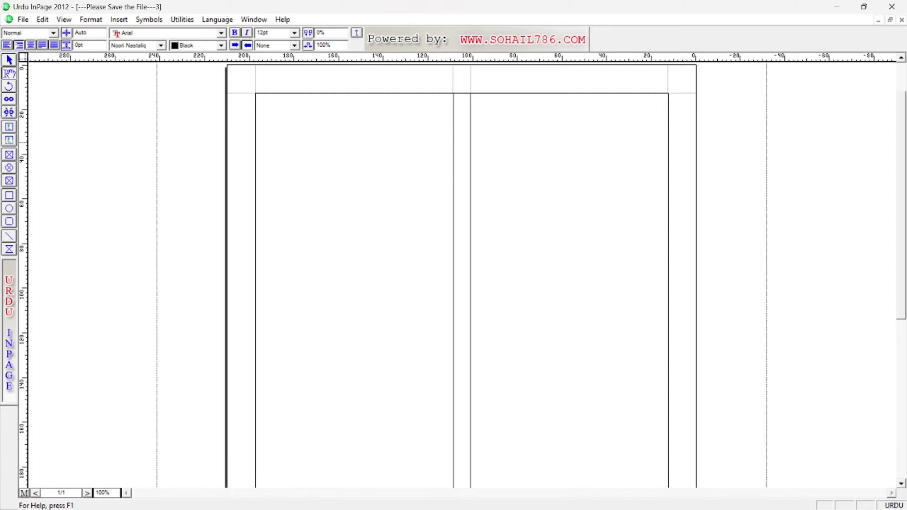
Close the two-column document and create a new page with the default settings.
click(479, 263)
click(23, 19)
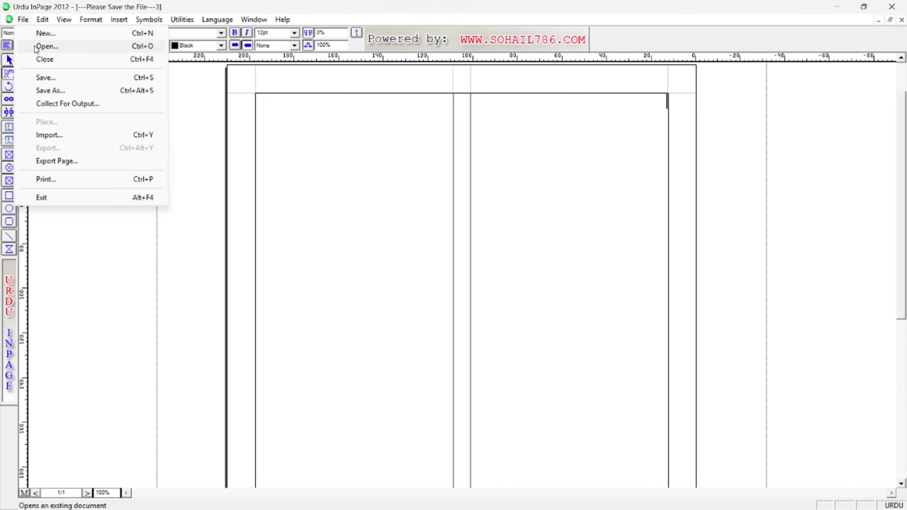
click(47, 62)
click(9, 19)
mouse_move(41, 20)
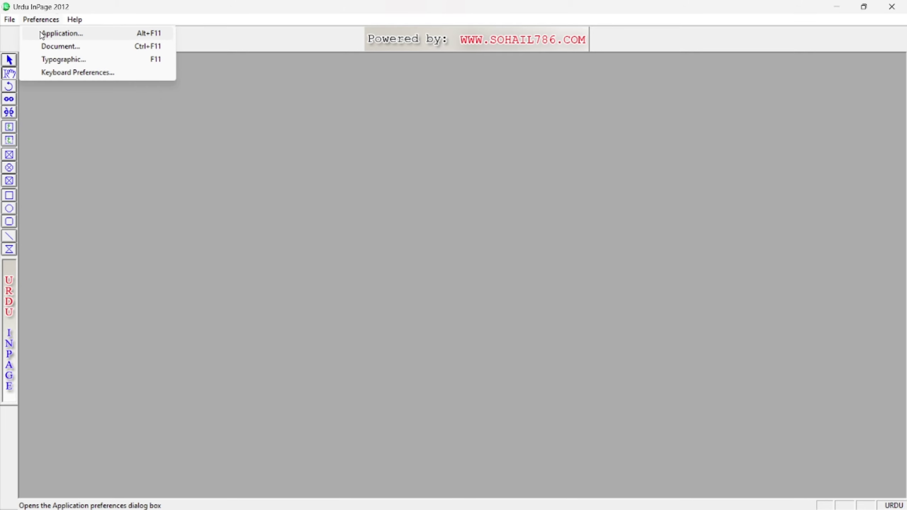
mouse_move(9, 19)
click(30, 33)
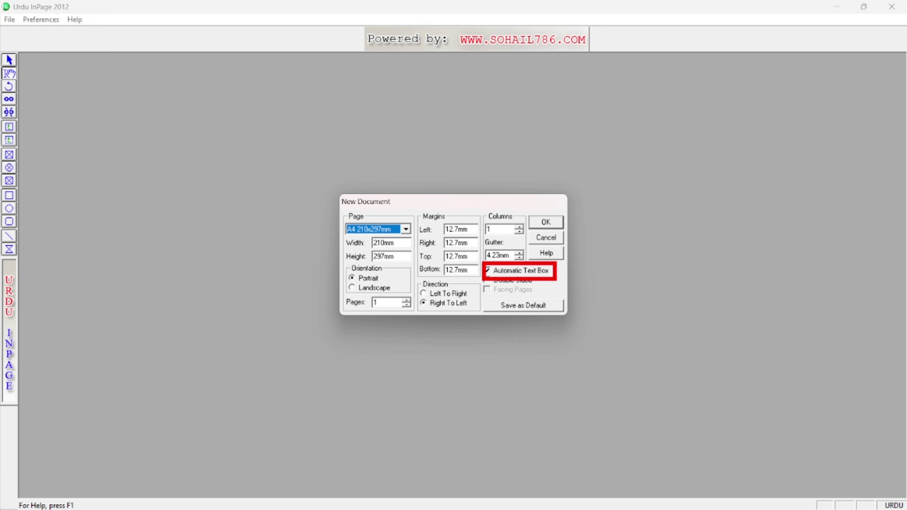
click(546, 222)
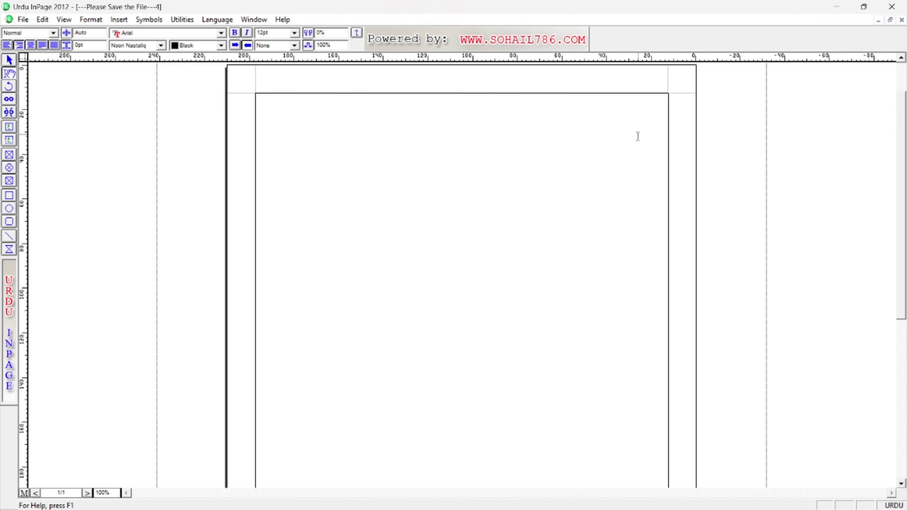
Type the word 'aik', delete it, then close the page without saving.
text(aik)
drag(645, 106, 682, 108)
key(BackSpace)
click(23, 19)
click(52, 59)
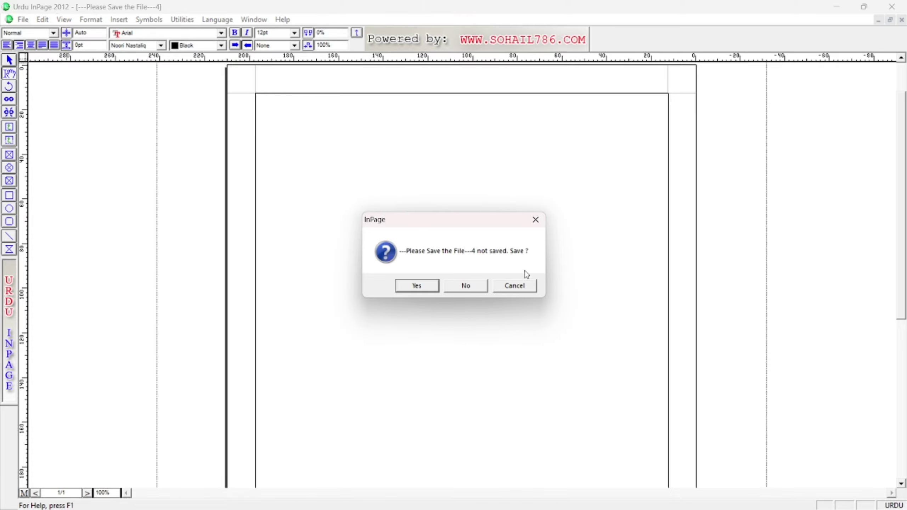
click(465, 286)
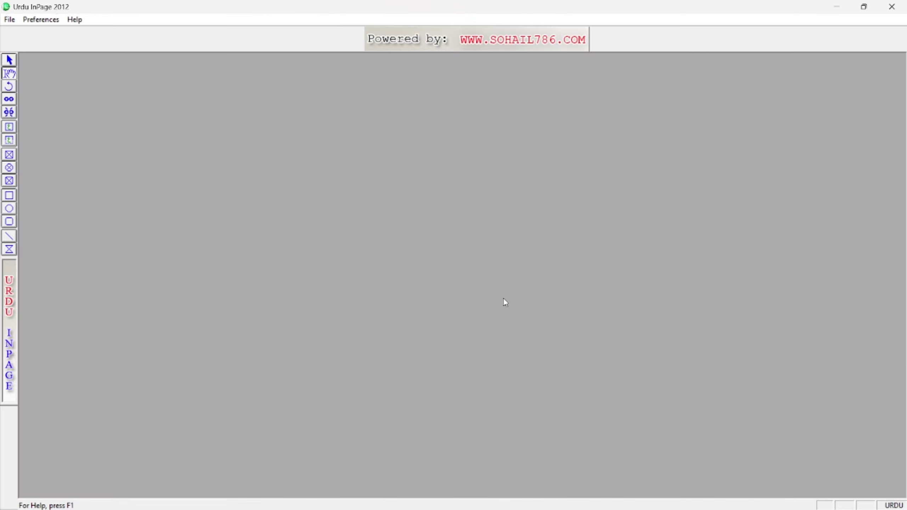
Create a new page with the Automatic Text Box option turned off.
click(9, 19)
click(41, 33)
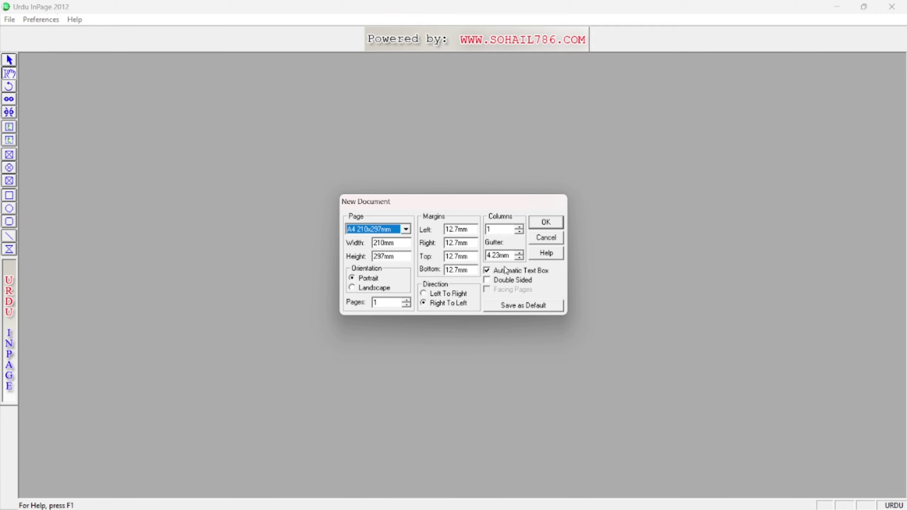
click(487, 271)
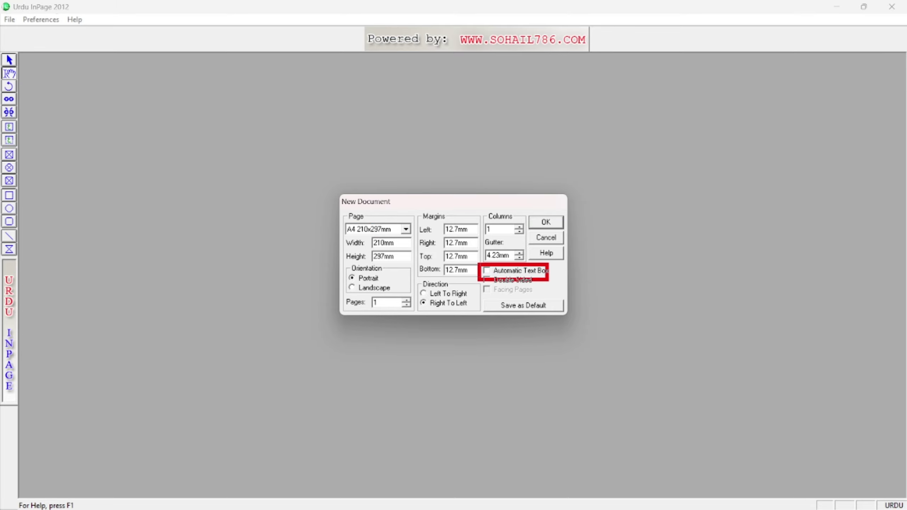
click(532, 271)
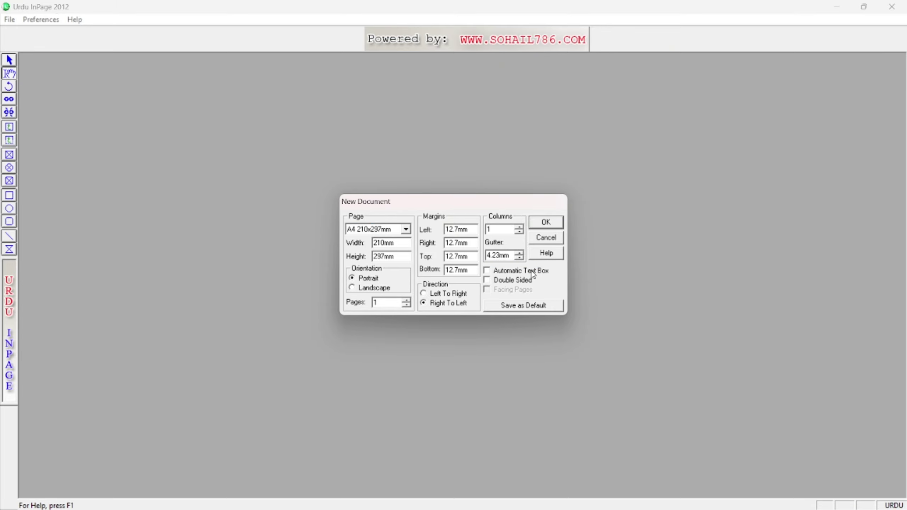
click(546, 222)
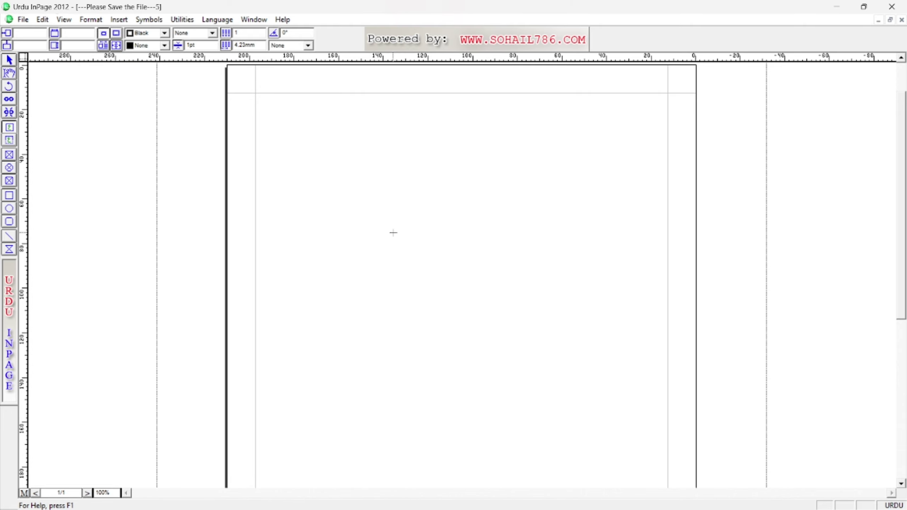
Draw a text frame across the upper page, then close the document without saving.
drag(306, 122, 638, 459)
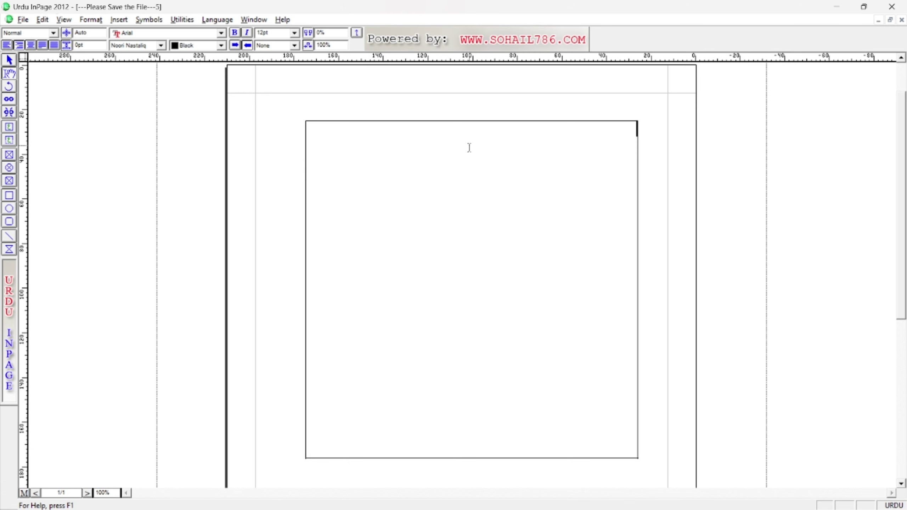
key(ctrl+F4)
click(473, 285)
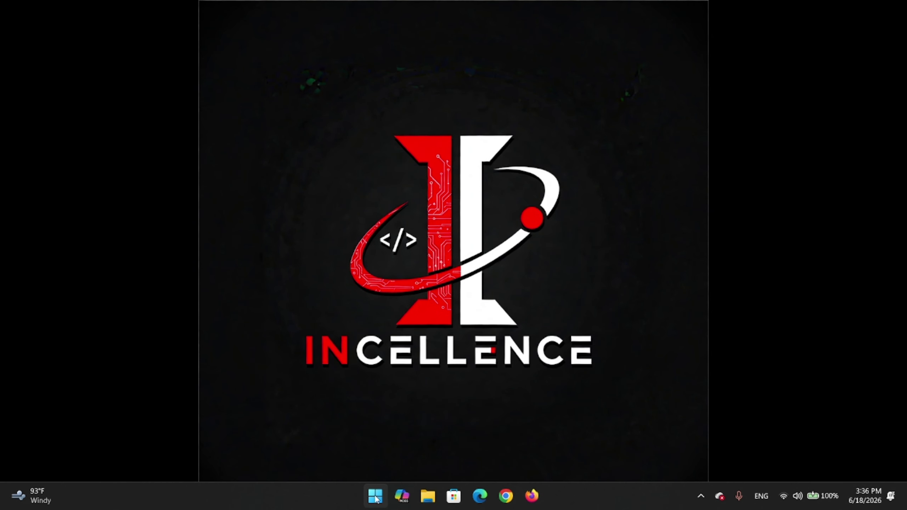
Launch InPage 2012 by searching 'inp' in Start, then close its blank starting document.
click(375, 497)
text(inp)
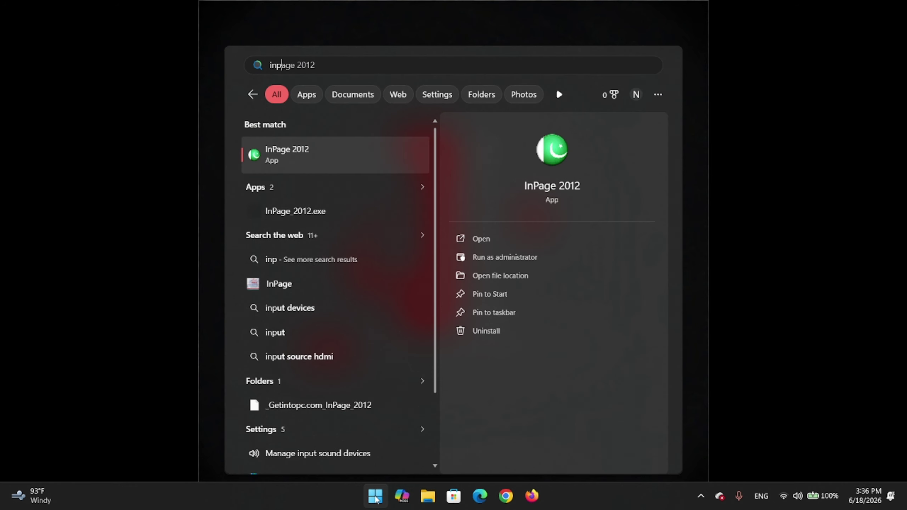
key(Return)
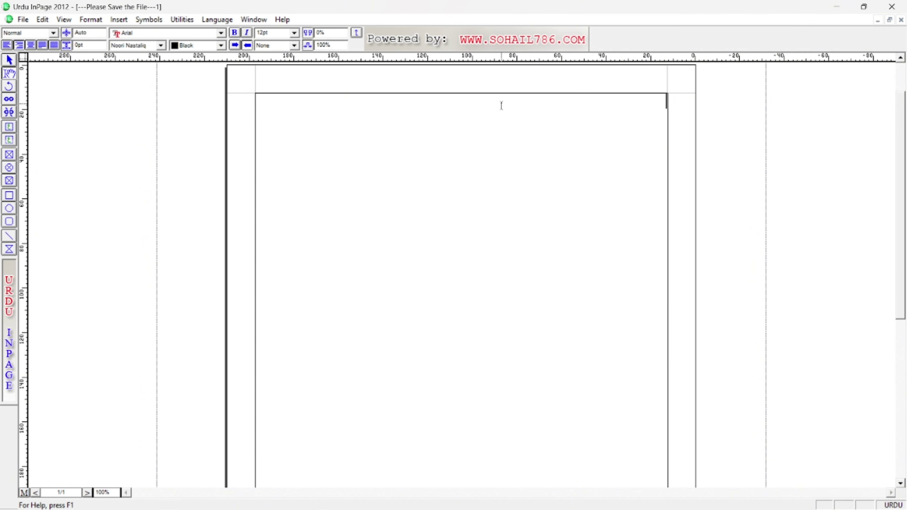
key(ctrl+w)
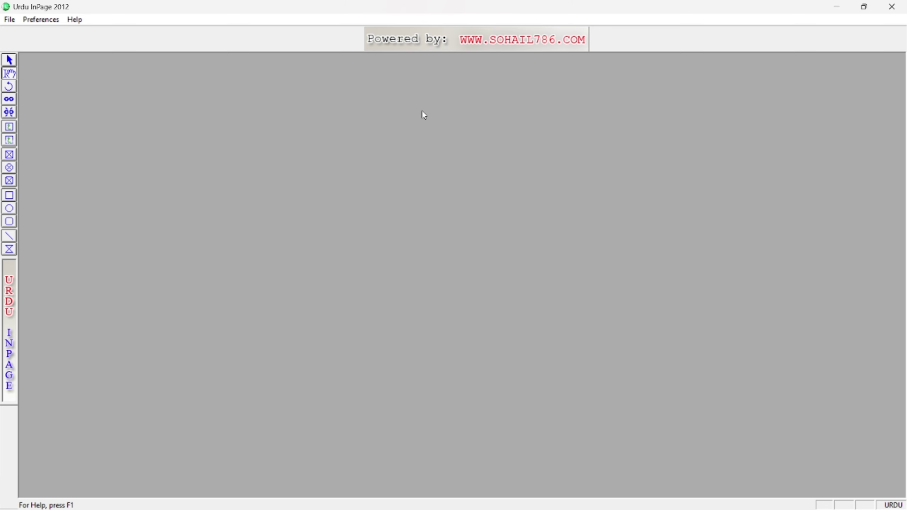
Create a new document accepting the default A4 portrait, single-column page settings.
click(10, 19)
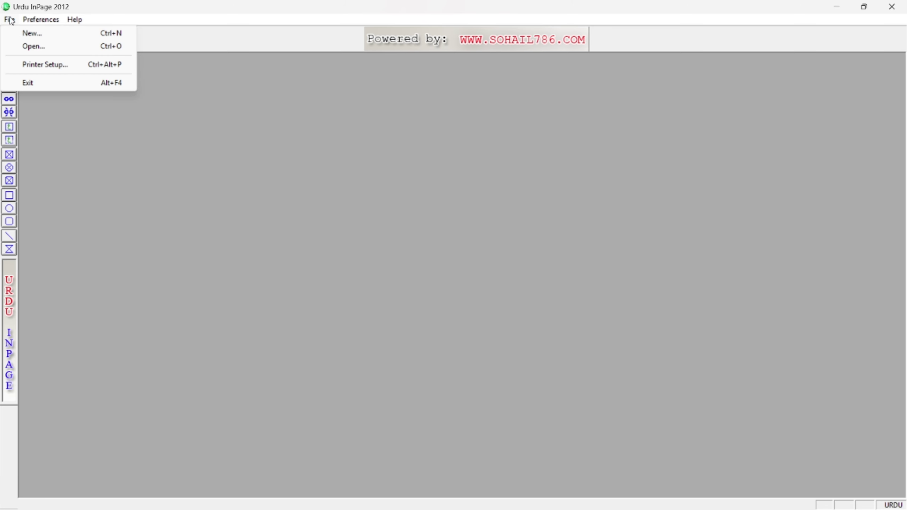
click(53, 35)
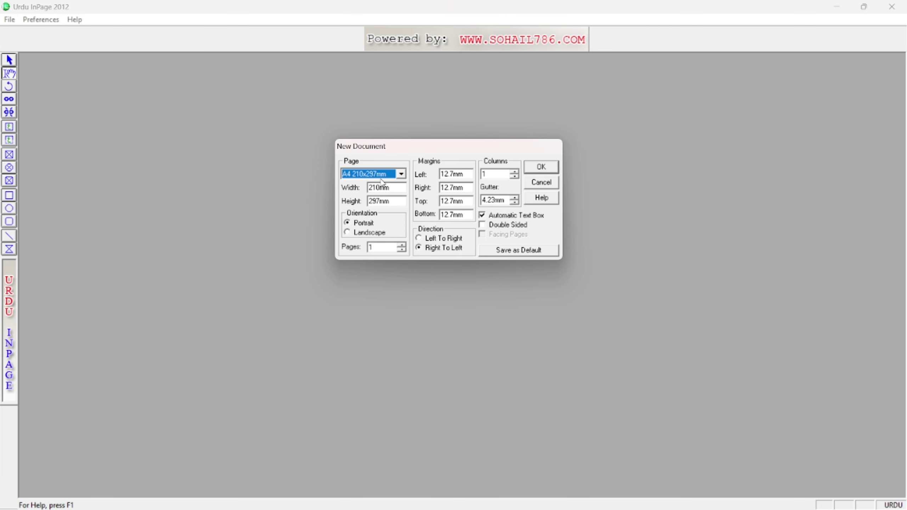
click(540, 168)
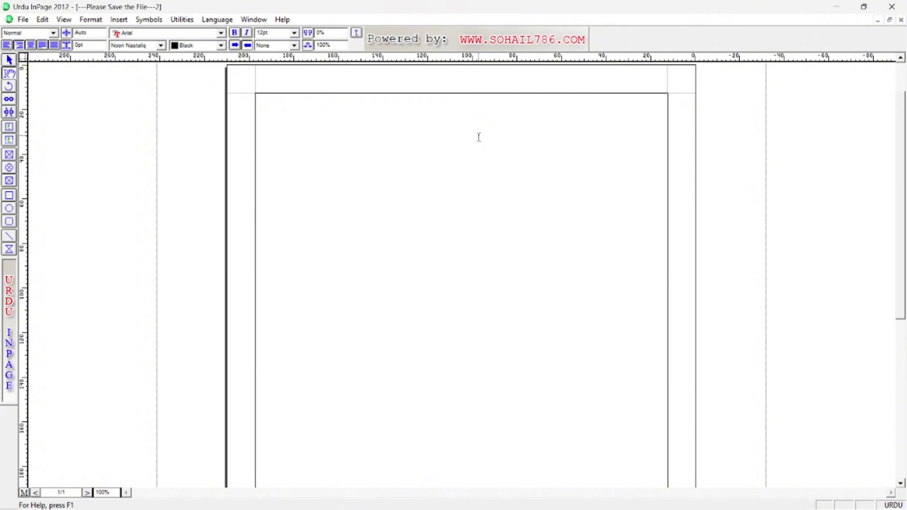
Enter a new value in the zoom box, then zoom to 50%, 100% and 200%.
scroll(479, 138, down, 2)
scroll(479, 137, up, 4)
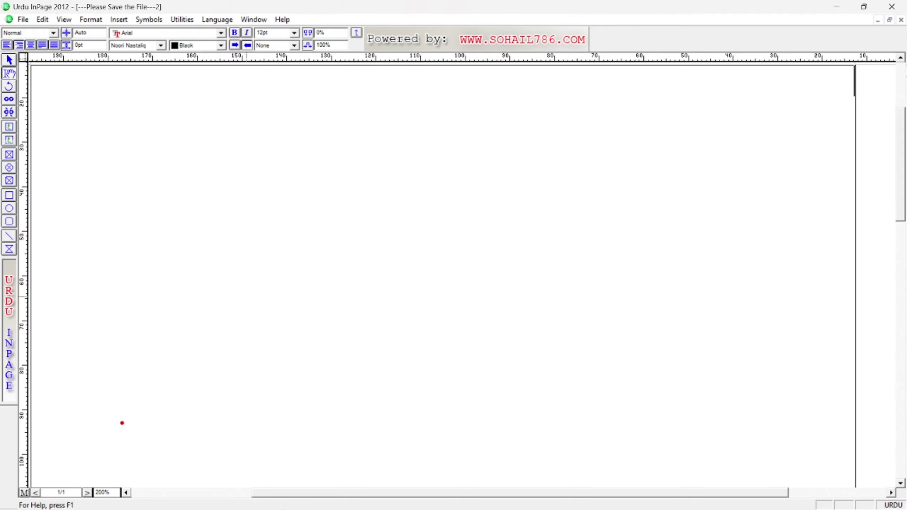
click(98, 493)
text(1)
key(Return)
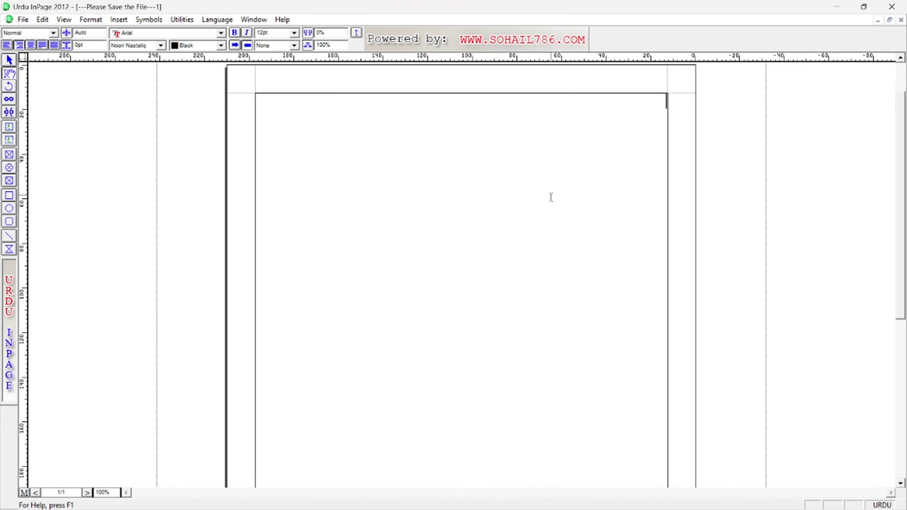
key(ctrl+5)
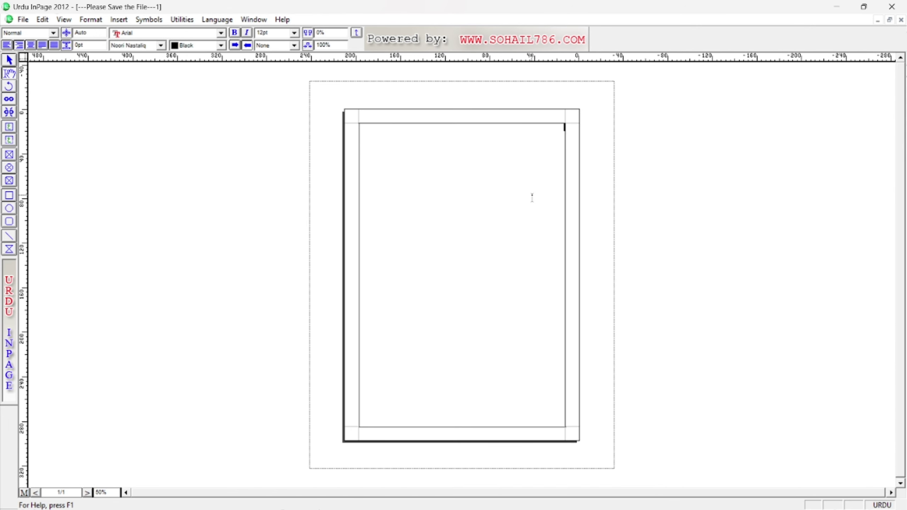
key(ctrl+1)
key(ctrl+2)
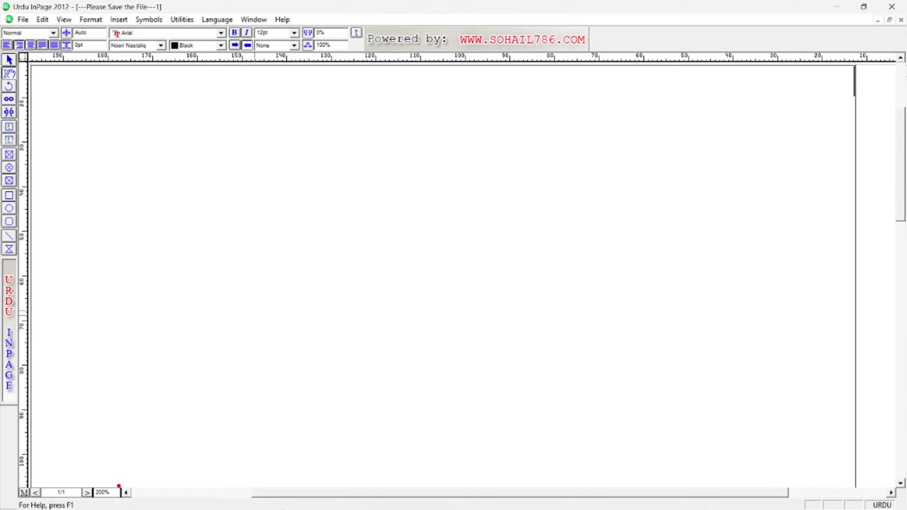
Scroll around the zoomed page with the scrollbars, then bring up a second untitled page.
click(127, 493)
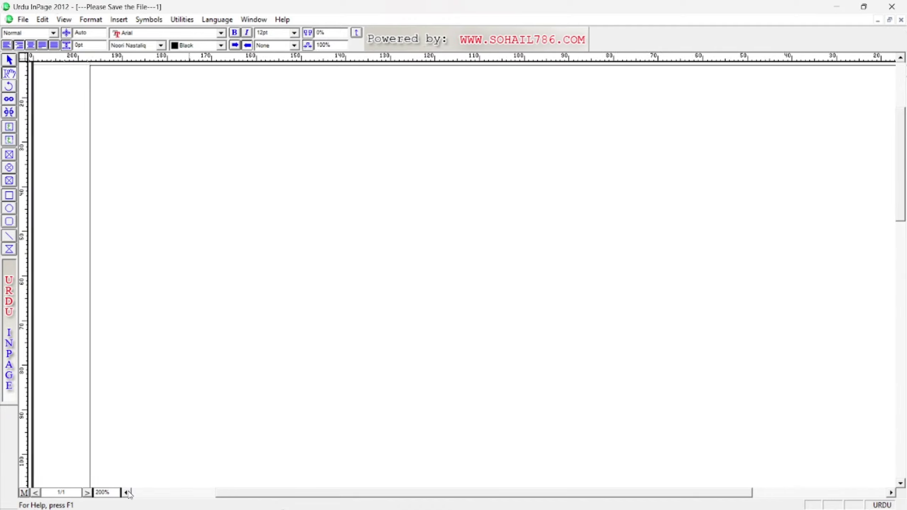
drag(126, 493, 127, 493)
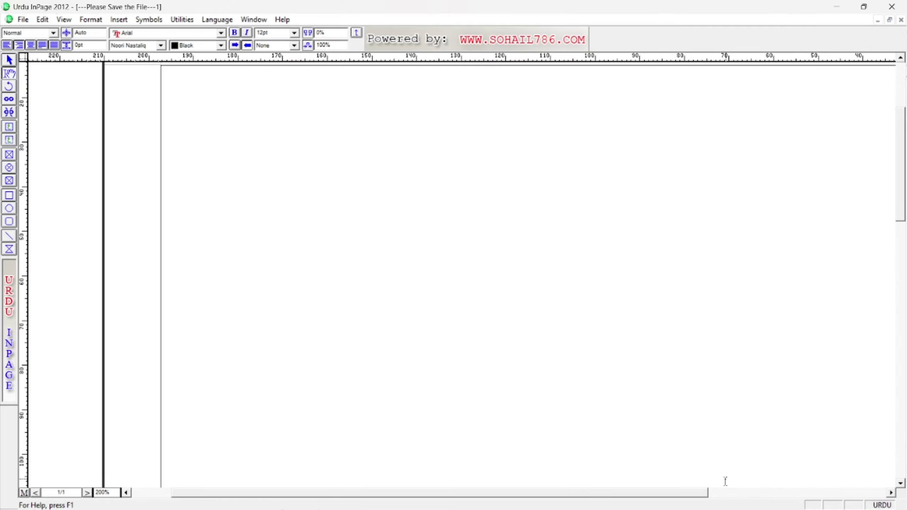
drag(891, 493, 892, 493)
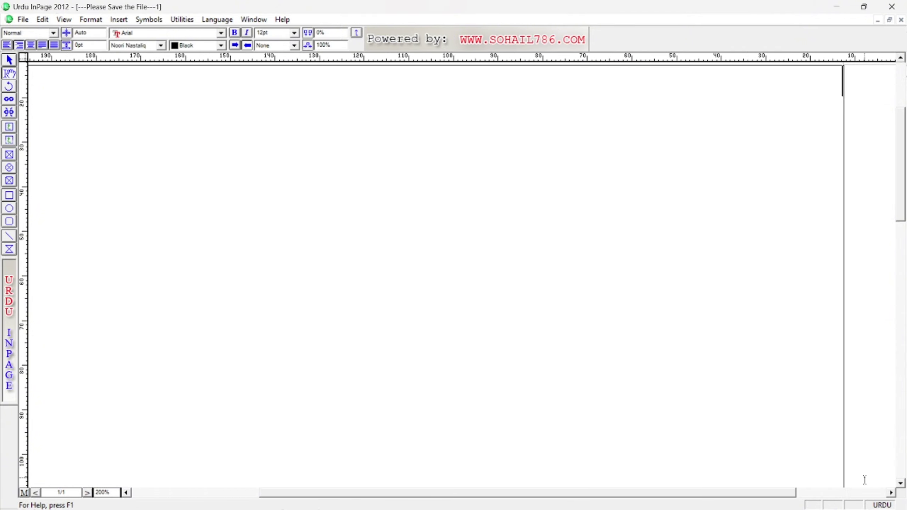
drag(901, 57, 901, 57)
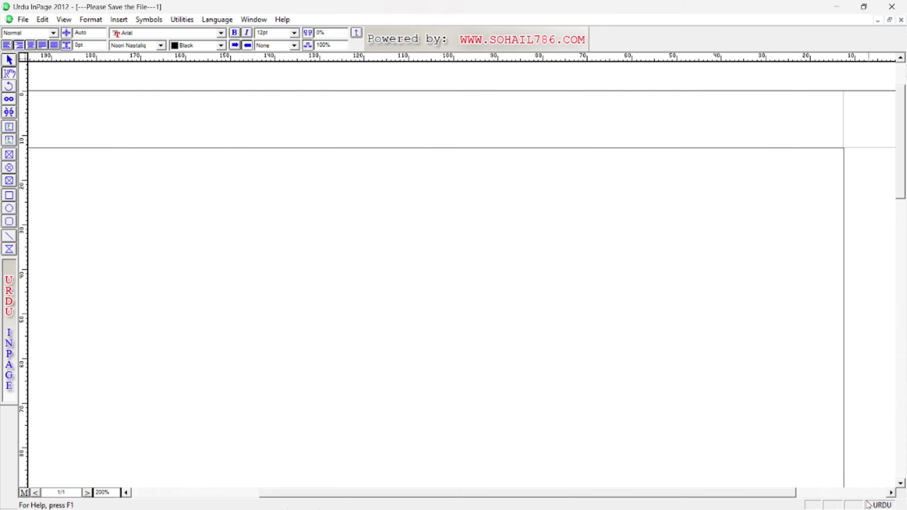
drag(900, 483, 901, 483)
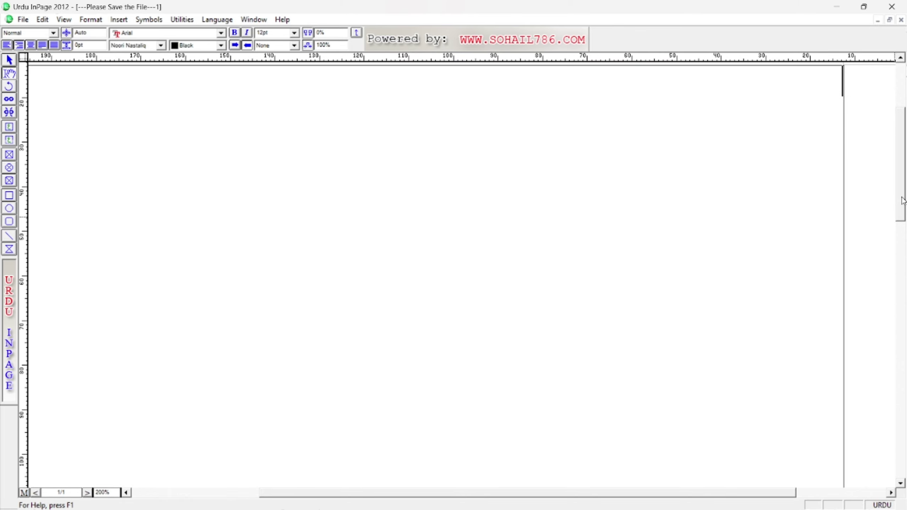
scroll(901, 203, down, 2)
mouse_move(895, 118)
mouse_down()
mouse_move(895, 70)
mouse_move(896, 107)
mouse_up()
mouse_move(901, 210)
mouse_down()
mouse_move(902, 100)
mouse_move(902, 207)
mouse_move(901, 198)
mouse_up()
drag(789, 495, 773, 498)
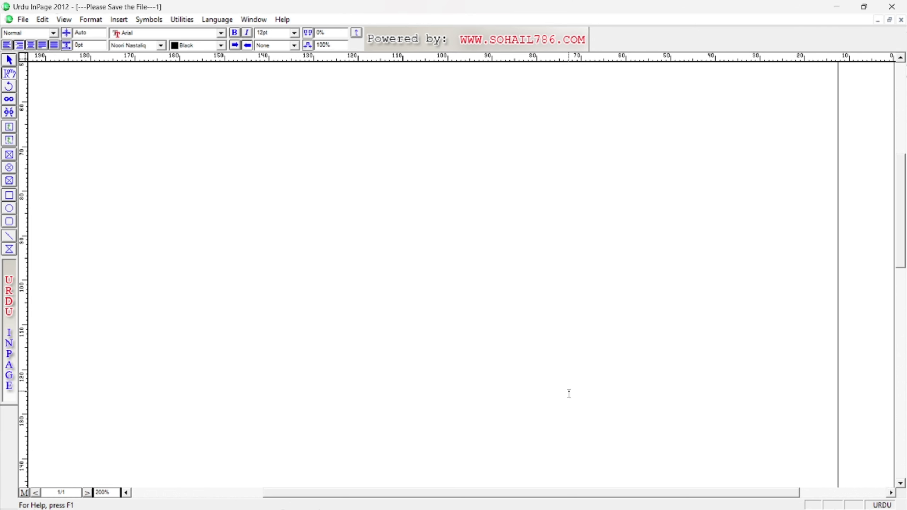
key(ctrl+n)
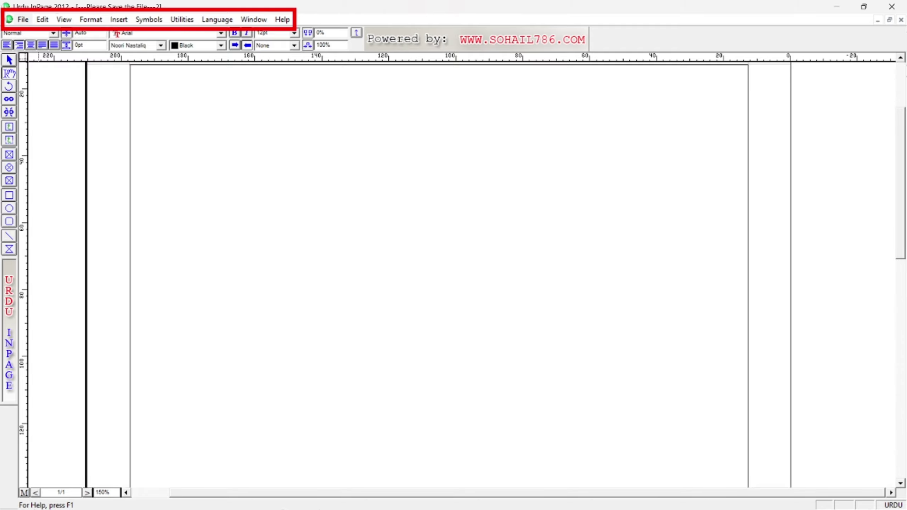
click(23, 19)
mouse_move(56, 23)
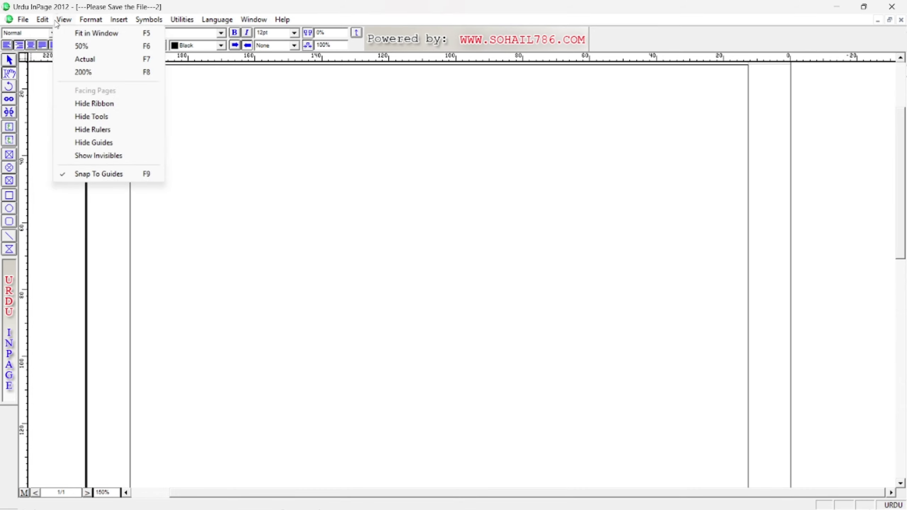
mouse_move(93, 23)
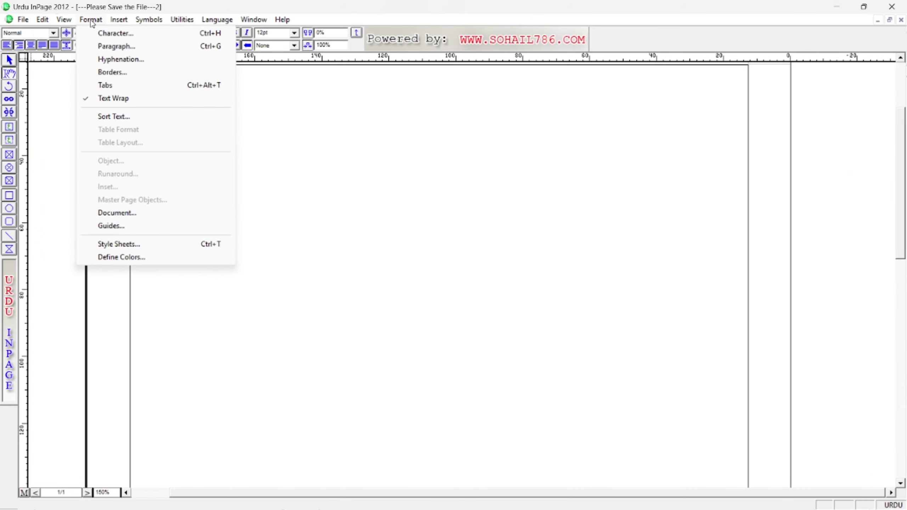
click(23, 20)
mouse_move(125, 24)
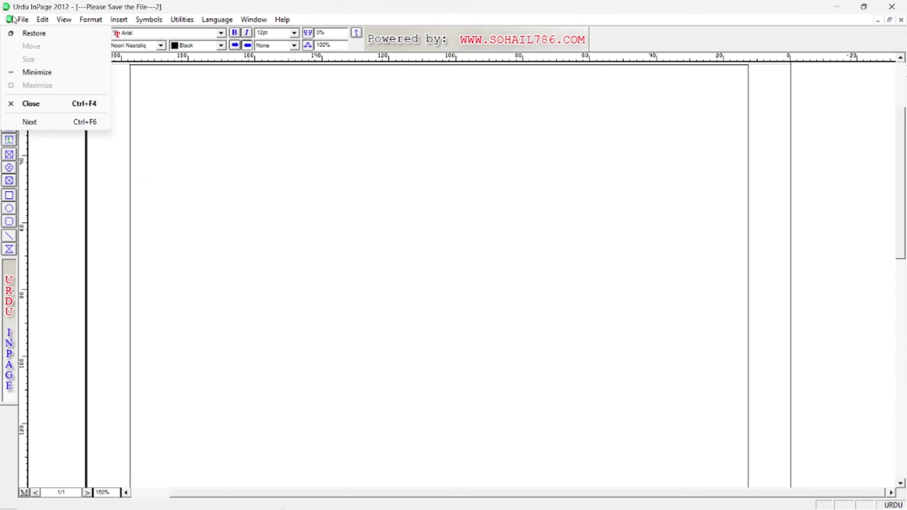
mouse_move(23, 20)
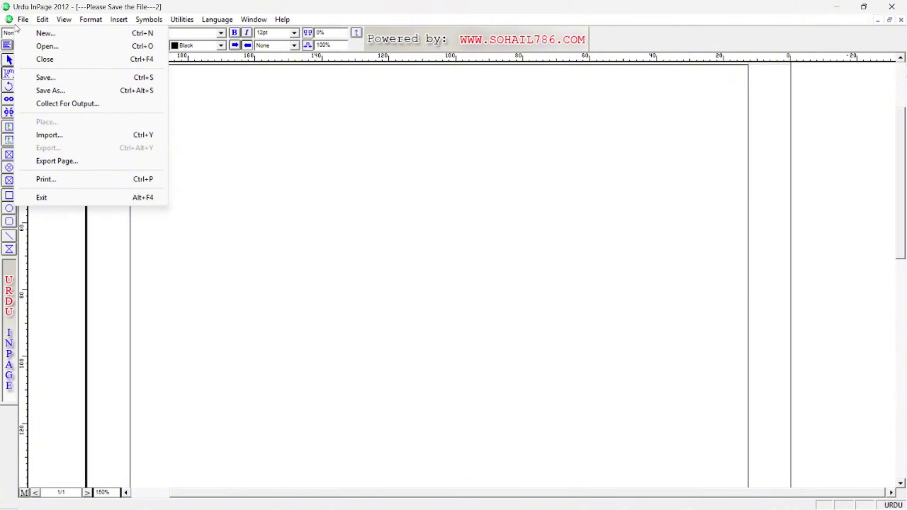
click(25, 21)
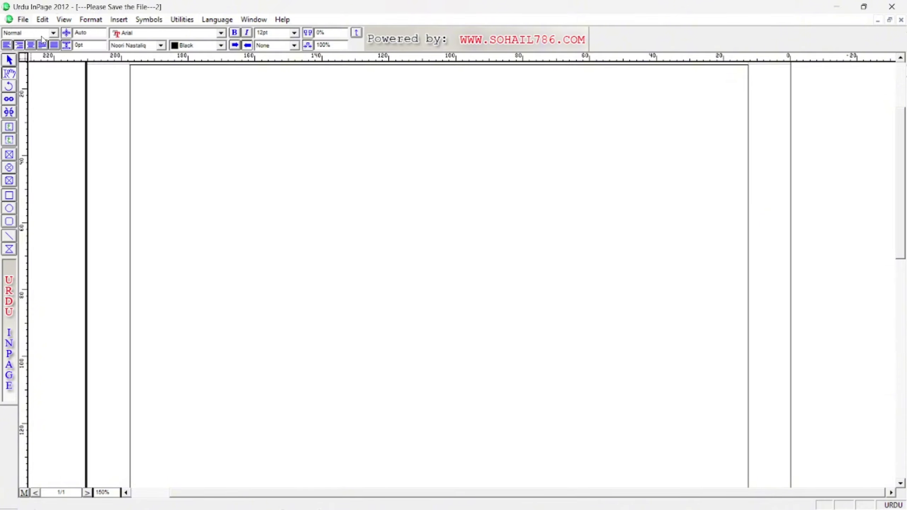
click(26, 23)
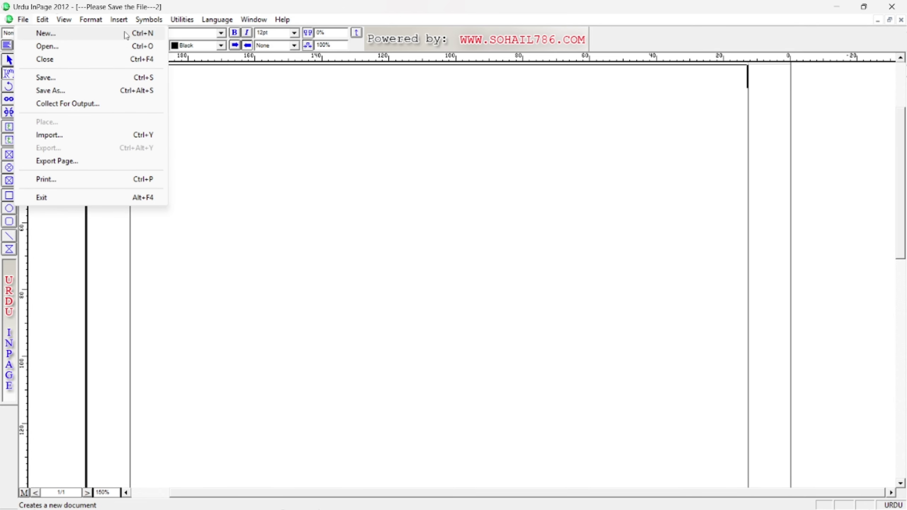
click(263, 129)
click(45, 21)
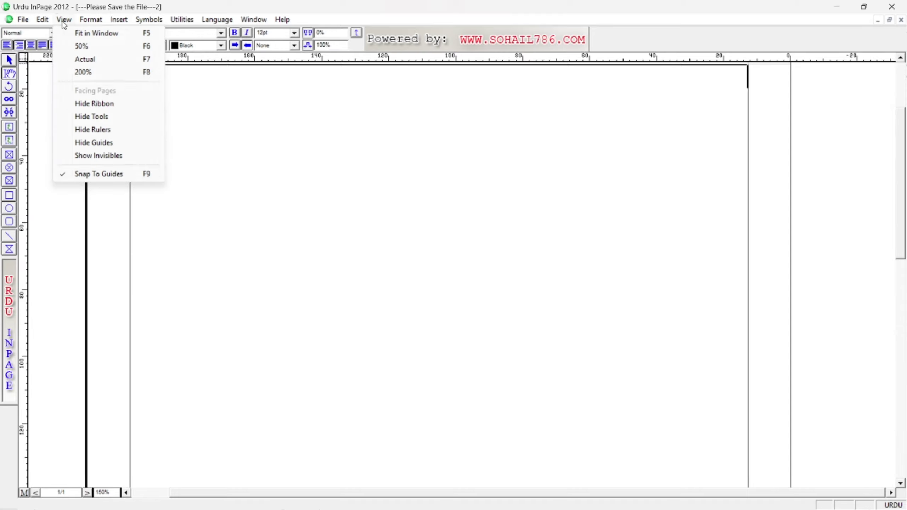
mouse_move(91, 19)
click(304, 148)
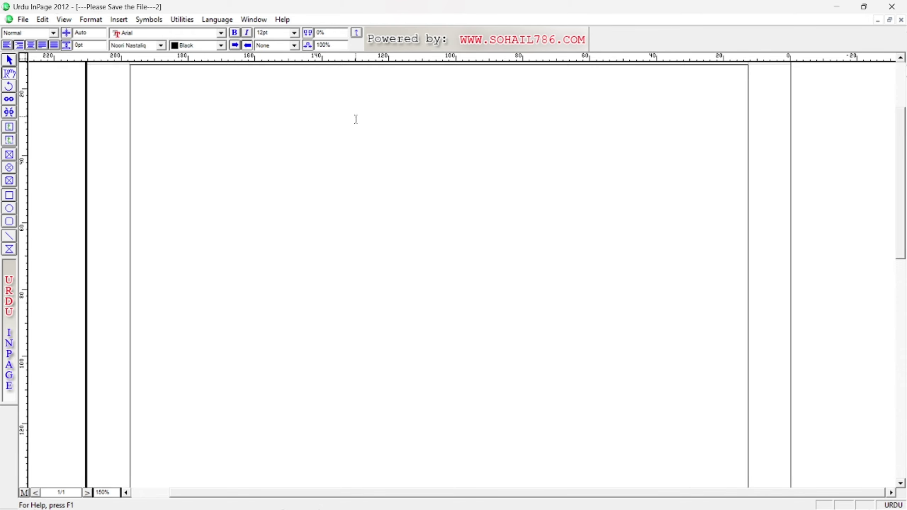
Open Keyboard Preferences from Edit > Preferences, then dismiss it.
click(43, 19)
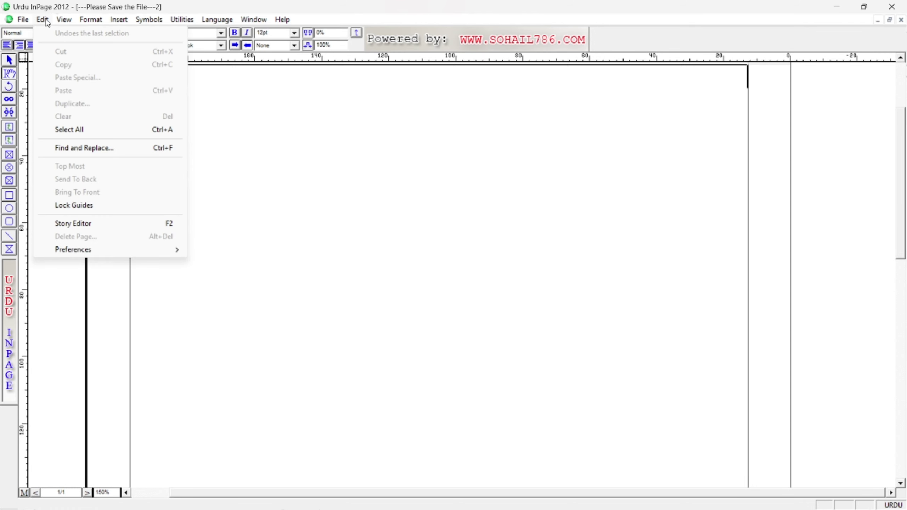
mouse_move(141, 253)
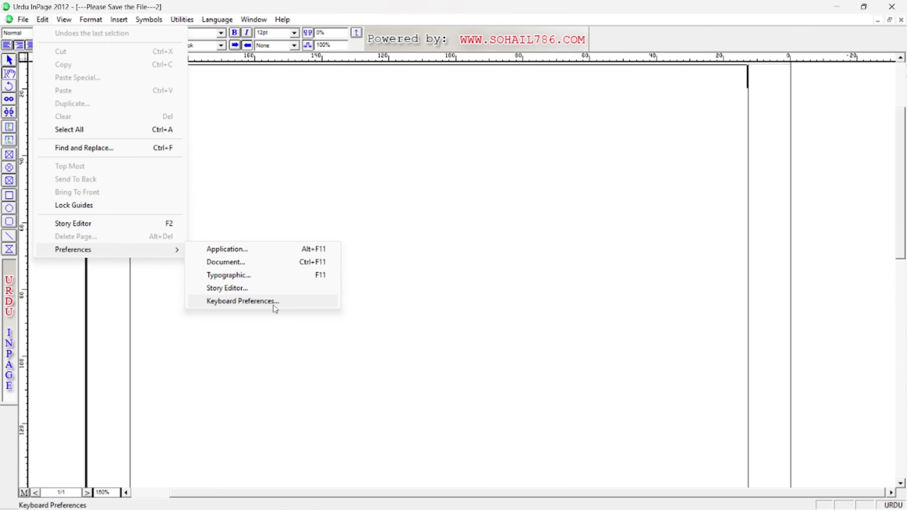
click(43, 20)
click(44, 20)
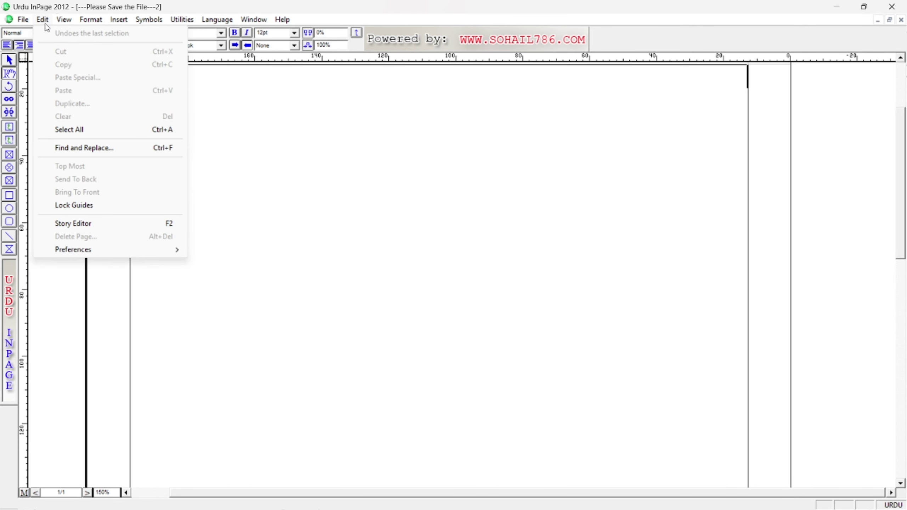
mouse_move(168, 253)
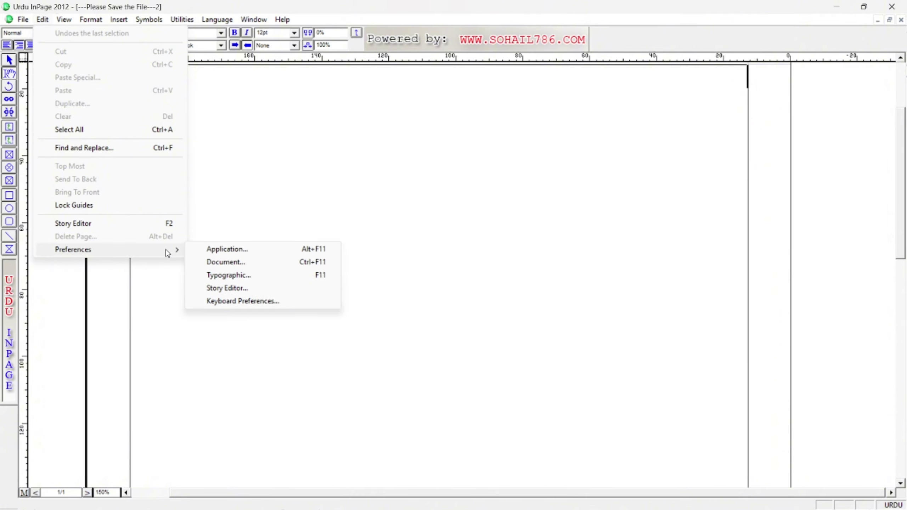
click(239, 302)
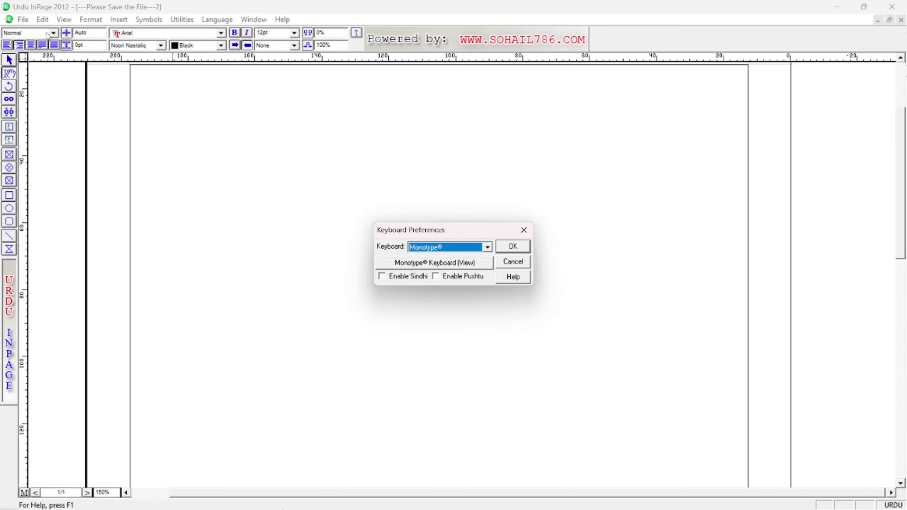
key(Escape)
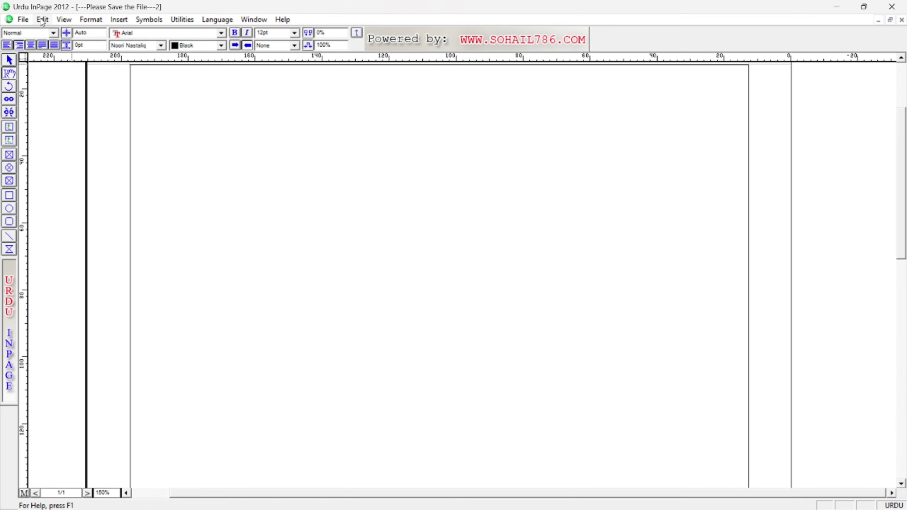
Reopen Keyboard Preferences, showing the Monotype keyboard with Sindhi and Pushtu disabled.
click(43, 19)
mouse_move(150, 255)
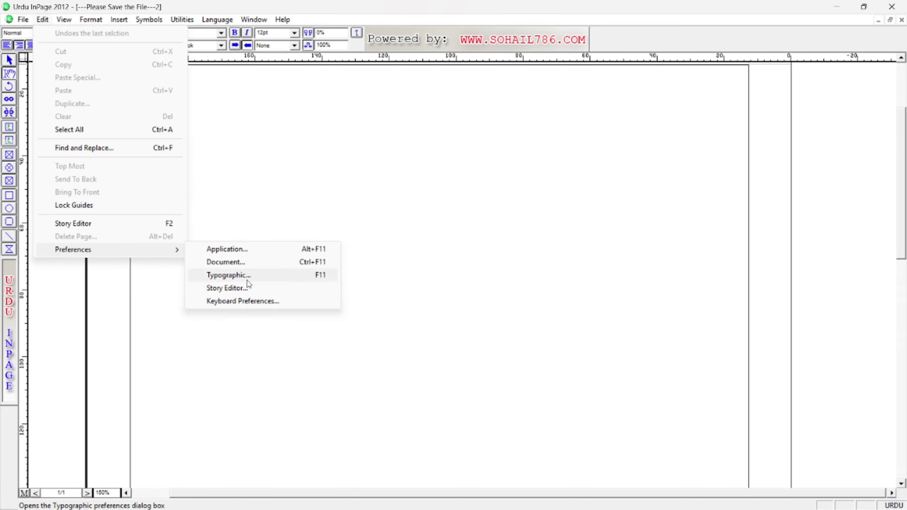
click(244, 302)
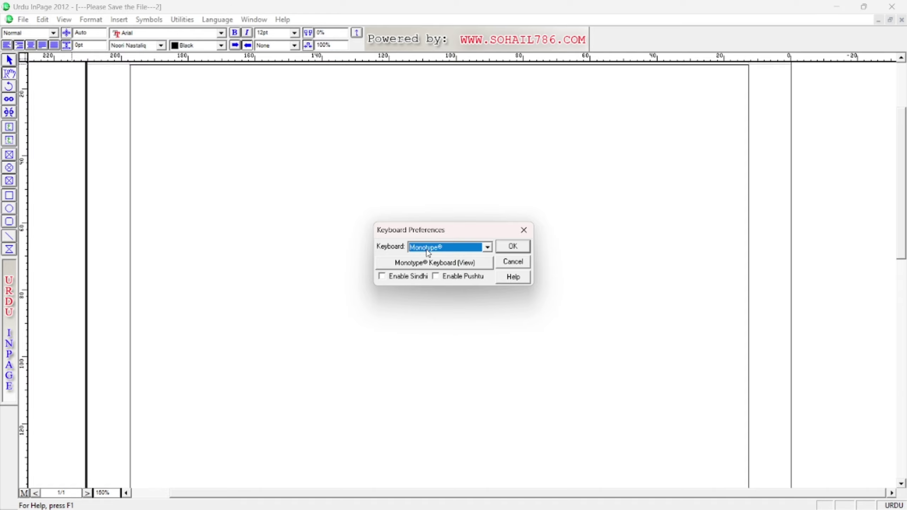
click(448, 247)
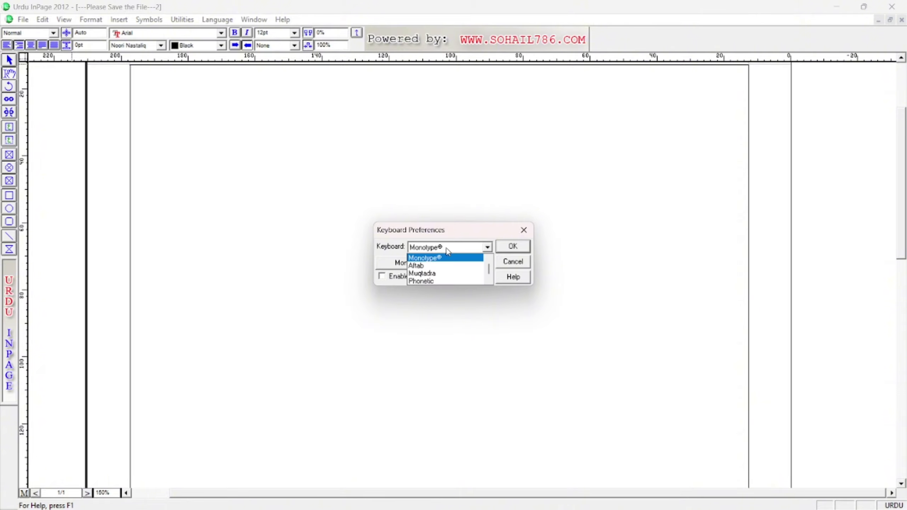
click(448, 250)
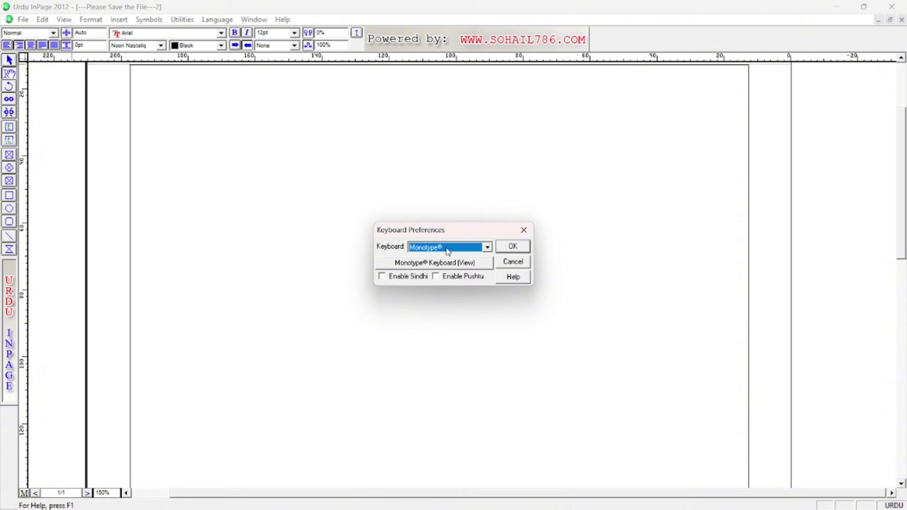
click(430, 266)
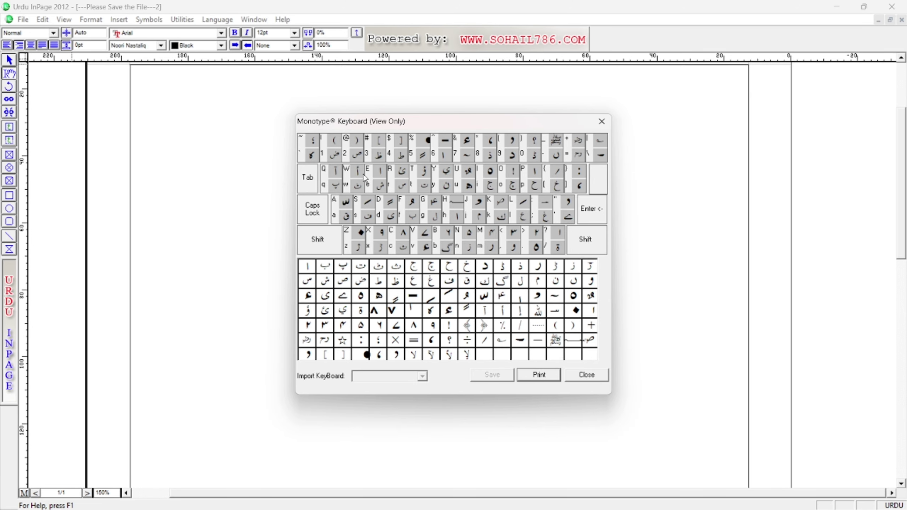
click(586, 375)
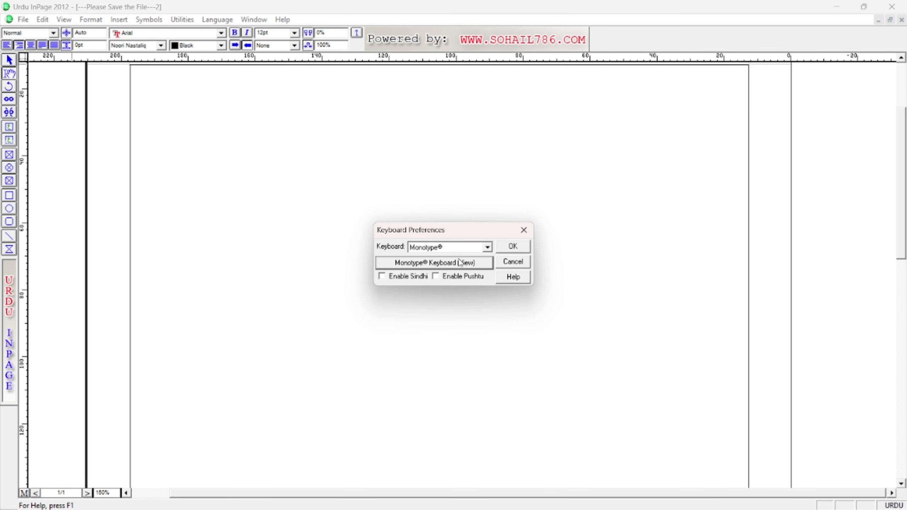
Select Phonetic in the Keyboard dropdown, view its layout chart, then close the chart.
click(451, 247)
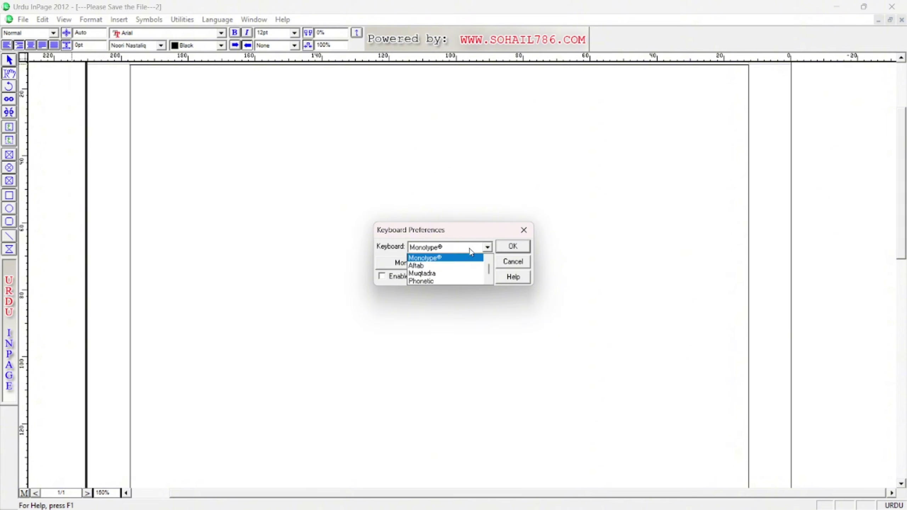
click(431, 280)
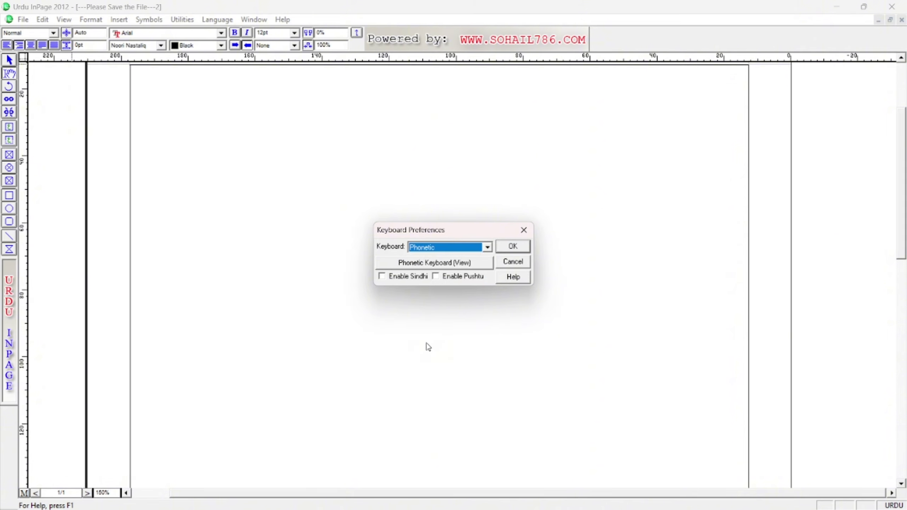
click(440, 267)
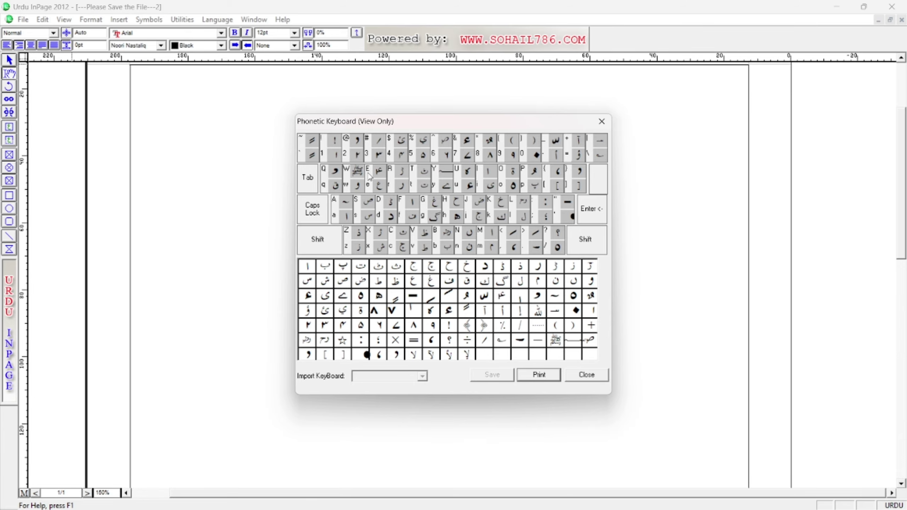
click(602, 121)
Reopen Keyboard Preferences via Edit > Preferences, pick Phonetic again and display its layout chart.
click(521, 233)
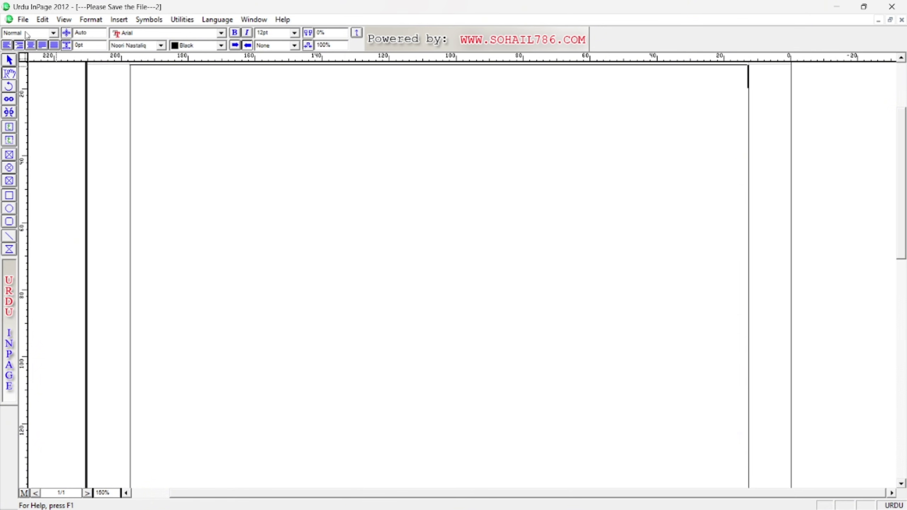
click(43, 20)
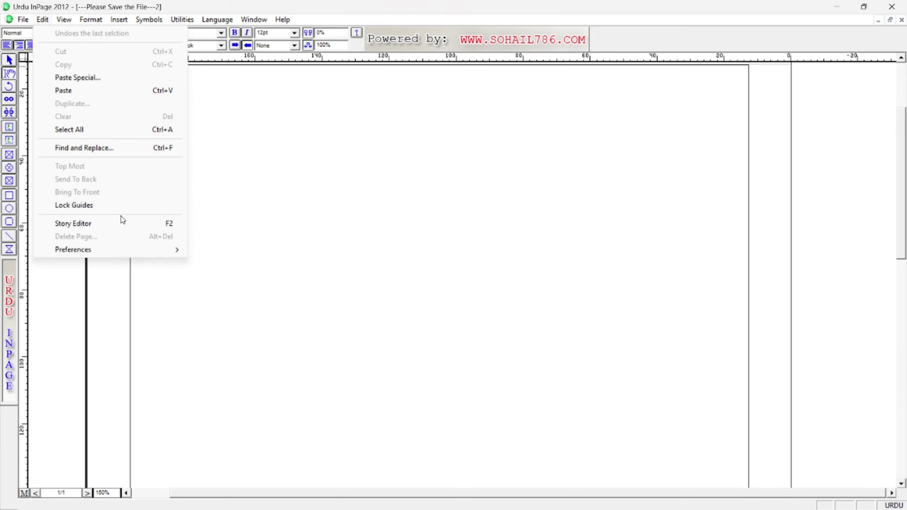
mouse_move(148, 250)
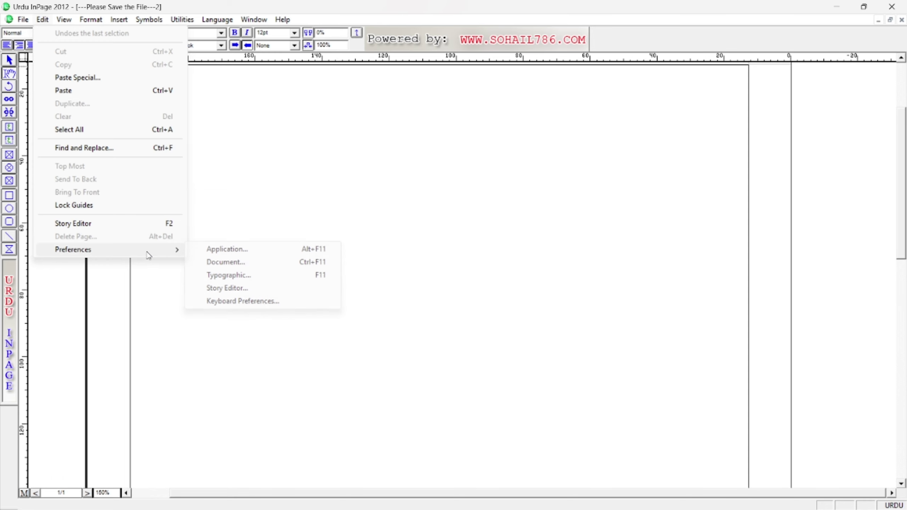
click(254, 301)
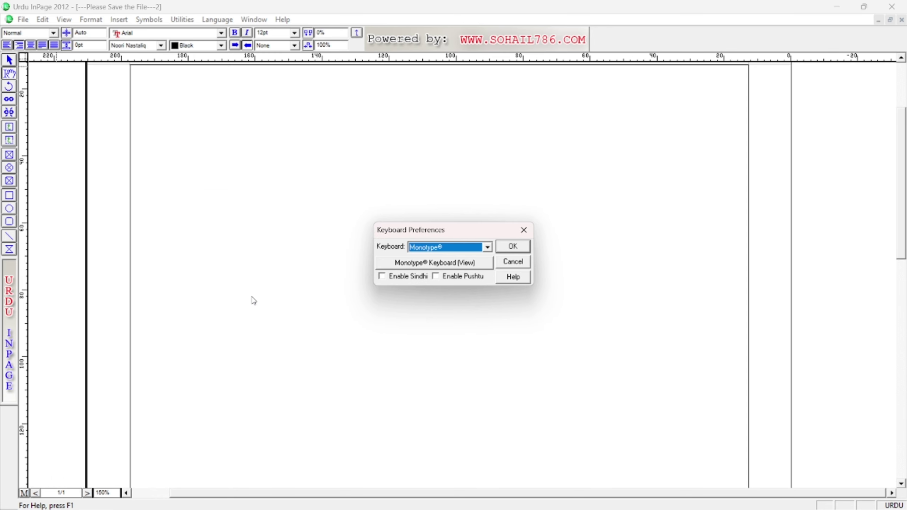
click(458, 253)
click(415, 275)
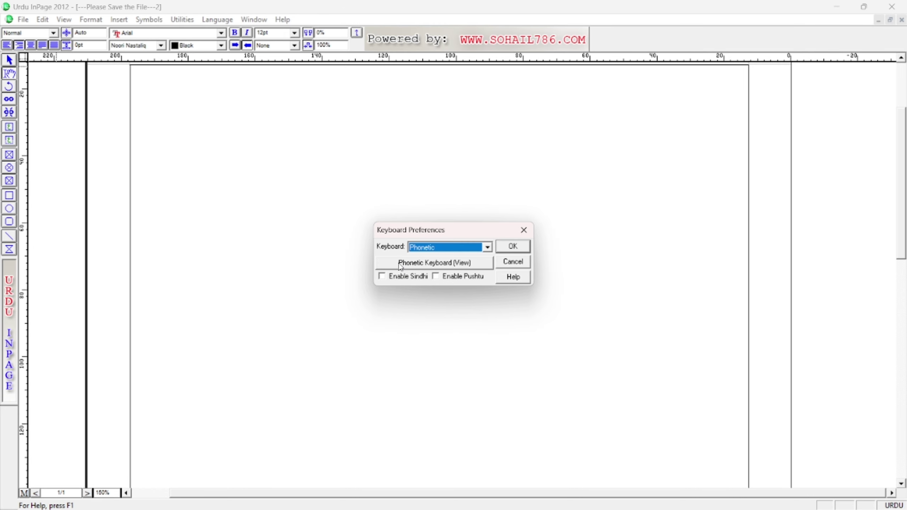
click(437, 265)
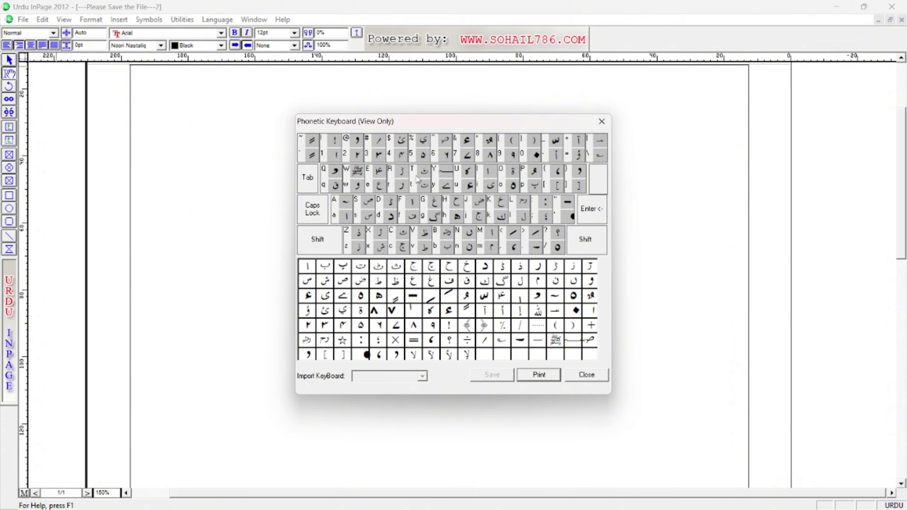
Capture the on-screen Phonetic keyboard chart with Snipping Tool.
key(super+shift+s)
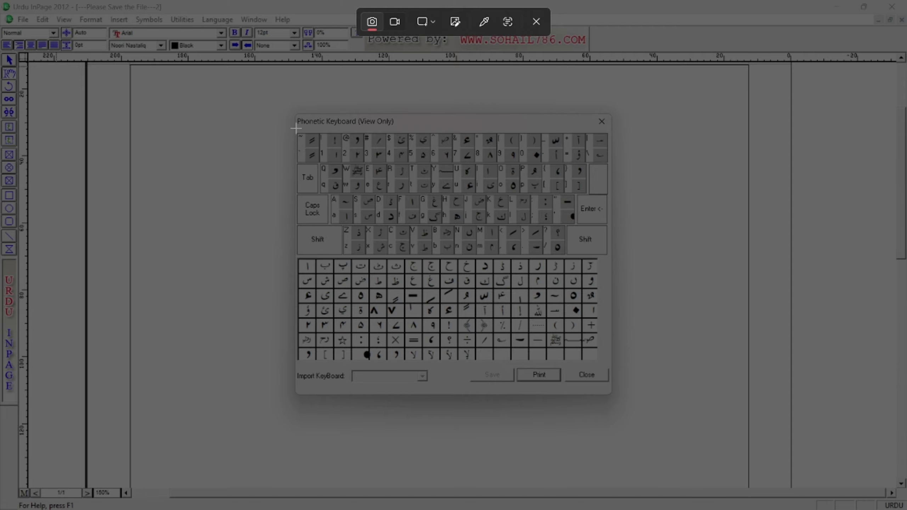
drag(296, 128, 609, 255)
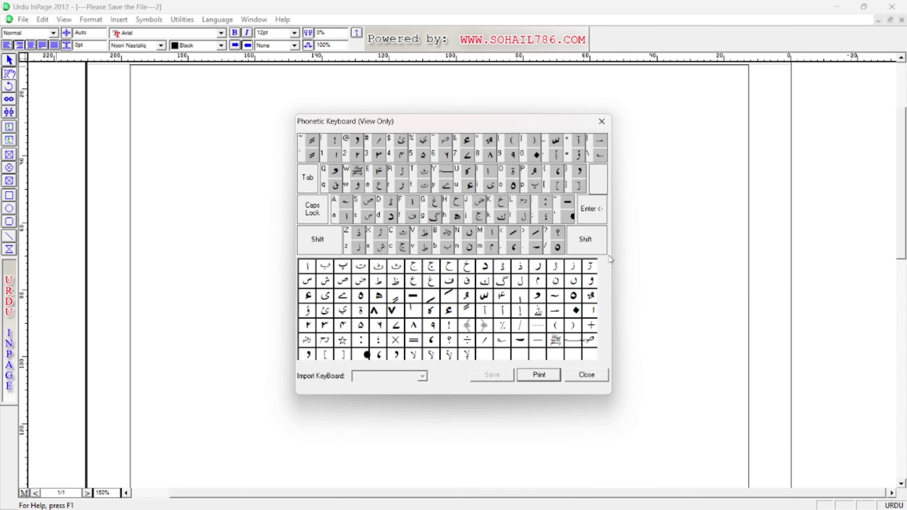
click(751, 336)
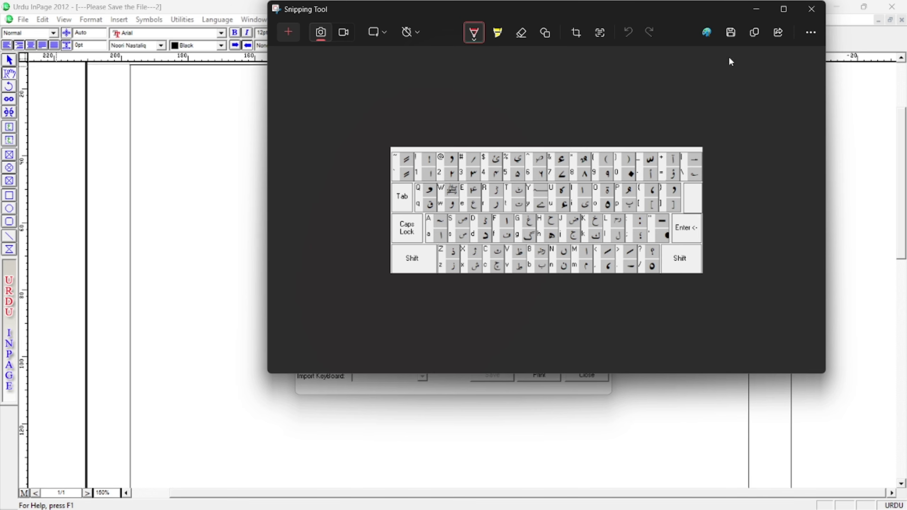
Save the capture as a PNG on the Desktop and close Snipping Tool.
click(731, 32)
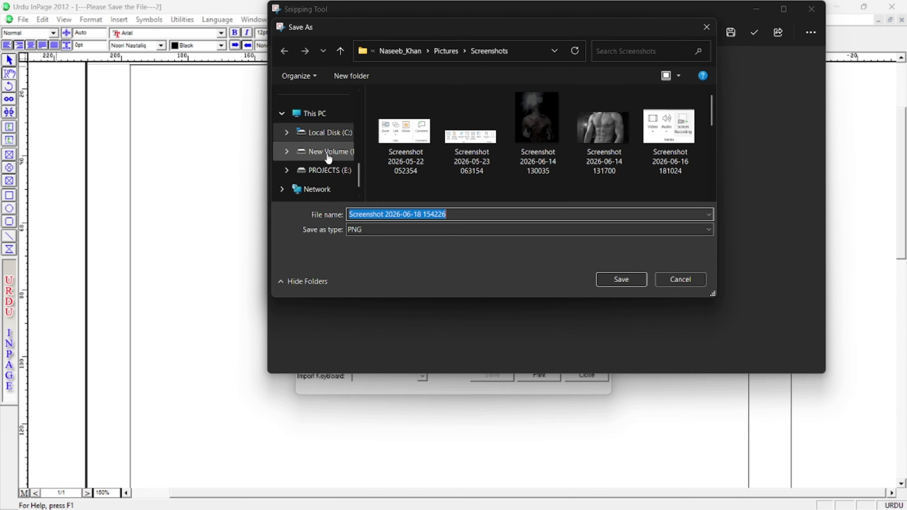
click(317, 175)
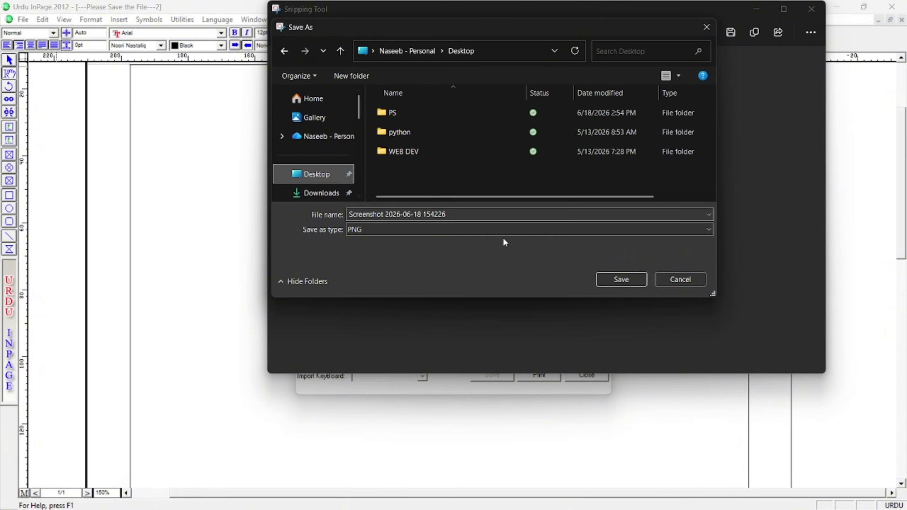
click(619, 279)
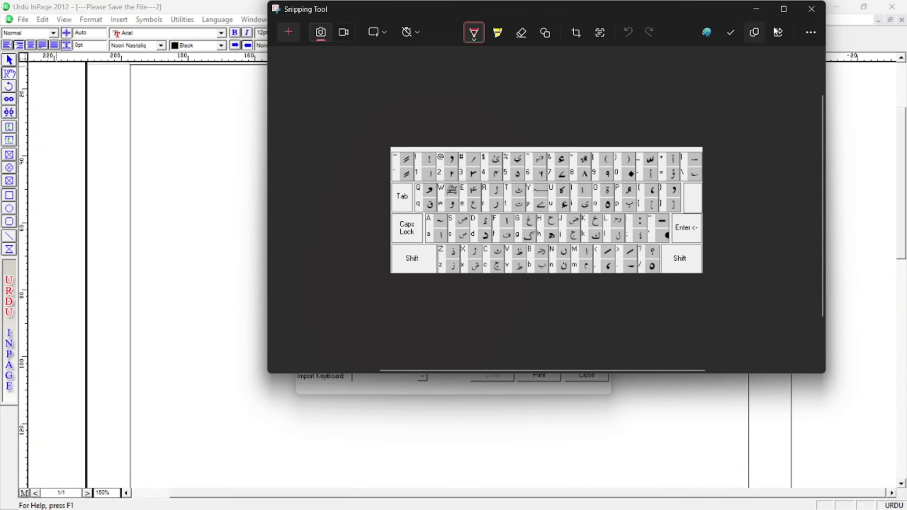
click(810, 13)
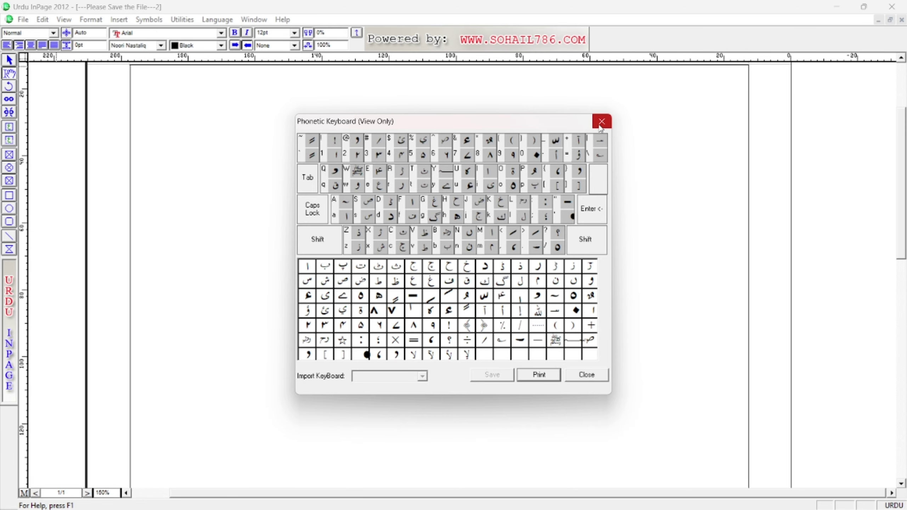
Close the layout chart, keep Phonetic, enable Pushtu and confirm the keyboard preferences with OK.
click(589, 374)
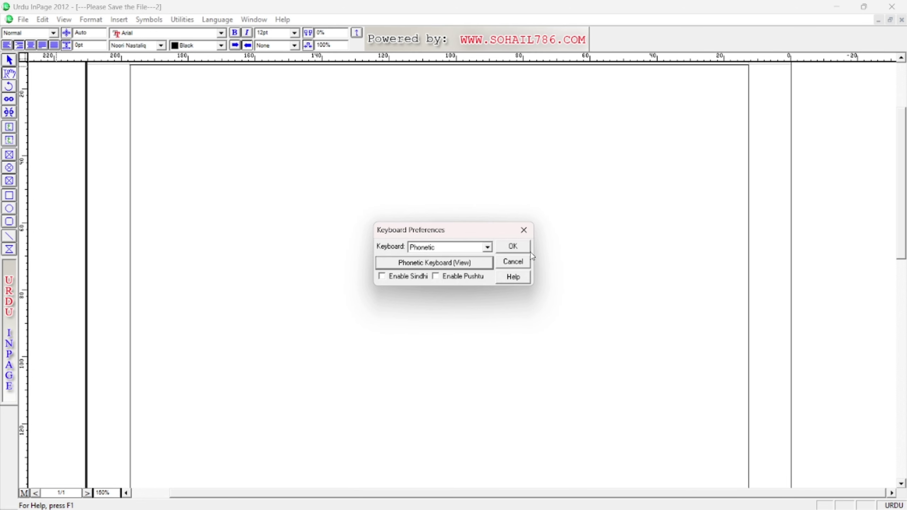
click(420, 253)
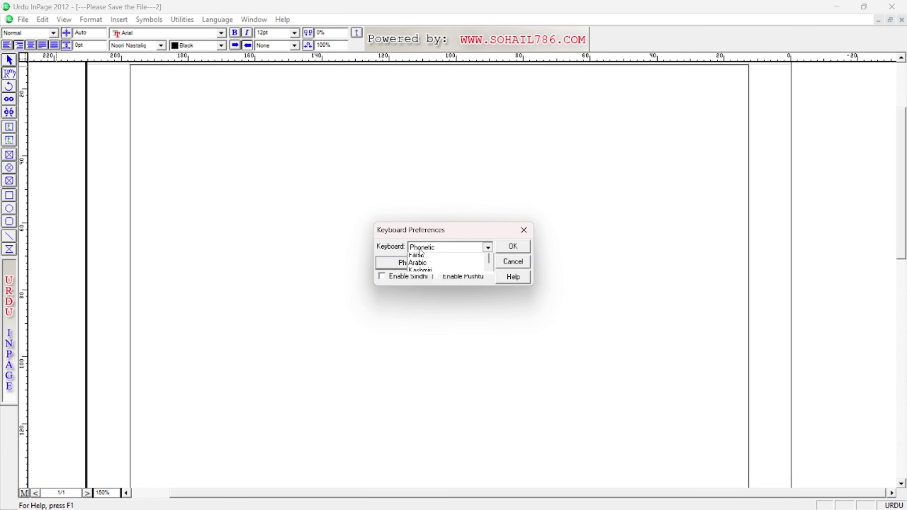
click(421, 253)
click(403, 278)
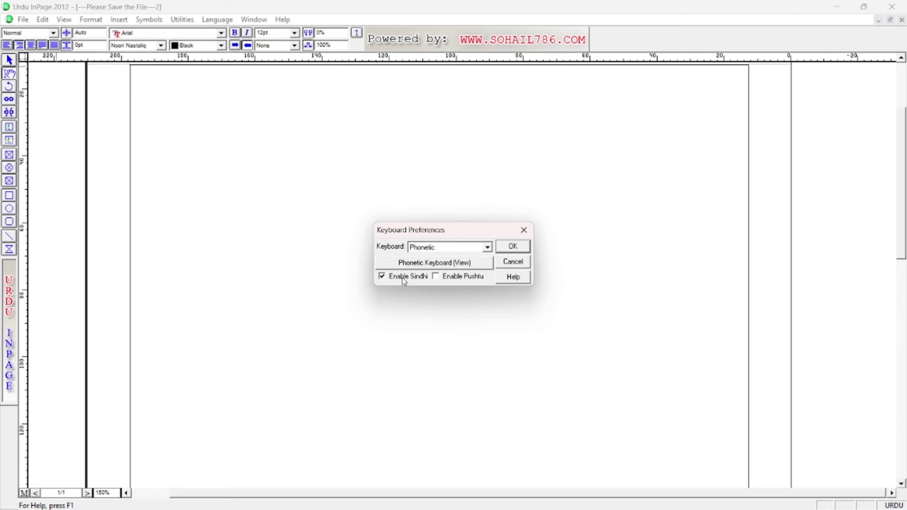
click(402, 279)
click(465, 280)
click(455, 281)
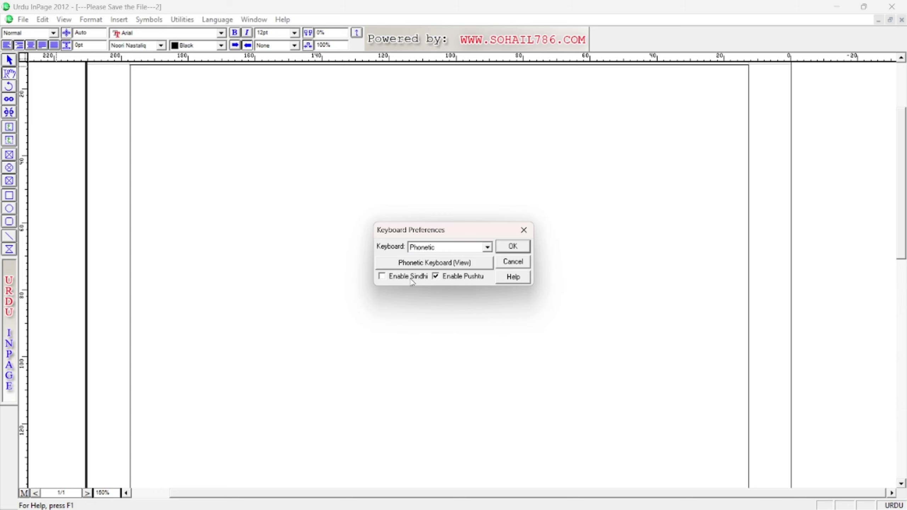
click(510, 247)
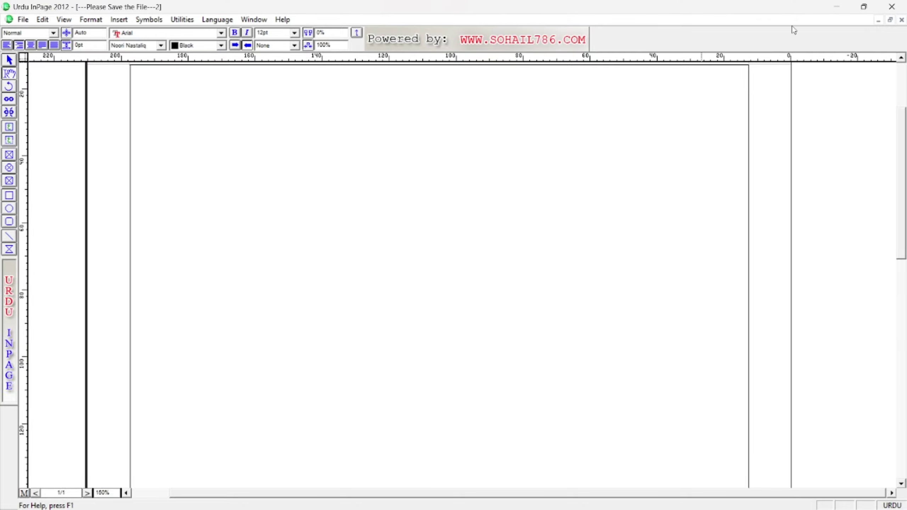
Minimize InPage and turn on Show desktop icons.
click(836, 6)
right_click(422, 75)
mouse_move(449, 86)
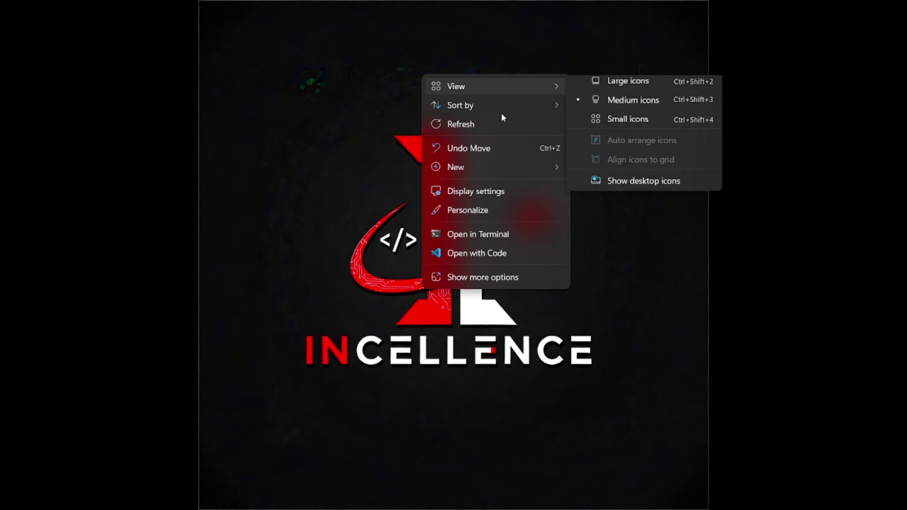
click(610, 194)
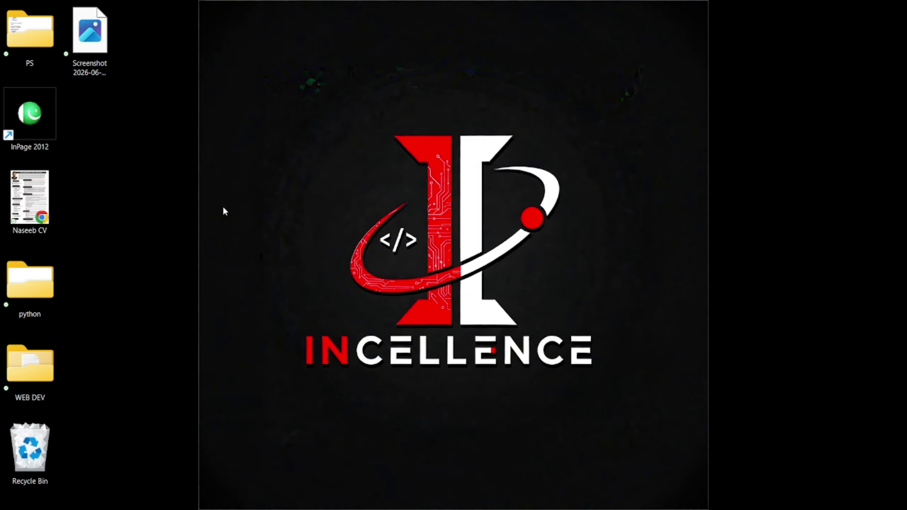
Open the saved keyboard screenshot in Photos, maximize and zoom in, then return to InPage.
double_click(95, 55)
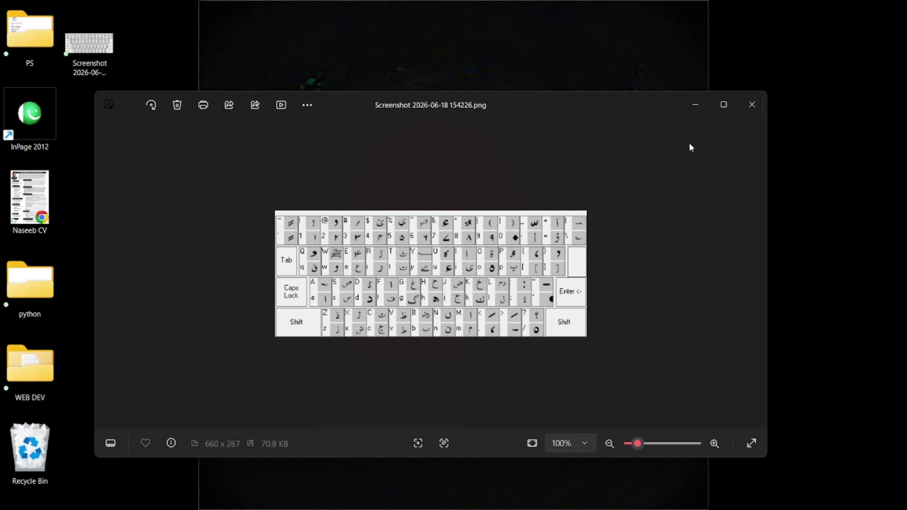
click(724, 105)
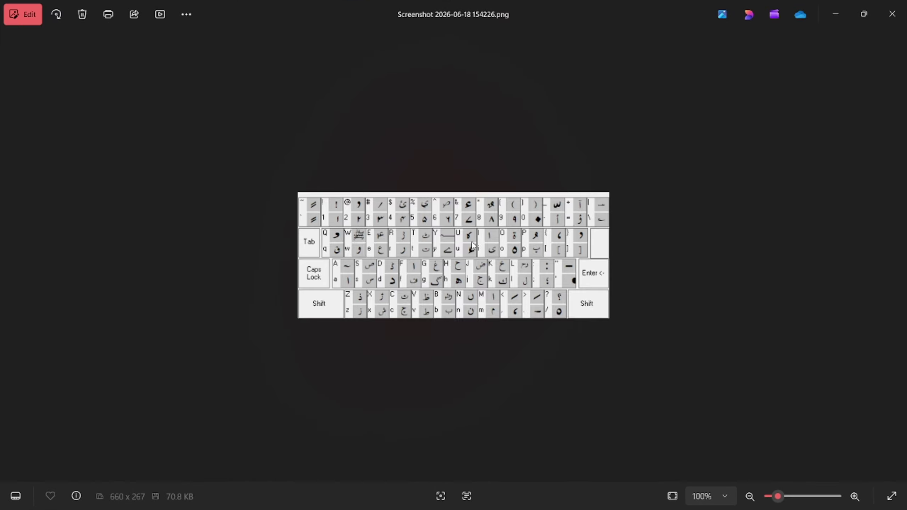
scroll(469, 247, up, 5)
scroll(469, 248, up, 2)
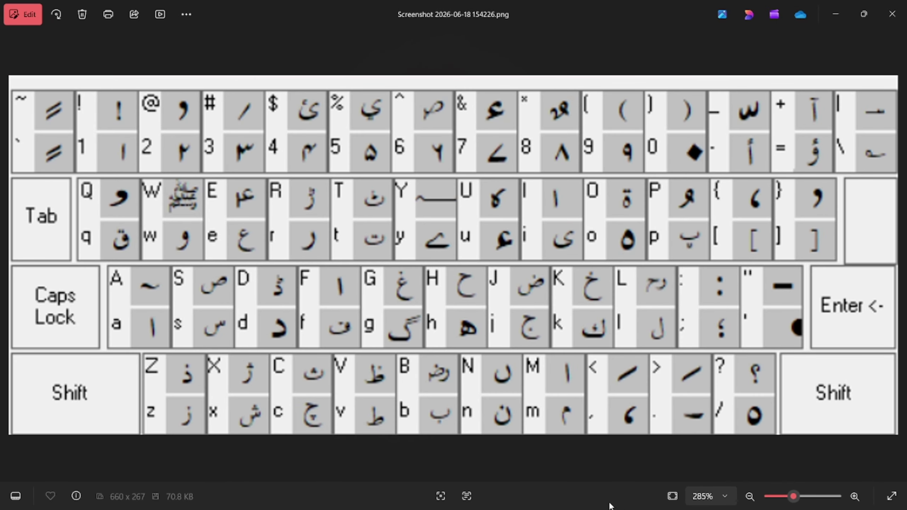
key(super)
click(533, 497)
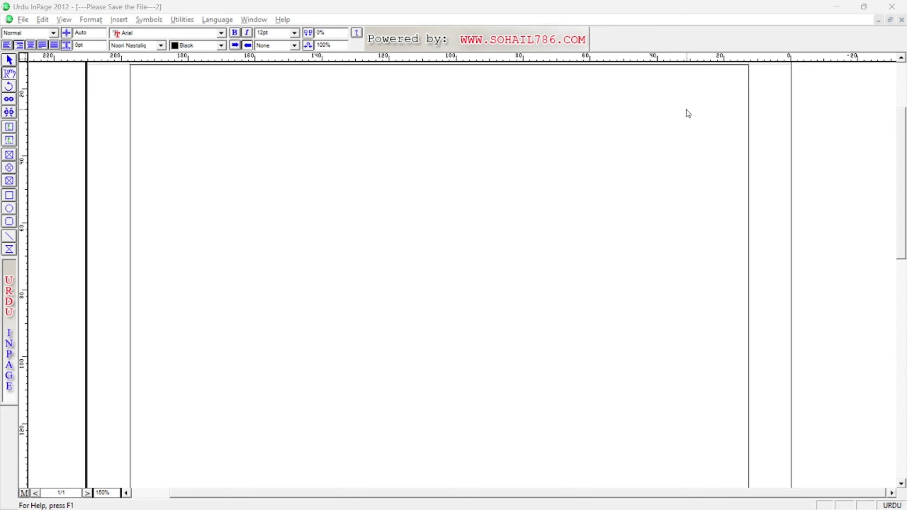
key(alt+Tab)
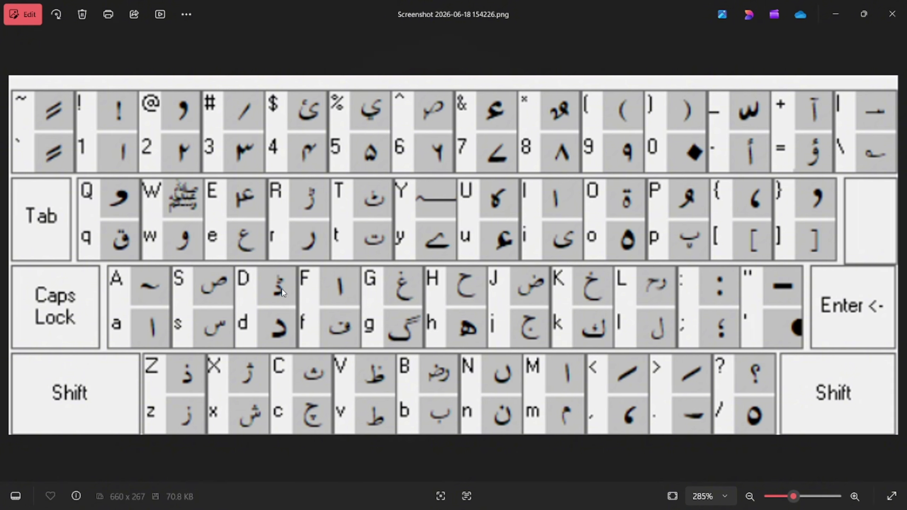
key(alt+Tab)
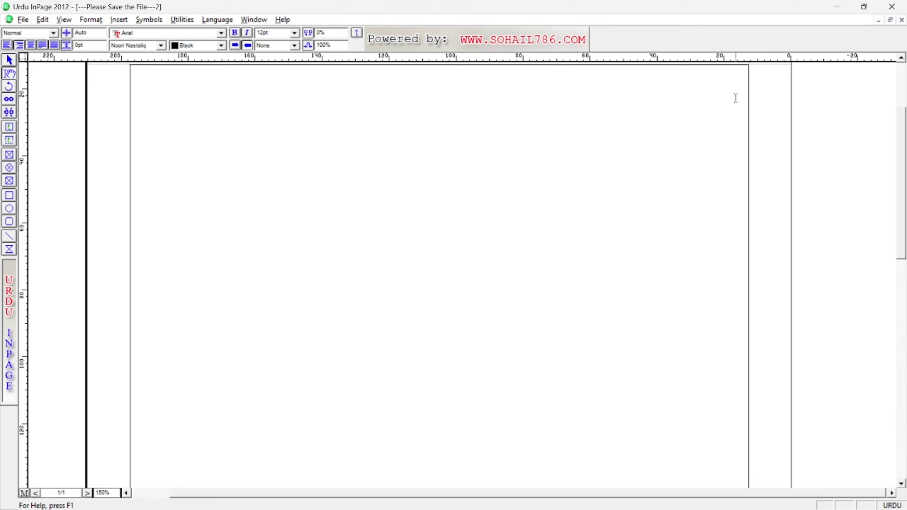
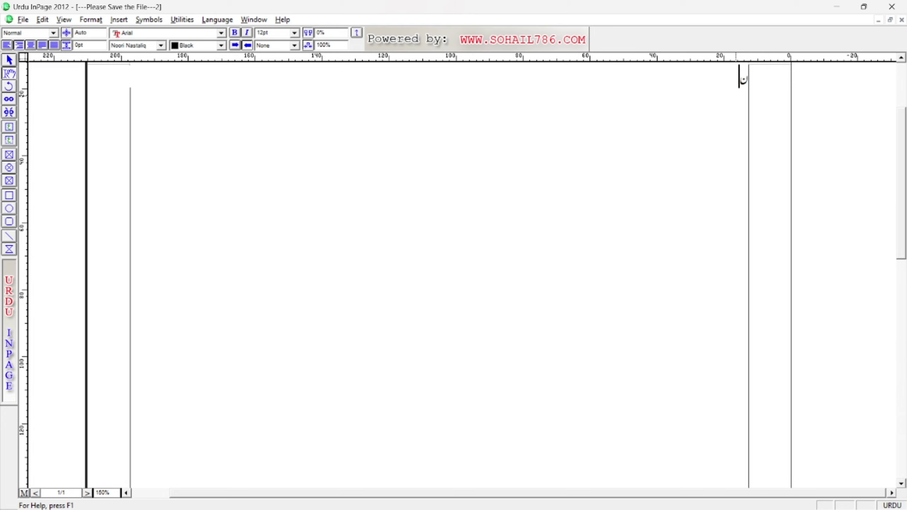
Type an Urdu name in the text frame and set it to 48pt.
key(ctrl+a)
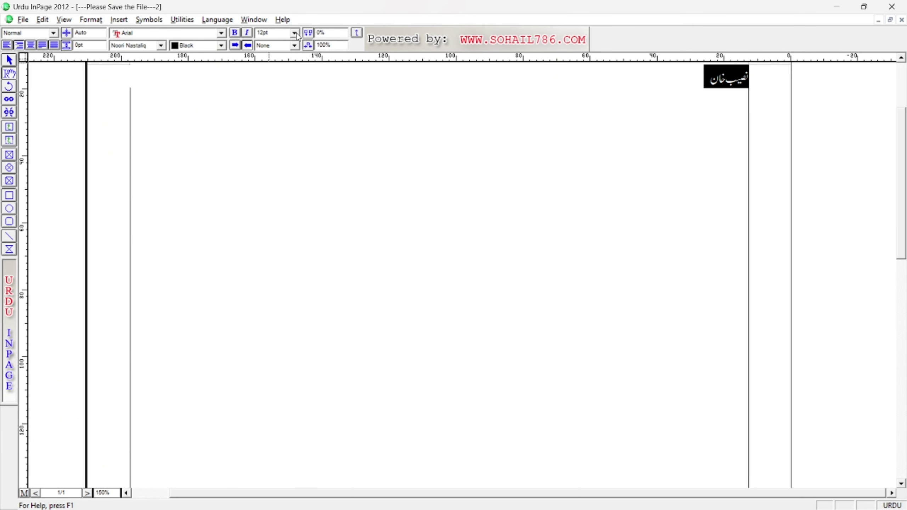
click(296, 33)
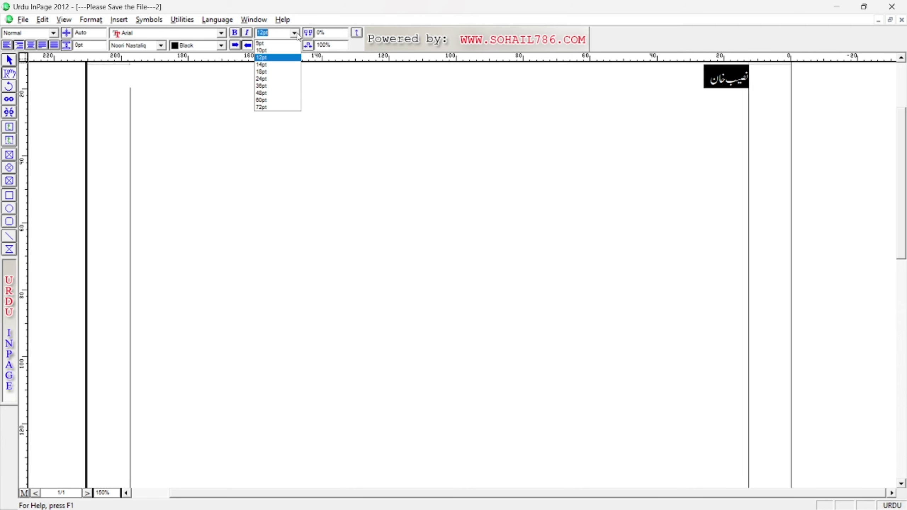
click(264, 93)
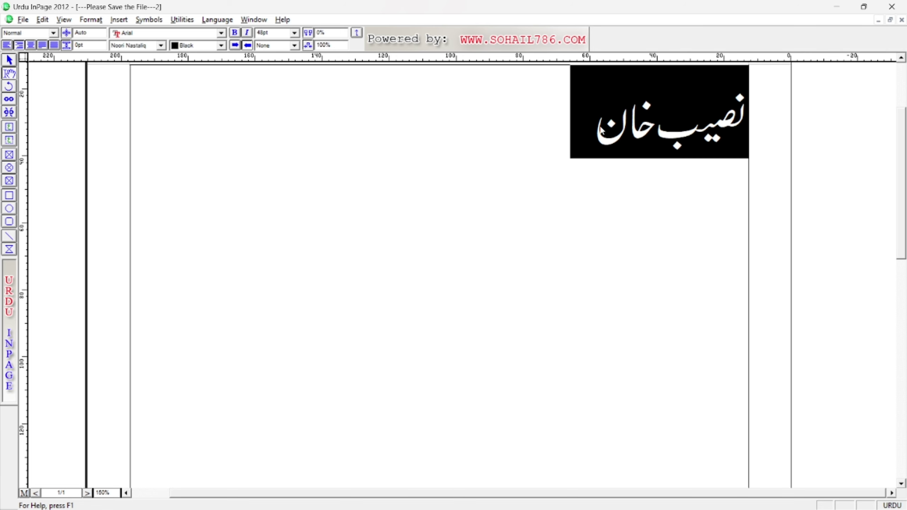
Select the 48pt Urdu line and delete it.
click(583, 182)
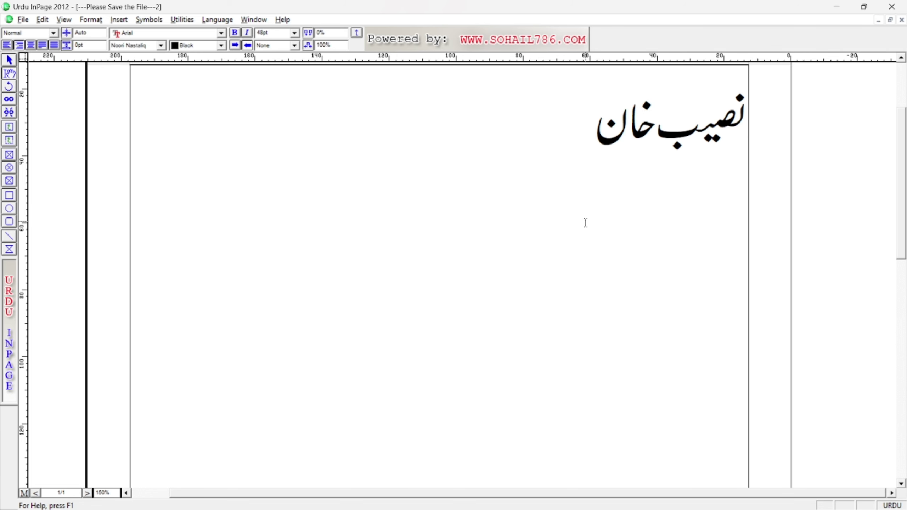
drag(603, 143, 720, 153)
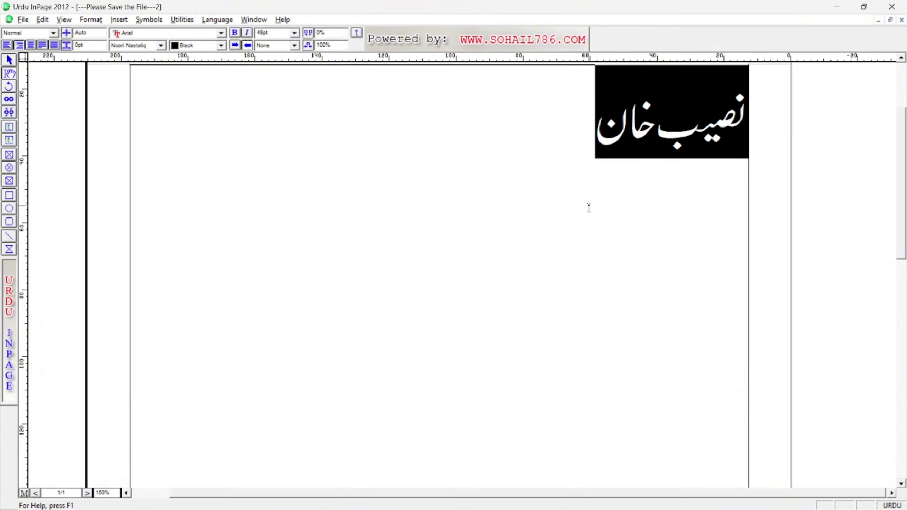
key(Delete)
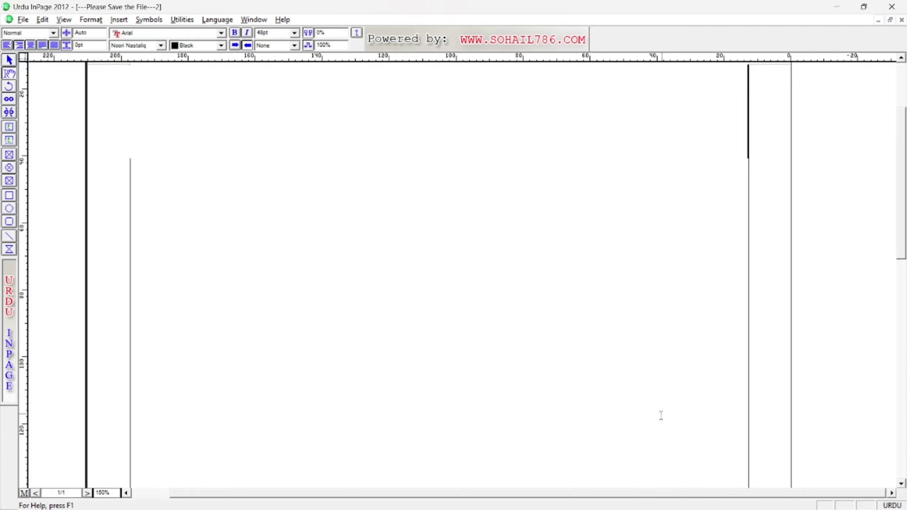
Launch Chrome and search Google Images for 'urdu newspaper'.
click(481, 497)
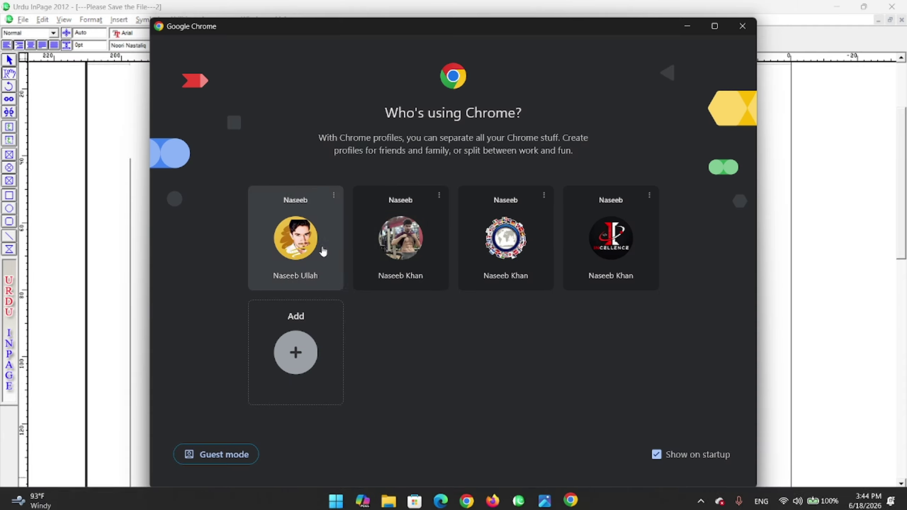
click(324, 290)
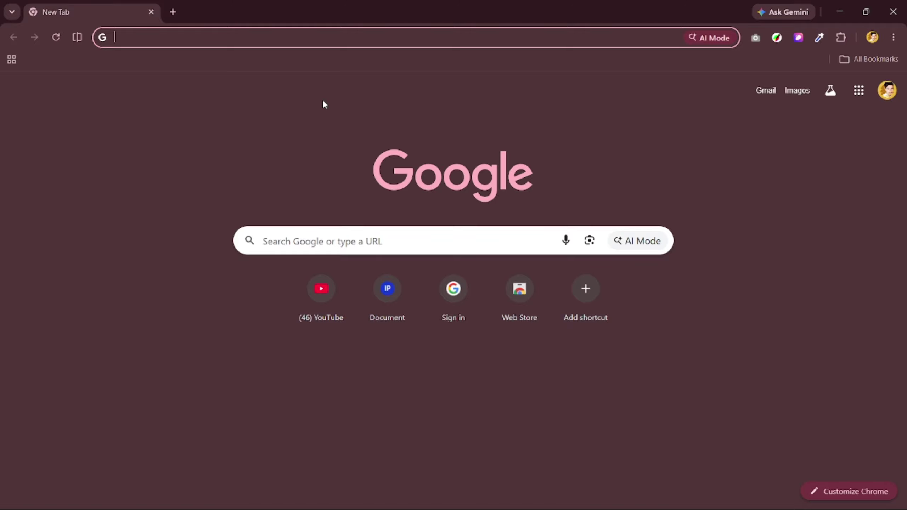
text(urd)
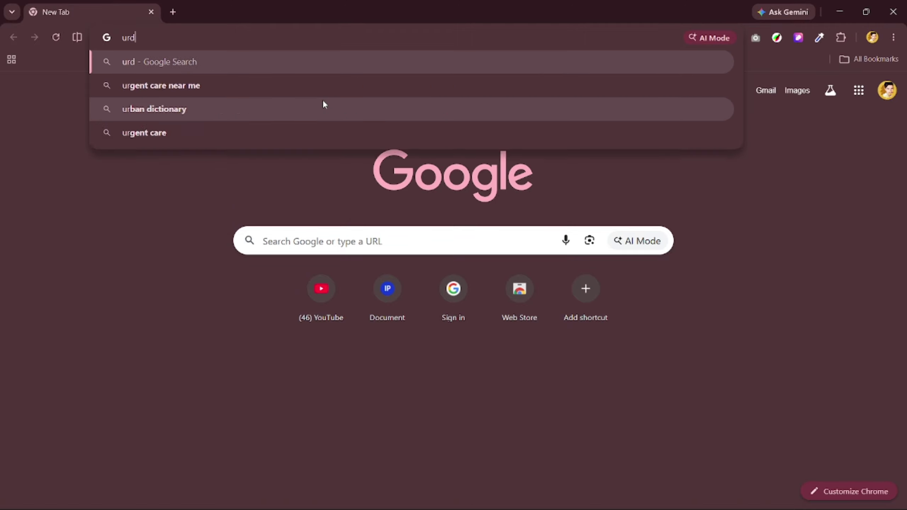
text(u newspaper)
key(Return)
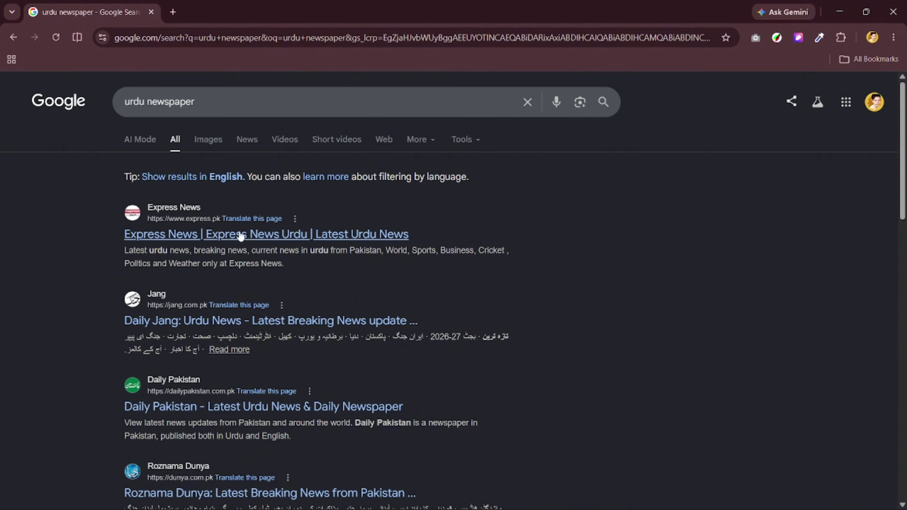
click(207, 140)
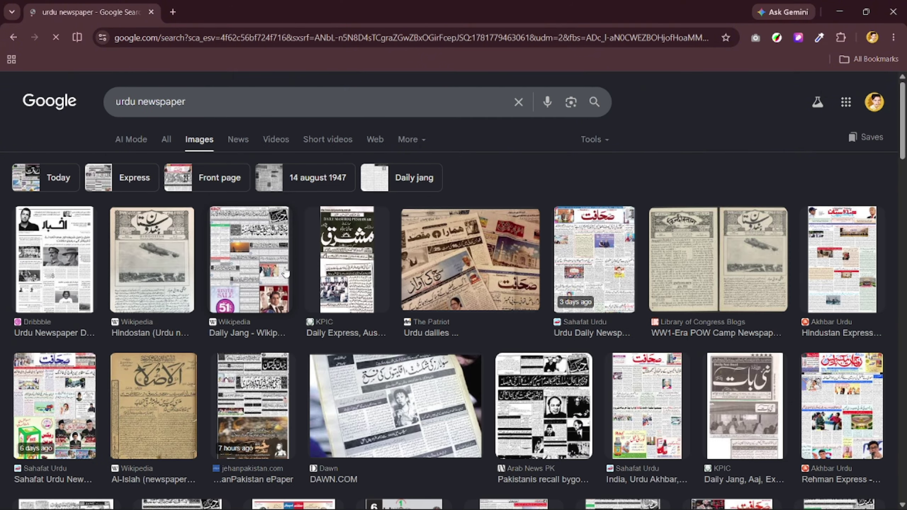
Preview several results: Library of Congress, The Patriot, Hindostan, Dawn, Kashmir page, Urdu News Paper app.
click(695, 250)
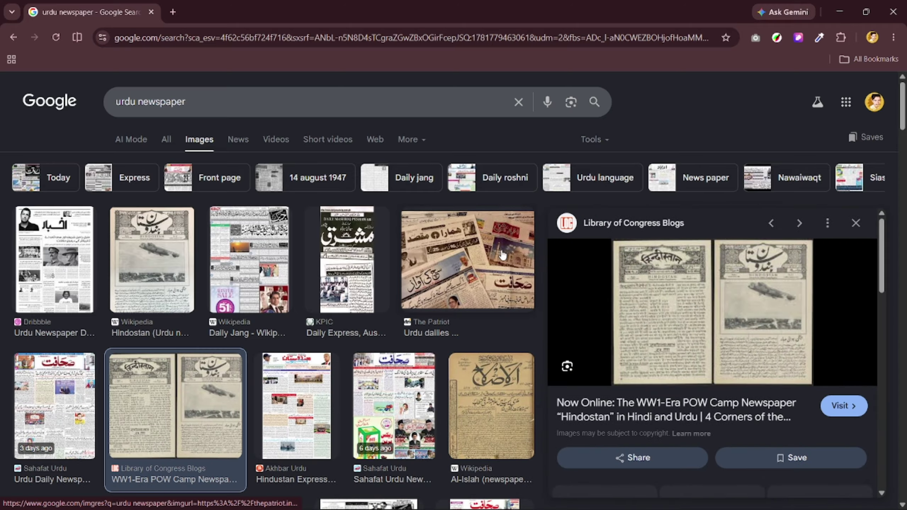
click(467, 286)
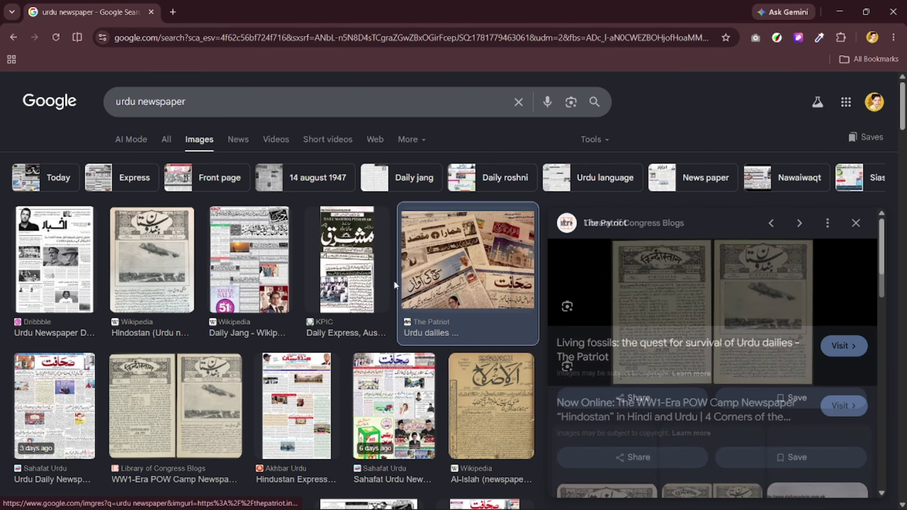
click(150, 273)
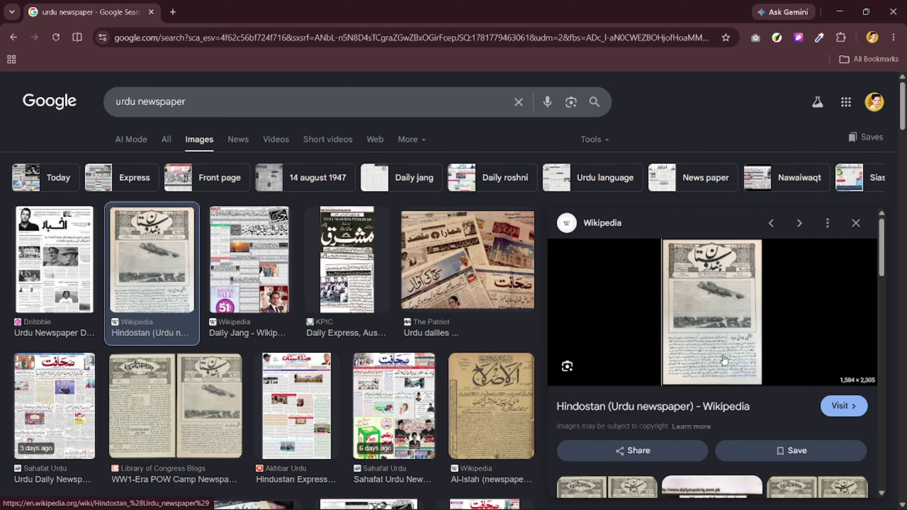
scroll(199, 356, down, 1)
scroll(198, 356, down, 3)
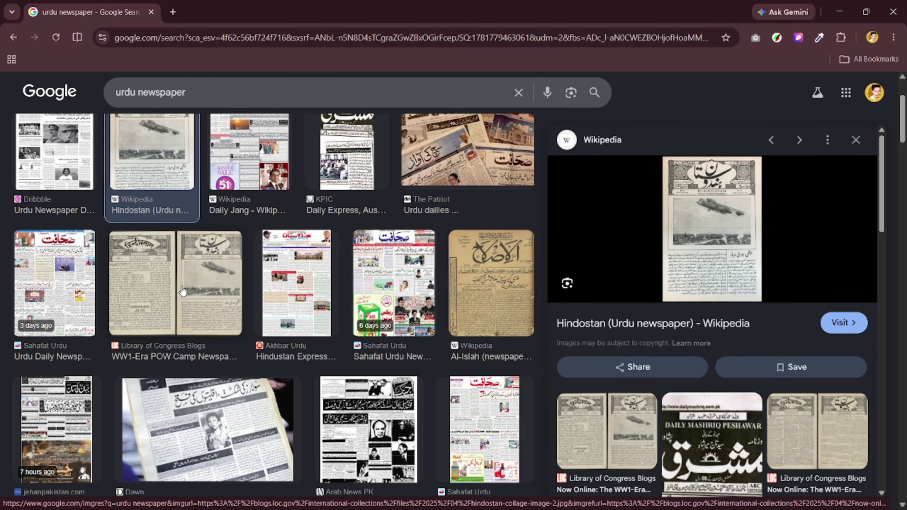
scroll(243, 274, down, 3)
click(278, 302)
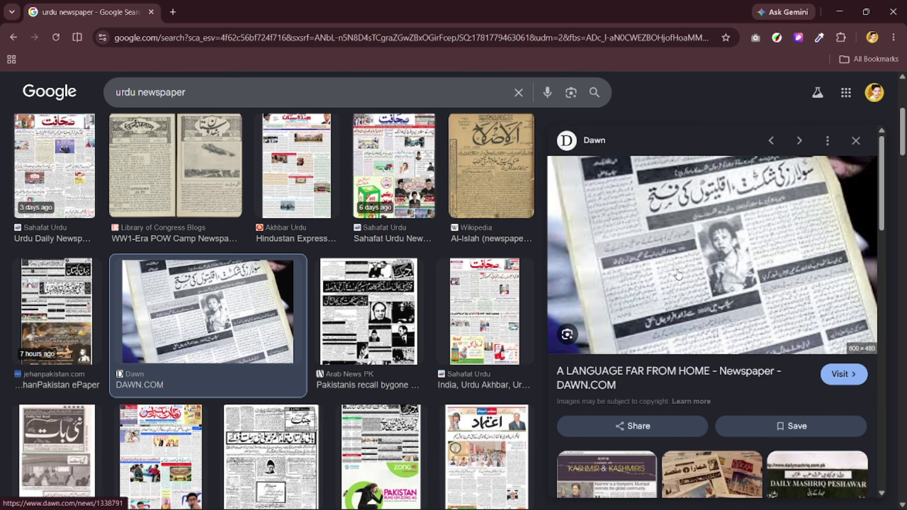
scroll(672, 270, down, 5)
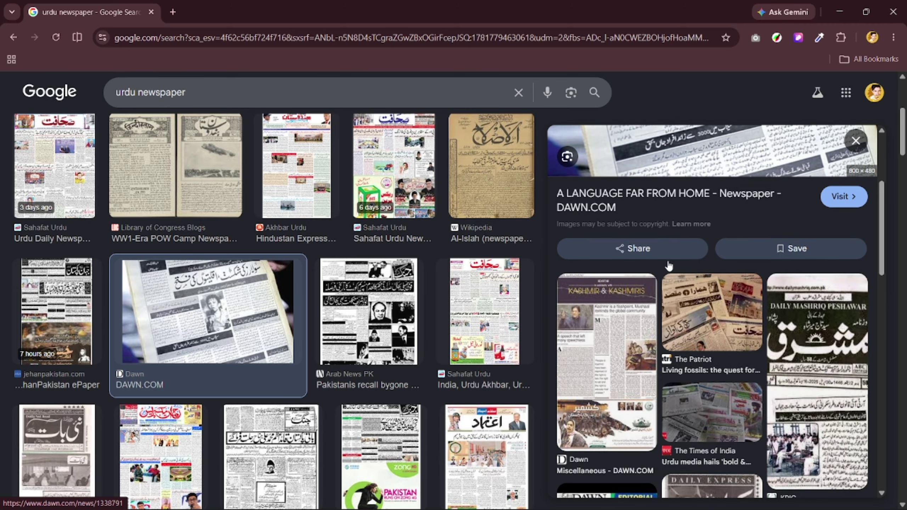
click(631, 326)
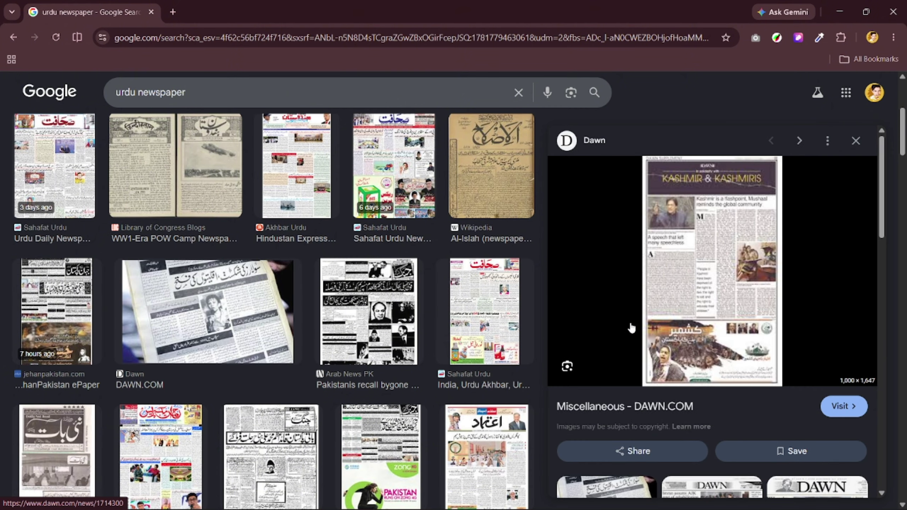
scroll(465, 286, down, 3)
click(531, 360)
key(Left)
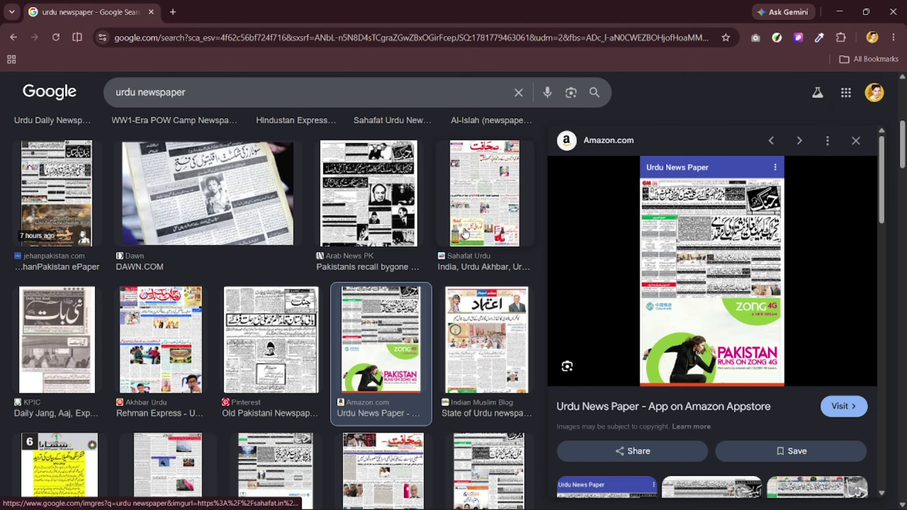
Open a new tab and go to the Google Gemini site via a 'gemini' search.
click(172, 13)
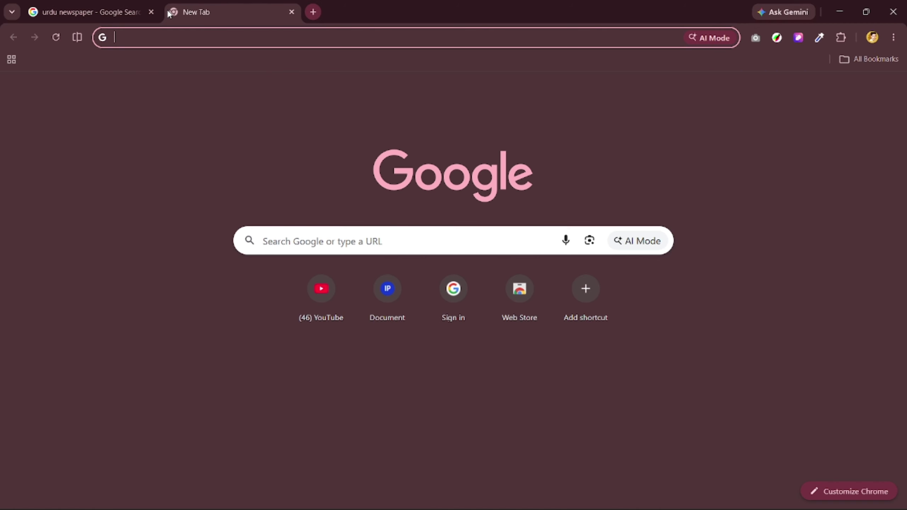
text(gemin)
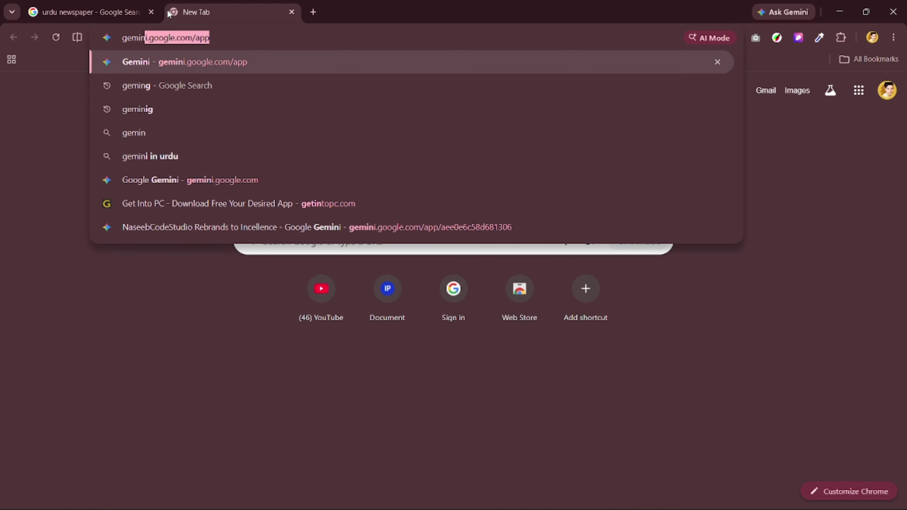
text(i)
key(Delete)
key(Return)
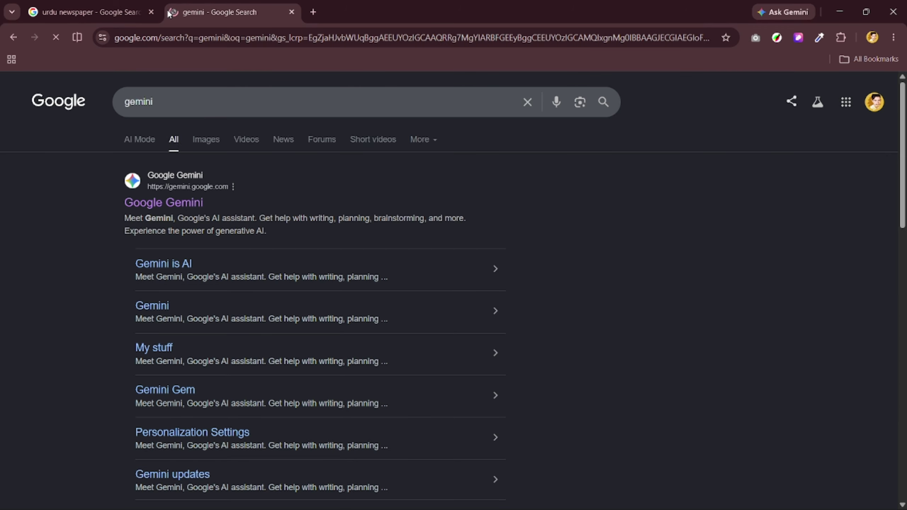
click(162, 203)
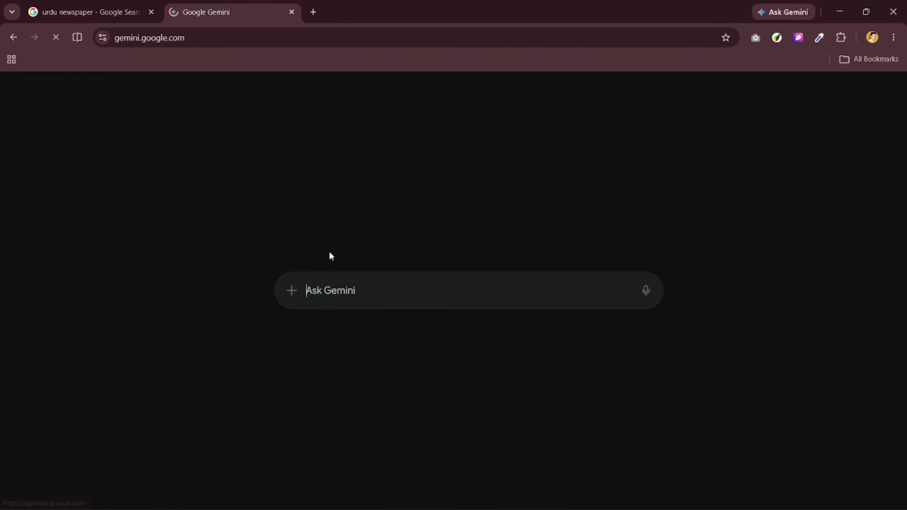
Ask Gemini to 'give me random urdu text to practice urdu typing'.
text(giv)
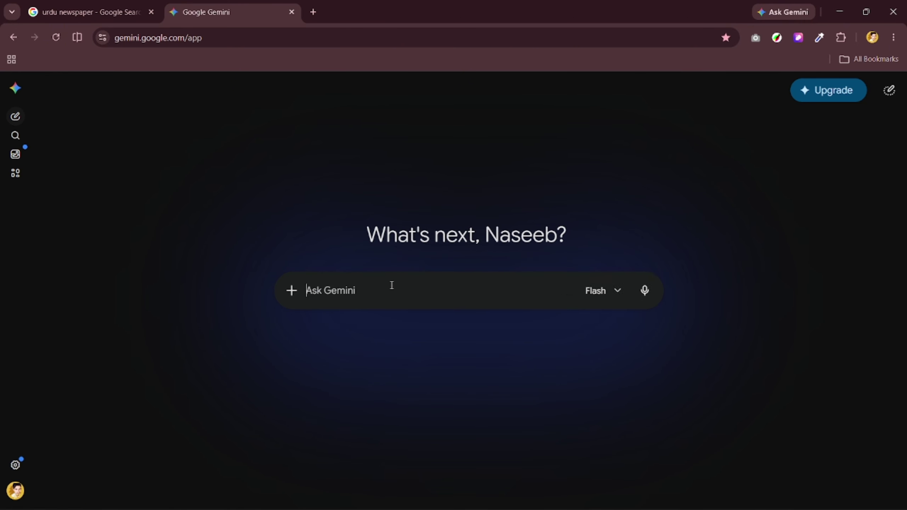
text(give me random)
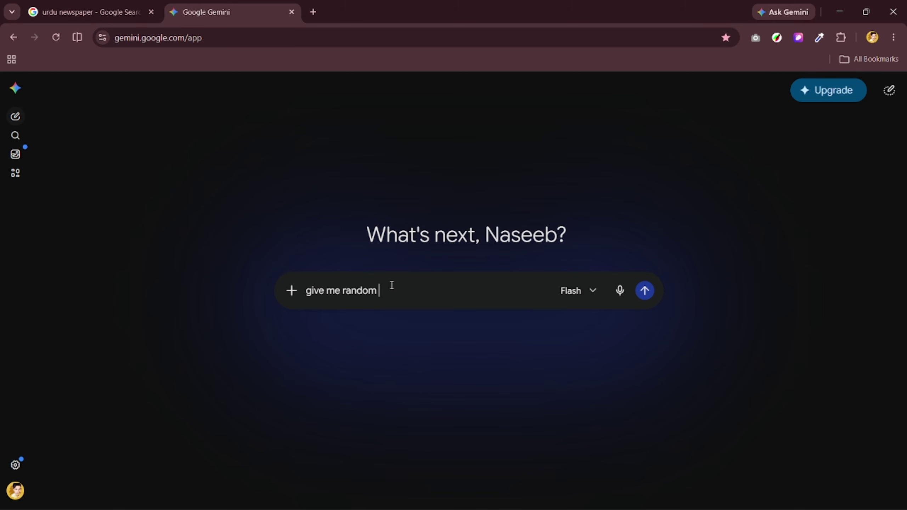
text(urdu text to practice urdu typing)
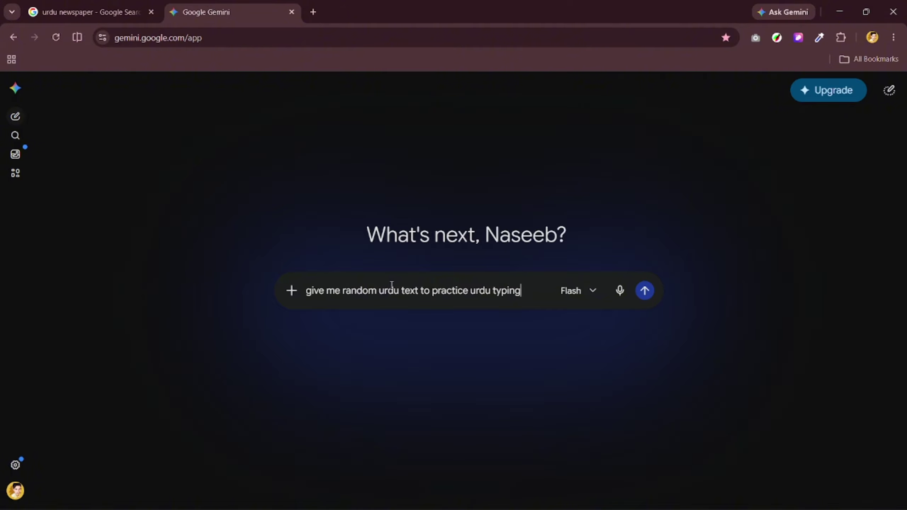
key(Return)
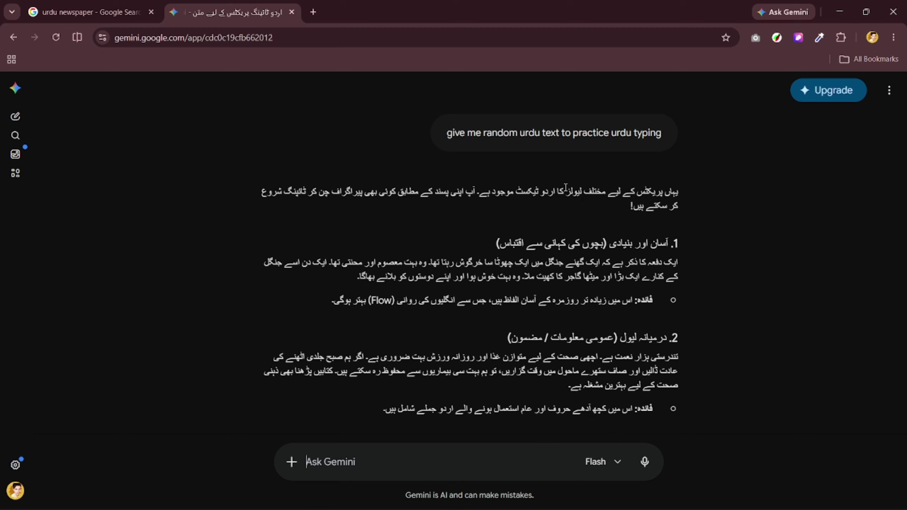
Bring up the keyboard layout image in Photos, then cycle through InPage and Chrome.
mouse_move(613, 499)
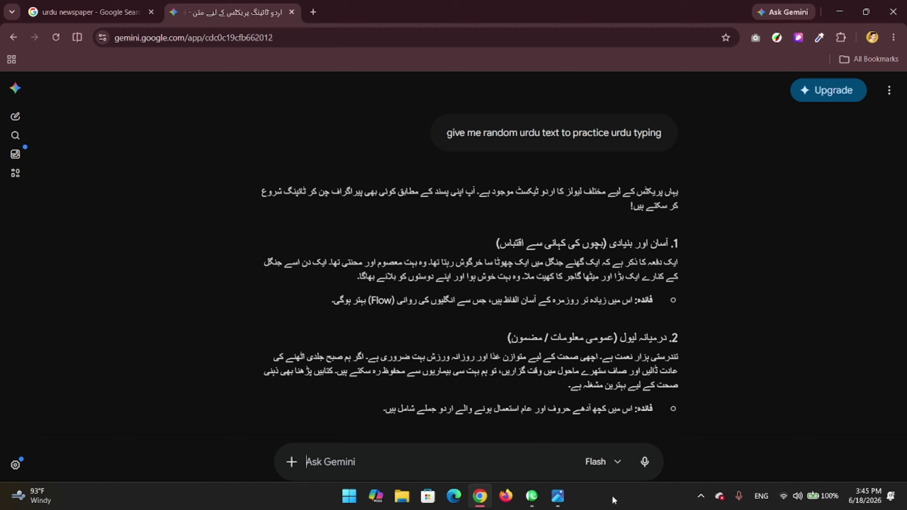
click(564, 503)
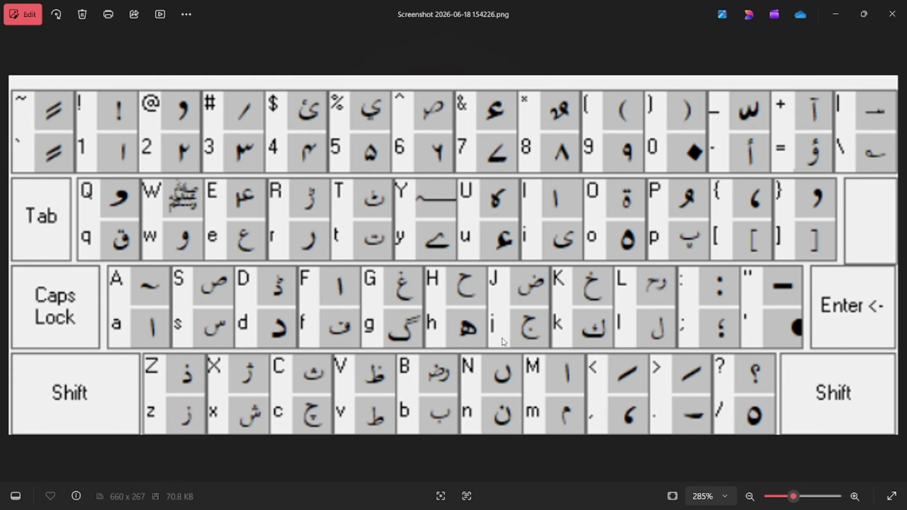
click(532, 502)
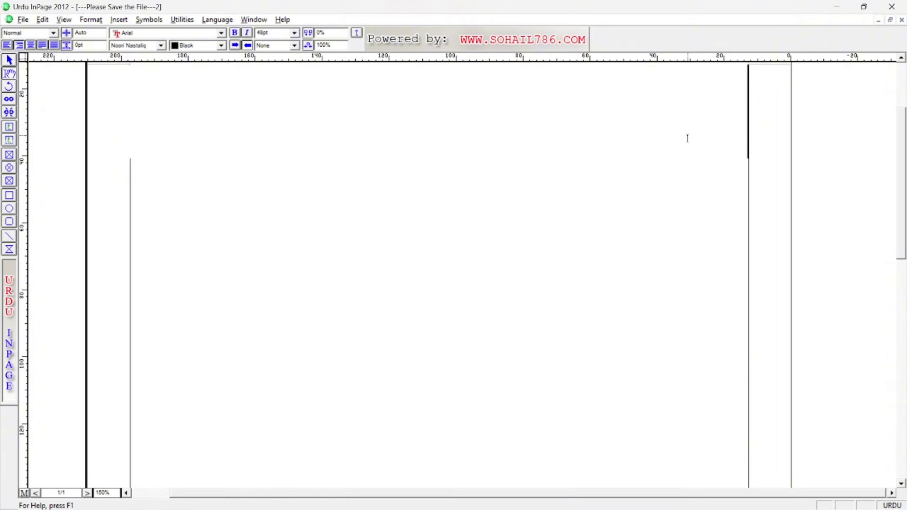
key(alt+Tab)
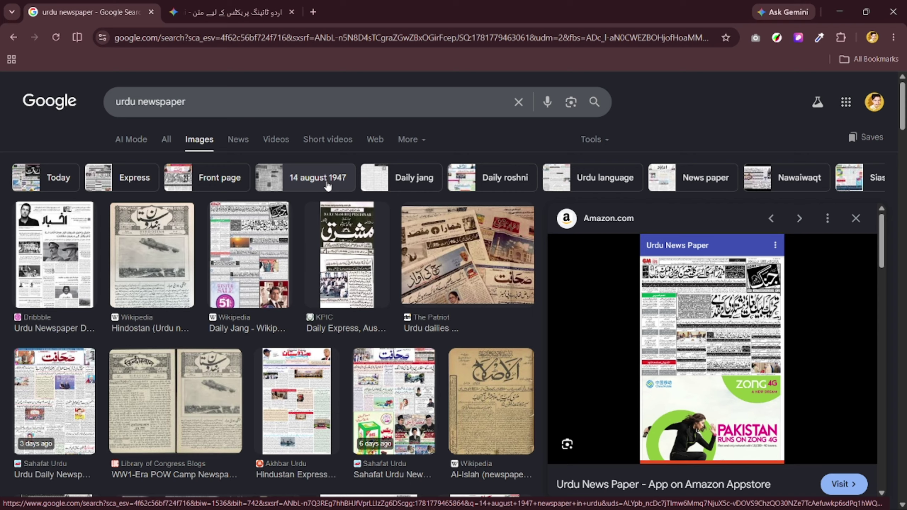
Look over Gemini's Urdu practice reply, then minimize Chrome to show the InPage page.
click(233, 12)
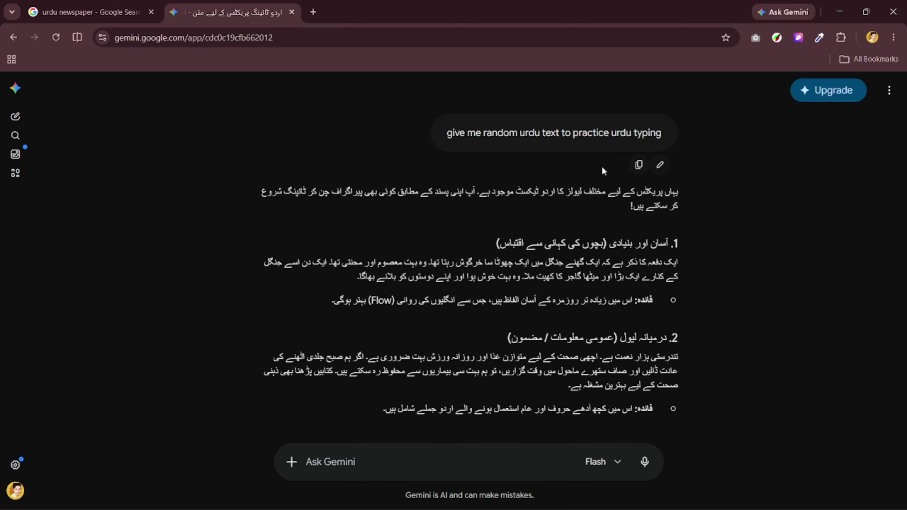
drag(474, 193, 544, 197)
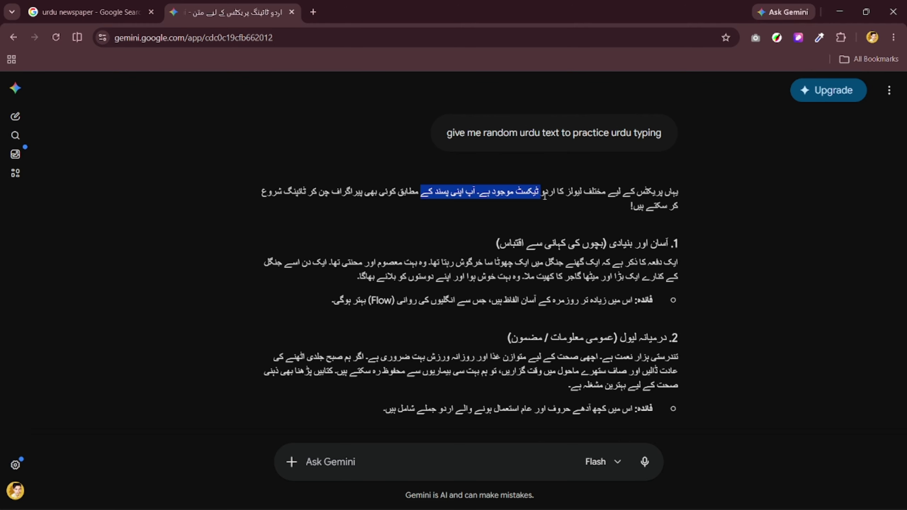
click(541, 192)
scroll(541, 192, down, 6)
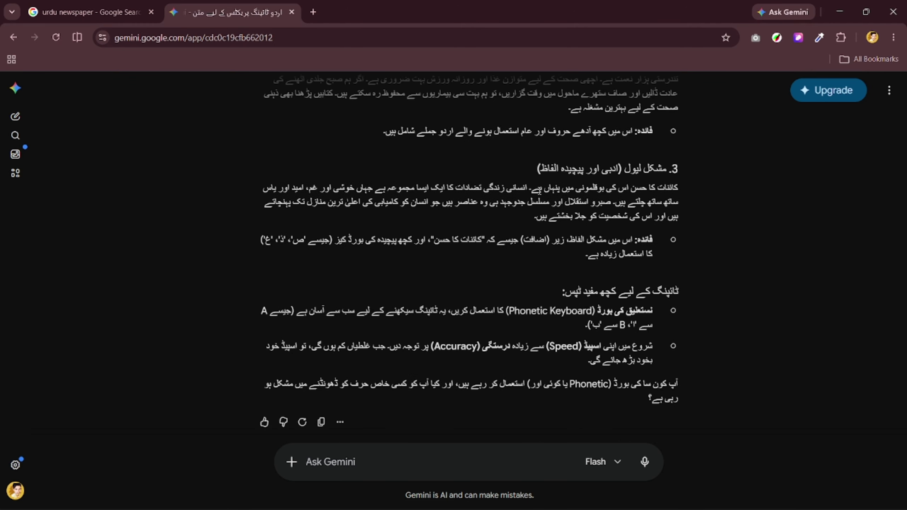
click(841, 18)
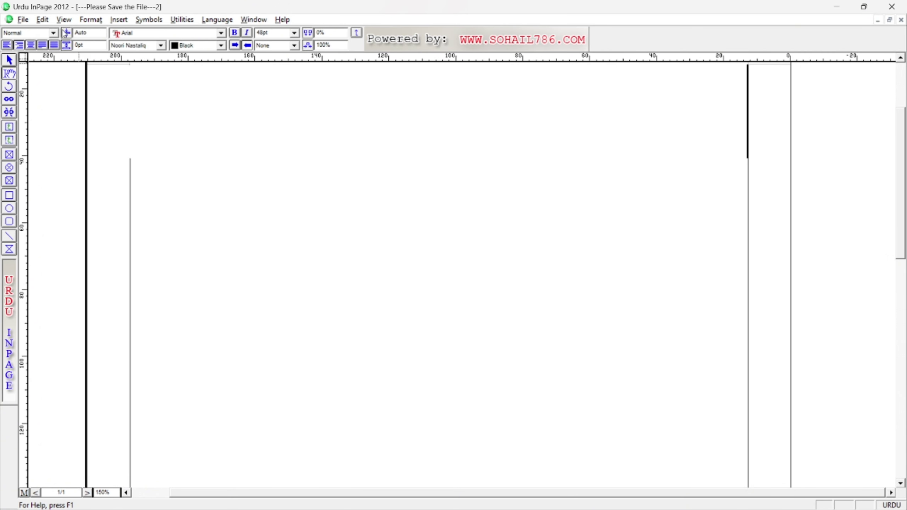
Reopen Keyboard Preferences to confirm Phonetic is still selected, then close it.
click(42, 19)
mouse_move(123, 250)
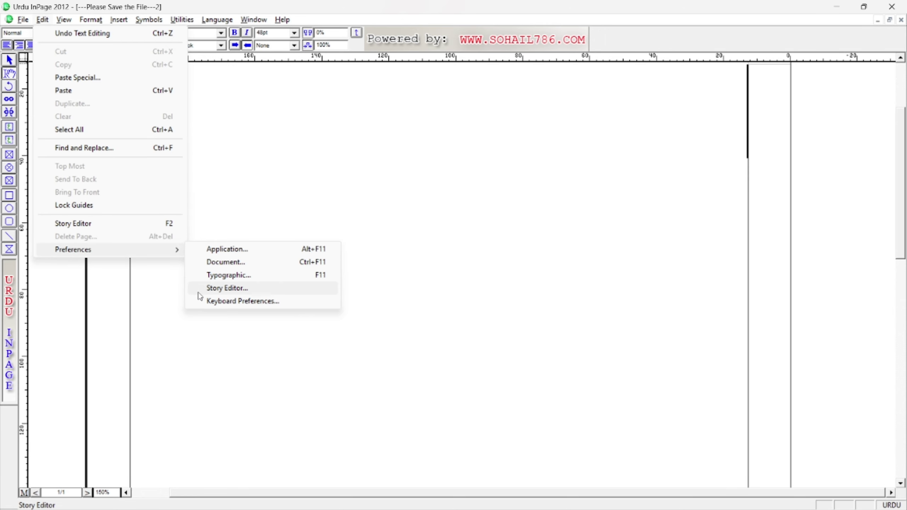
click(207, 301)
click(449, 247)
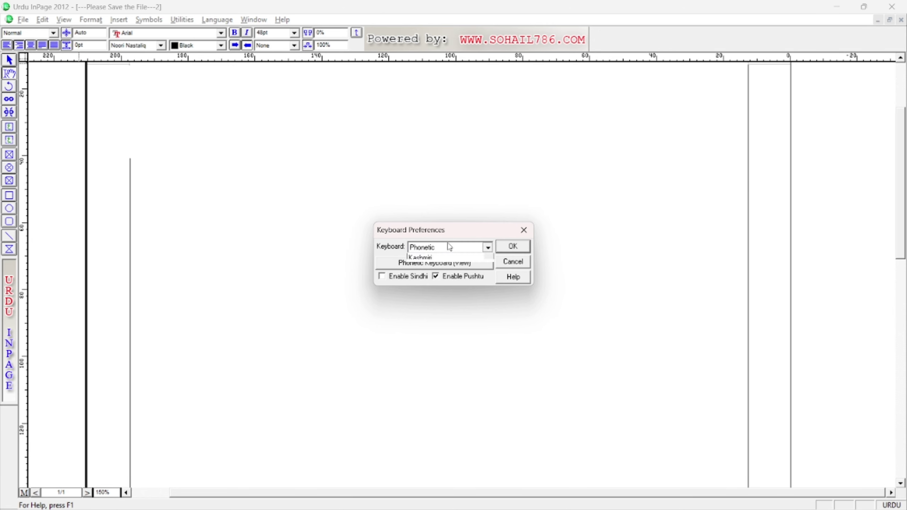
click(448, 245)
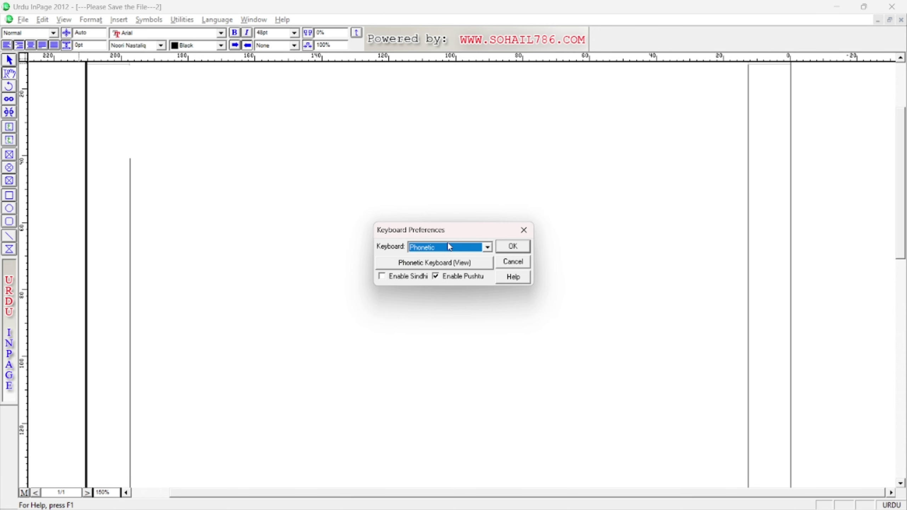
click(525, 230)
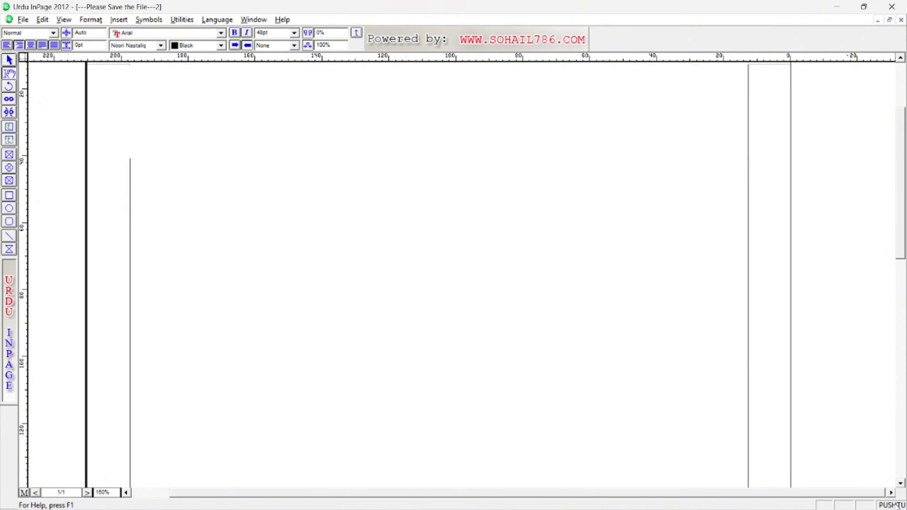
Type test letters in Urdu, Pushtu and English, then select the whole line and delete it.
click(891, 506)
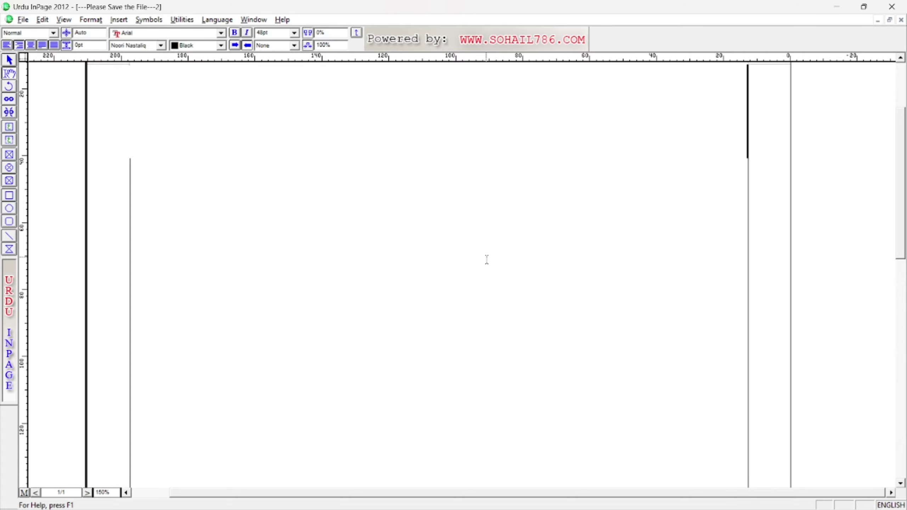
key(ctrl+space)
text(السکدجفالسجدف؛اس)
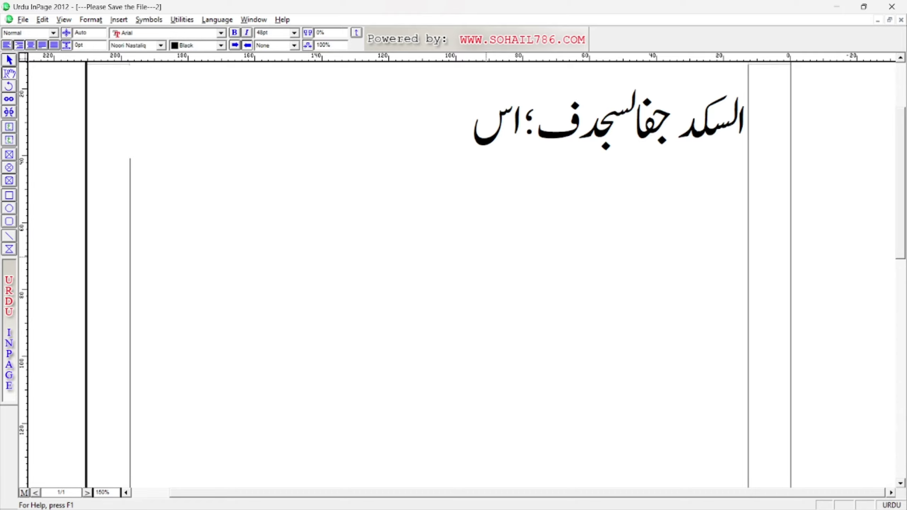
key(ctrl+space)
text(ا؛سلجفا؛سلجفسالفد)
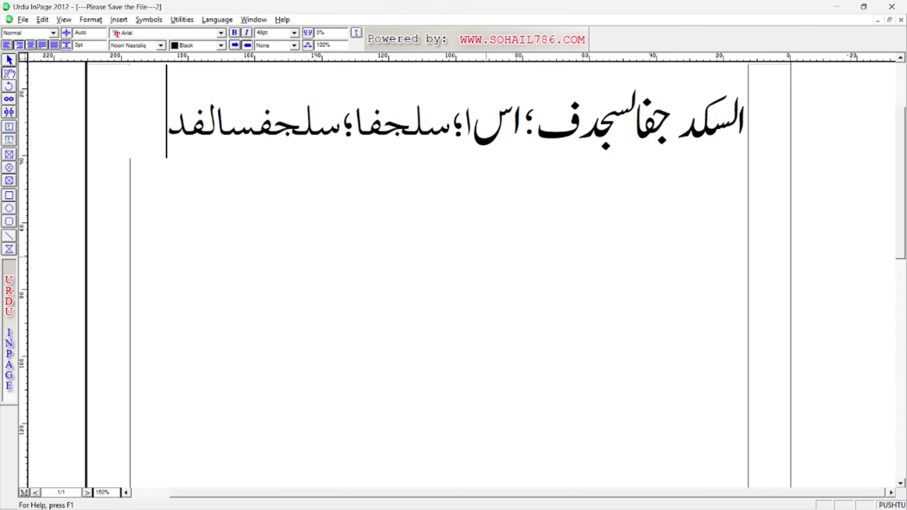
key(ctrl+space)
text(a;ldkjfalsjdf,sa)
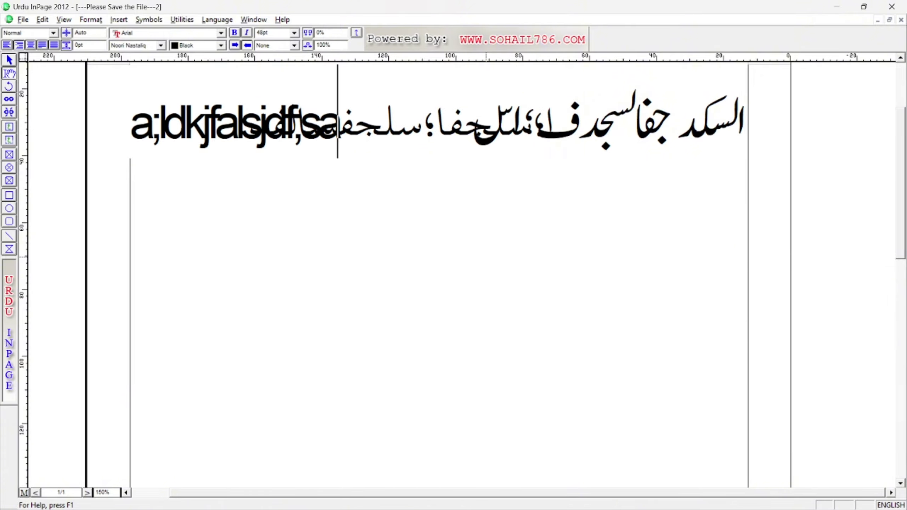
key(ctrl+a)
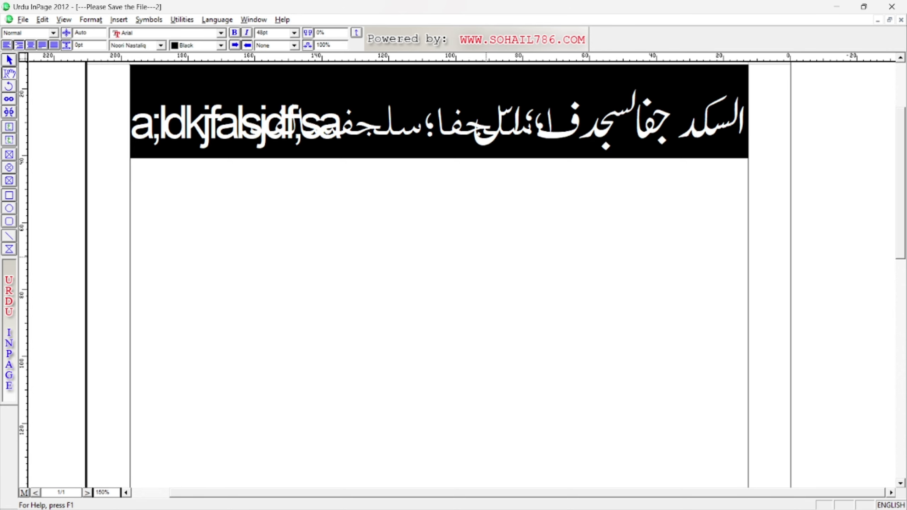
key(Delete)
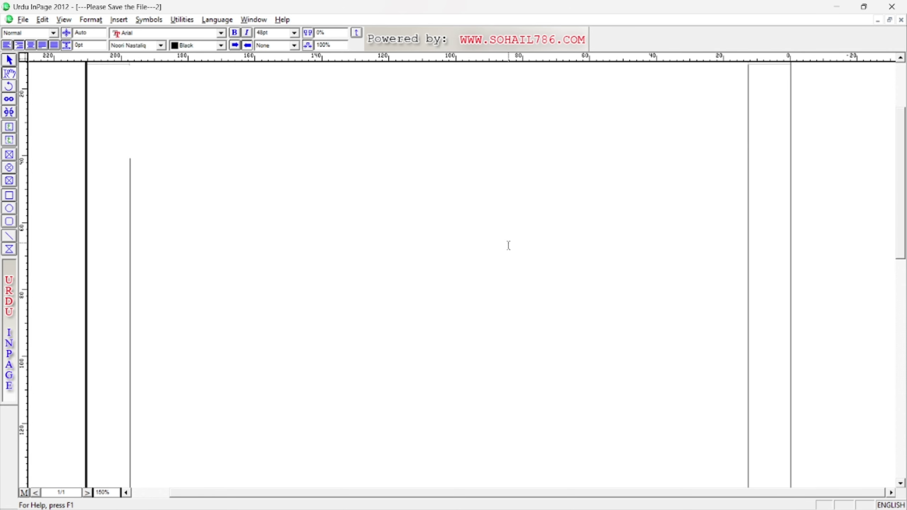
click(43, 20)
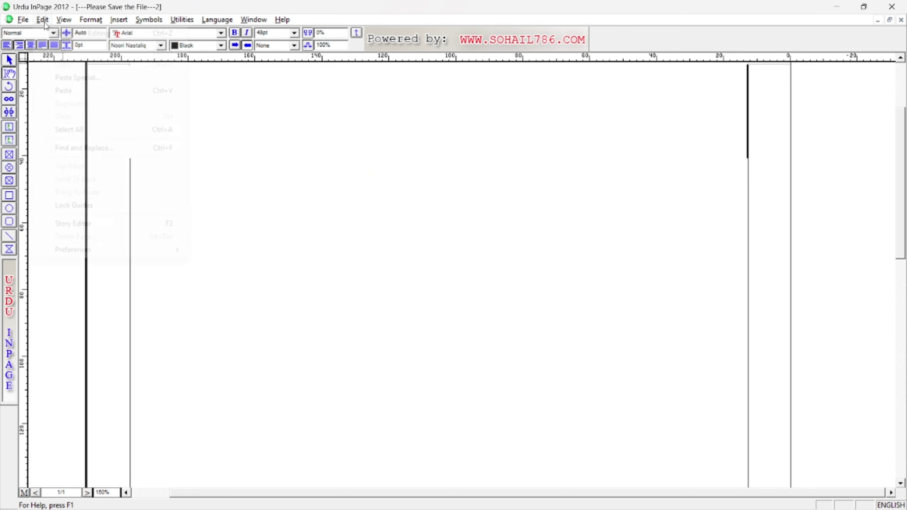
mouse_move(138, 250)
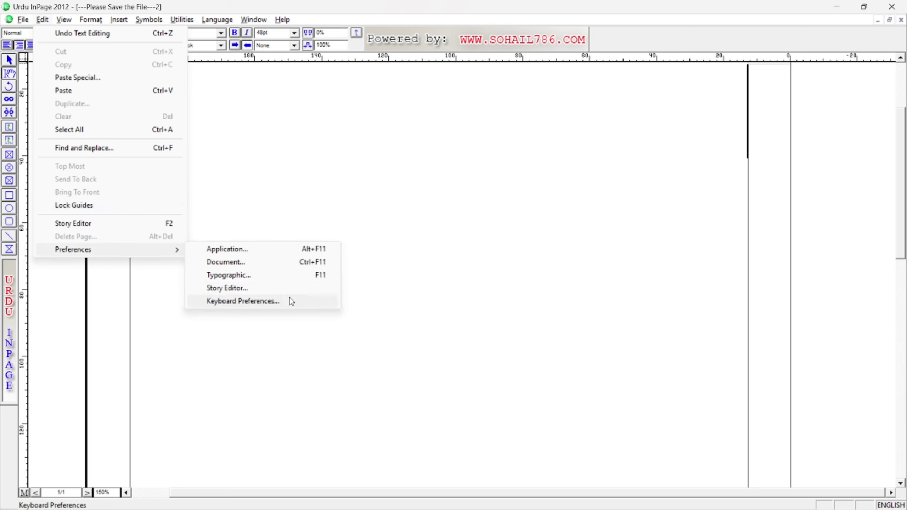
click(243, 301)
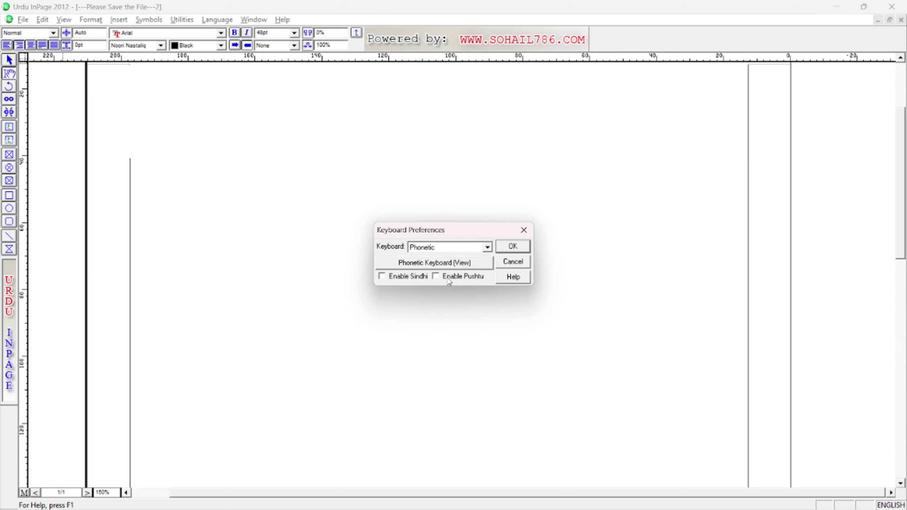
click(512, 246)
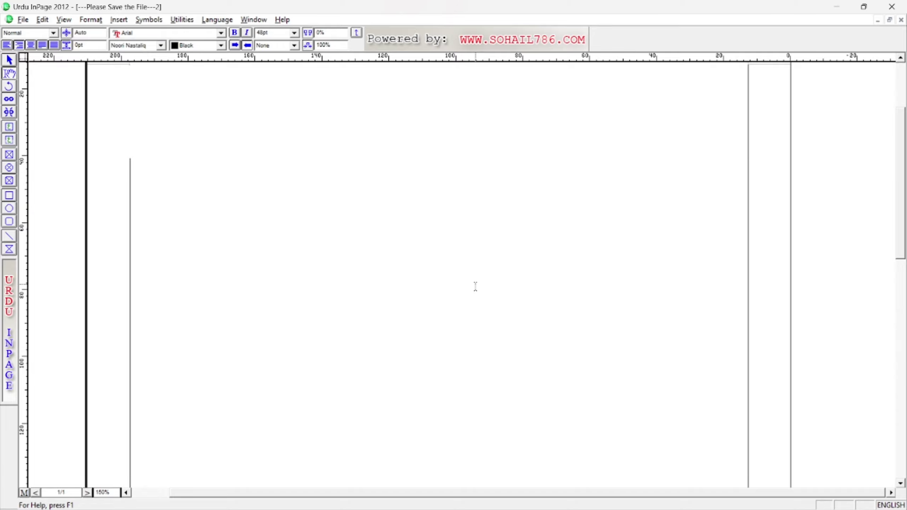
key(Escape)
text(اردہ)
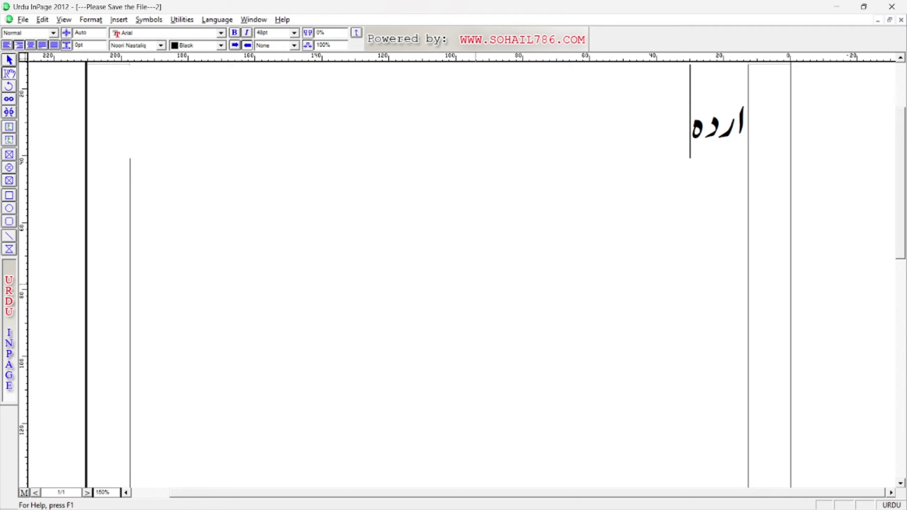
key(BackSpace)
text(و)
key(ctrl+space)
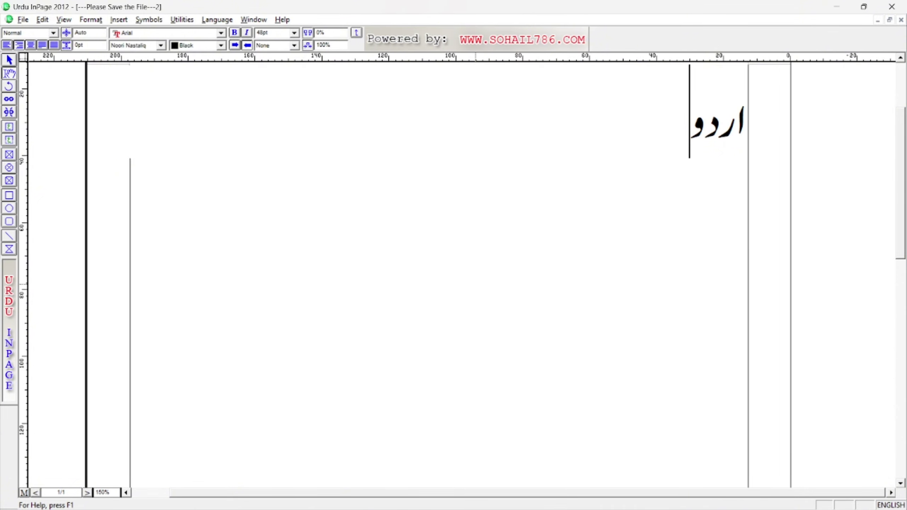
text(urdu)
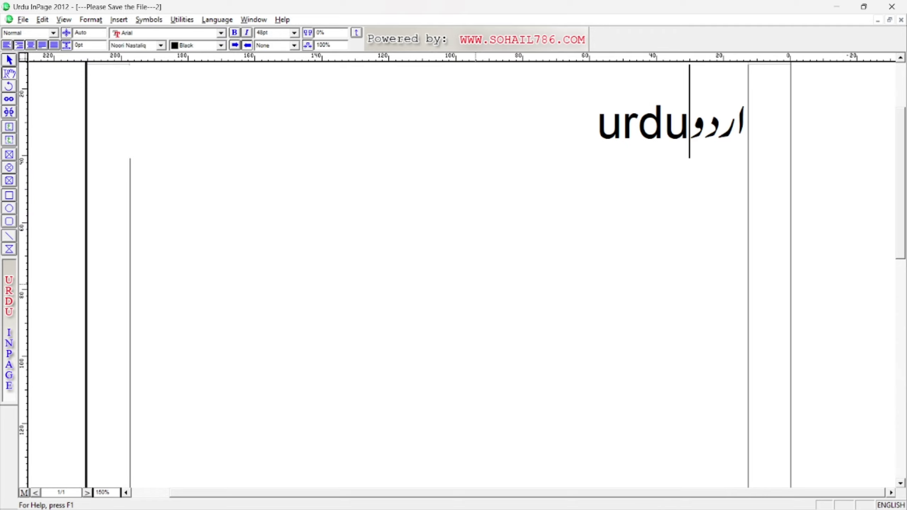
key(ctrl+space)
text(السجف؛)
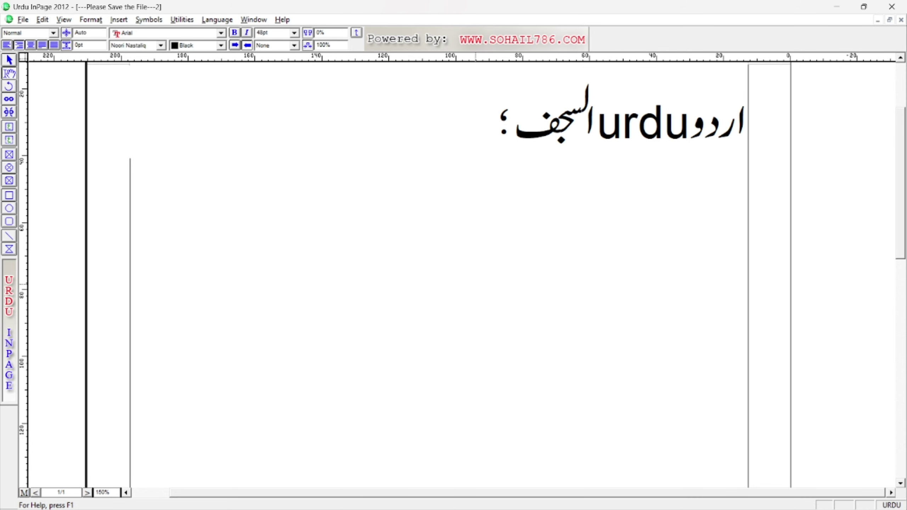
key(ctrl+space)
text(a;skjf)
key(ctrl+a)
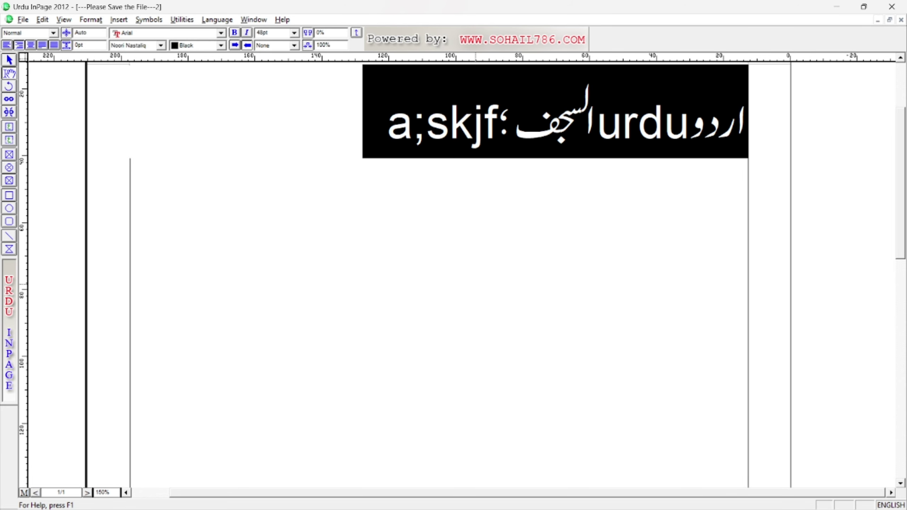
key(Delete)
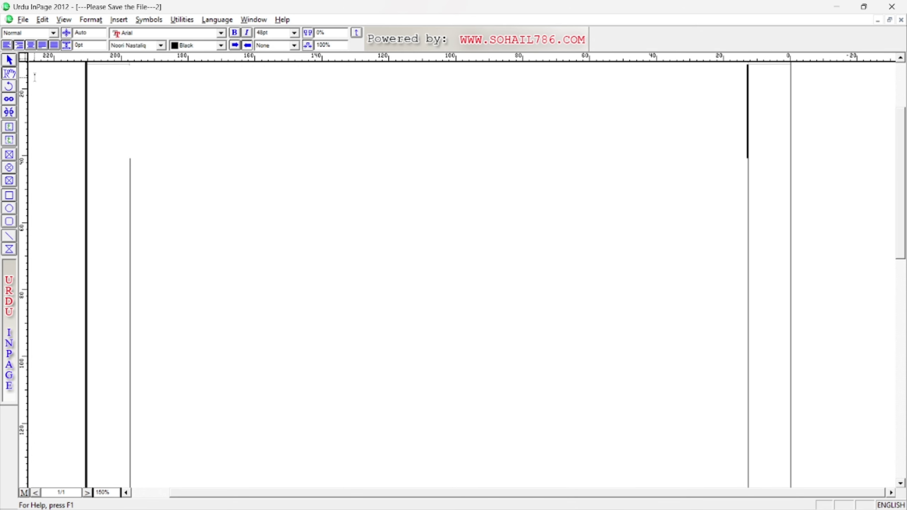
In Keyboard Preferences, choose User Defined Keyboard 1 and open its editable key layout chart.
click(43, 20)
mouse_move(144, 253)
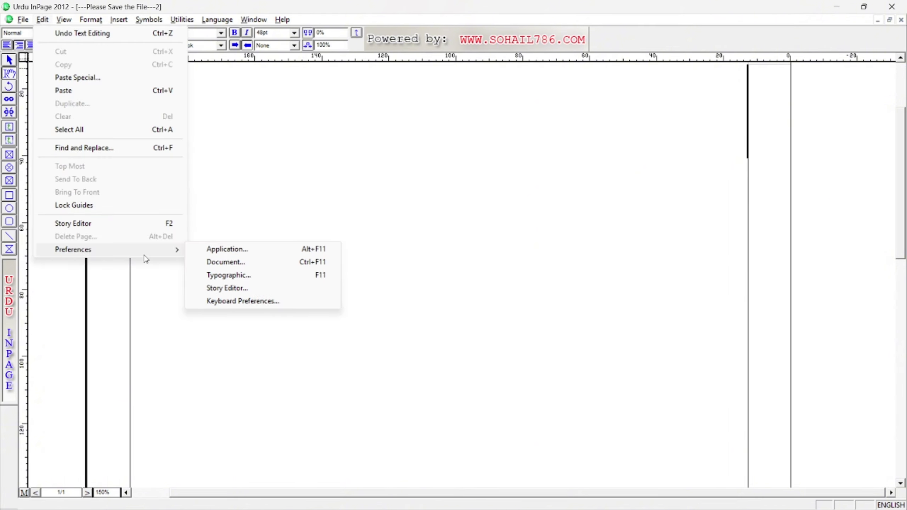
click(235, 302)
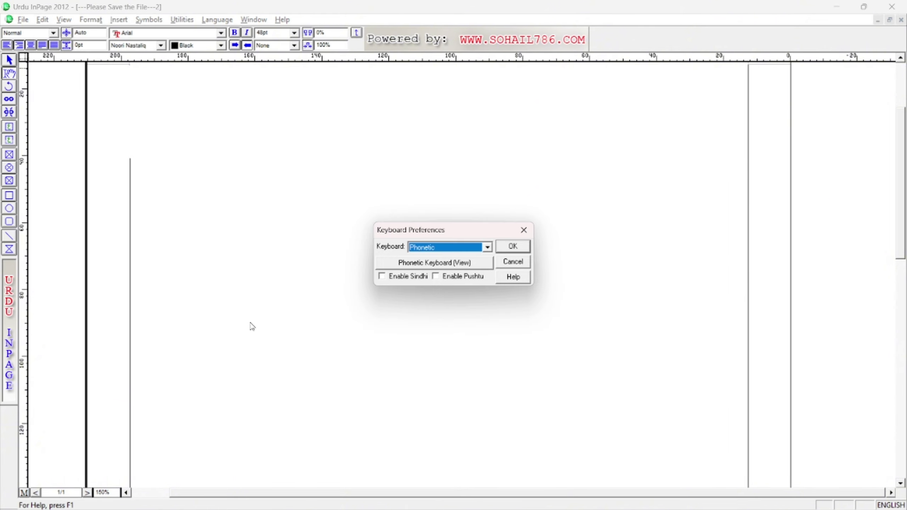
click(488, 248)
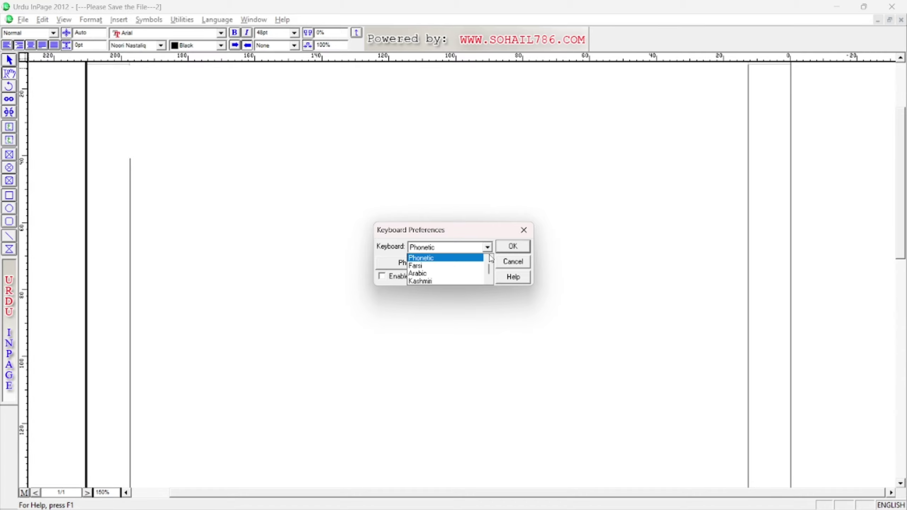
click(489, 280)
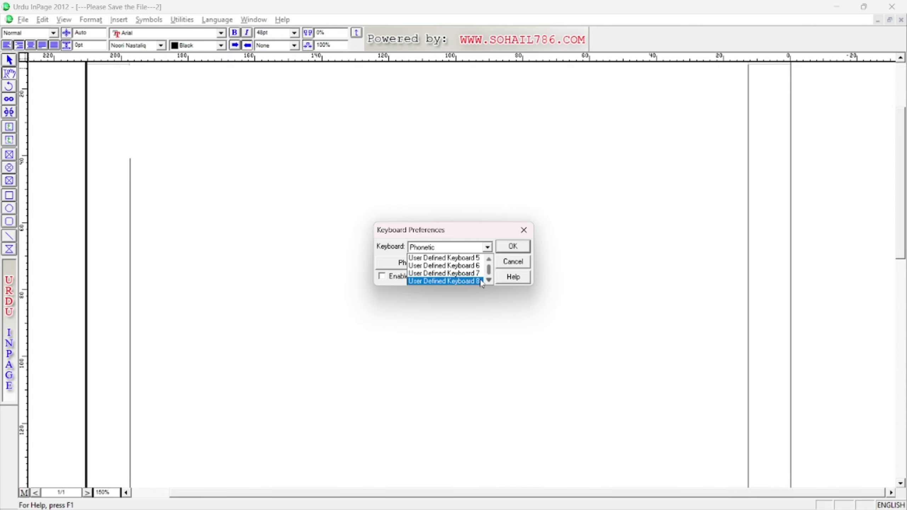
scroll(460, 275, up, 2)
scroll(460, 274, up, 1)
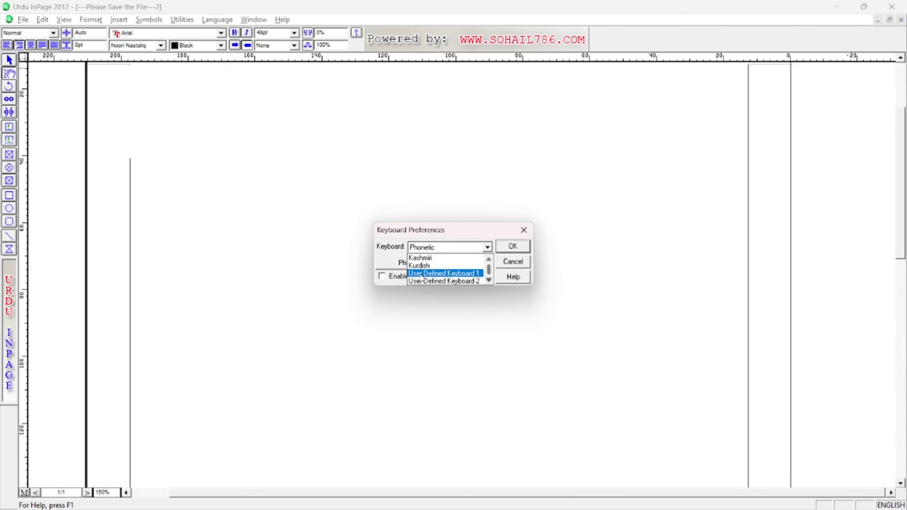
scroll(469, 278, down, 3)
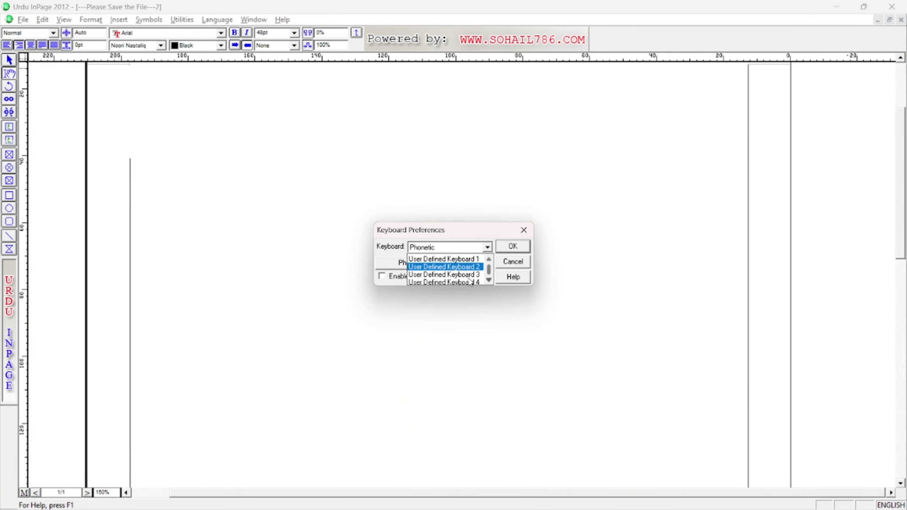
scroll(466, 283, up, 3)
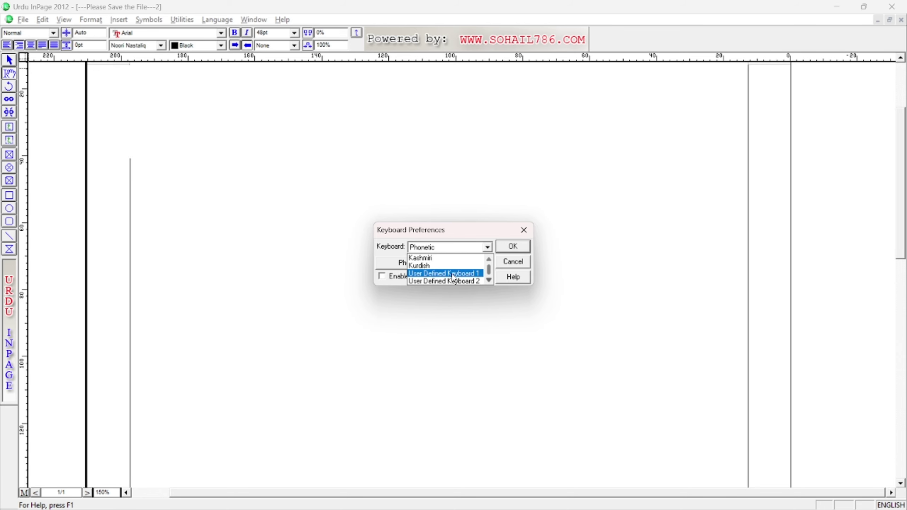
scroll(452, 278, down, 1)
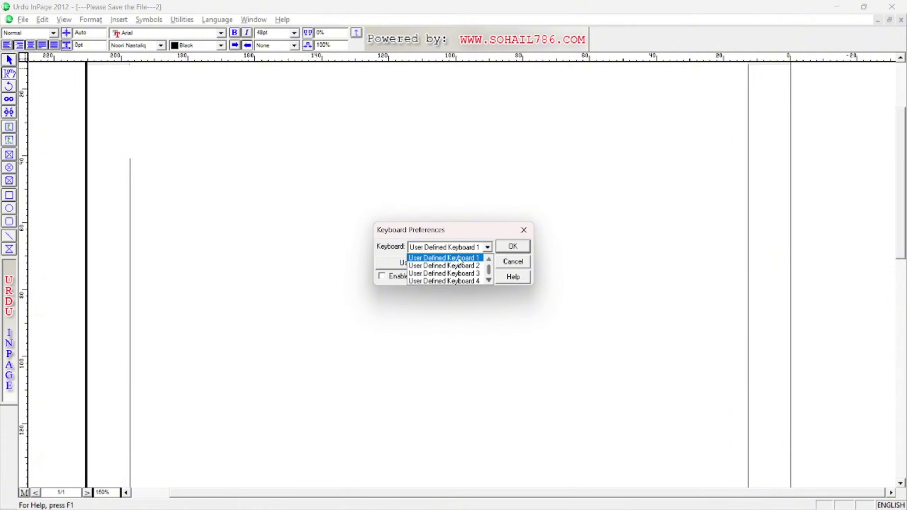
click(464, 260)
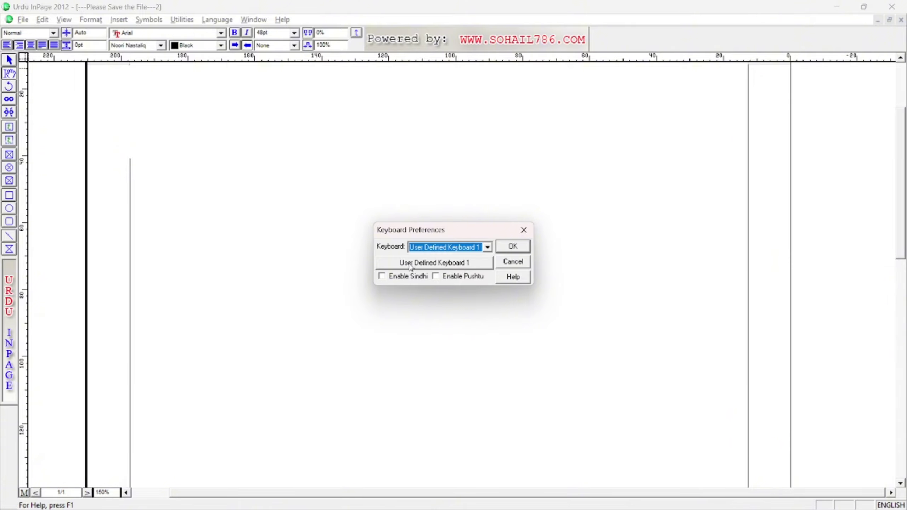
click(461, 264)
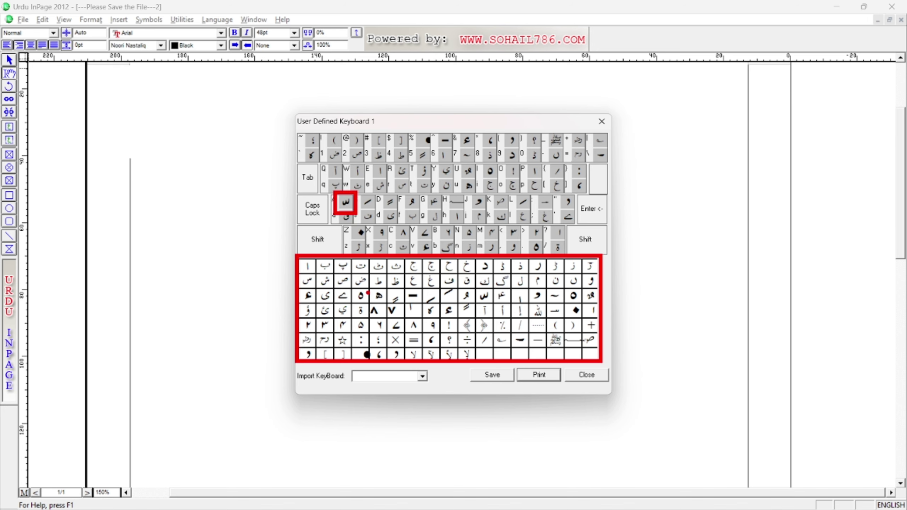
Map ت to Shift+A, ٹ to a and ط to Shift+G, then close the layout chart.
click(361, 268)
click(346, 203)
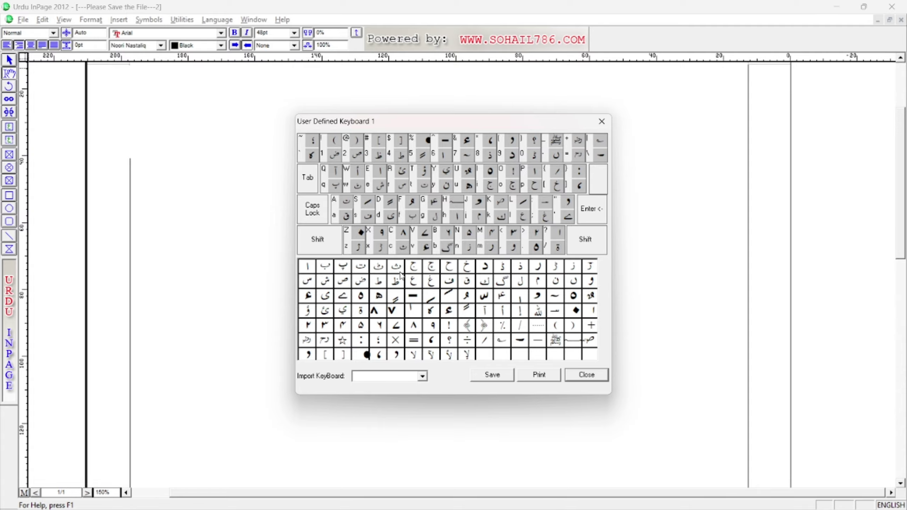
click(378, 267)
click(348, 217)
click(380, 285)
click(434, 203)
mouse_move(316, 126)
mouse_down()
mouse_move(359, 152)
mouse_move(333, 128)
mouse_up()
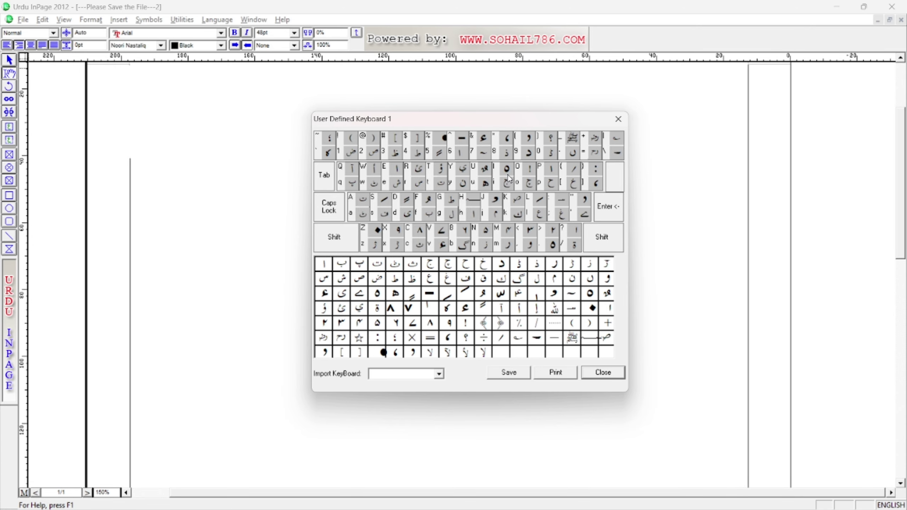
click(619, 119)
Select the Phonetic keyboard, view its layout chart, then close it.
click(487, 248)
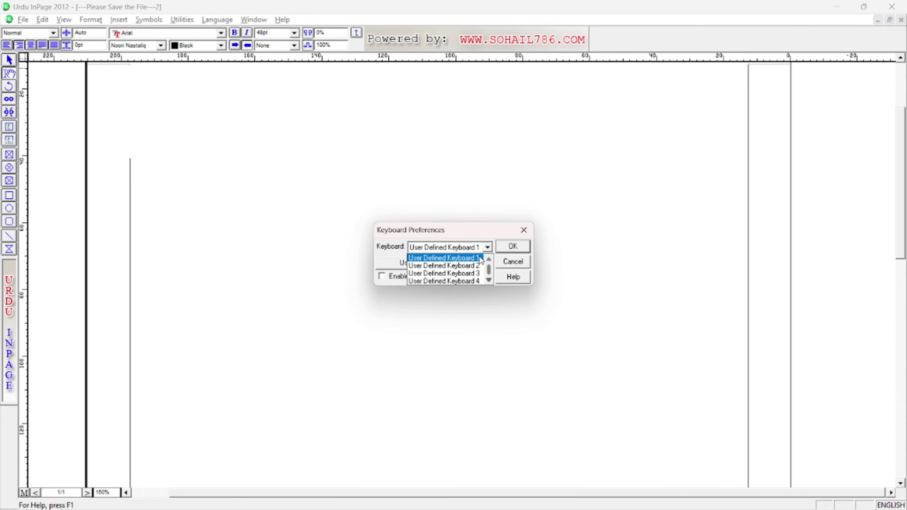
scroll(439, 268, up, 3)
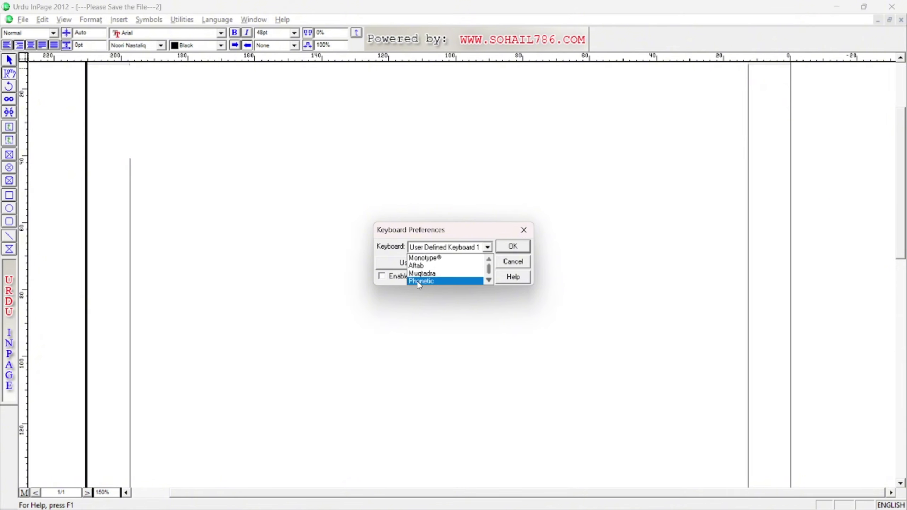
click(441, 281)
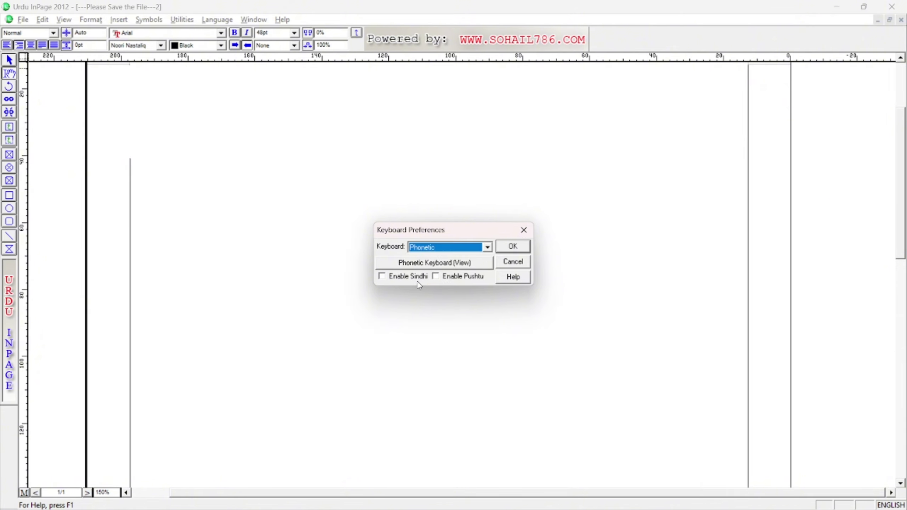
click(435, 263)
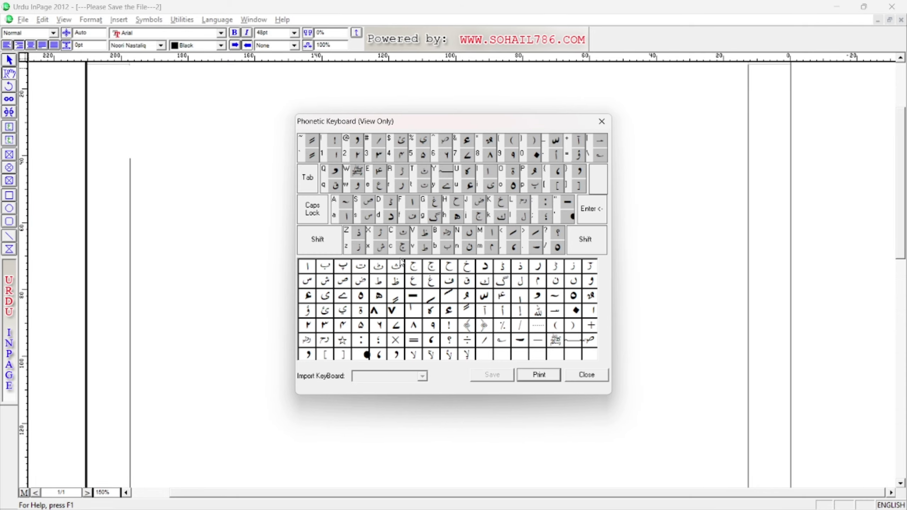
key(Escape)
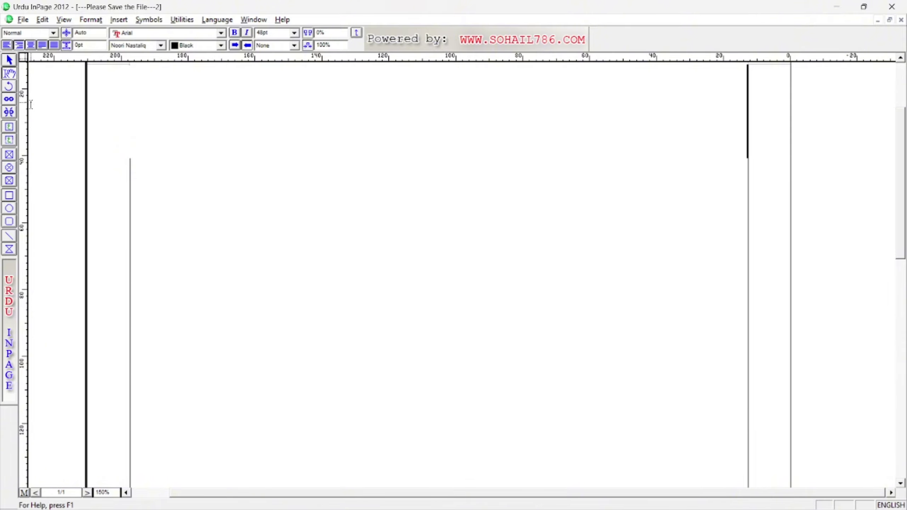
Switch between the Pointer and Text tools and make a few trial drags on the page.
click(10, 59)
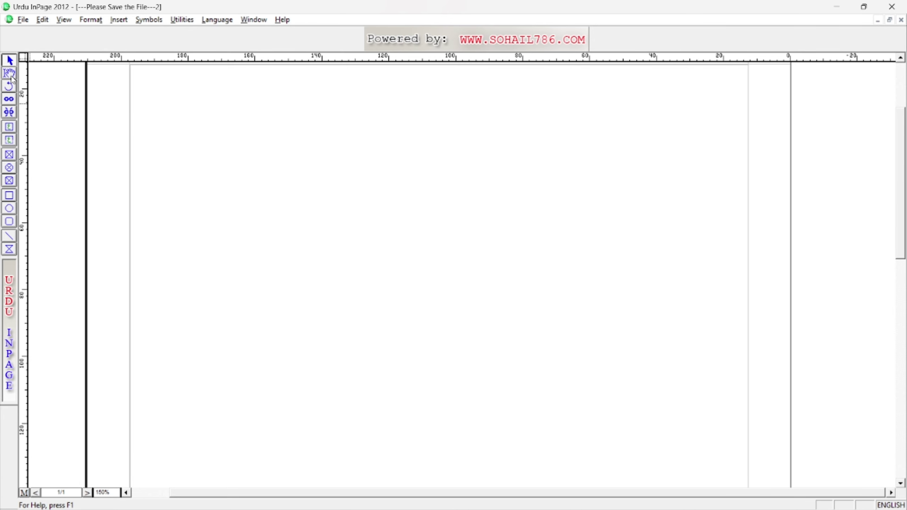
click(10, 76)
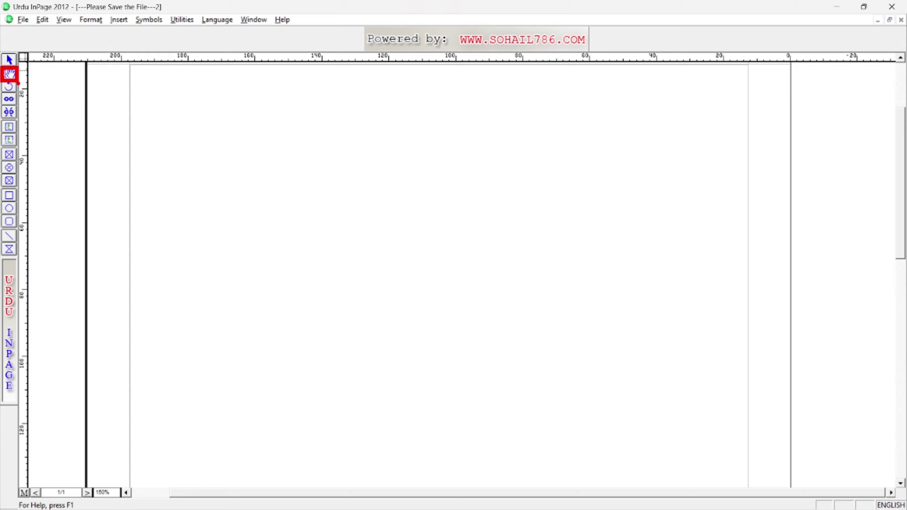
click(9, 59)
click(9, 60)
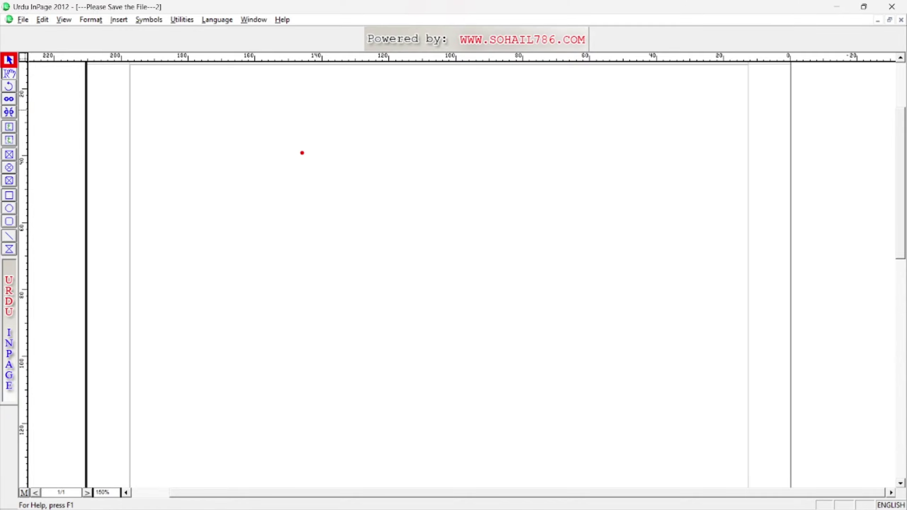
mouse_move(302, 153)
mouse_down()
mouse_move(294, 178)
mouse_move(304, 151)
mouse_up()
mouse_move(317, 134)
mouse_down()
mouse_move(328, 173)
mouse_move(348, 176)
mouse_up()
mouse_move(354, 152)
mouse_down()
mouse_move(363, 205)
mouse_move(368, 151)
mouse_up()
drag(370, 162, 393, 167)
key(Escape)
Draw a large crossed oval frame and a small narrow polygon frame at upper right.
click(9, 167)
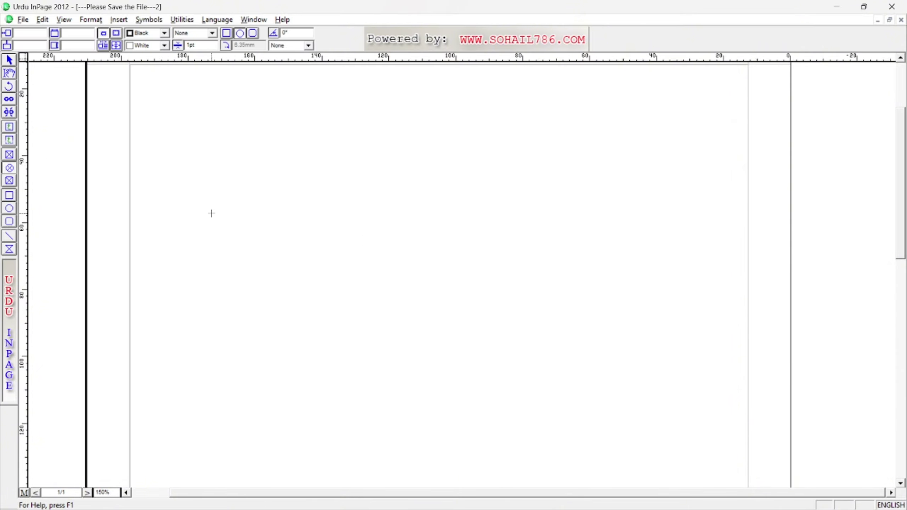
mouse_move(213, 139)
mouse_down()
mouse_move(282, 228)
mouse_move(308, 243)
mouse_move(446, 390)
mouse_up()
click(10, 198)
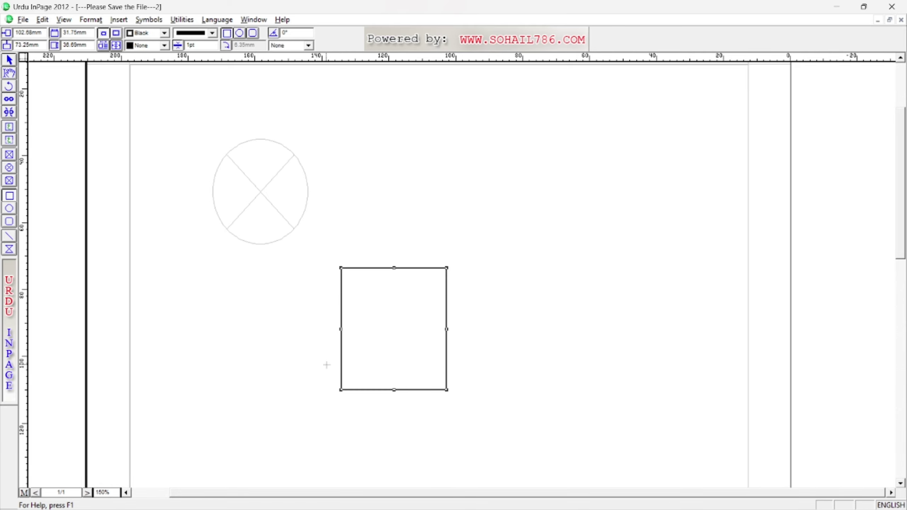
click(9, 251)
mouse_move(513, 213)
mouse_down()
mouse_move(470, 149)
mouse_move(506, 155)
mouse_move(488, 193)
mouse_up()
click(475, 234)
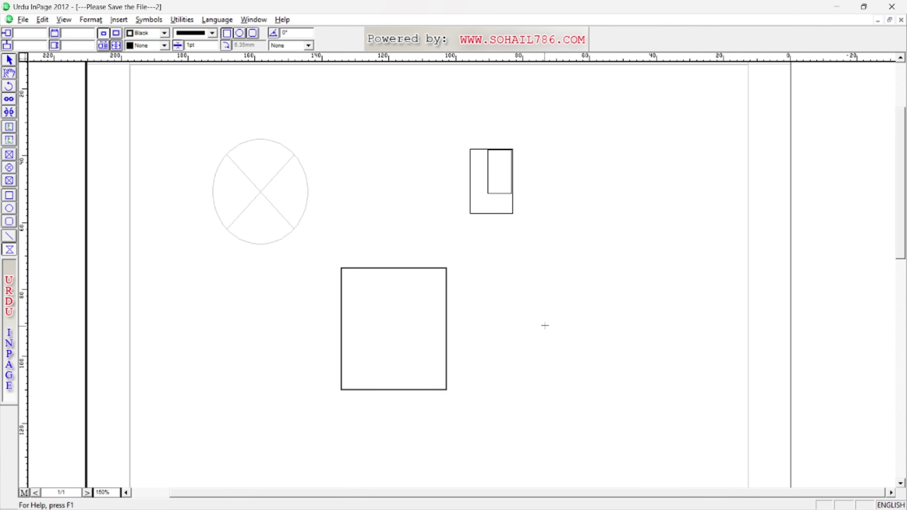
Switch to the Text tool and select the crossed oval frame.
click(10, 60)
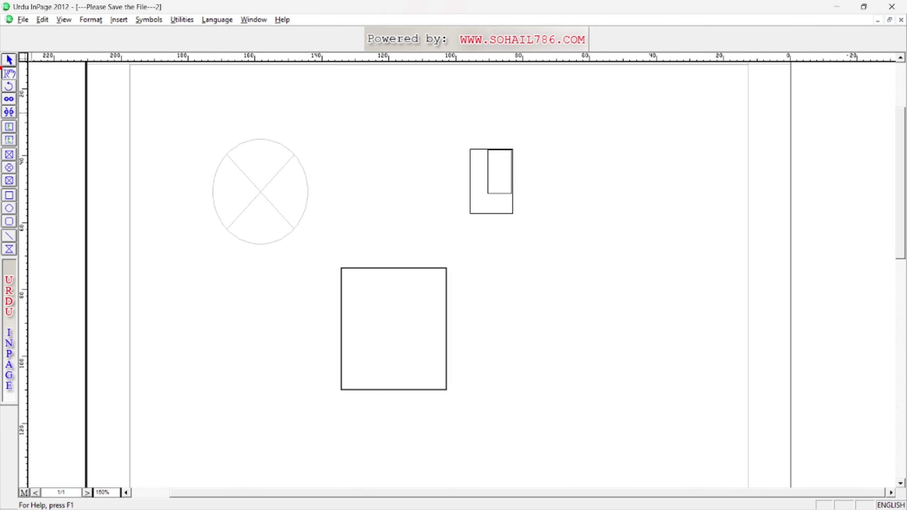
click(9, 74)
click(291, 200)
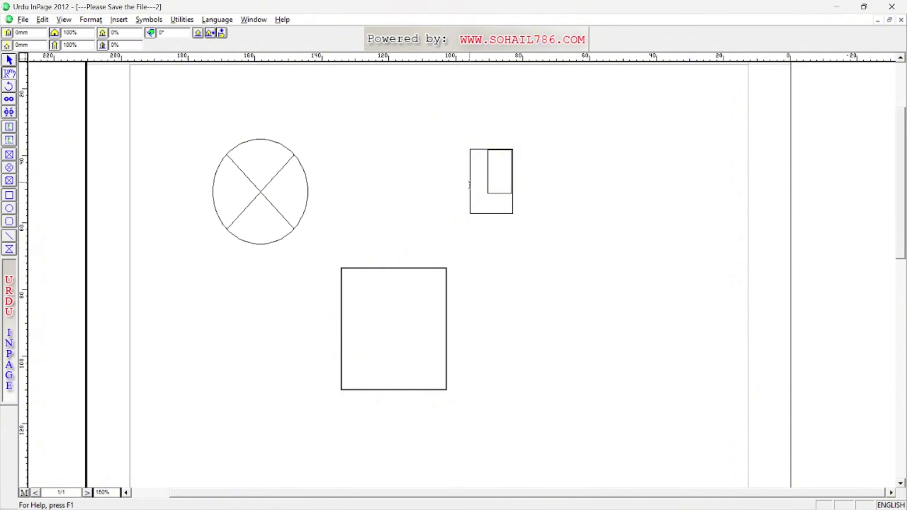
Click into text editing at several spots on the page, then leave it.
click(488, 185)
click(290, 192)
click(708, 123)
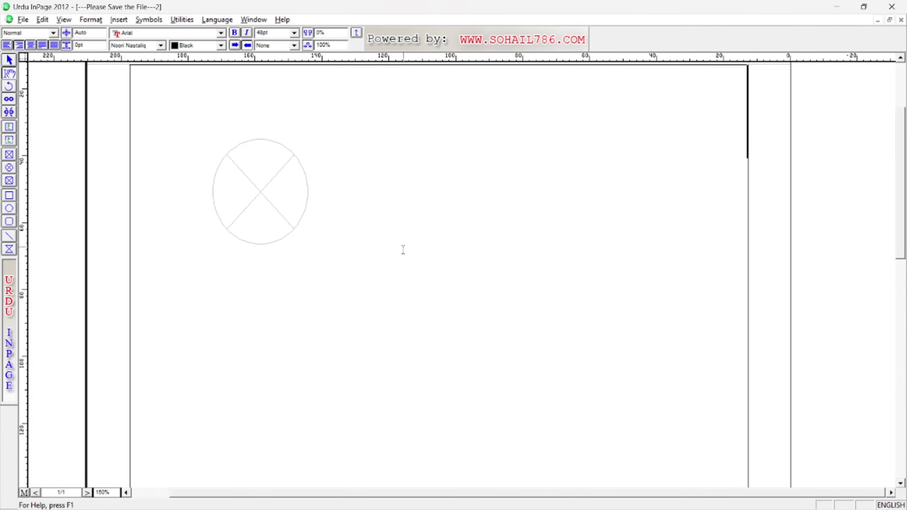
click(275, 199)
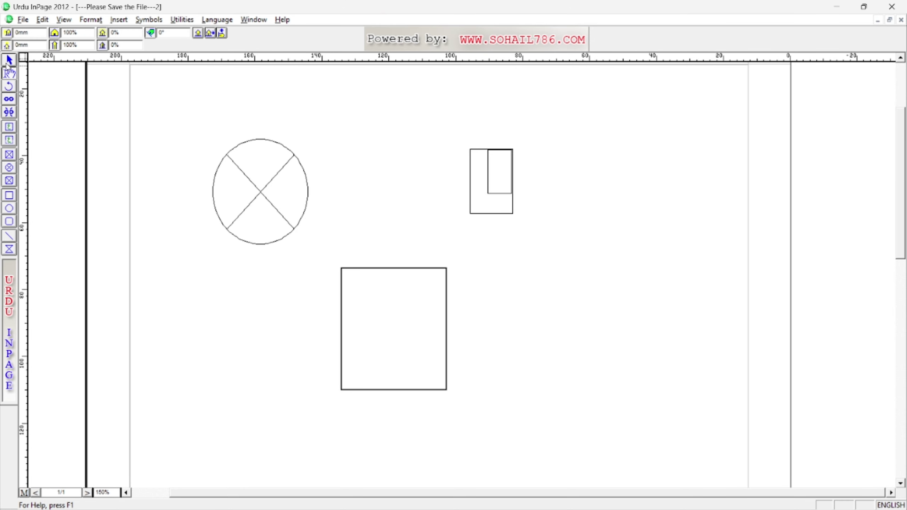
Lower the large rectangle's top edge, narrow it, move it down, then delete it.
click(272, 222)
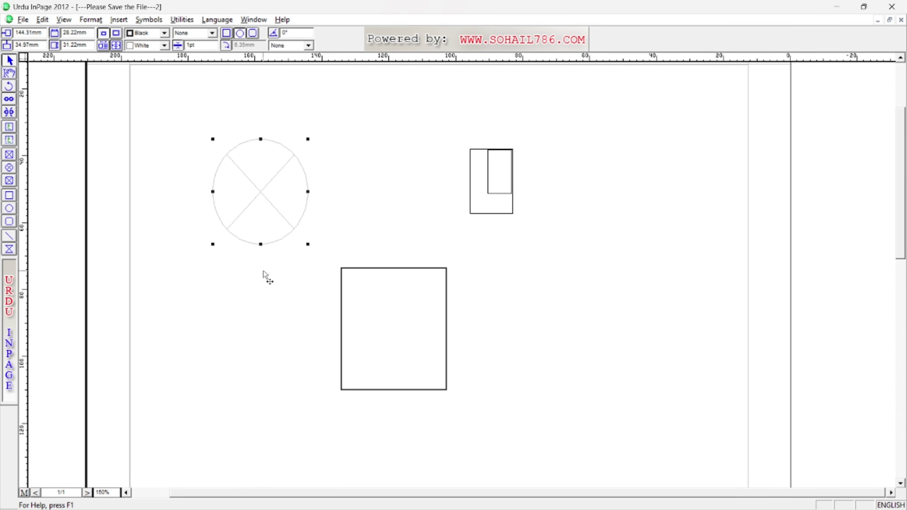
click(356, 297)
click(343, 281)
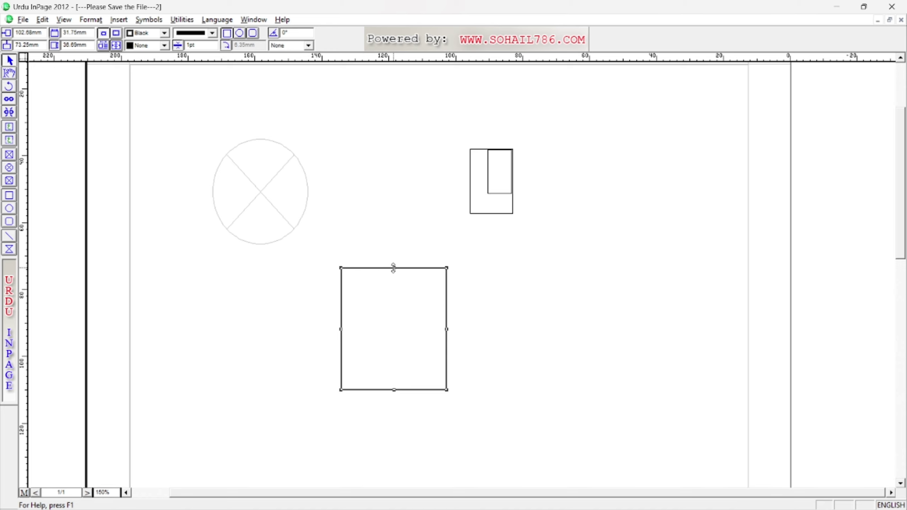
mouse_move(394, 268)
mouse_down()
mouse_move(394, 327)
mouse_move(395, 266)
mouse_up()
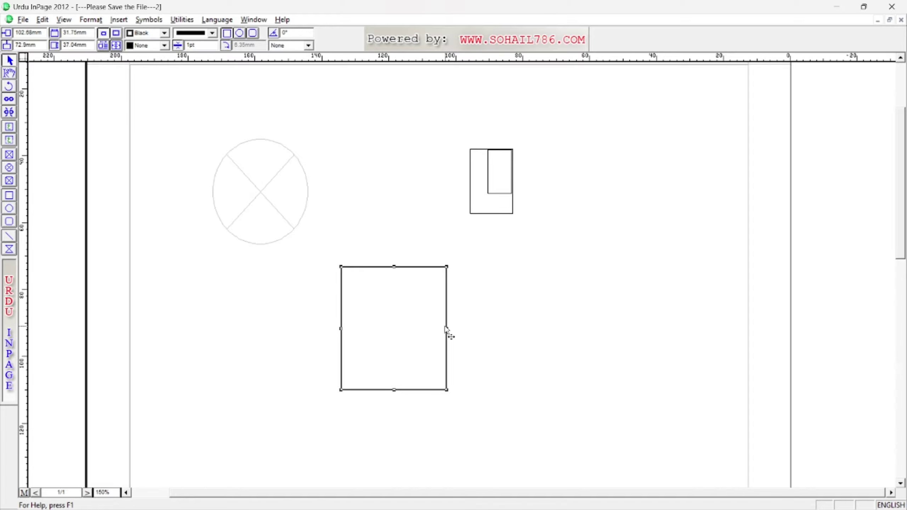
drag(447, 328, 400, 328)
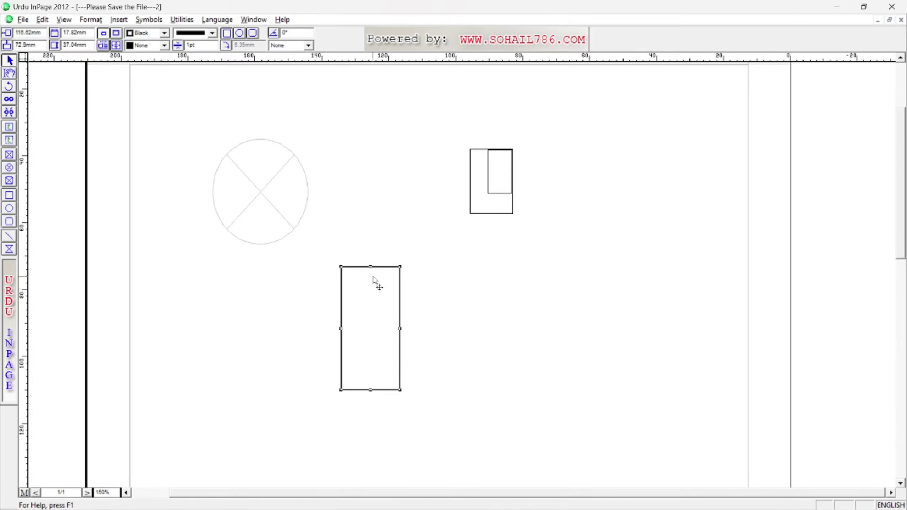
drag(381, 269, 375, 308)
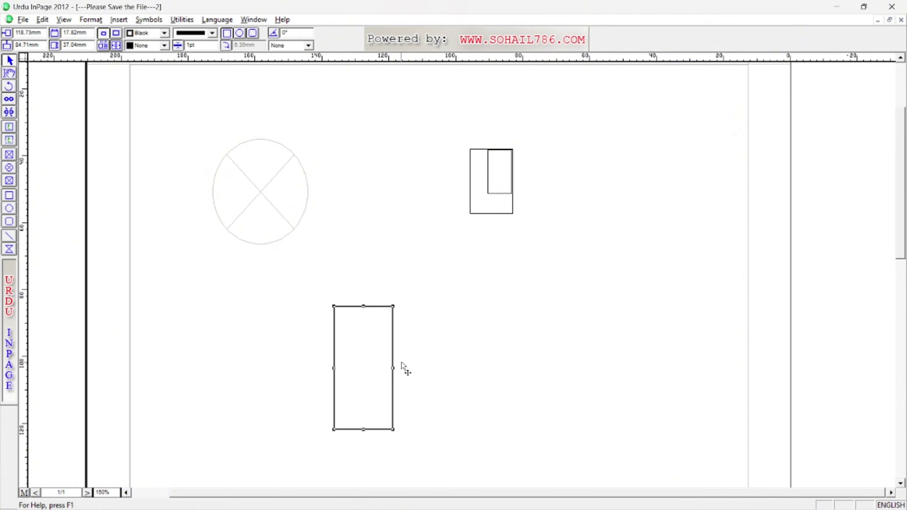
key(Delete)
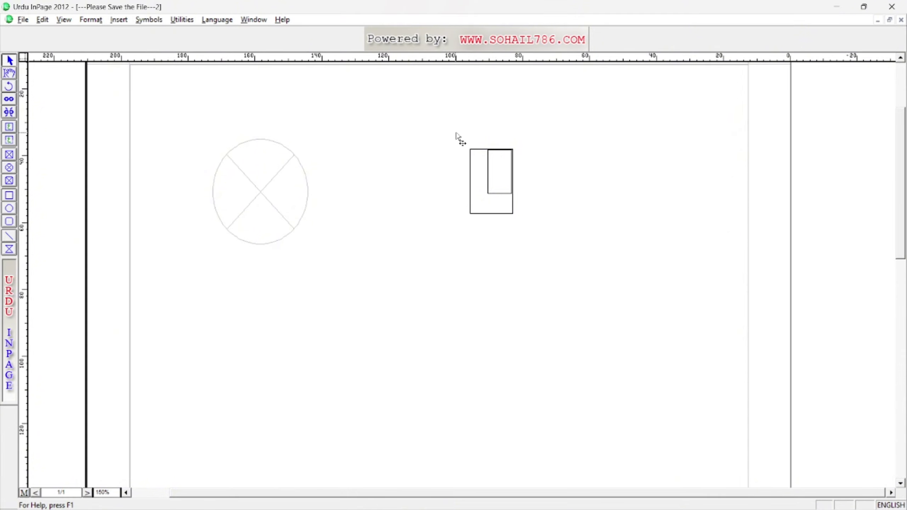
Delete both small rectangles, then narrow the crossed circle and delete it.
click(500, 190)
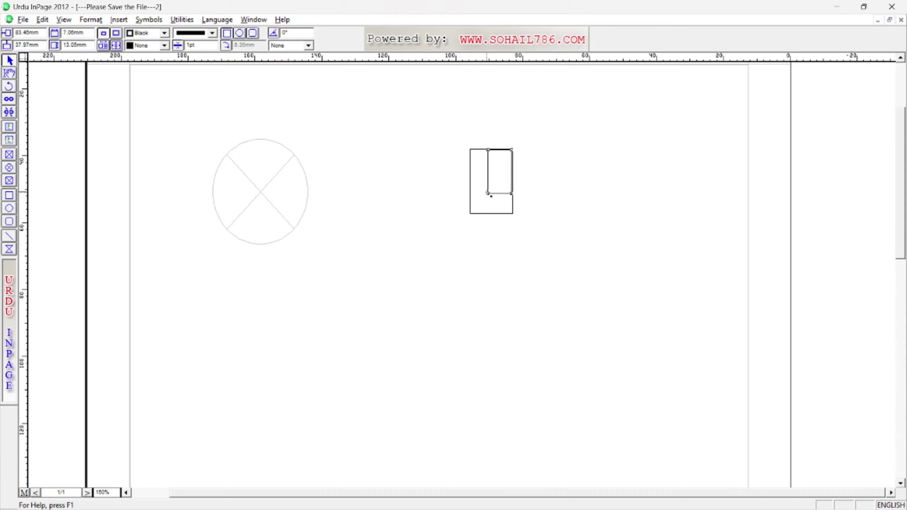
key(Delete)
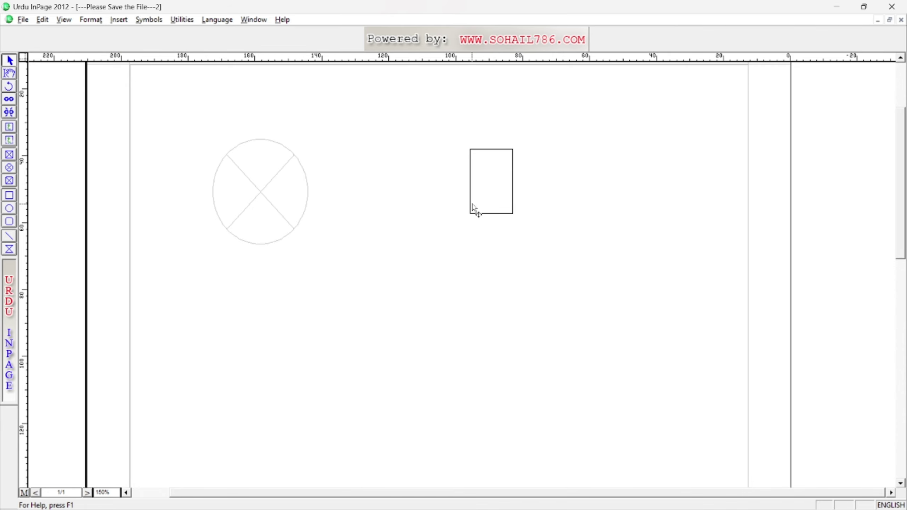
click(470, 212)
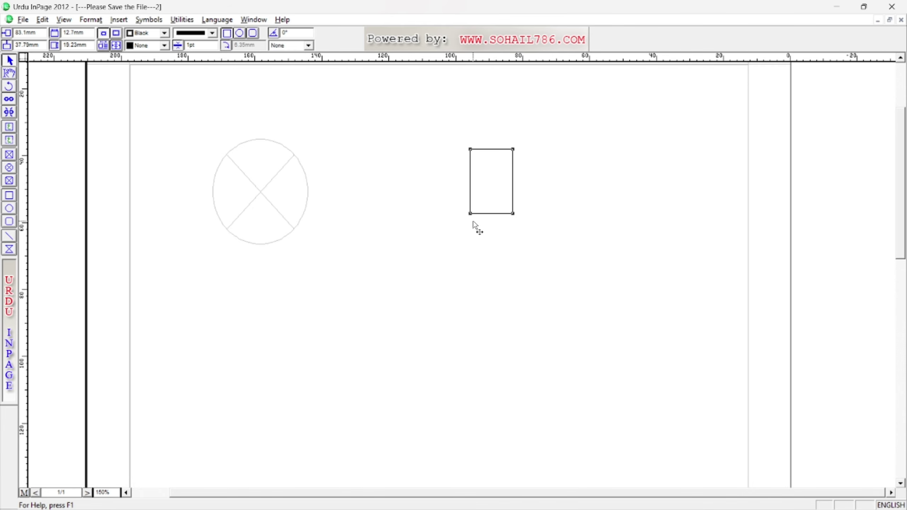
key(Delete)
click(266, 202)
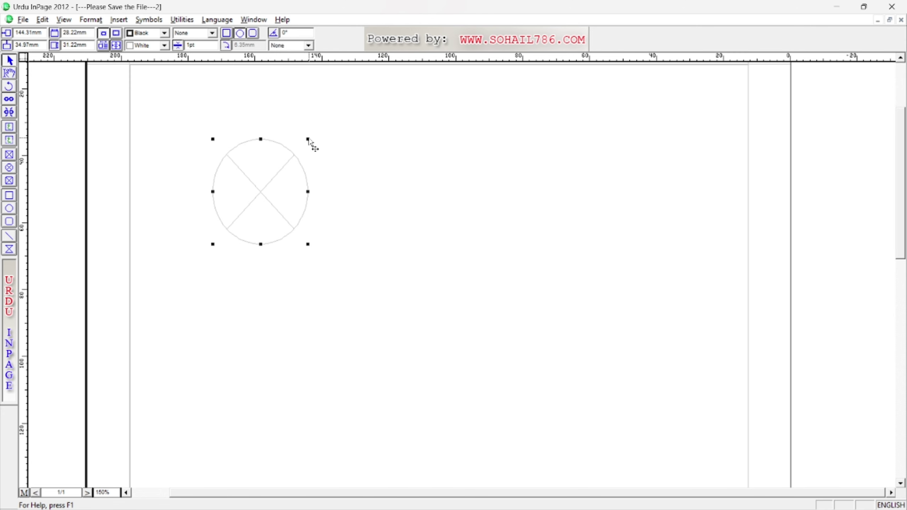
mouse_move(308, 138)
mouse_down()
mouse_move(267, 176)
mouse_move(318, 137)
mouse_up()
key(Delete)
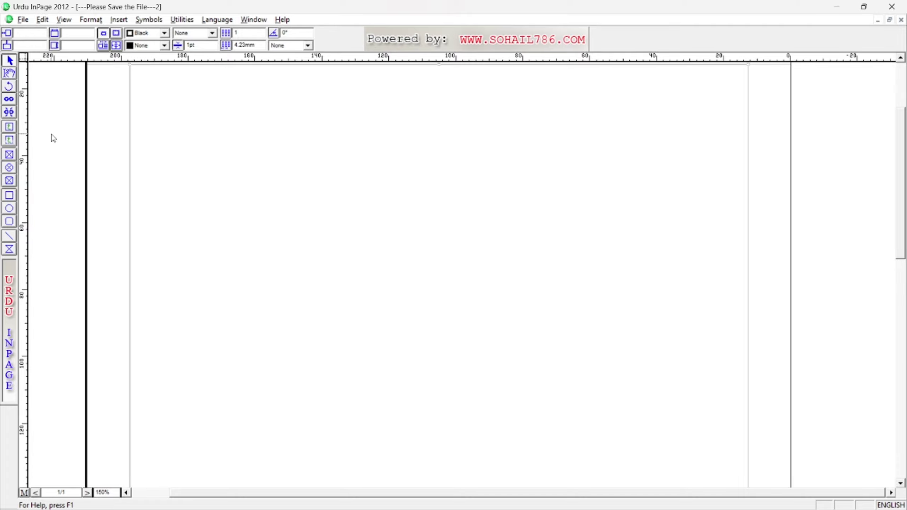
Enter text editing in the page's text frame, then leave it.
click(9, 60)
click(13, 76)
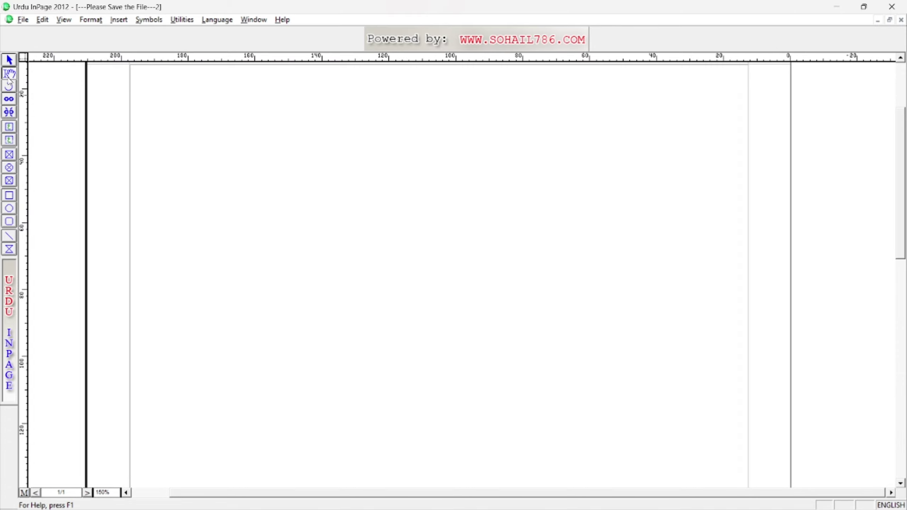
click(670, 160)
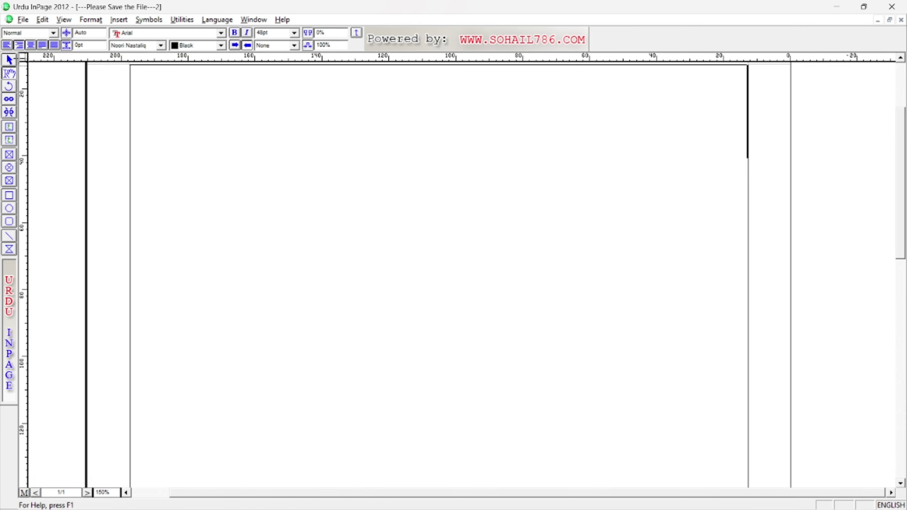
click(9, 60)
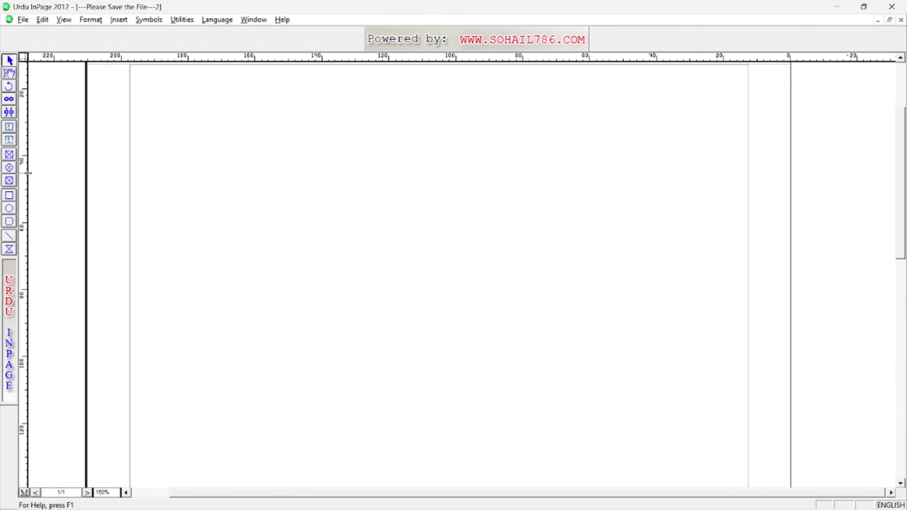
Draw a tall rectangle left of centre, nudge it right and down, then resume text editing.
click(10, 196)
drag(284, 151, 412, 330)
click(9, 60)
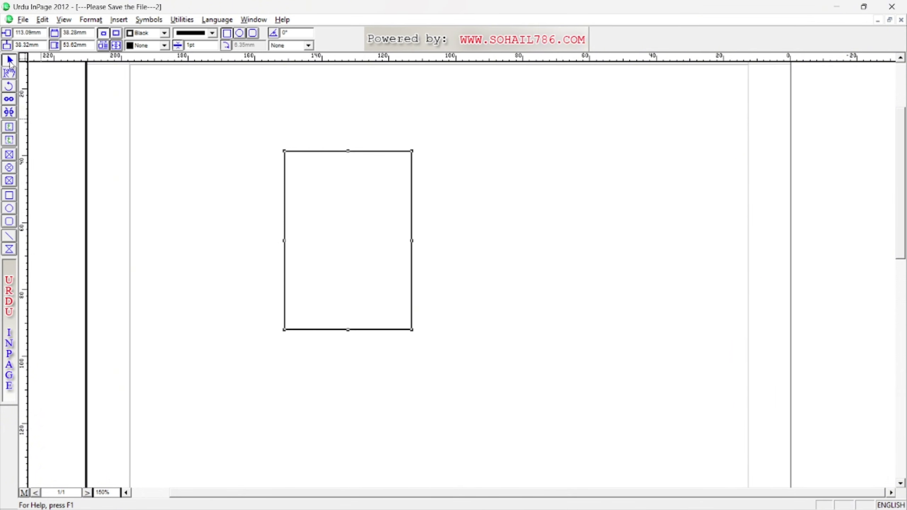
drag(301, 152, 327, 186)
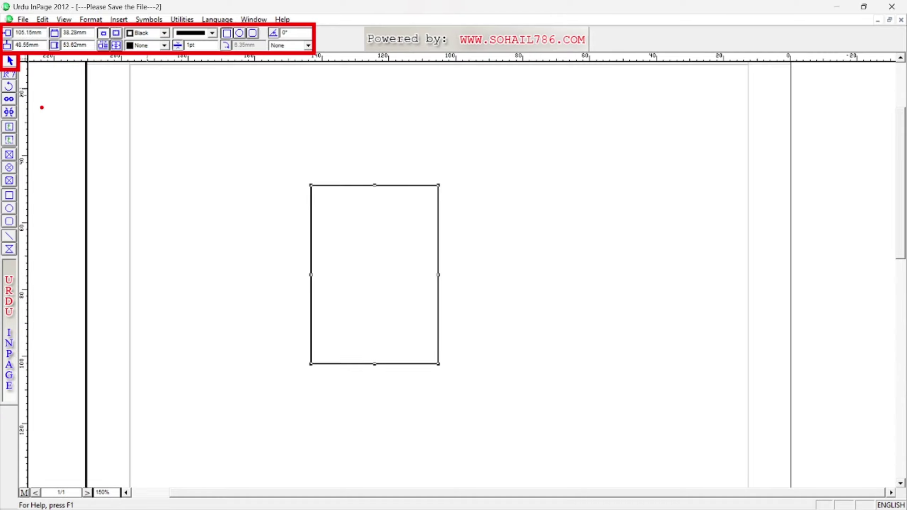
click(10, 74)
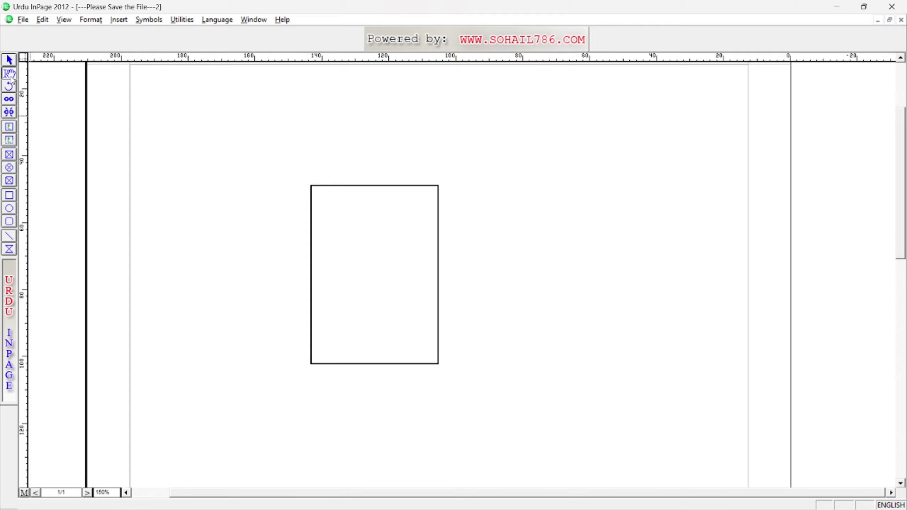
click(703, 111)
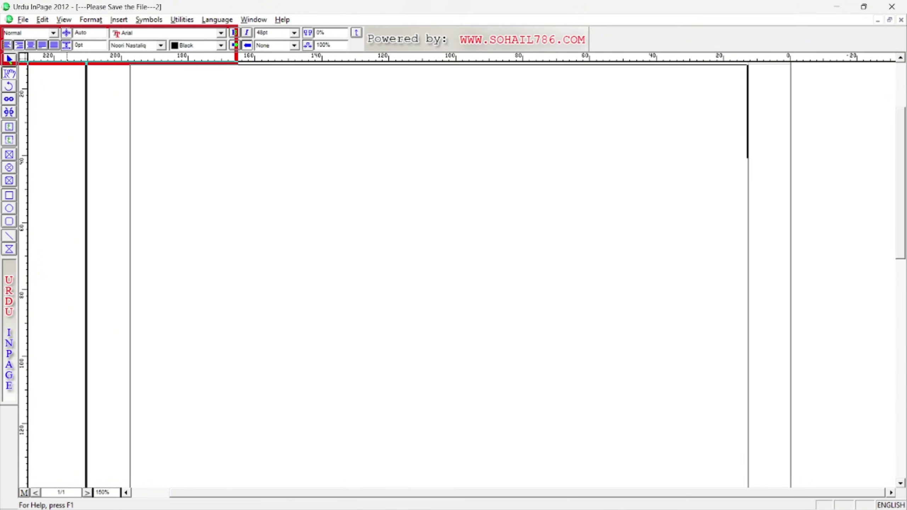
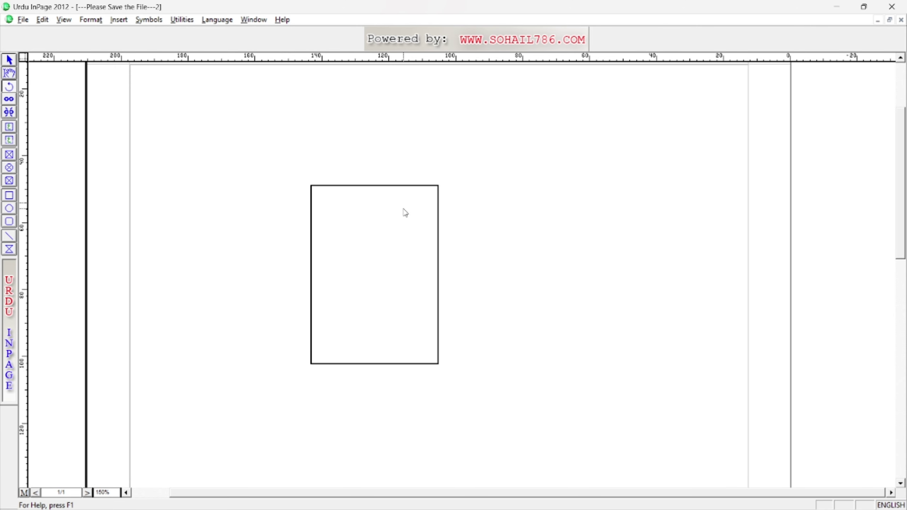
Rotate the tall rectangle with the Rotate tool to an angle of 70°.
click(311, 219)
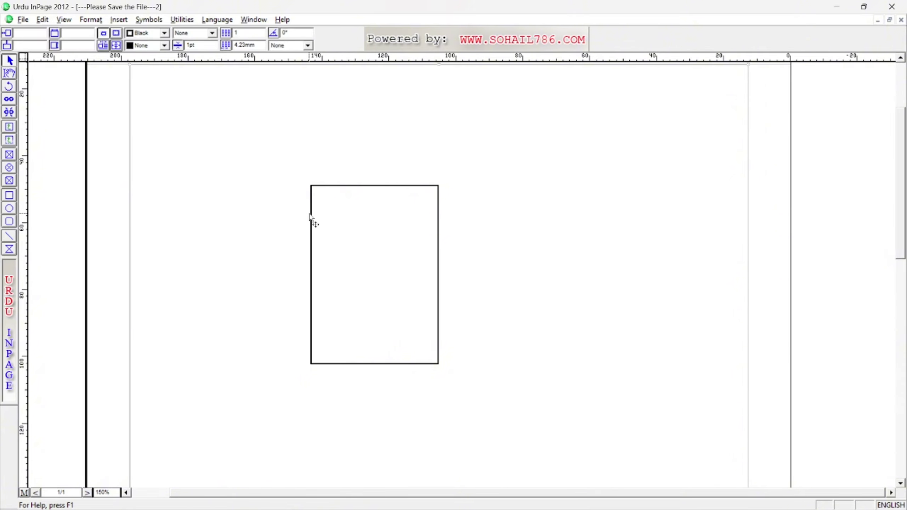
click(312, 218)
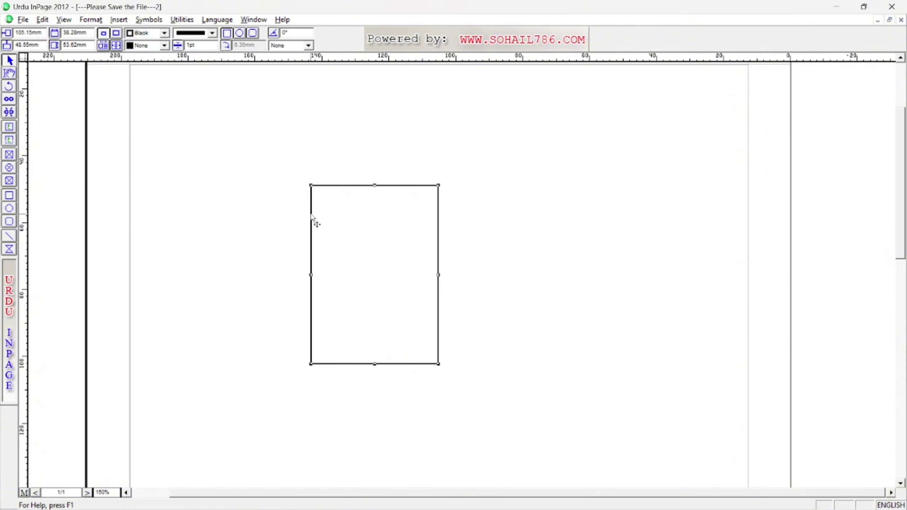
click(9, 87)
click(310, 185)
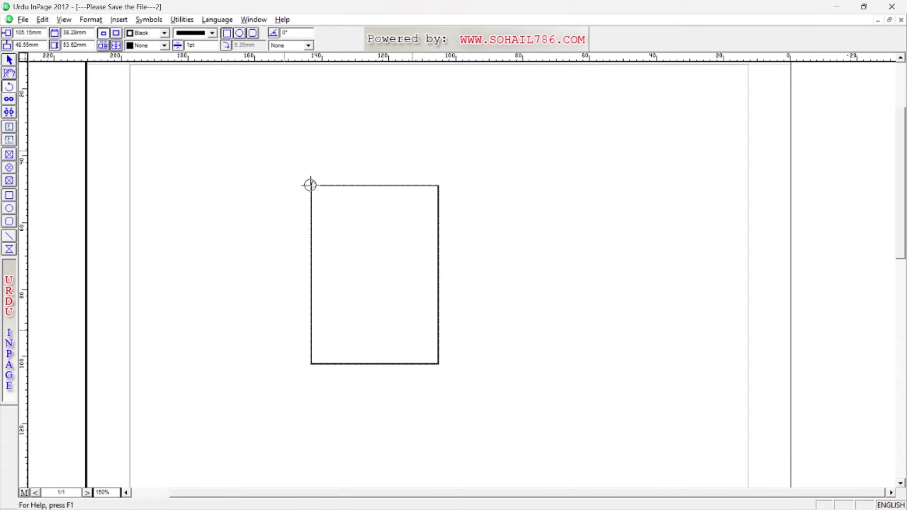
mouse_move(311, 185)
mouse_down()
mouse_move(328, 170)
mouse_move(304, 182)
mouse_move(310, 223)
mouse_move(359, 192)
mouse_move(314, 166)
mouse_move(303, 174)
mouse_up()
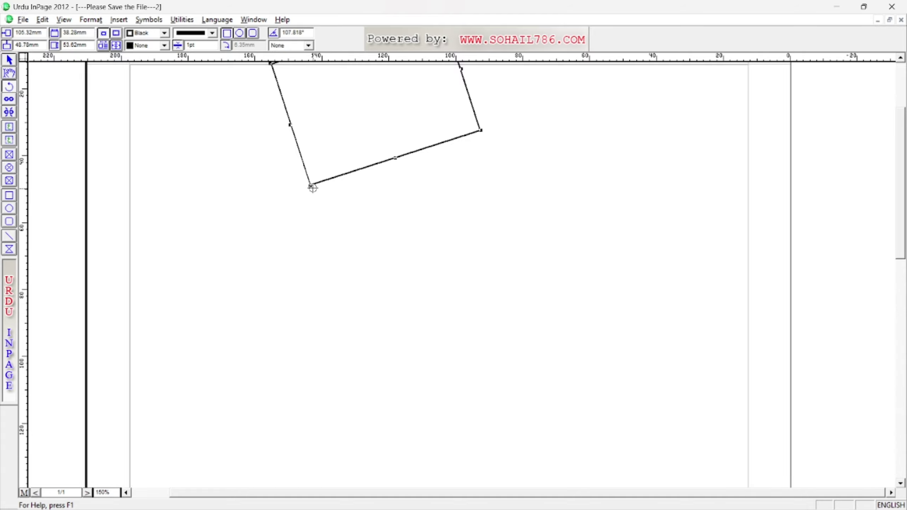
mouse_move(310, 186)
mouse_down()
mouse_move(276, 200)
mouse_move(304, 218)
mouse_move(305, 280)
mouse_up()
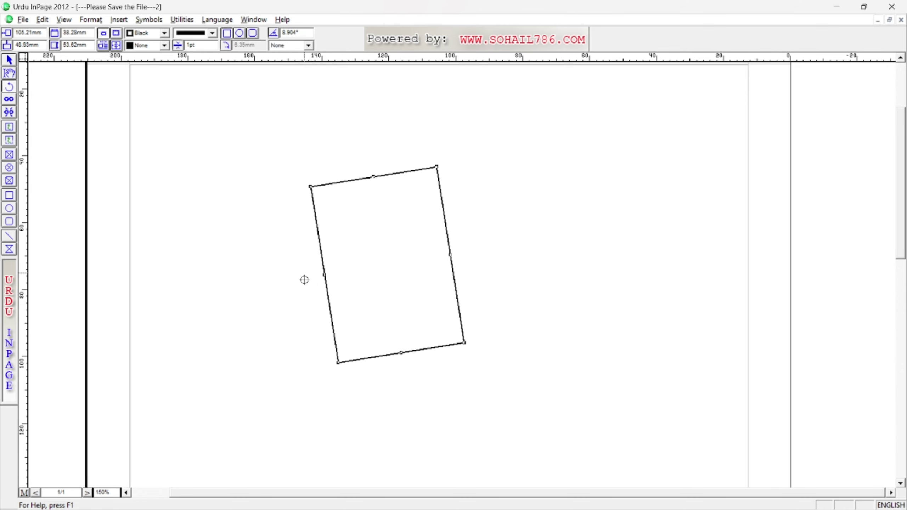
double_click(306, 32)
text(70)
key(Return)
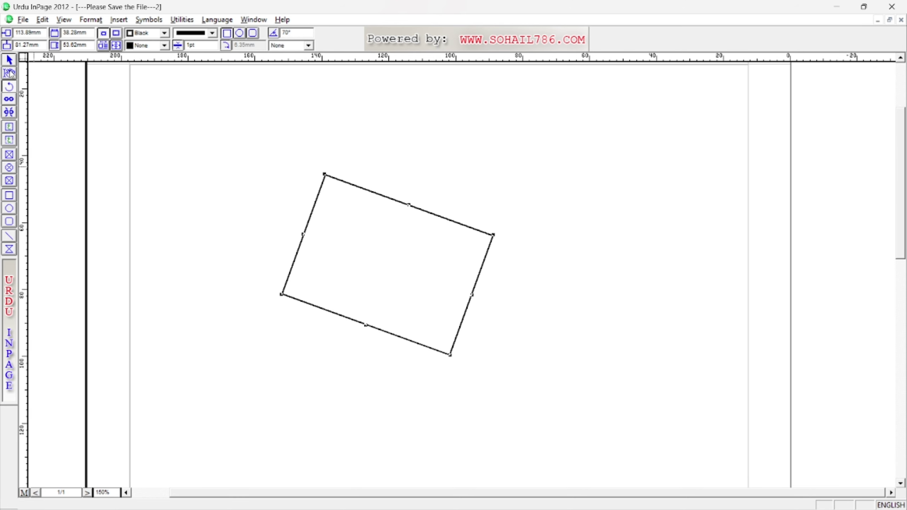
Delete the rotated rectangle and switch to the desktop holding the other document.
key(Escape)
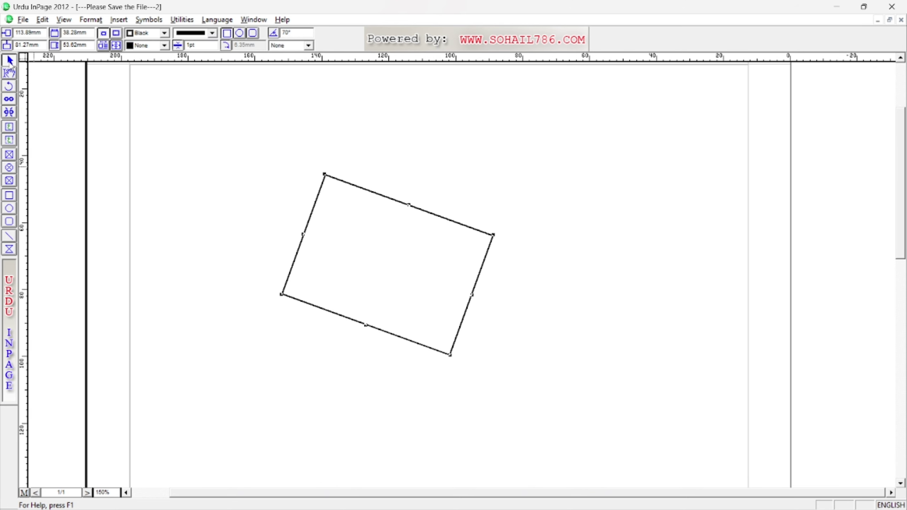
click(6, 75)
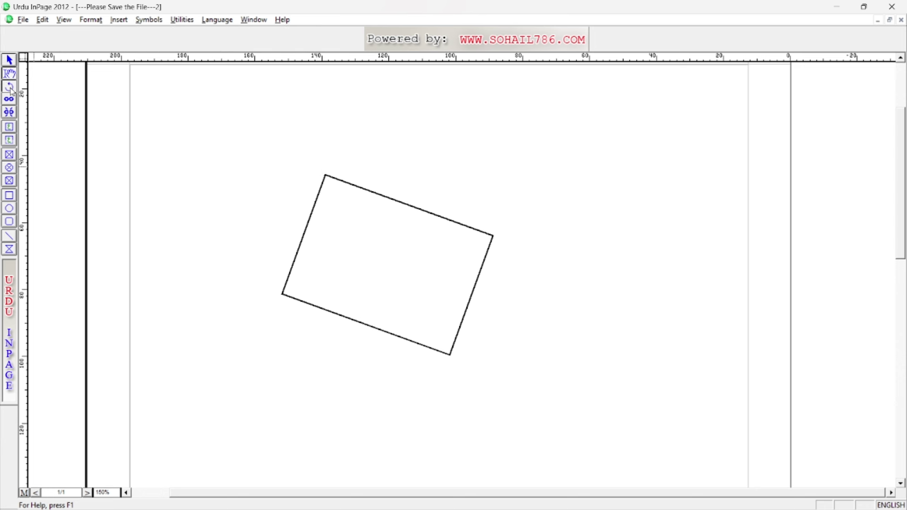
click(10, 87)
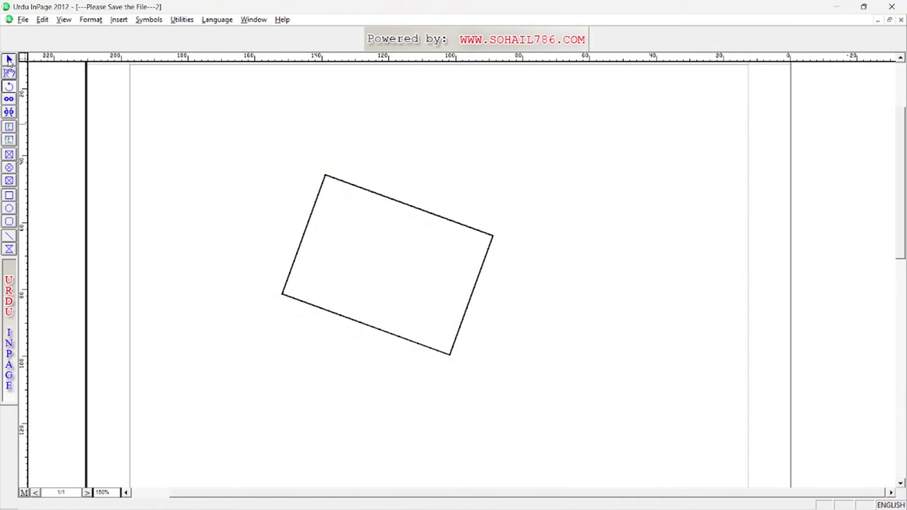
click(317, 200)
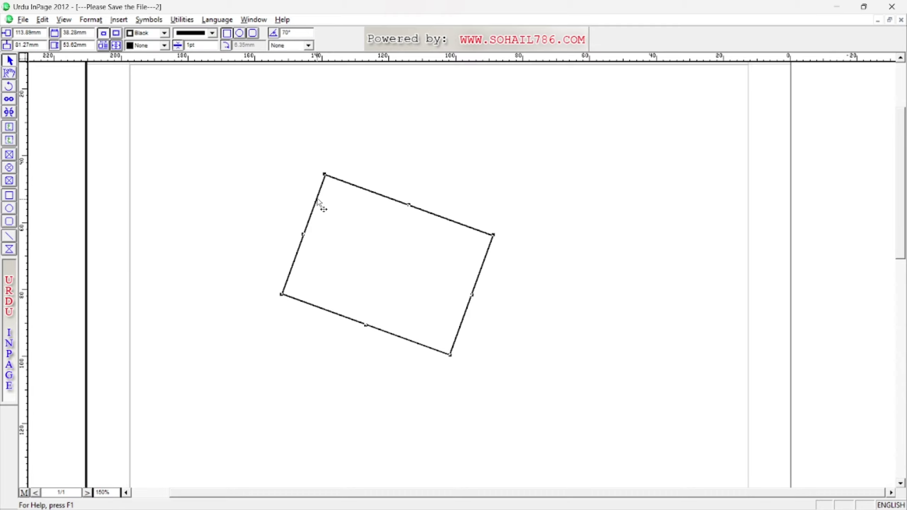
key(Delete)
key(ctrl+super+Right)
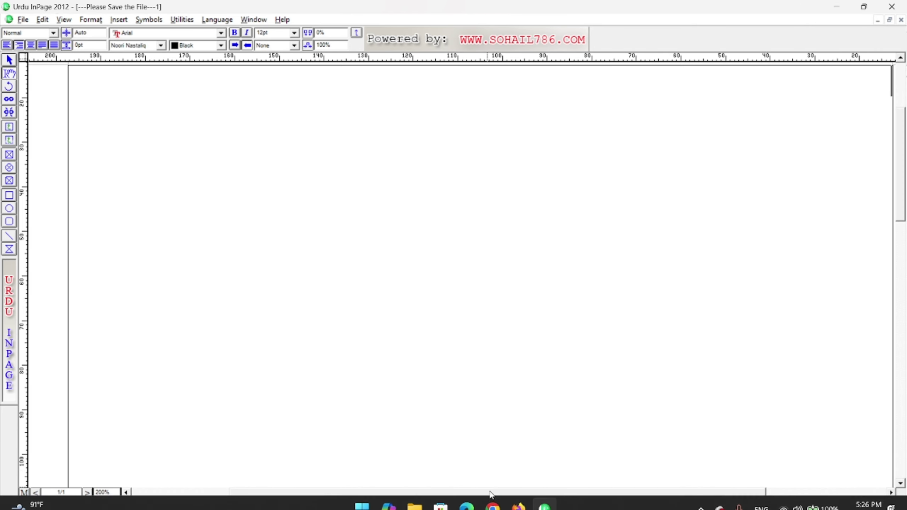
Try Edit > Paste Special as plain Text into the empty page, then go to the Gemini chat.
click(48, 21)
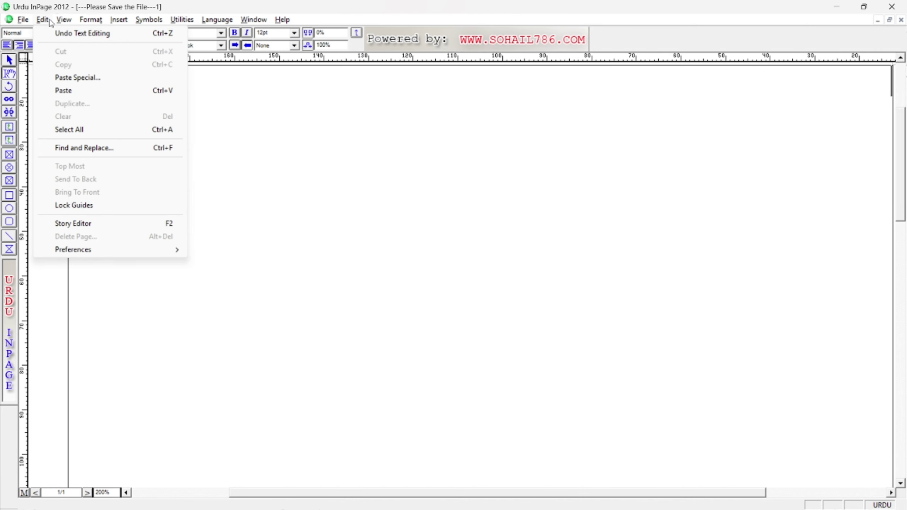
click(74, 78)
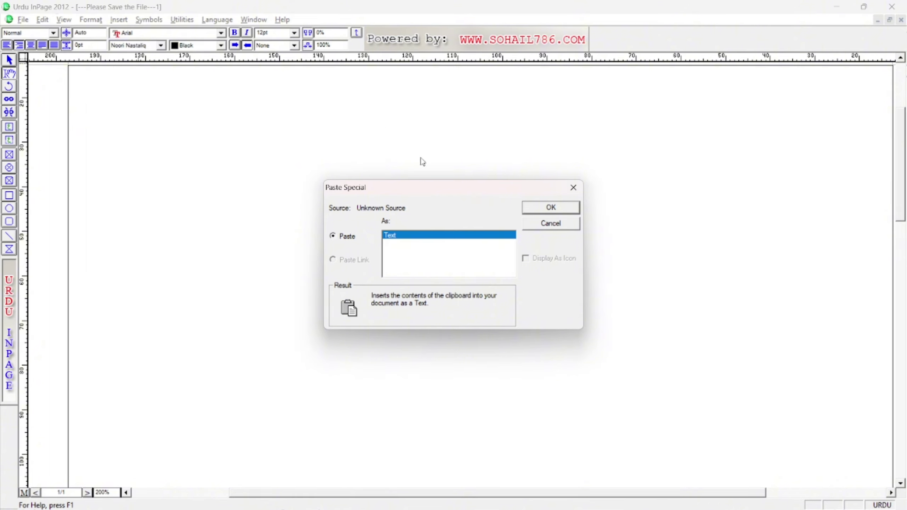
drag(439, 193, 455, 170)
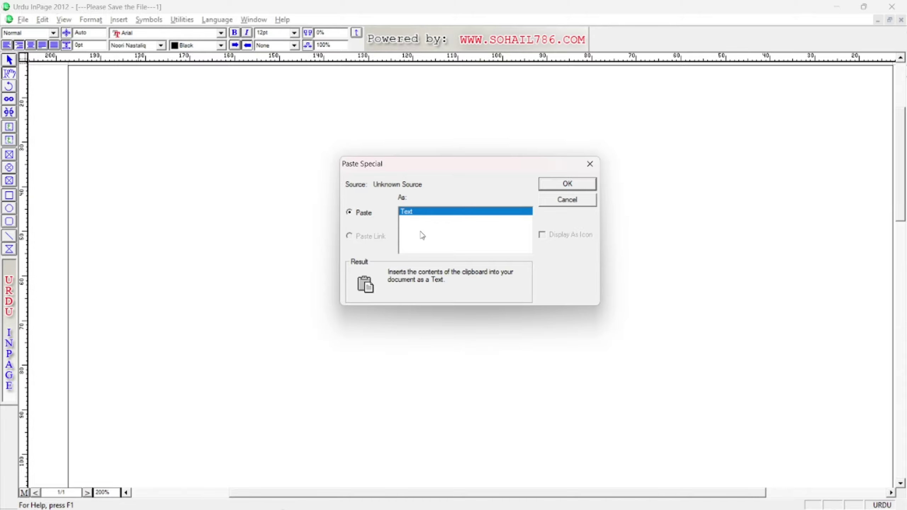
click(553, 187)
key(alt+Tab)
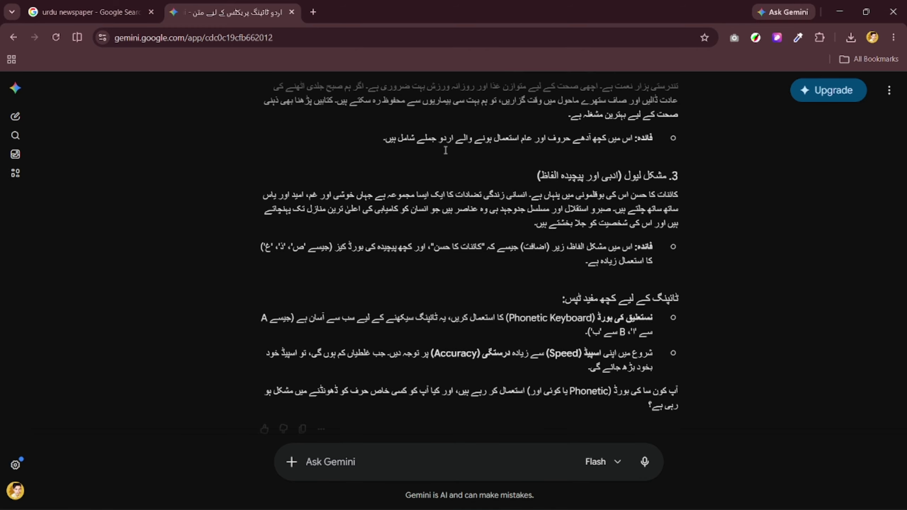
Copy Gemini's Urdu practice text through section 2 and paste it into InPage, producing question marks.
scroll(627, 175, up, 6)
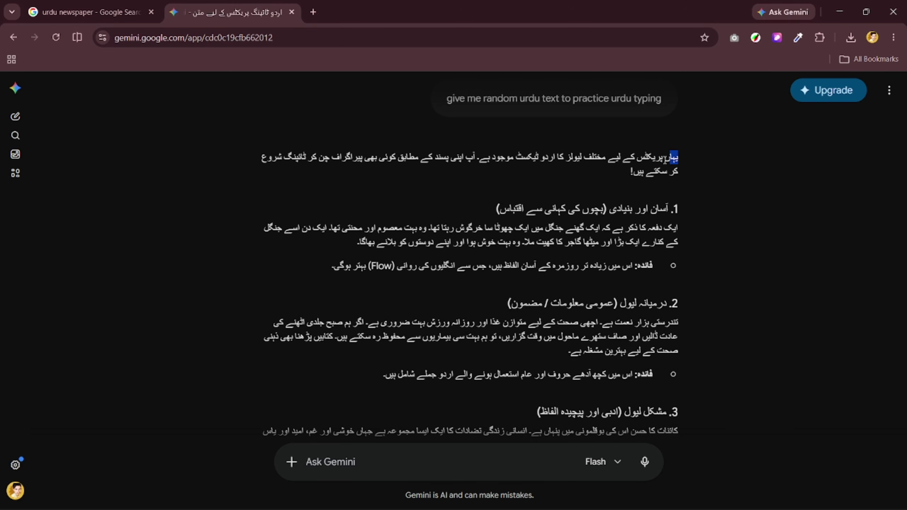
drag(677, 157, 383, 383)
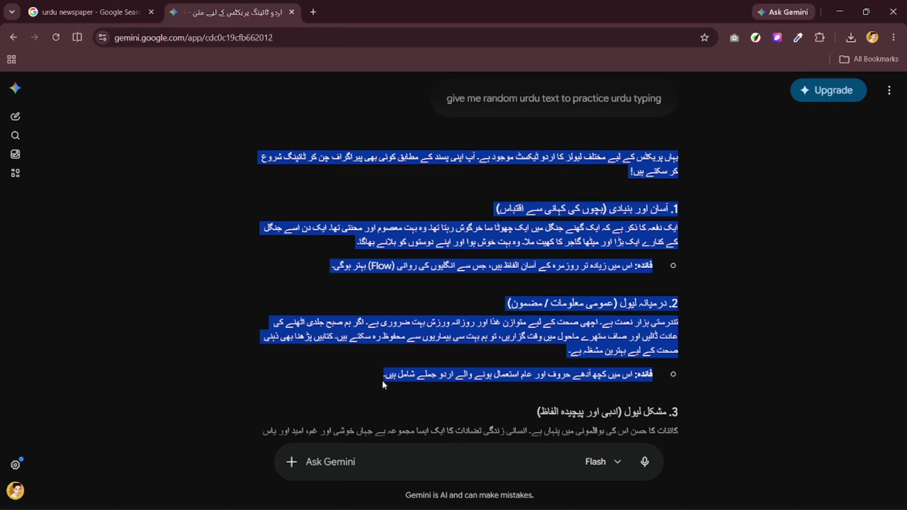
right_click(383, 339)
click(426, 163)
key(alt+Tab)
key(ctrl+v)
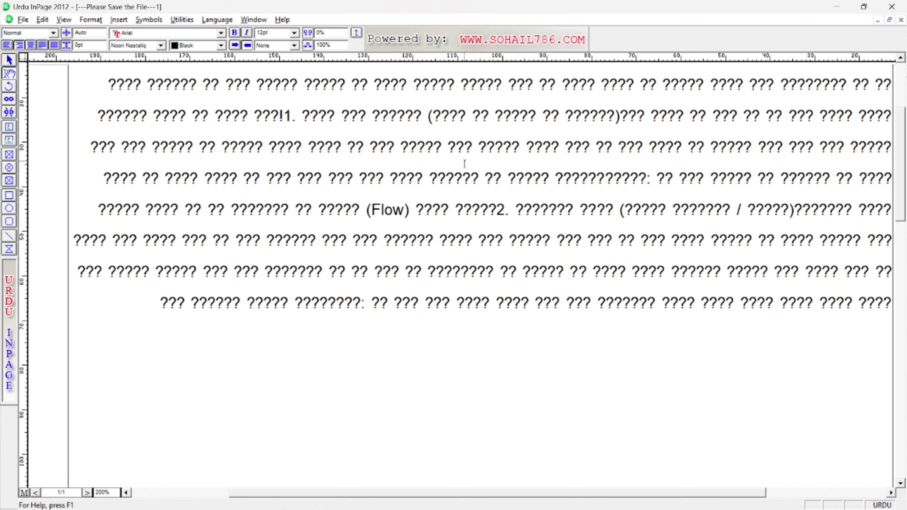
Undo the garbled paste, retry Paste Special as Text, undo that too, and return to Chrome.
key(ctrl+z)
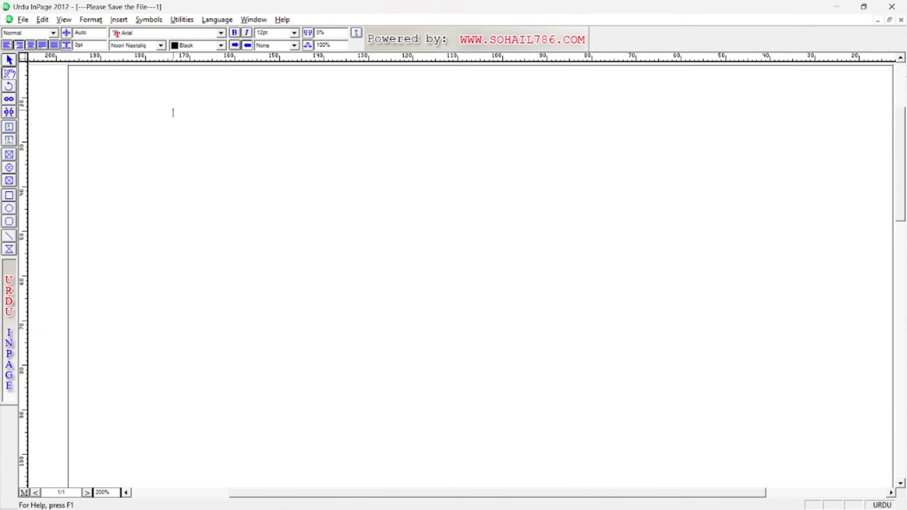
click(42, 19)
click(78, 77)
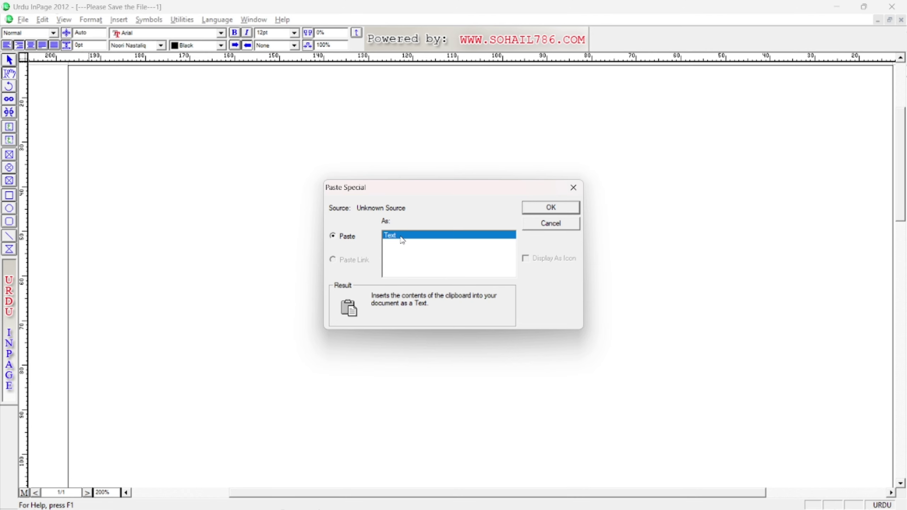
double_click(478, 237)
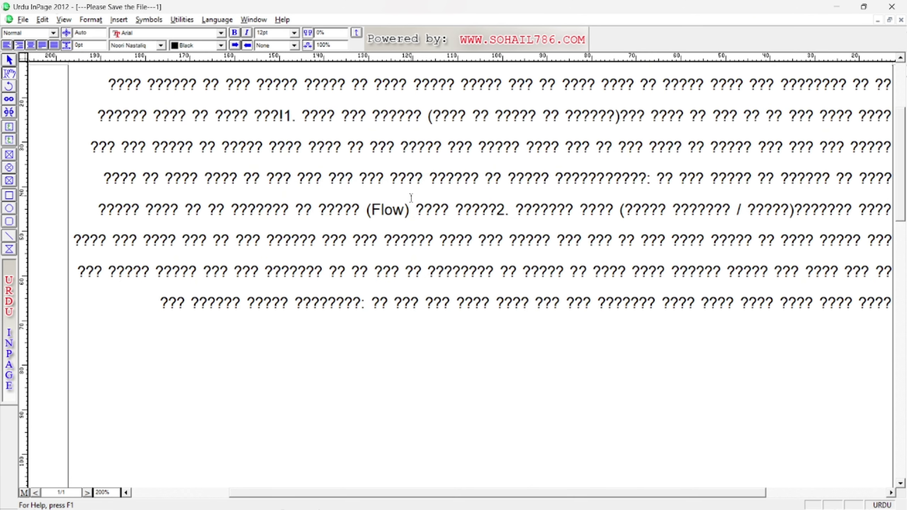
key(ctrl+z)
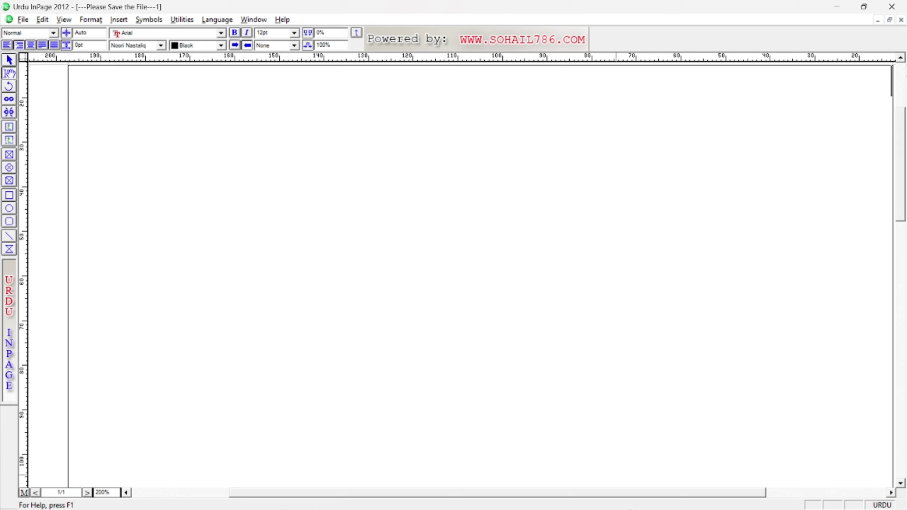
mouse_move(579, 494)
click(493, 497)
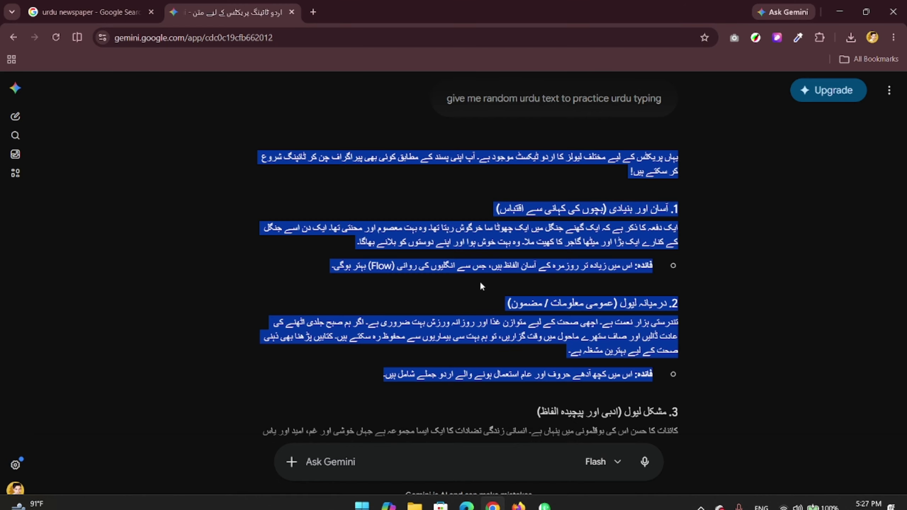
Search Google for 'unicode to inpage converter' and open the mbilalm.com converter result.
scroll(479, 281, down, 10)
scroll(481, 285, up, 10)
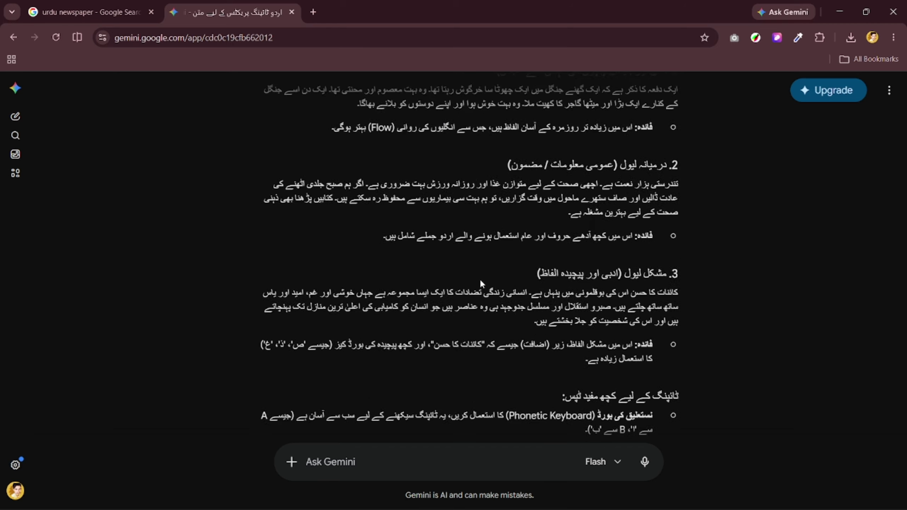
click(372, 22)
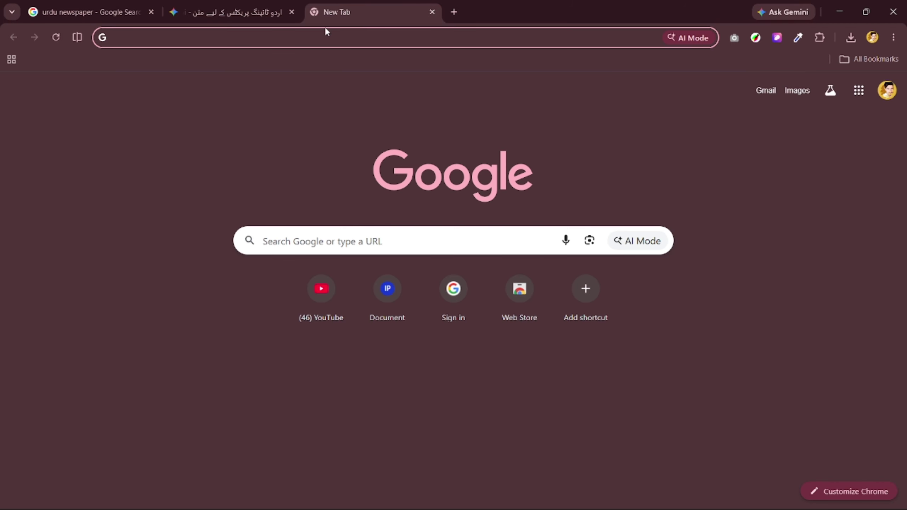
text(unic)
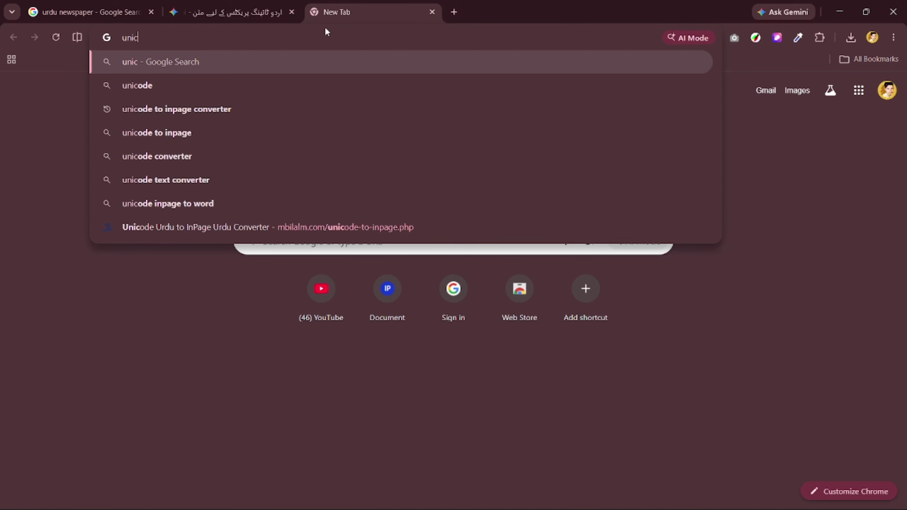
key(Down)
key(Down)
key(Down)
key(Up)
key(Return)
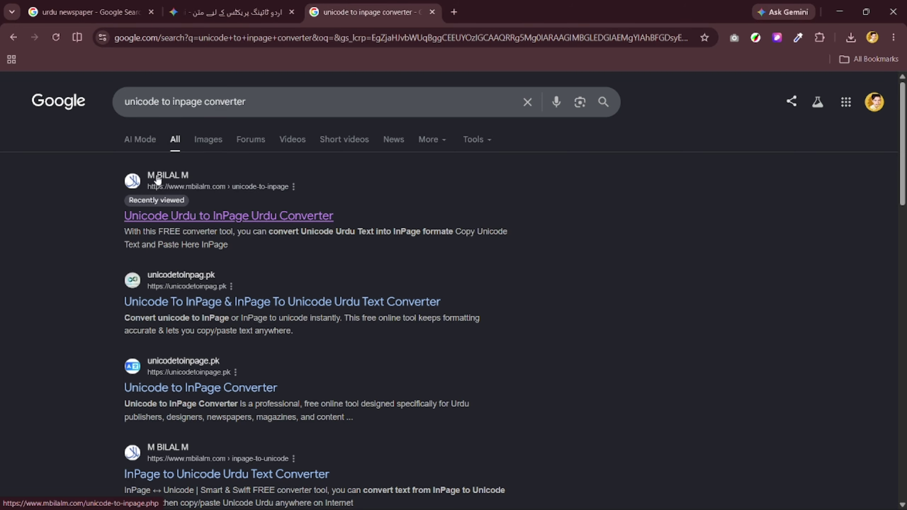
scroll(211, 382, down, 5)
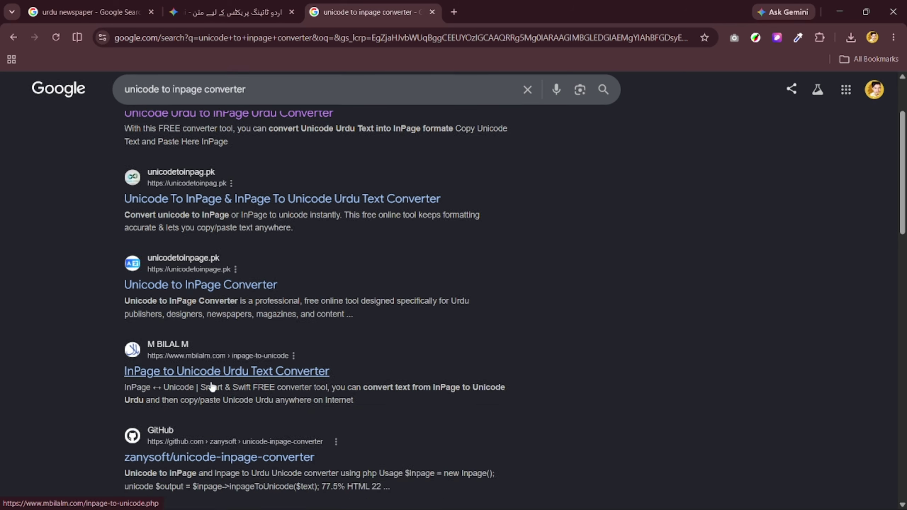
scroll(212, 382, up, 5)
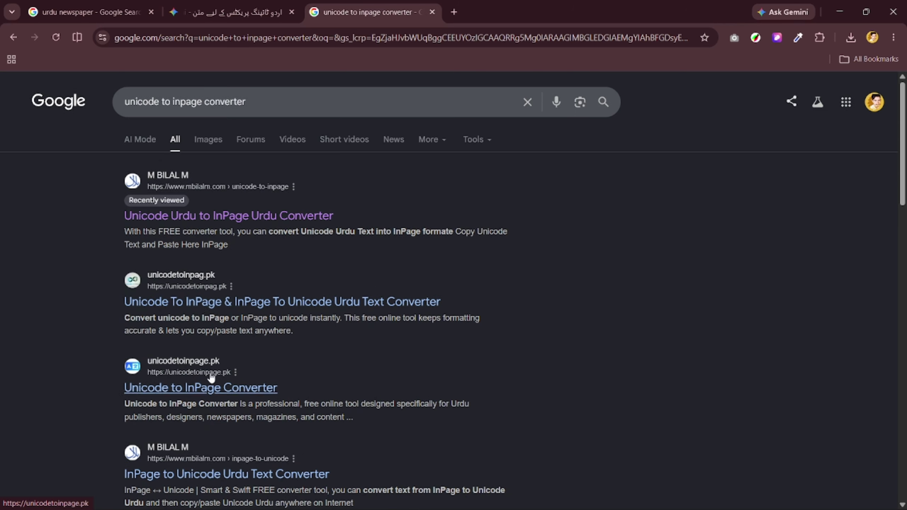
click(215, 216)
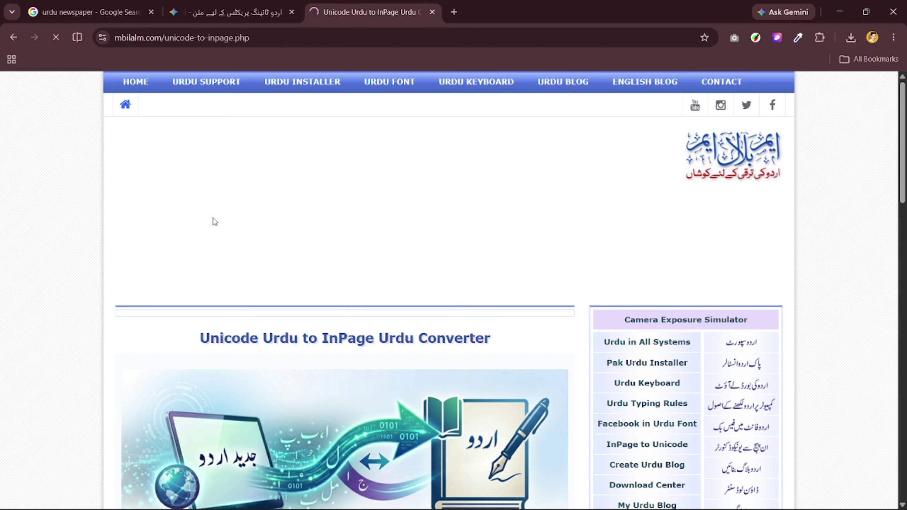
Paste the Urdu text into mbilalm.com, convert it to InPage format, then download and open the file.
scroll(280, 202, down, 5)
scroll(281, 202, down, 8)
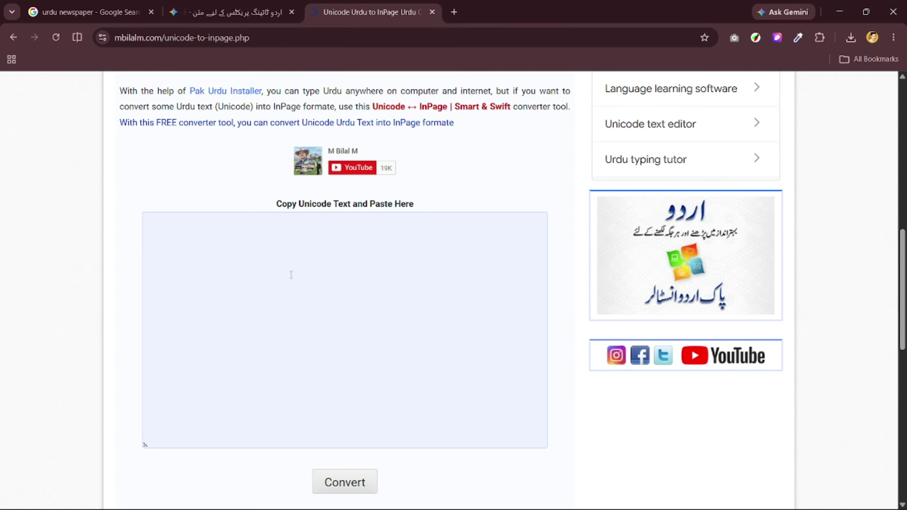
click(351, 211)
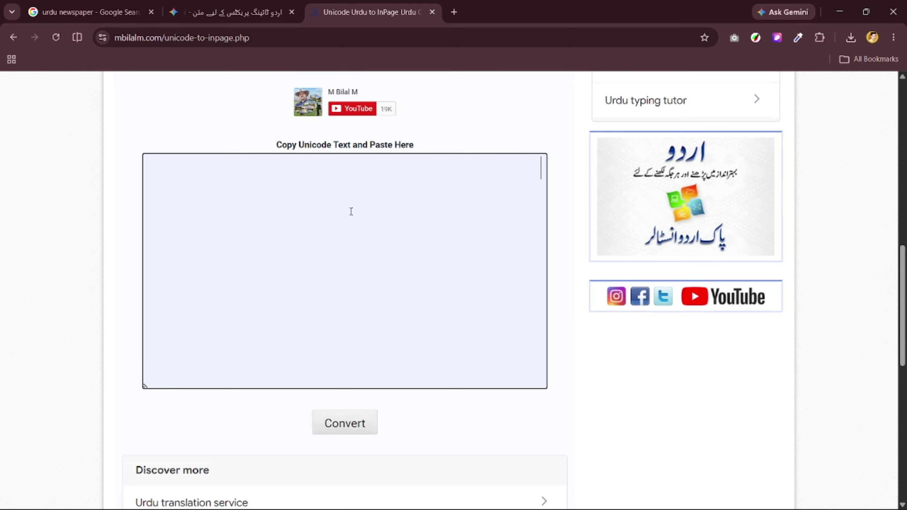
key(ctrl+v)
scroll(345, 271, up, 5)
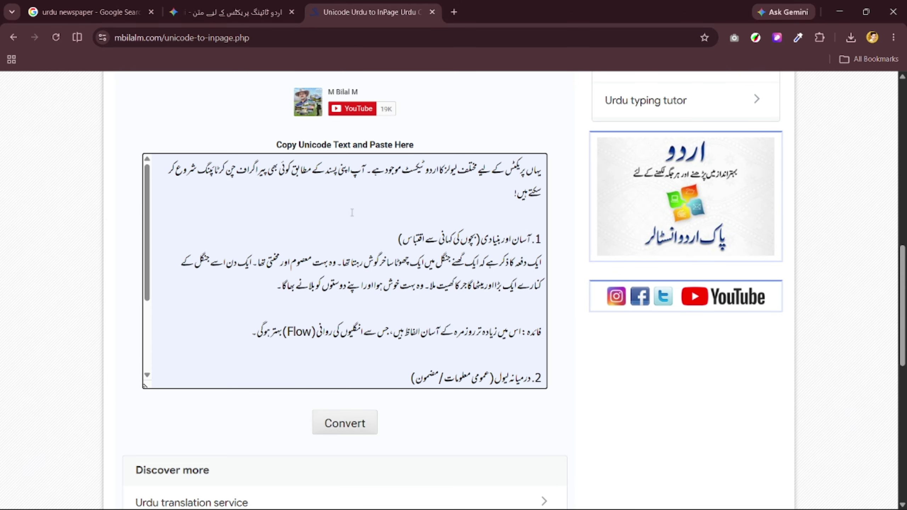
scroll(346, 271, down, 5)
click(352, 430)
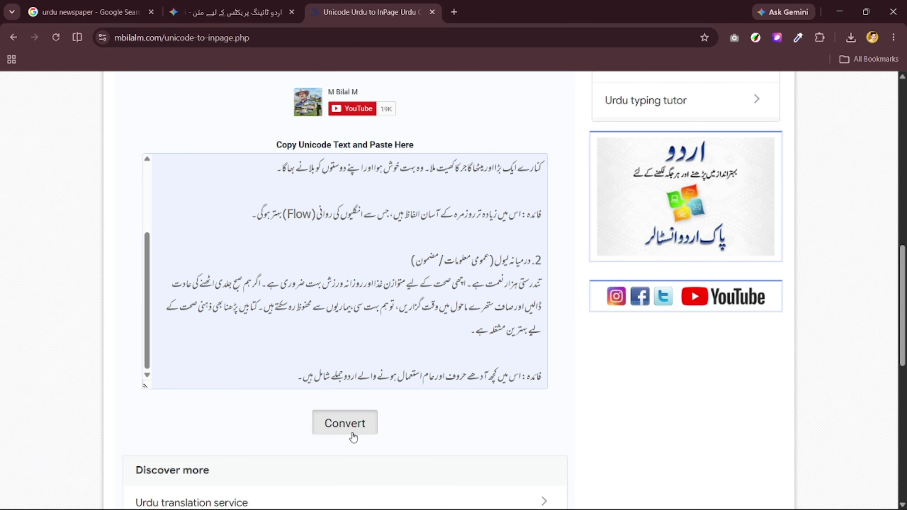
scroll(270, 337, down, 3)
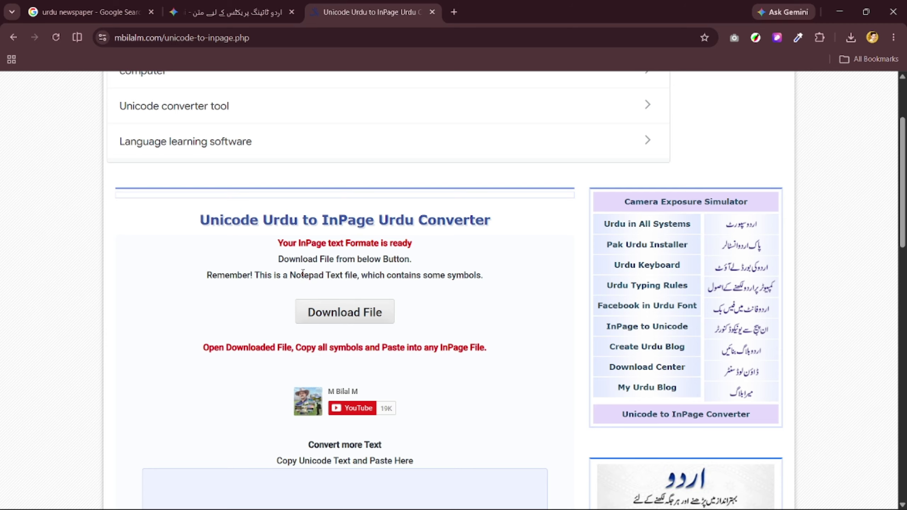
click(338, 312)
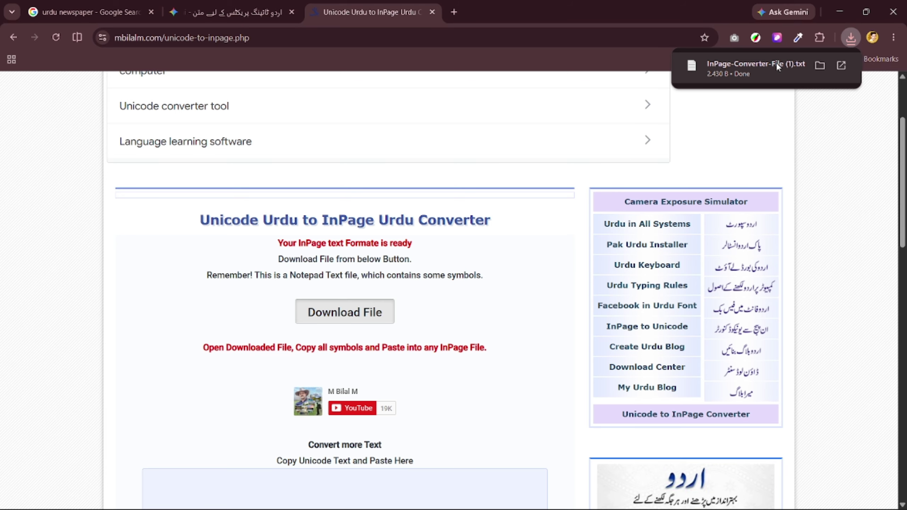
click(810, 67)
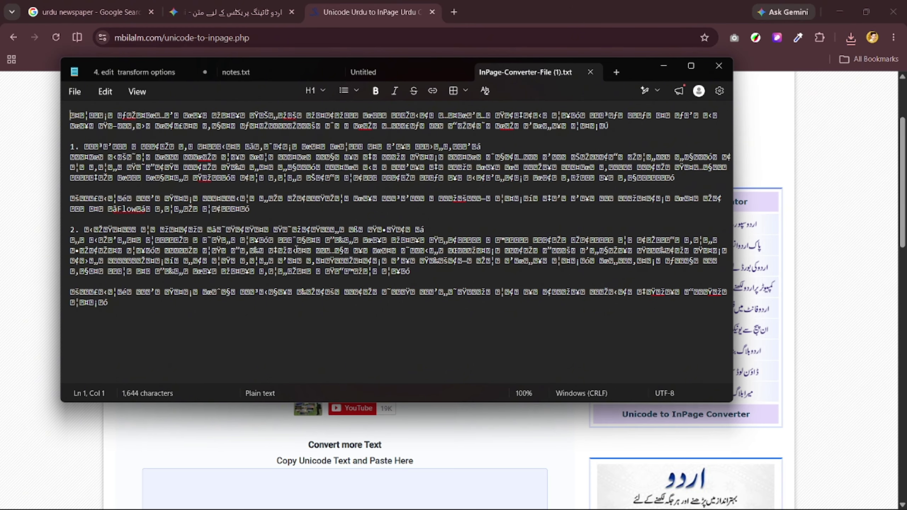
Copy all converted symbol text in InPage-Converter-File (1).txt, then close Notepad.
click(262, 317)
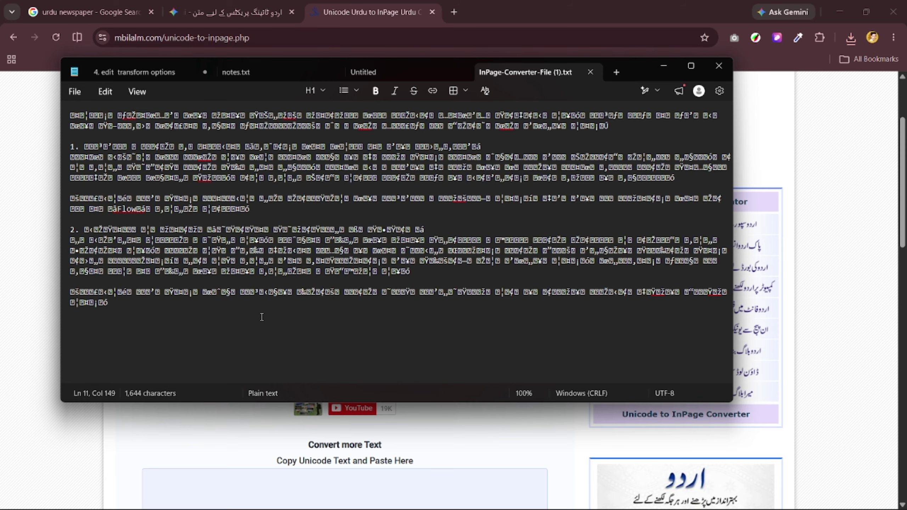
key(ctrl+a)
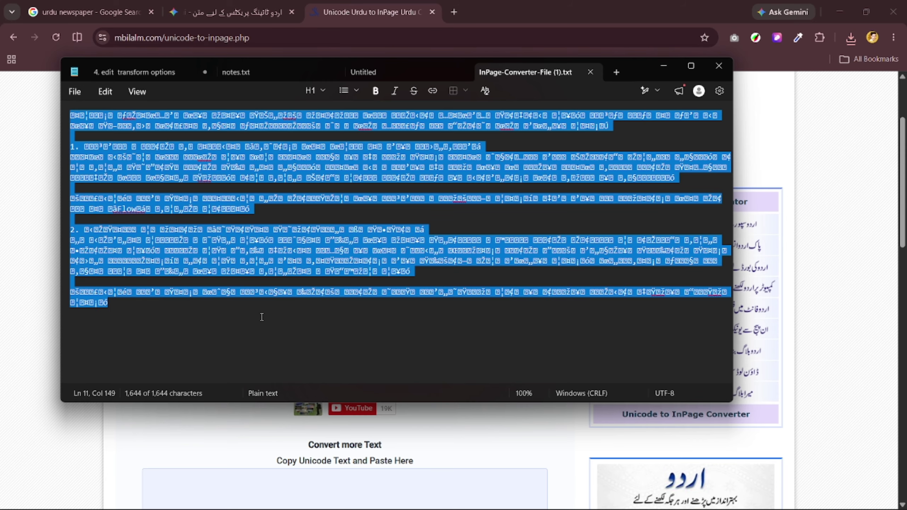
click(302, 199)
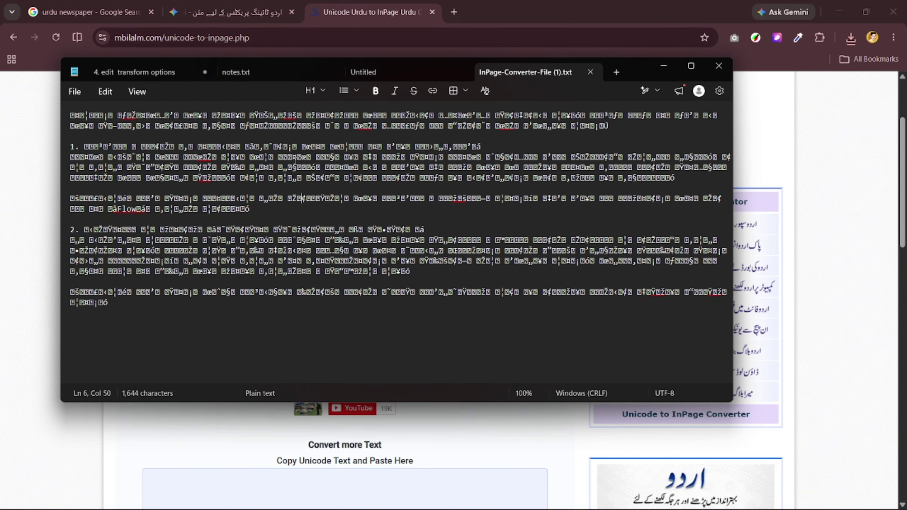
click(719, 66)
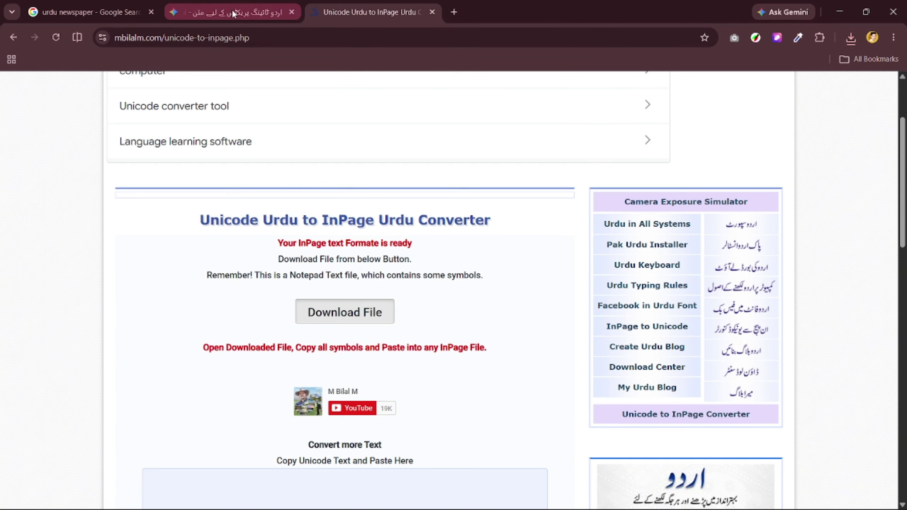
Paste the converted text into InPage so sections 1 and 2 appear as proper Nastaliq Urdu.
click(545, 503)
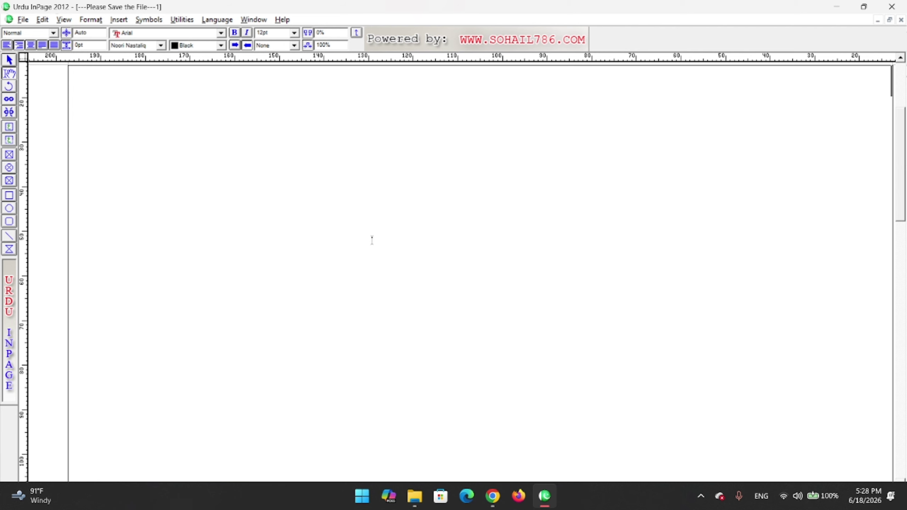
key(ctrl+v)
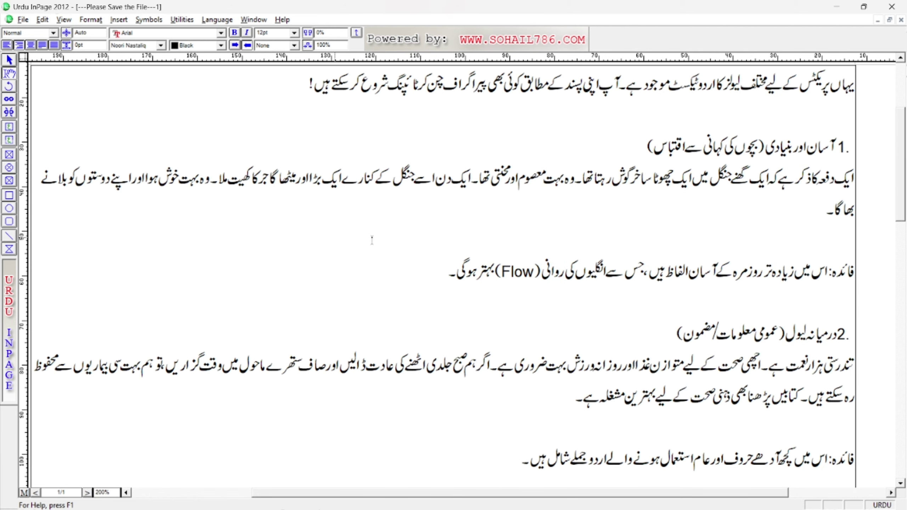
click(901, 59)
click(902, 59)
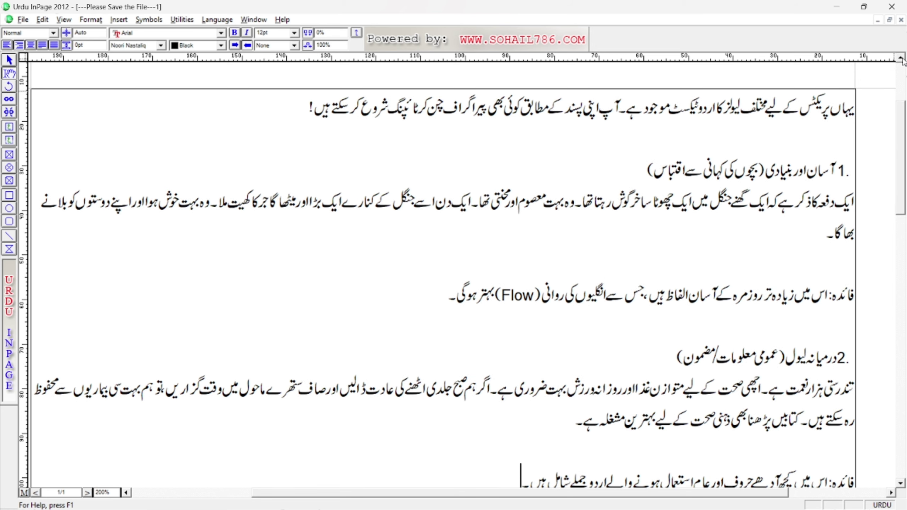
click(902, 484)
click(902, 483)
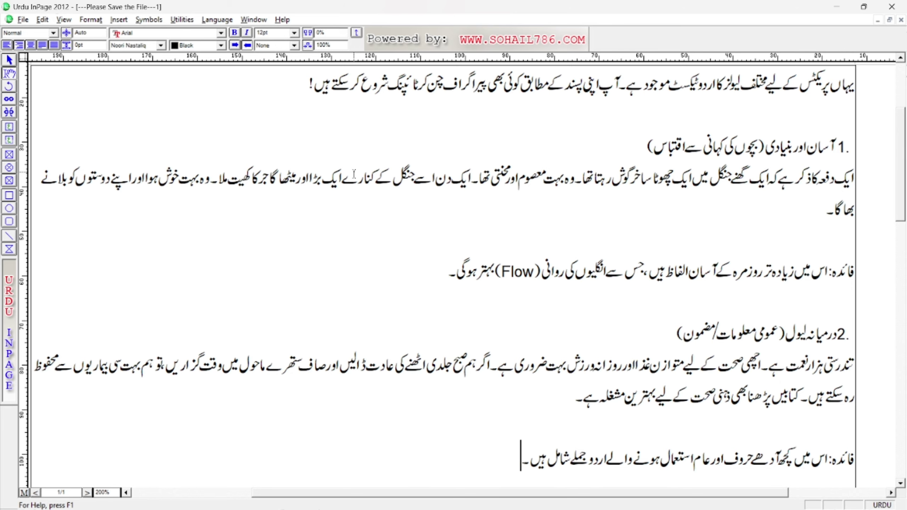
key(Up)
key(Up)
key(Up)
key(Up)
click(761, 497)
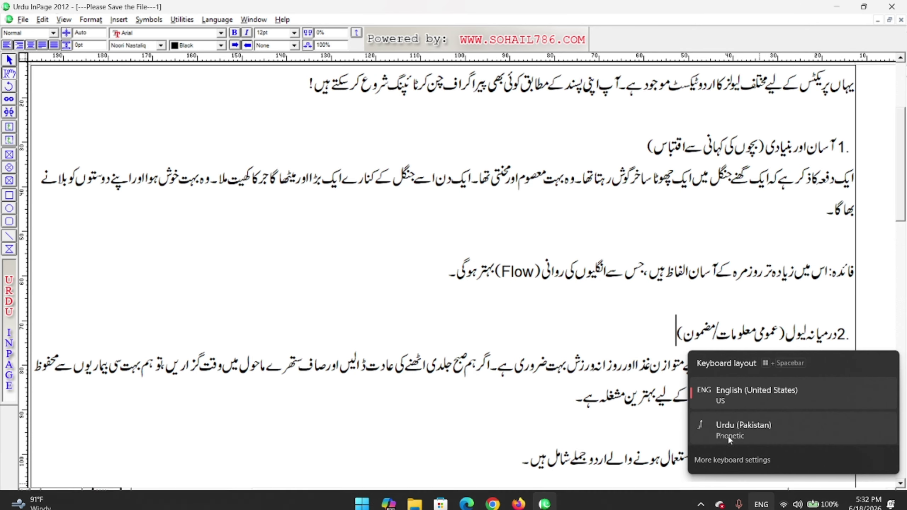
click(752, 433)
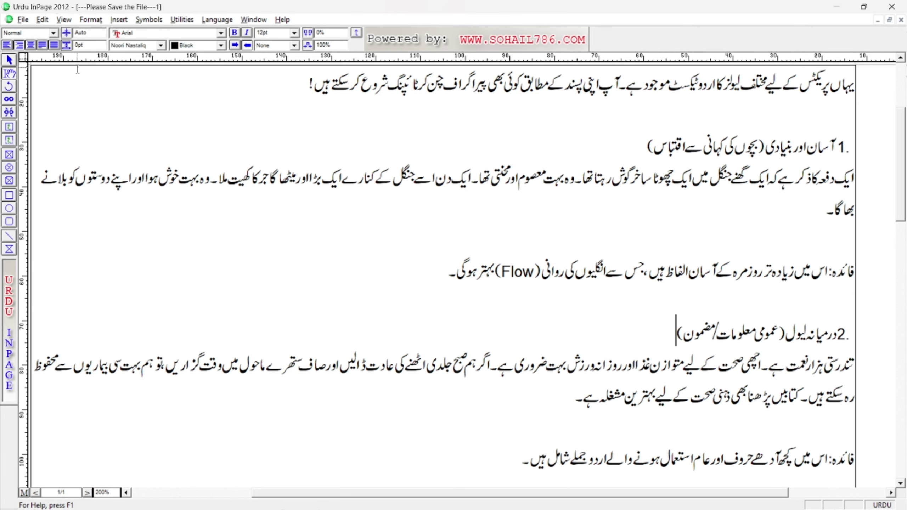
click(42, 19)
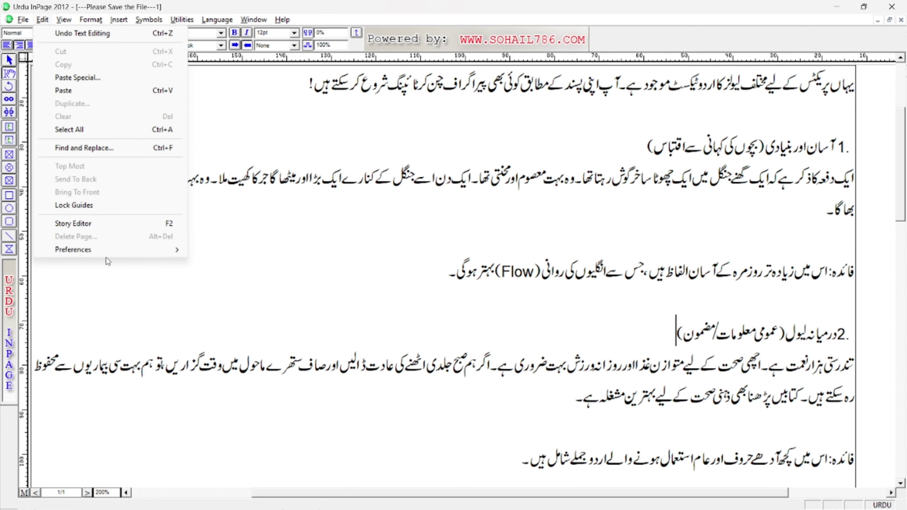
mouse_move(103, 249)
click(227, 301)
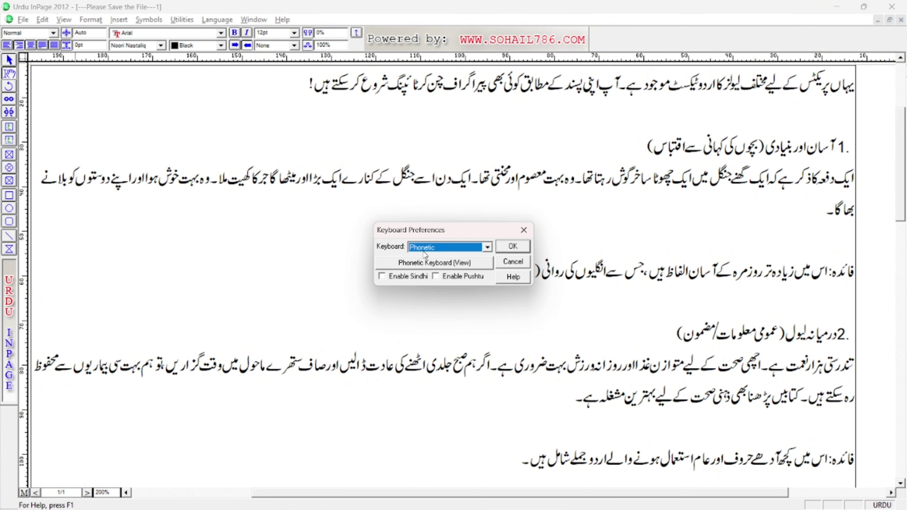
click(493, 247)
click(450, 261)
click(426, 265)
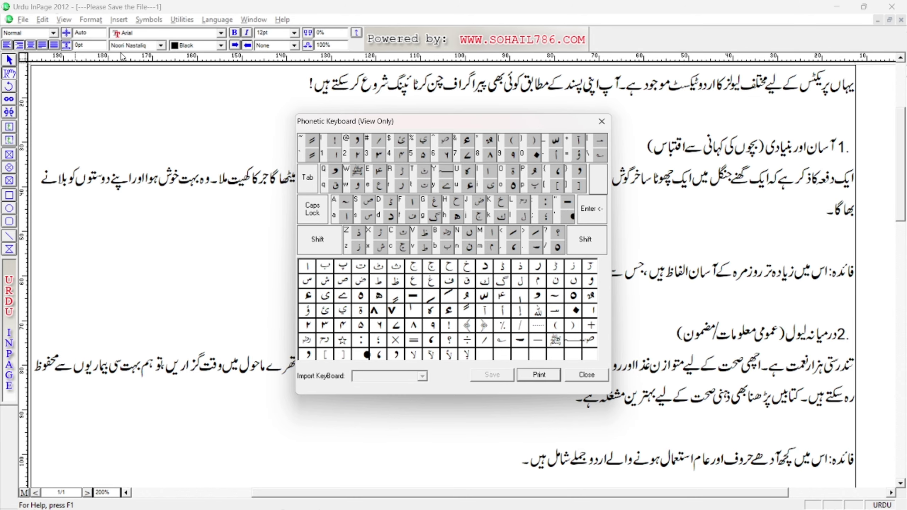
click(602, 121)
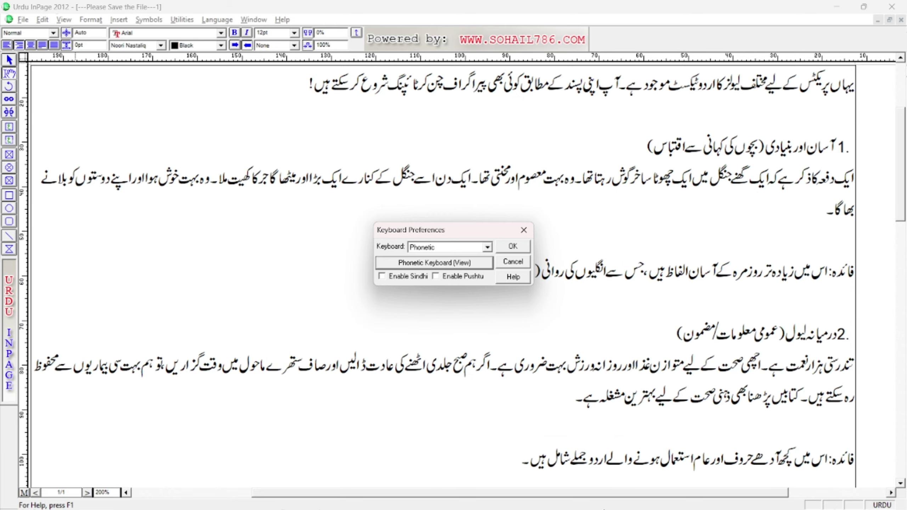
click(517, 245)
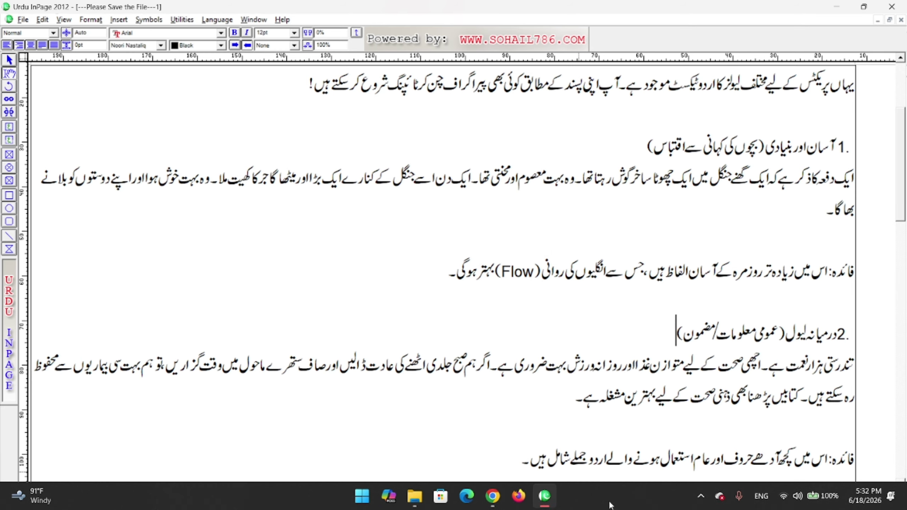
Search 'phonetic keyboard down' and open CLE's Urdu Phonetic Keyboard Layout v1.0 page.
click(492, 497)
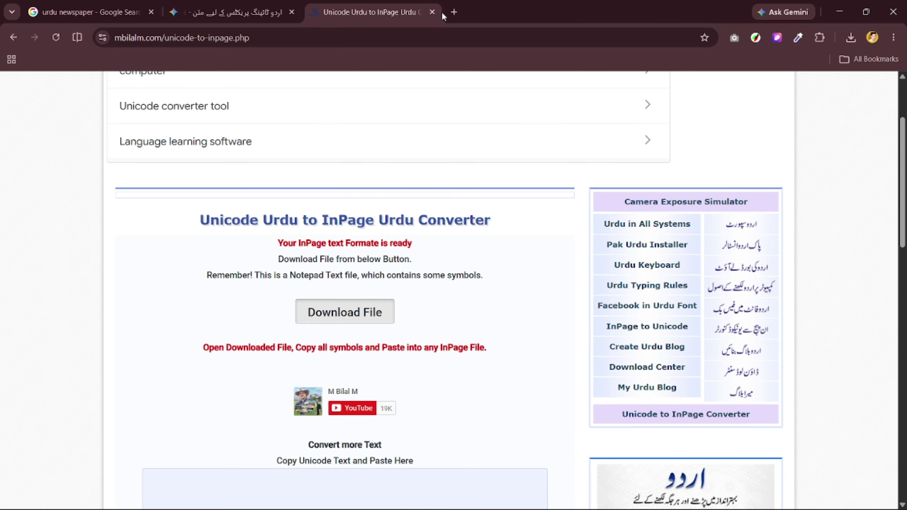
click(454, 12)
text(ph)
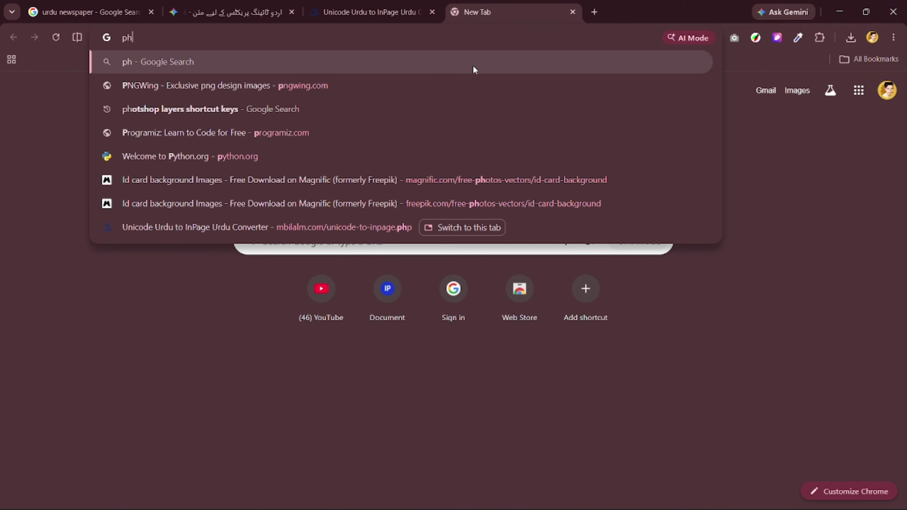
text(onetic keyboard do)
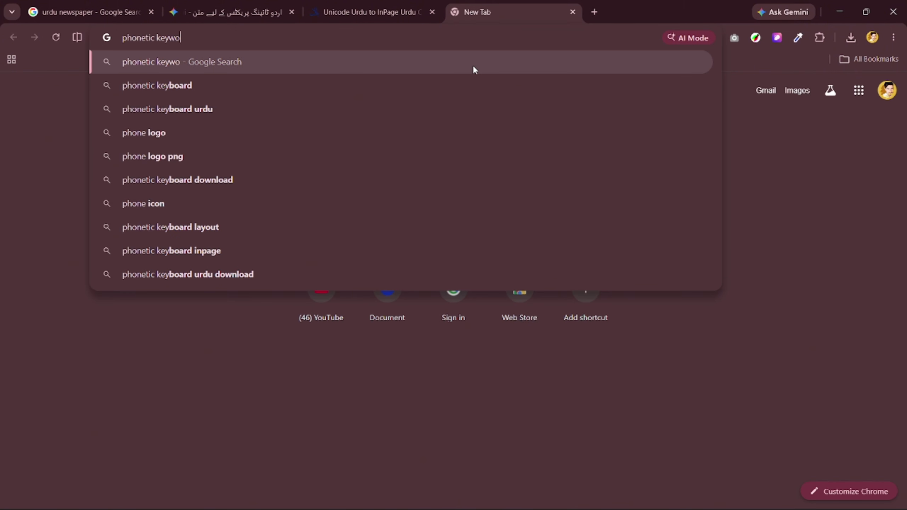
text(wnl)
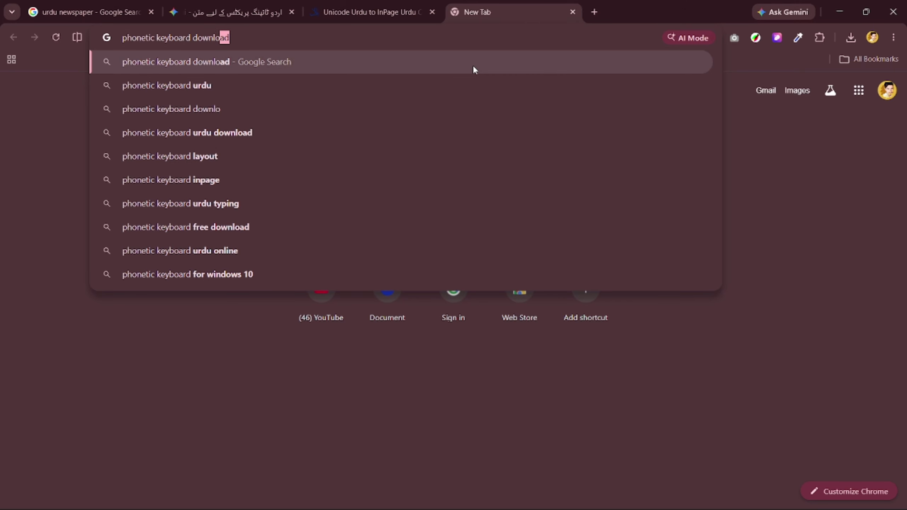
key(Return)
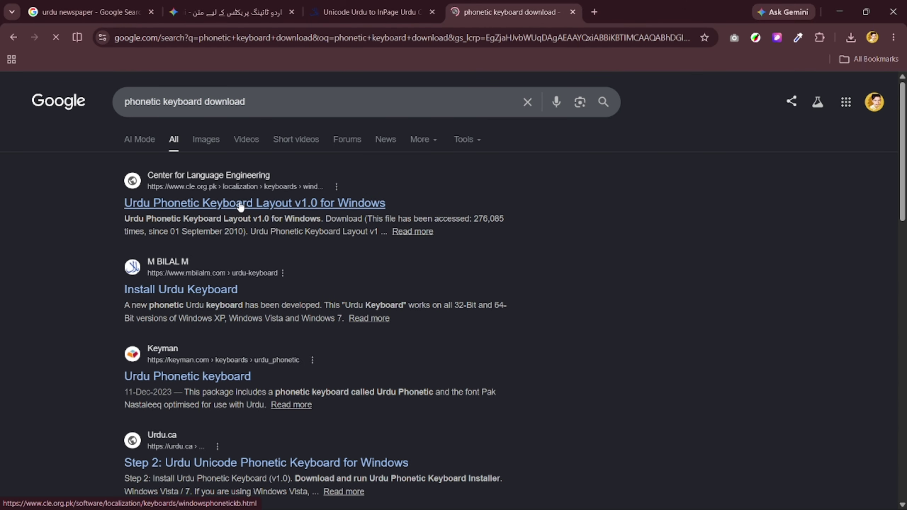
click(218, 205)
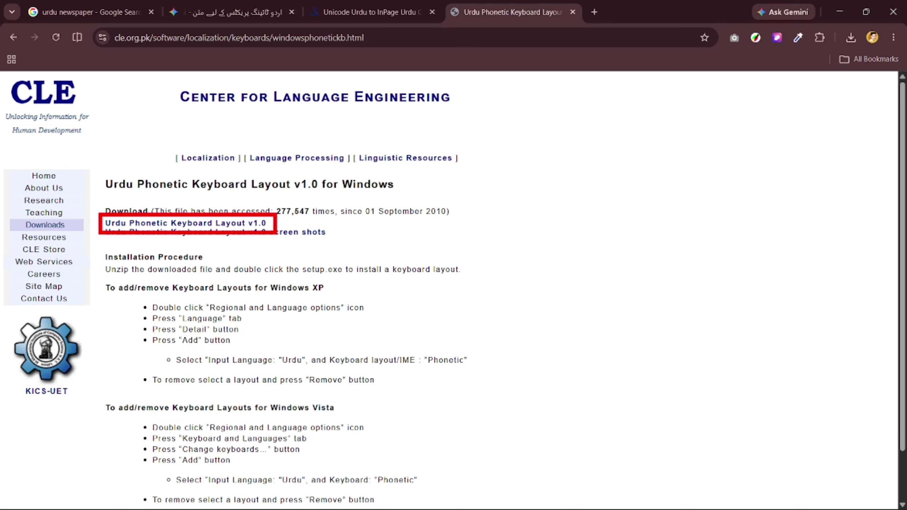
Switch the Windows keyboard to the Urdu phonetic layout and test typing Urdu in Start search.
mouse_move(757, 504)
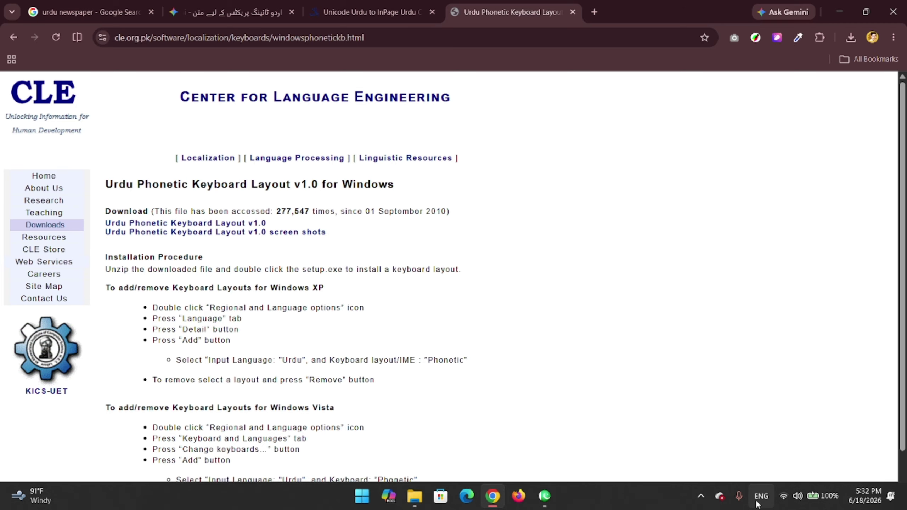
click(759, 503)
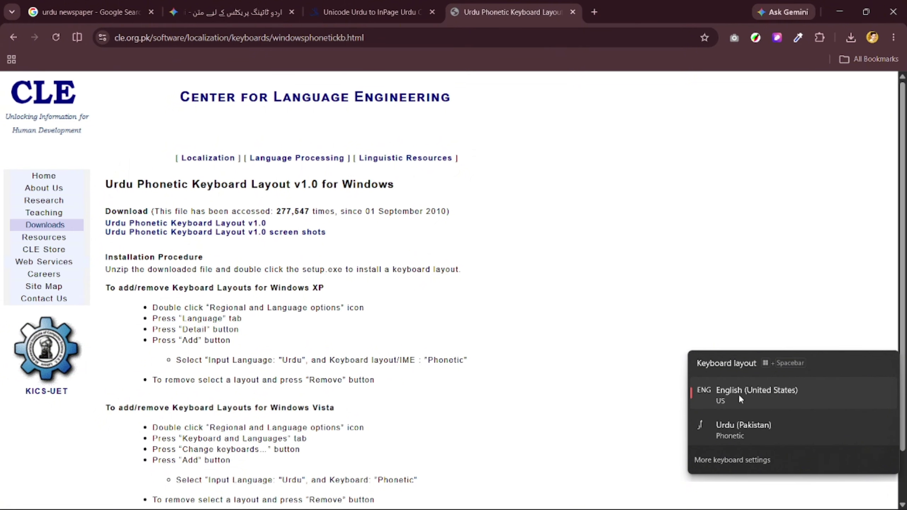
click(692, 425)
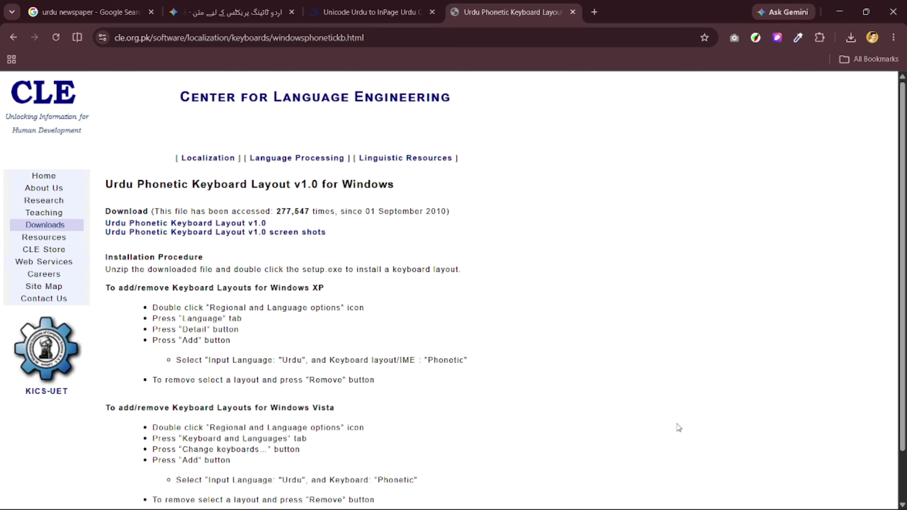
click(759, 503)
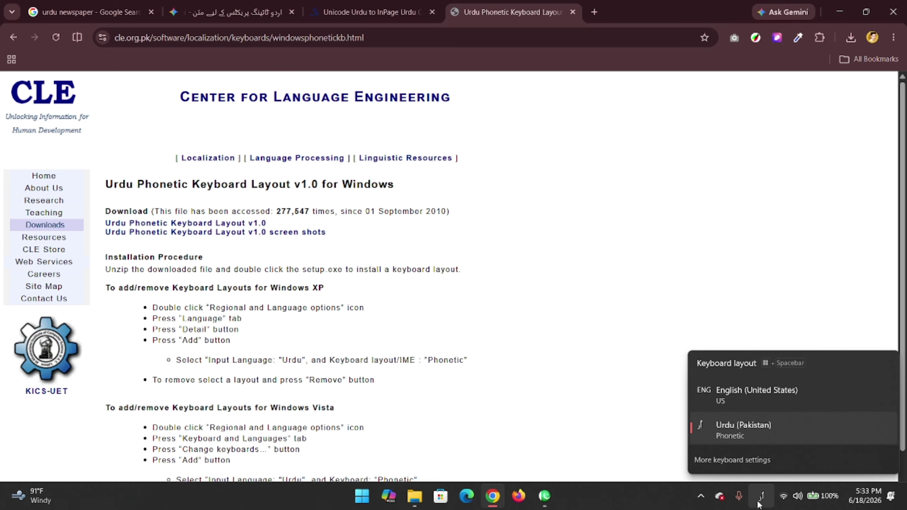
click(760, 504)
click(363, 498)
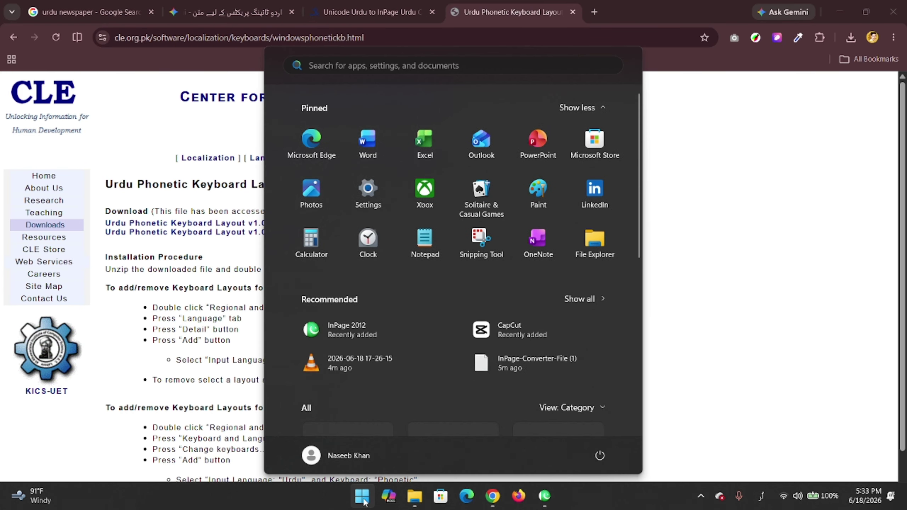
text(ا؛السکجدف؛لکسف)
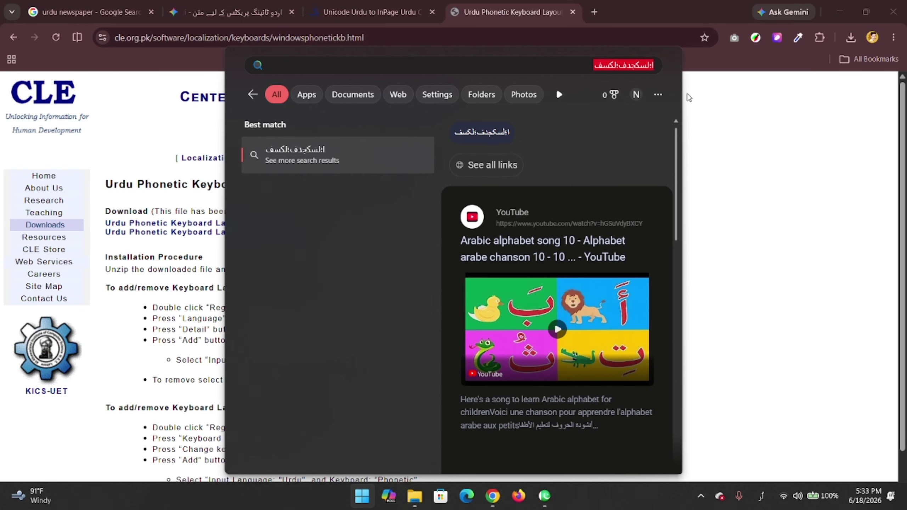
key(BackSpace)
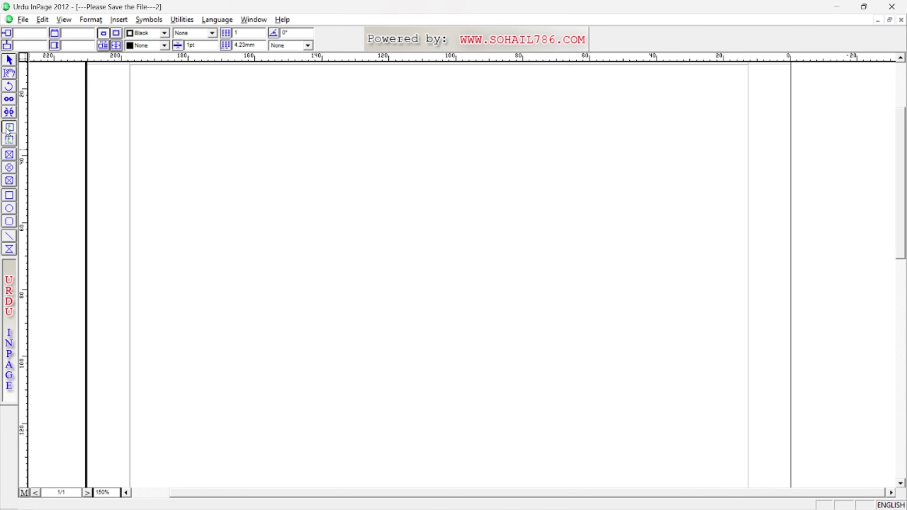
Draw a text box and paste Gemini's Medium and Hard English practice paragraphs into it.
click(9, 132)
drag(235, 124, 612, 293)
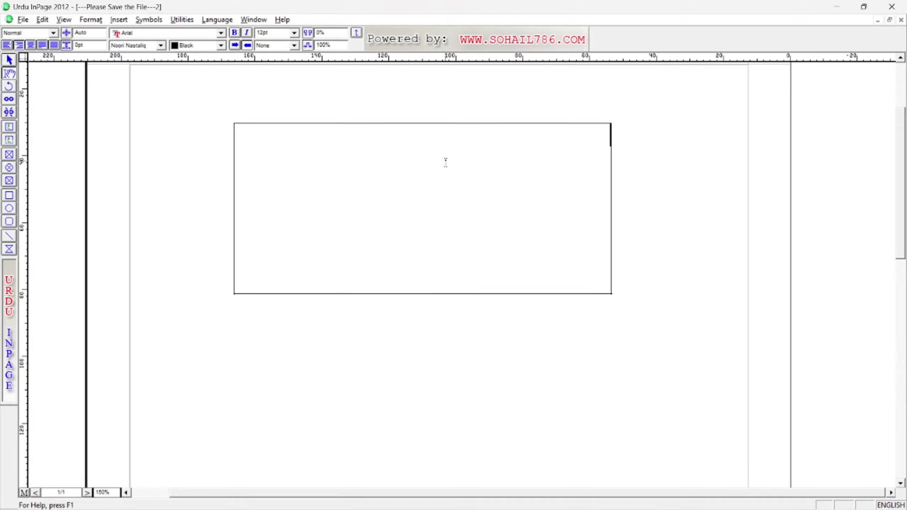
key(alt+Tab)
scroll(452, 263, down, 3)
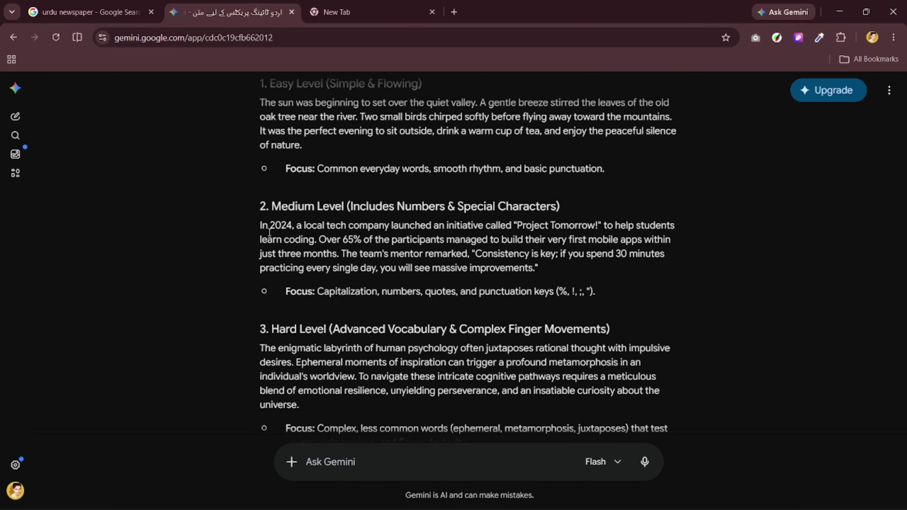
drag(260, 230, 608, 403)
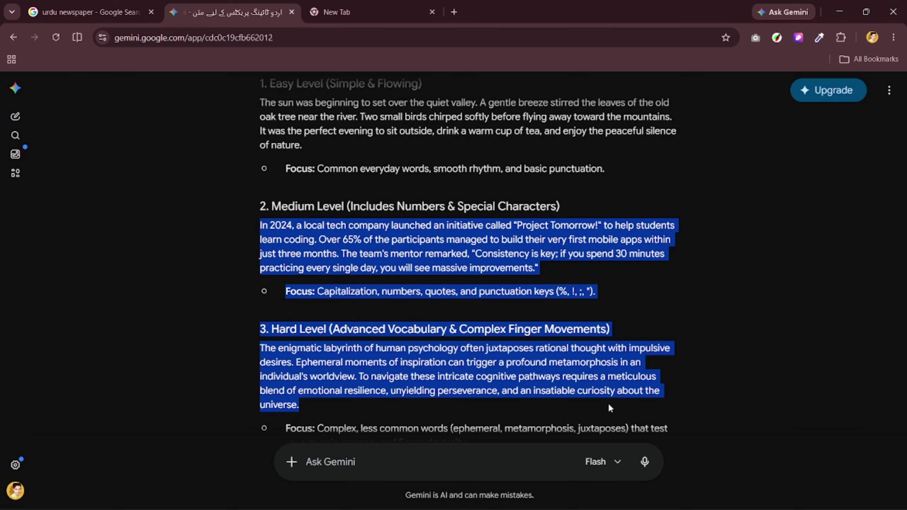
right_click(478, 281)
click(531, 159)
right_click(522, 239)
click(536, 251)
key(alt+Tab)
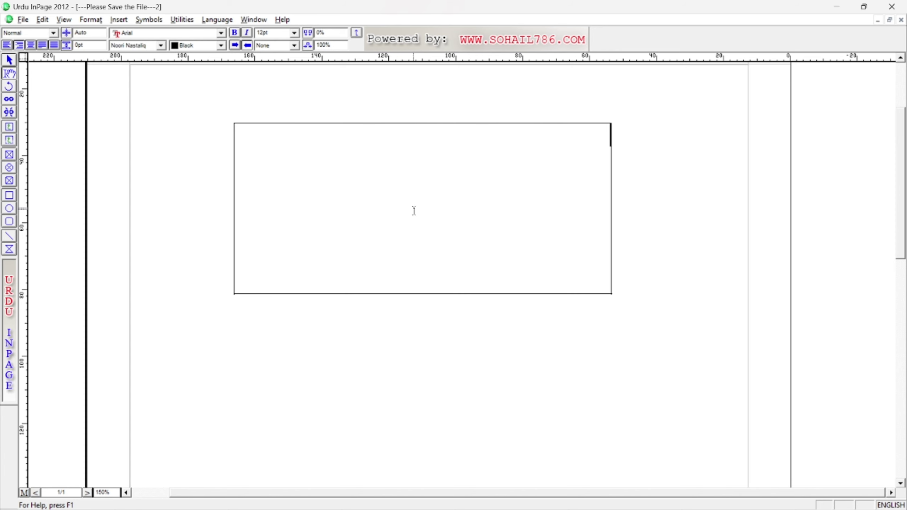
key(ctrl+v)
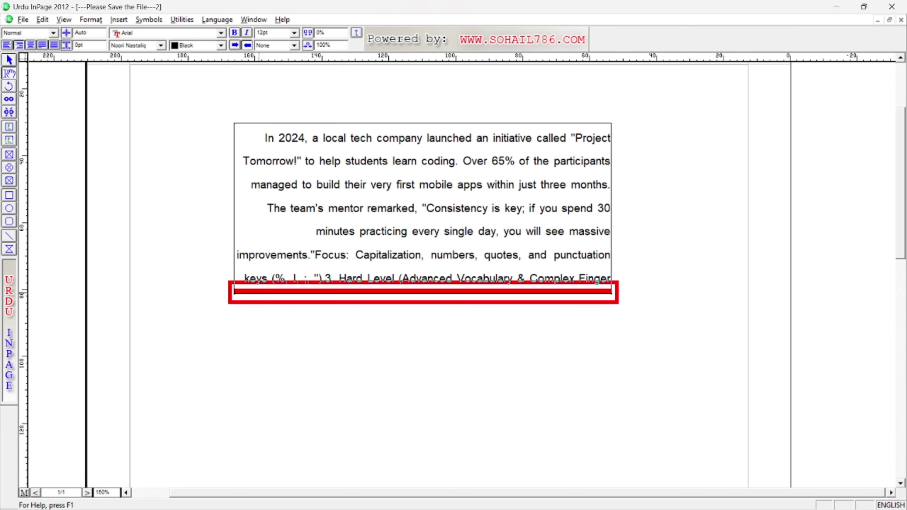
Place the caret in the word 'apps', then in the minutes practicing line.
double_click(471, 185)
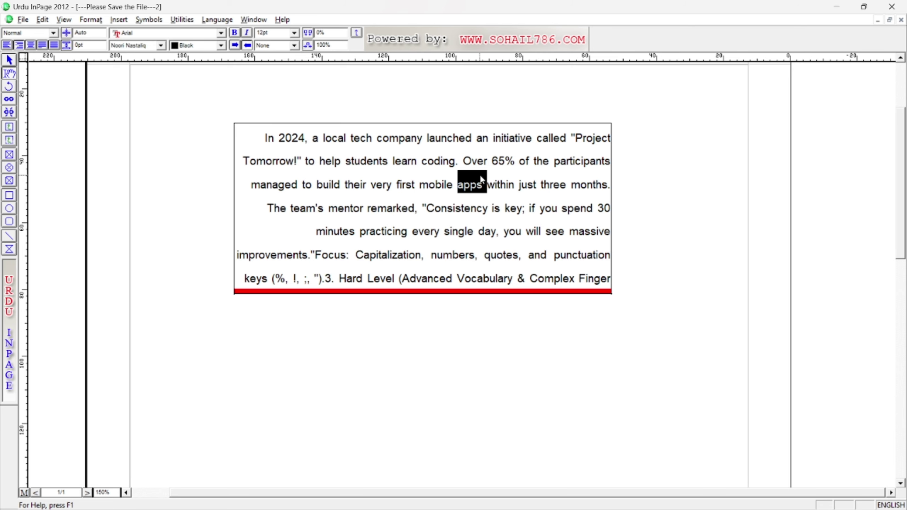
click(471, 184)
click(505, 243)
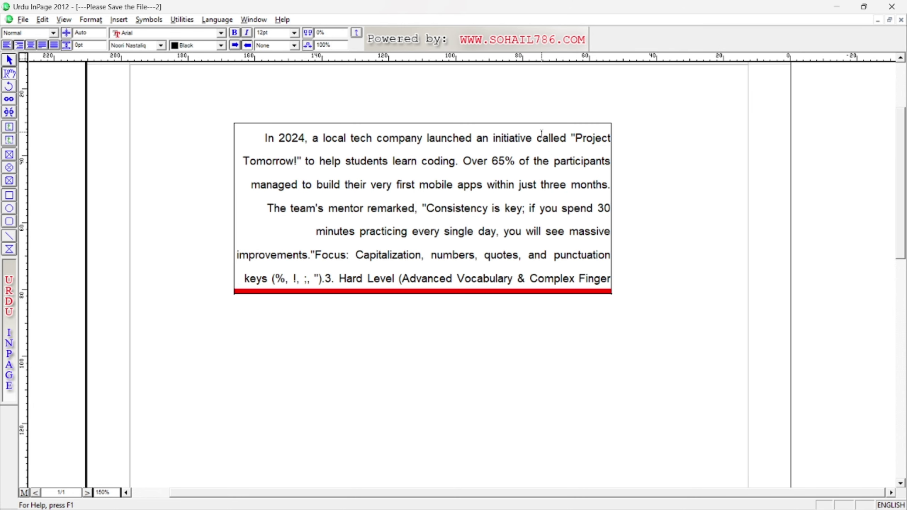
Shorten the filled text box to four lines by dragging its bottom handle up.
click(9, 59)
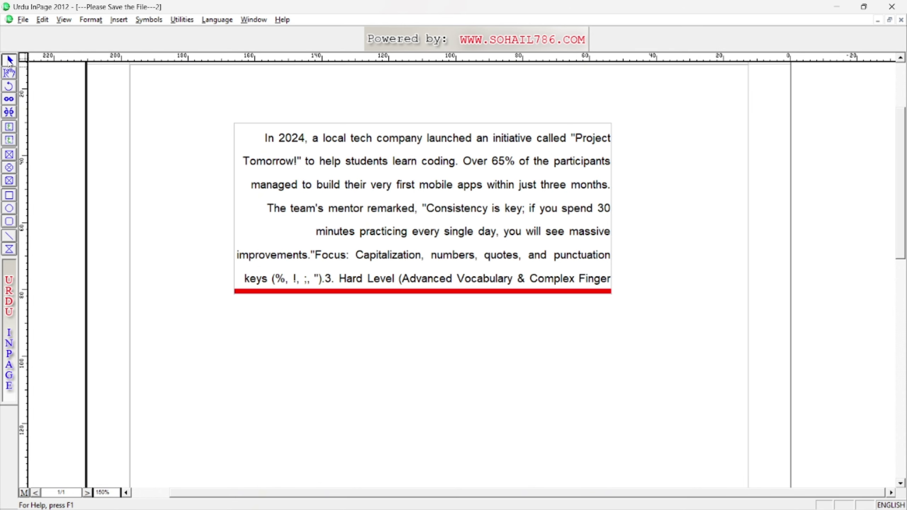
click(405, 199)
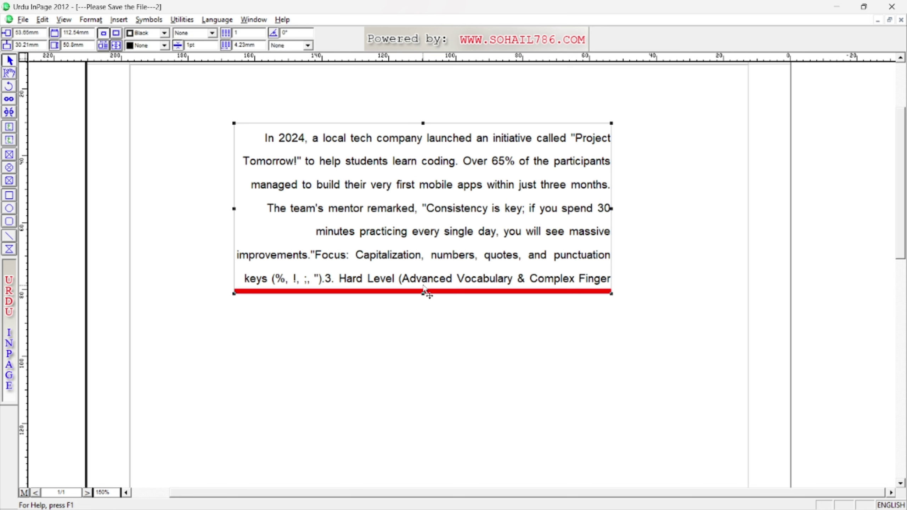
drag(422, 294, 421, 241)
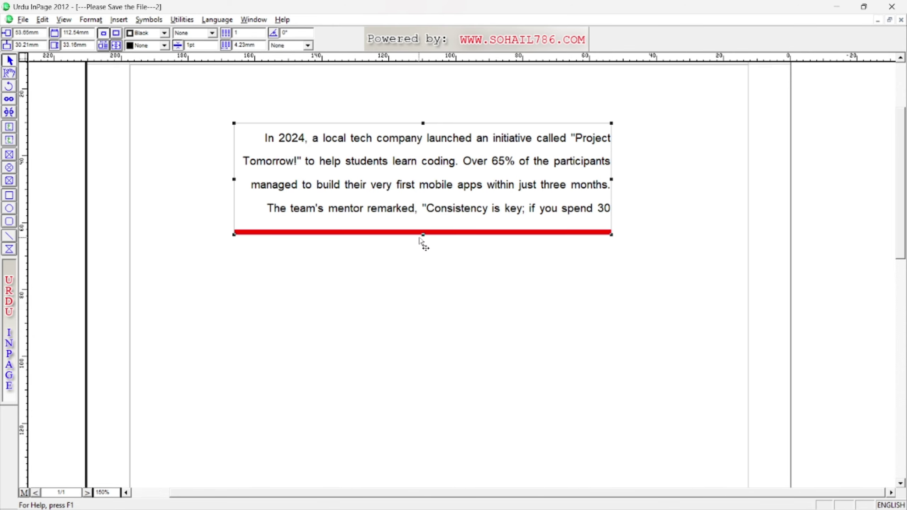
Draw a large empty text box below the first one.
click(10, 128)
mouse_move(240, 249)
mouse_down()
mouse_move(508, 399)
mouse_move(628, 487)
mouse_move(607, 488)
mouse_move(614, 481)
mouse_up()
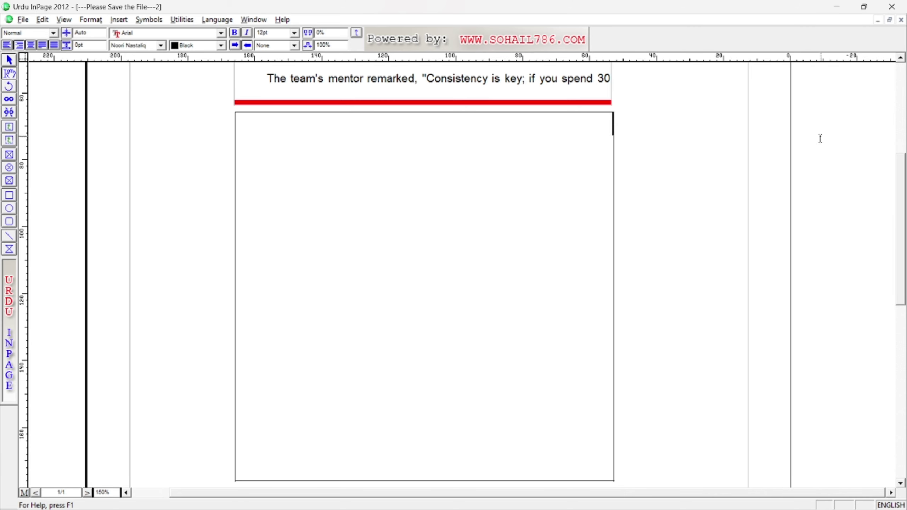
click(901, 60)
scroll(901, 61, up, 6)
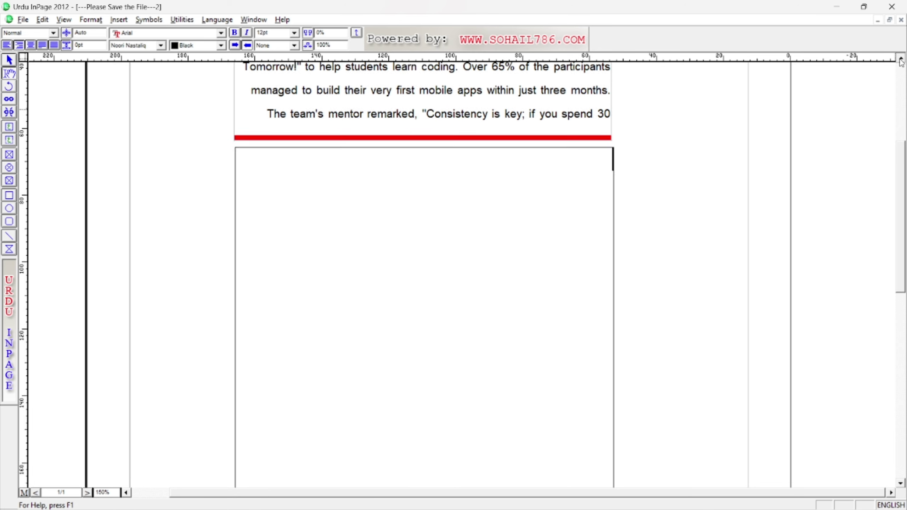
Link the empty lower text box to the upper text box.
click(488, 154)
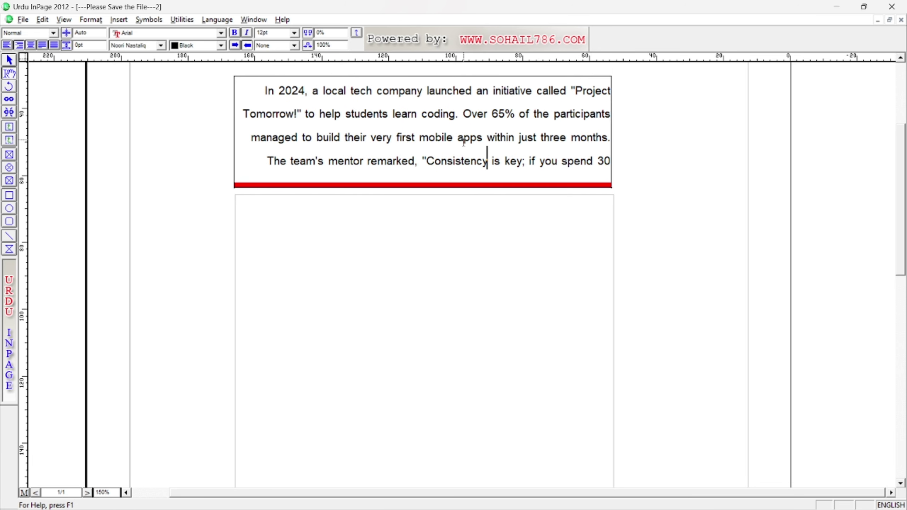
click(471, 249)
click(349, 97)
click(9, 102)
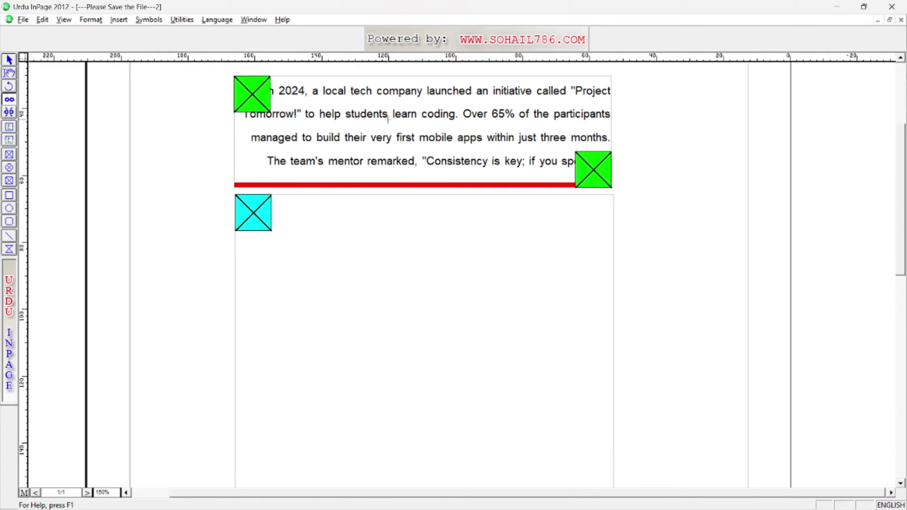
click(383, 272)
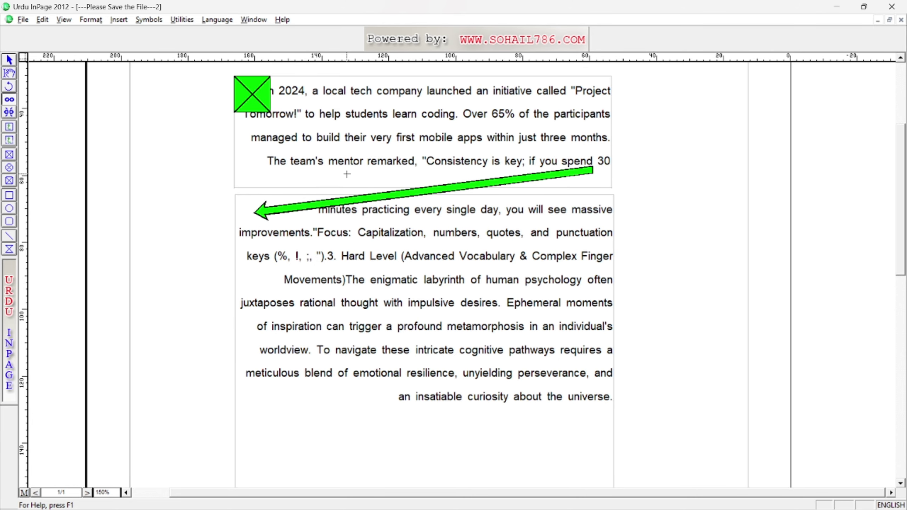
Unlink the second box from the first, then relink it so overflow flows in.
click(10, 115)
click(393, 284)
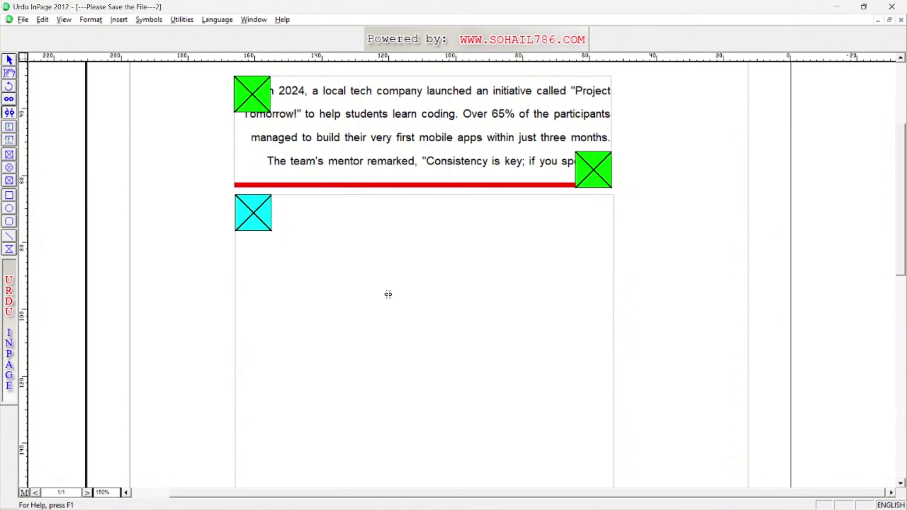
click(8, 100)
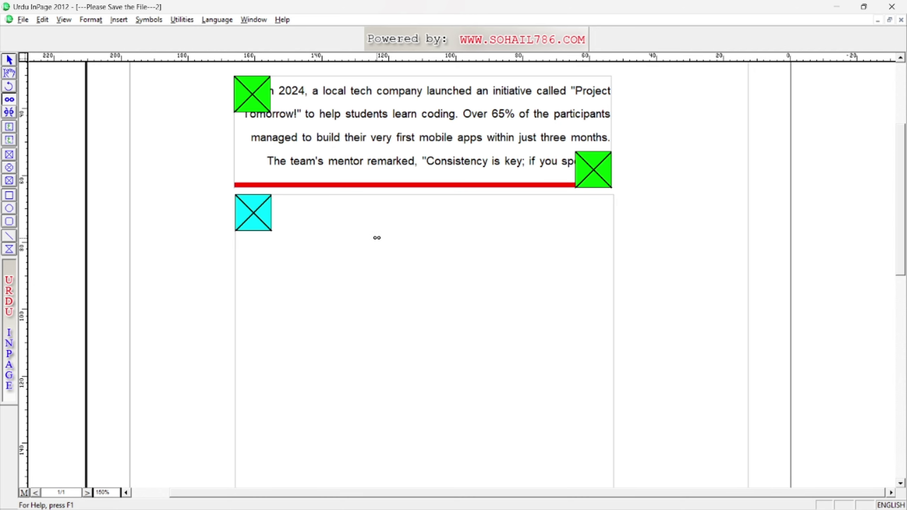
click(377, 238)
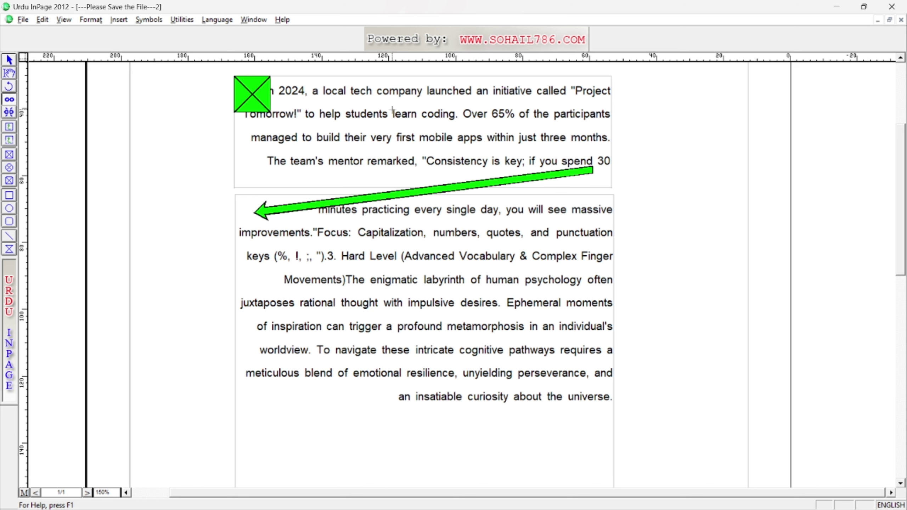
Type a long run of 'a' characters into the upper box's text to test the overflow.
click(8, 73)
click(427, 137)
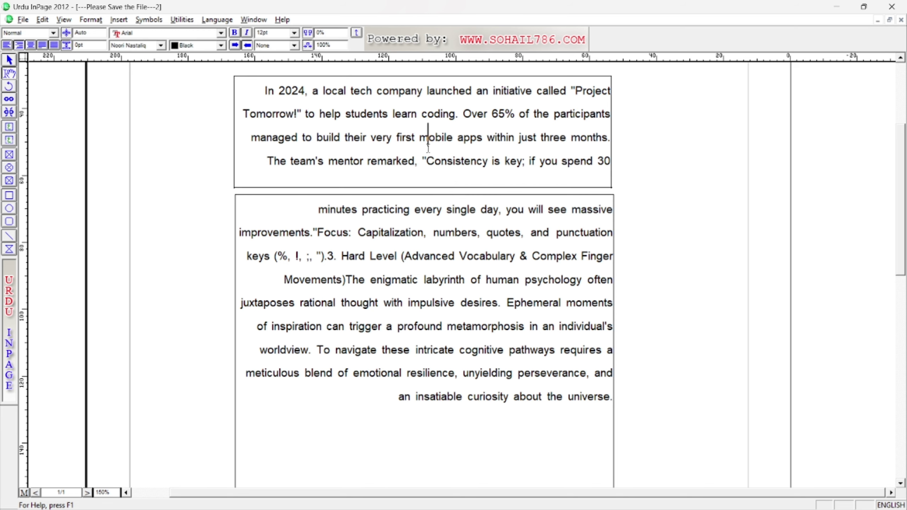
text(aaaaaaaaaaaaaaaaaaaaaaaaaaaaaaaaaaaaaaaaaaaaaaaaaaa)
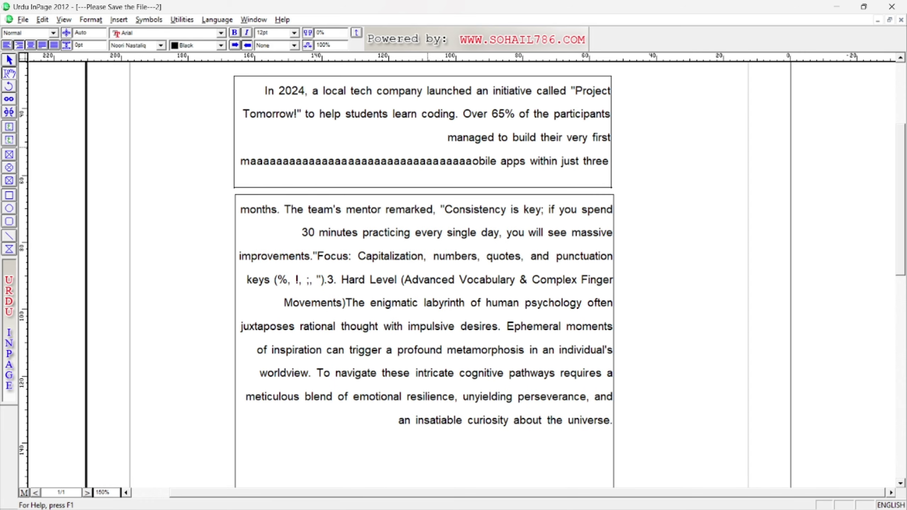
text(aaaaaaaaaaaaaaaaaaaaaaaaaaaaaaaaaaaaaaaaaaaaaaaaaaaaaaaaaaaa)
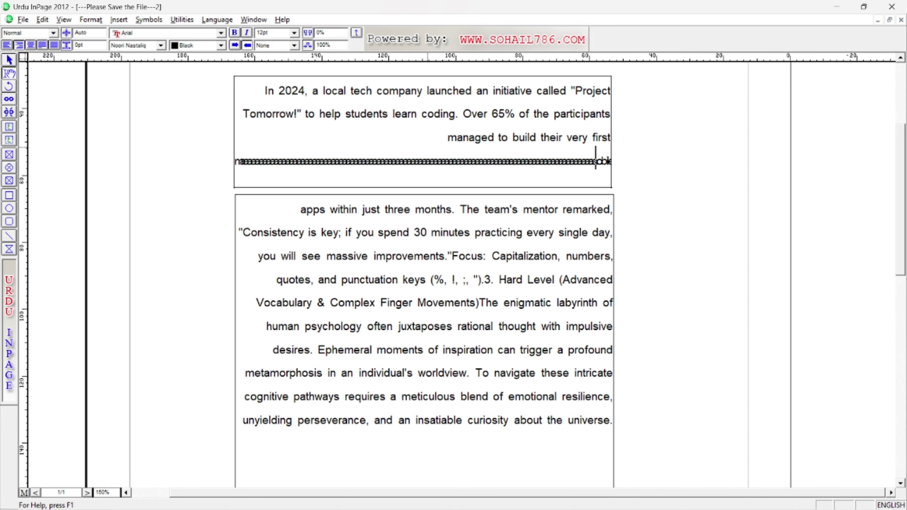
text(aaaaaaaaaaaaaaaaaaaaaaaaaaaaaaaaaaaaaaaa)
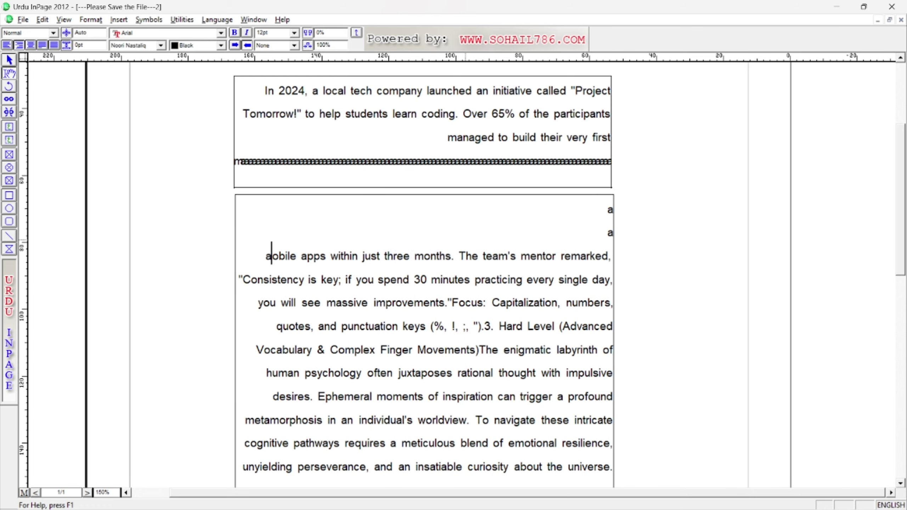
click(535, 138)
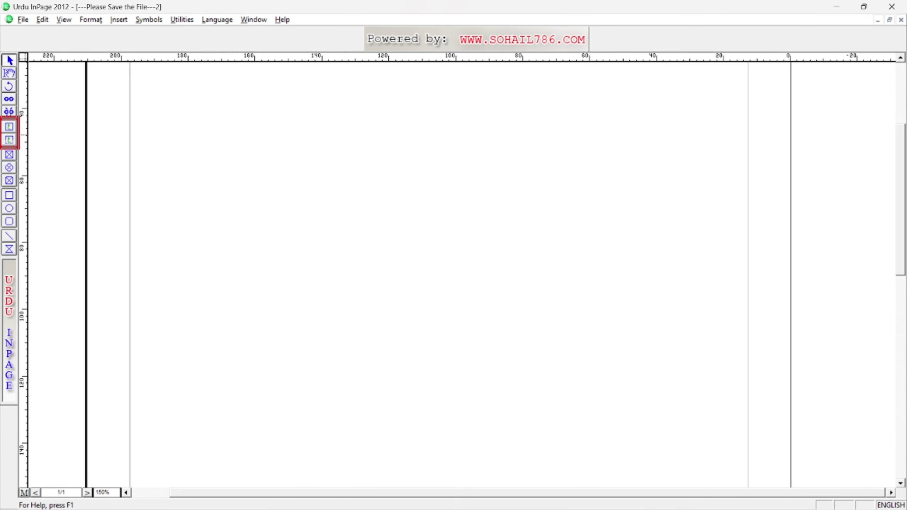
Draw a mid-page text box and paste Gemini's Medium-level 'In 2024' paragraph into it.
click(8, 128)
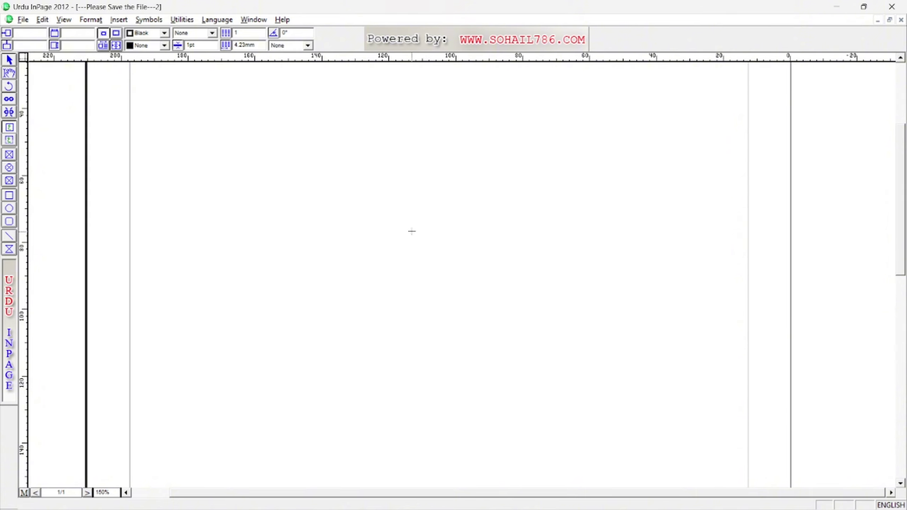
drag(283, 185, 645, 377)
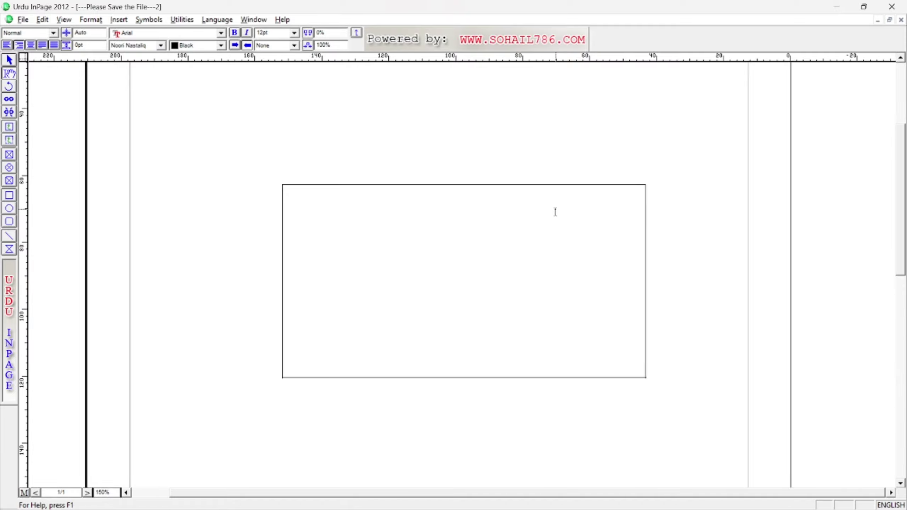
key(alt+Tab)
triple_click(405, 239)
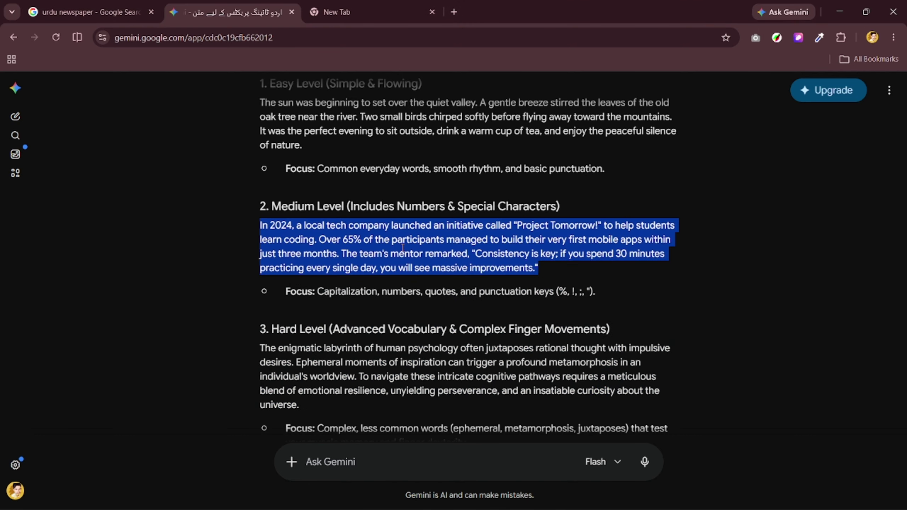
right_click(403, 251)
click(436, 264)
key(alt+Tab)
key(ctrl+v)
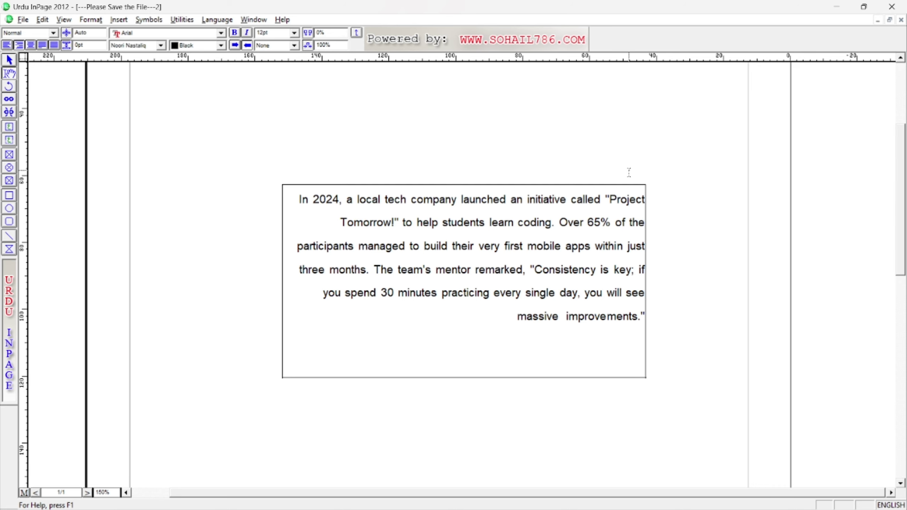
Draw a narrow header text box just above the paragraph box.
click(10, 141)
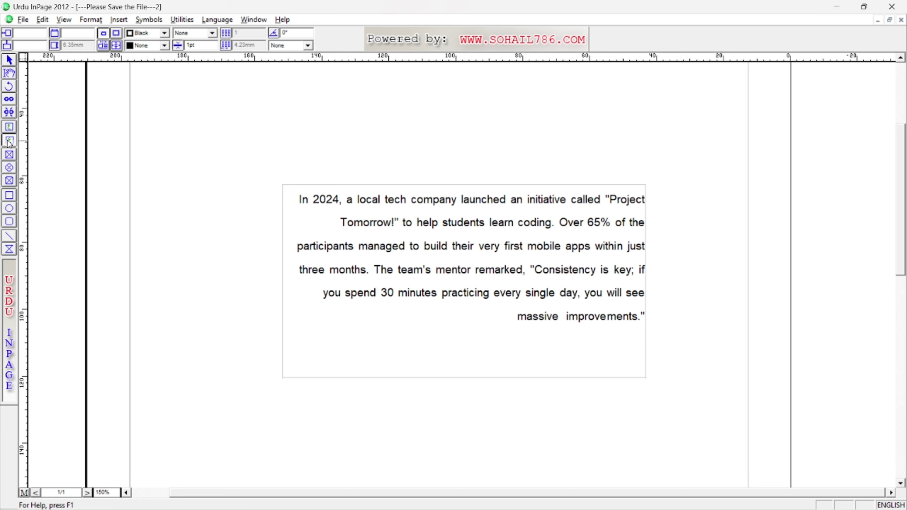
drag(281, 156, 644, 180)
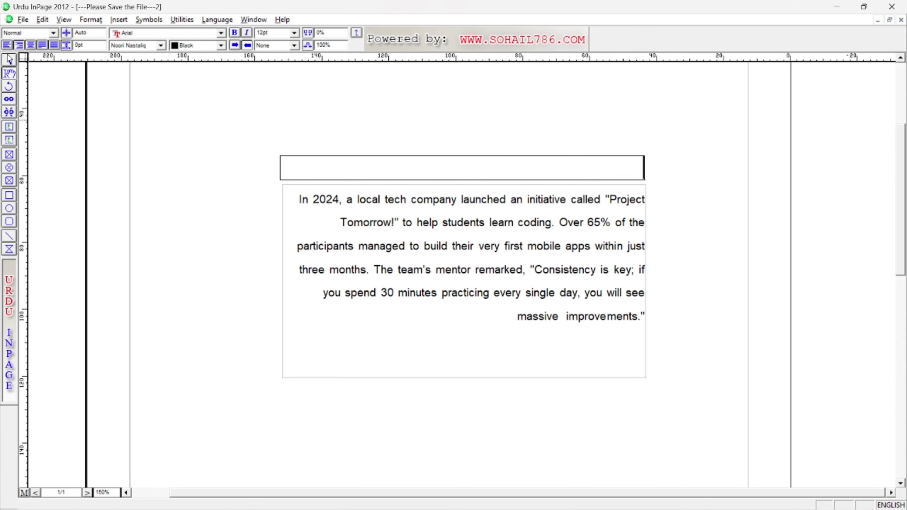
click(9, 60)
Adjust the header box's width, then place the text caret inside it.
click(395, 168)
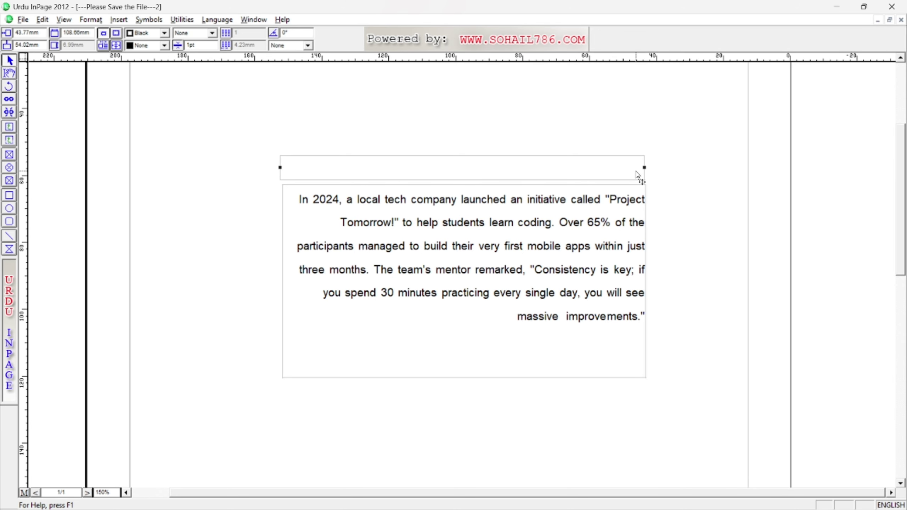
drag(601, 169, 634, 171)
click(476, 227)
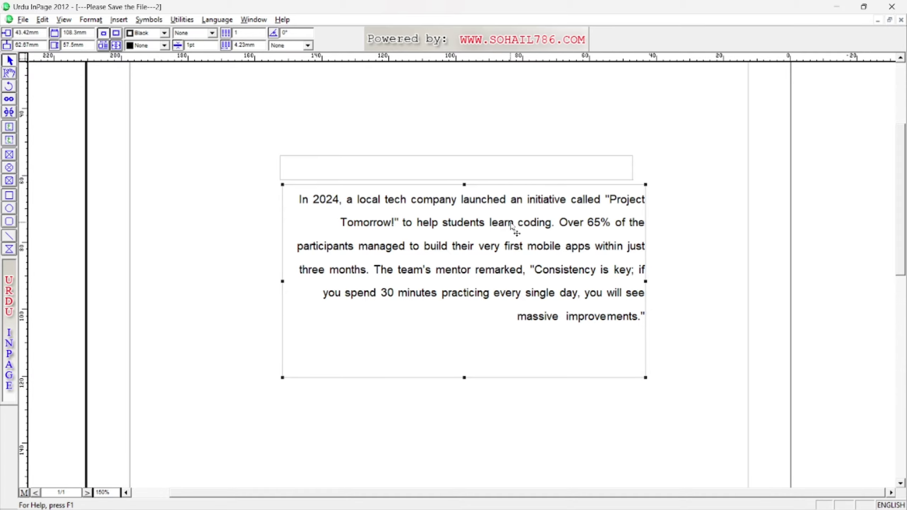
click(540, 172)
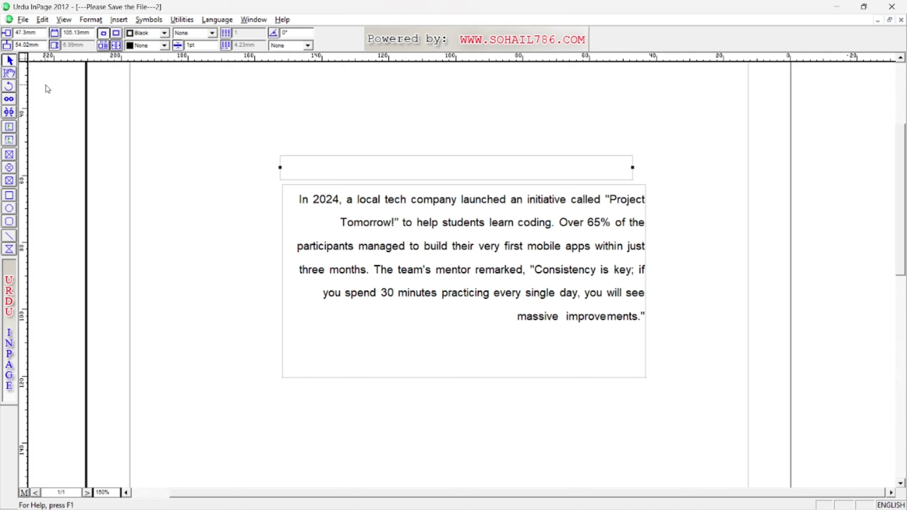
click(13, 76)
click(463, 171)
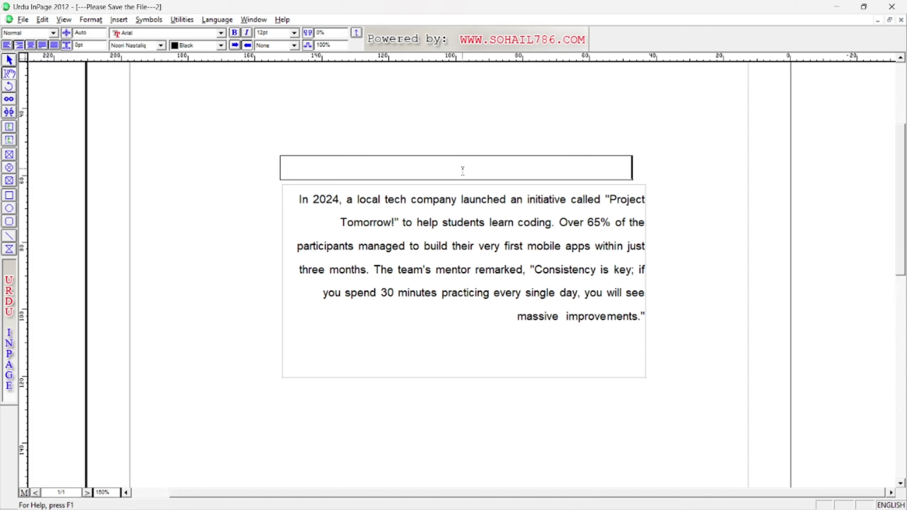
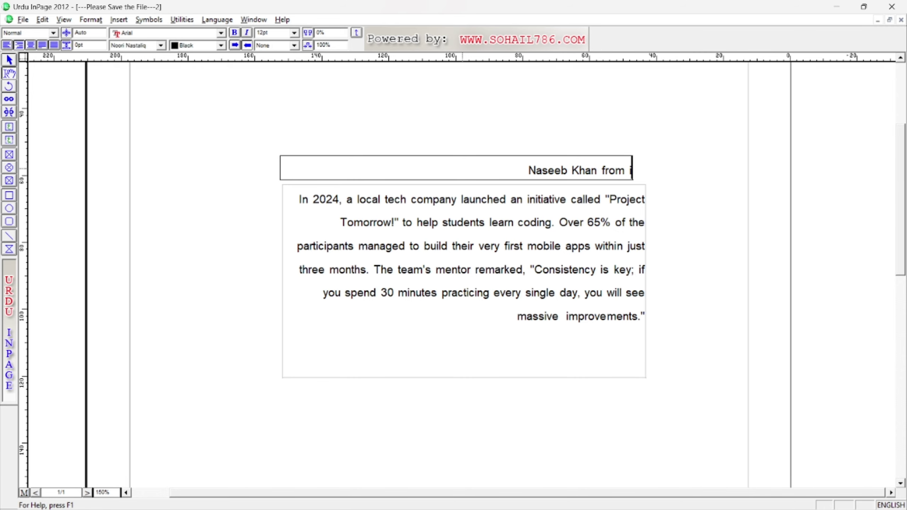
Type the person's name and organisation as the heading and select the whole line.
text( INcellence)
shift+click(508, 172)
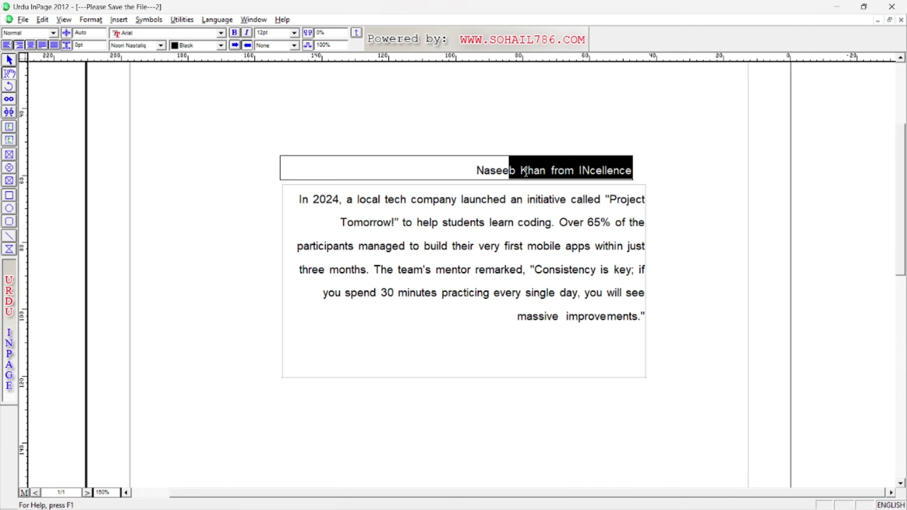
shift+click(582, 172)
triple_click(540, 172)
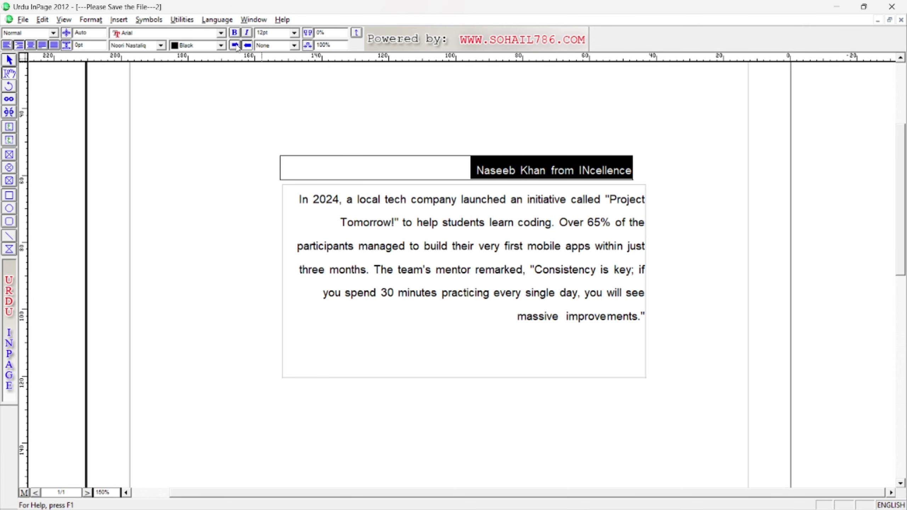
Make the heading bold, 14pt, Arial Black, keeping Noori Nastaliq as the Urdu font.
click(234, 34)
click(294, 33)
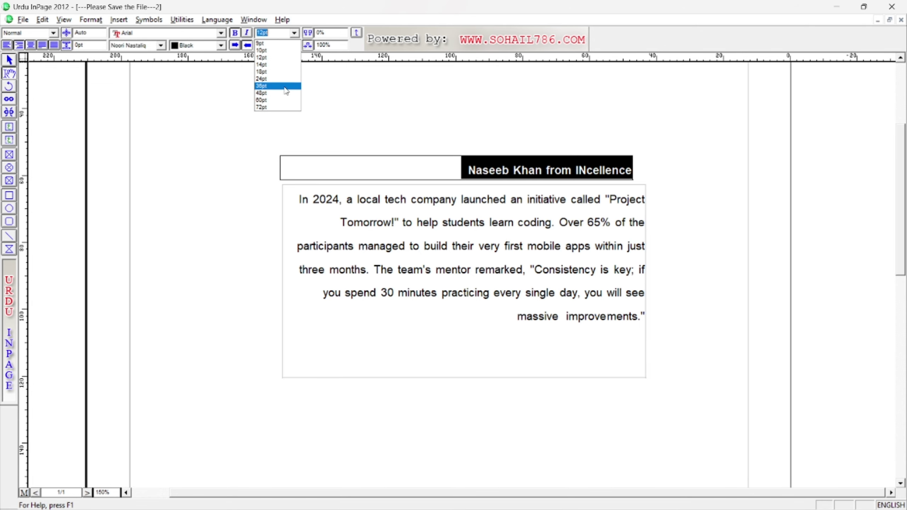
click(283, 93)
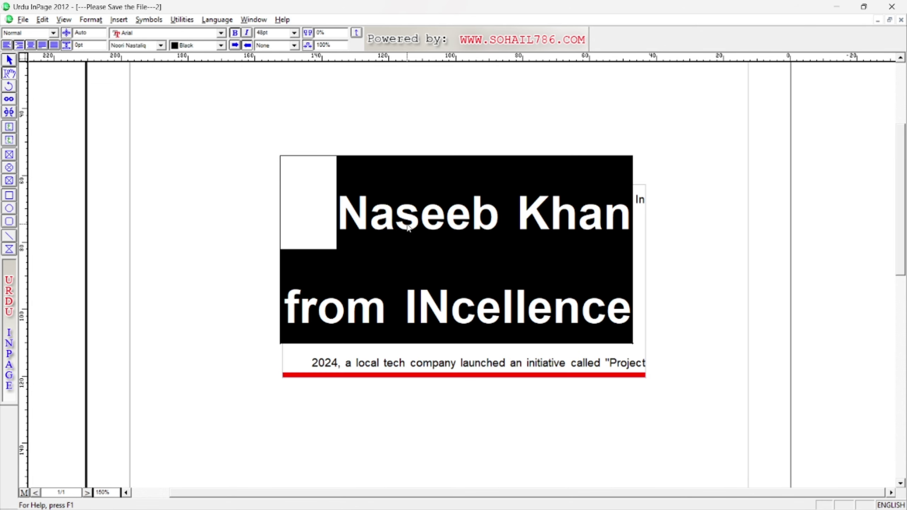
click(294, 33)
click(278, 68)
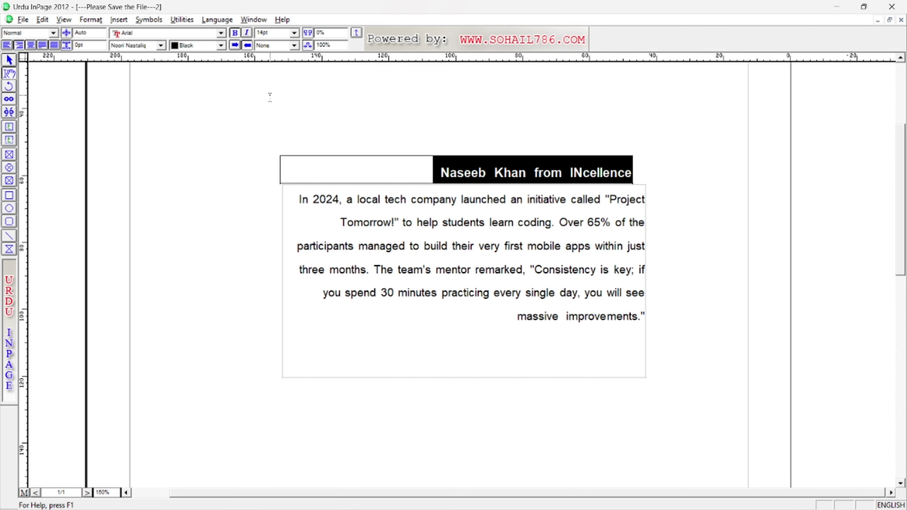
click(149, 33)
click(142, 65)
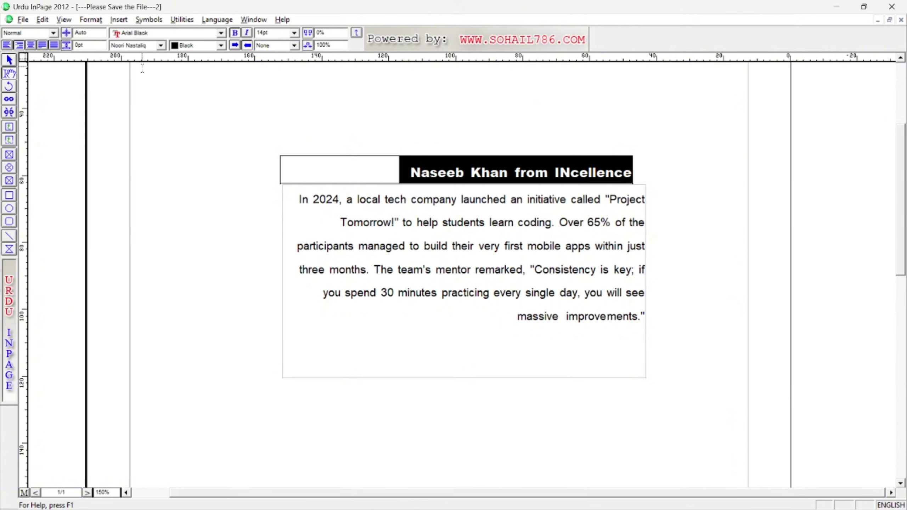
click(161, 46)
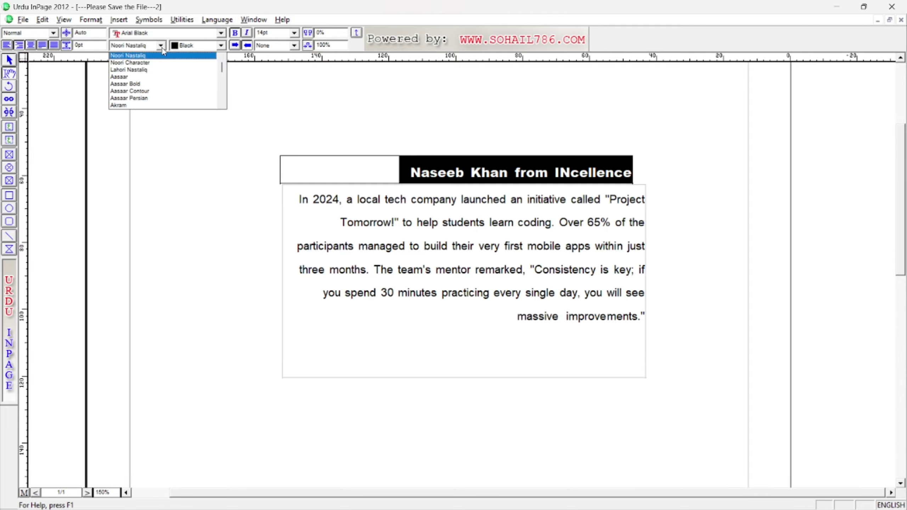
click(163, 54)
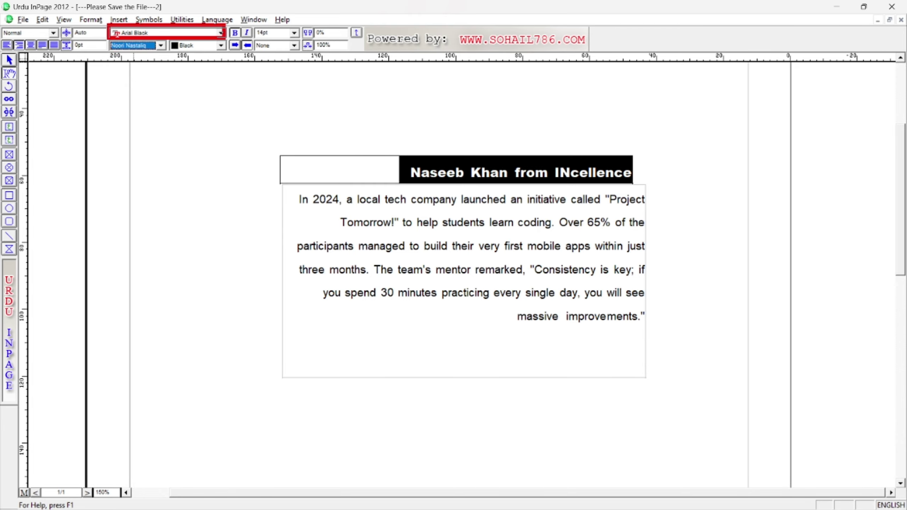
Colour the heading's first word red.
click(219, 93)
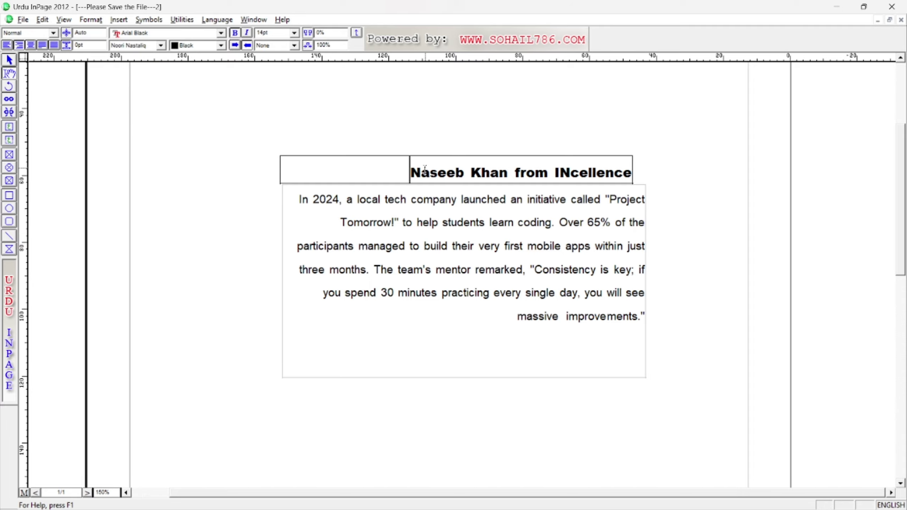
double_click(410, 173)
click(221, 45)
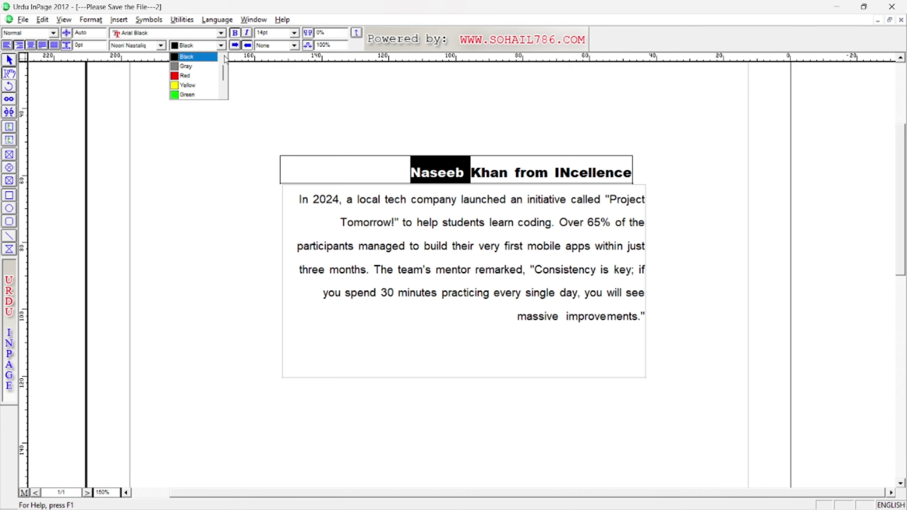
click(193, 75)
click(592, 257)
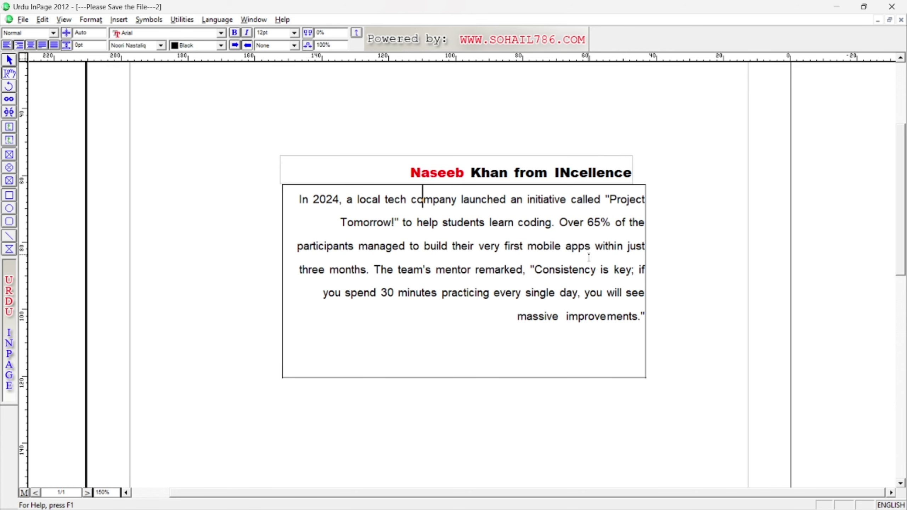
click(9, 60)
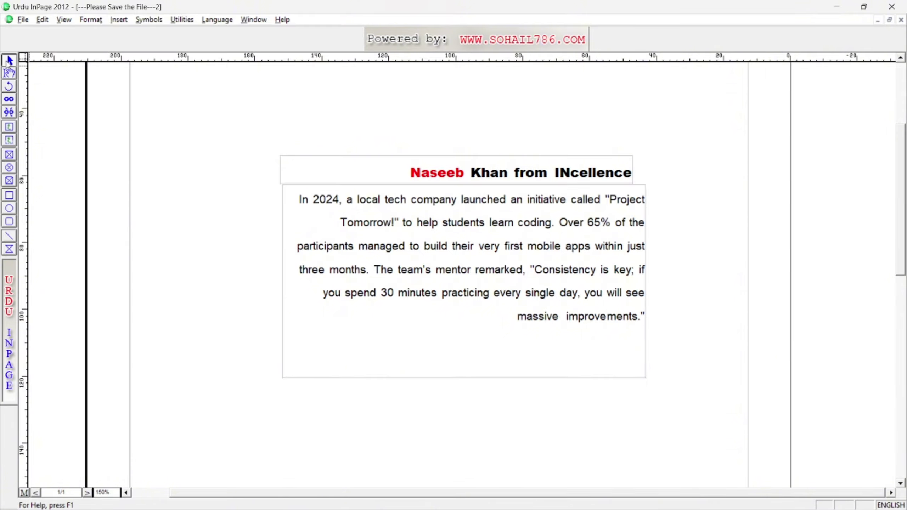
Inspect the paragraph and header box settings, closing both without changes.
double_click(407, 266)
drag(381, 181, 415, 206)
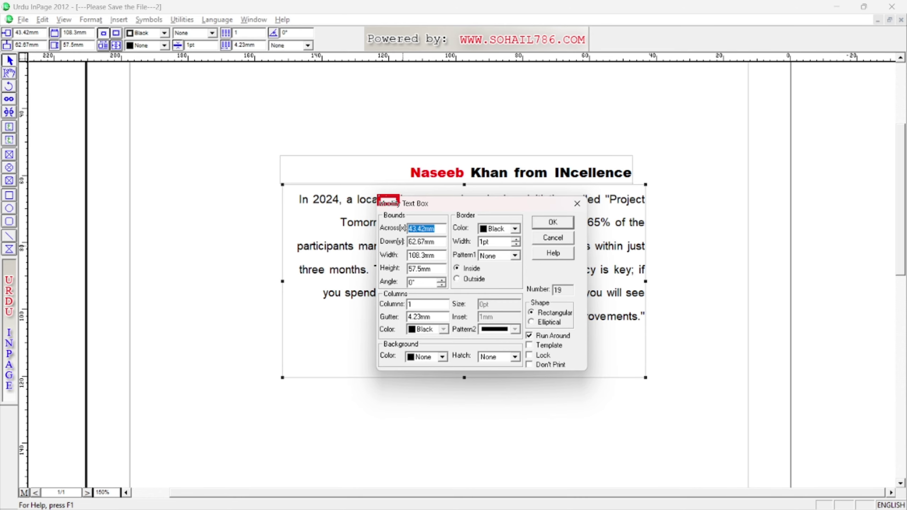
click(576, 205)
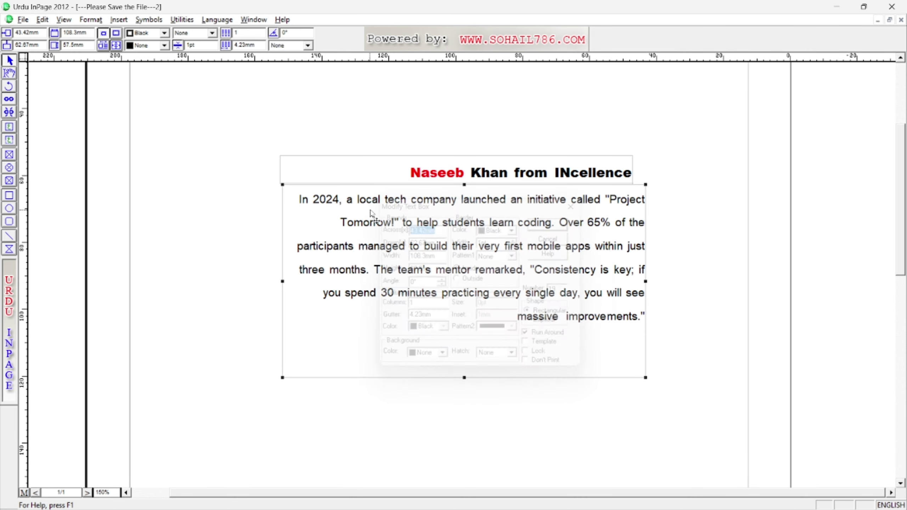
click(10, 60)
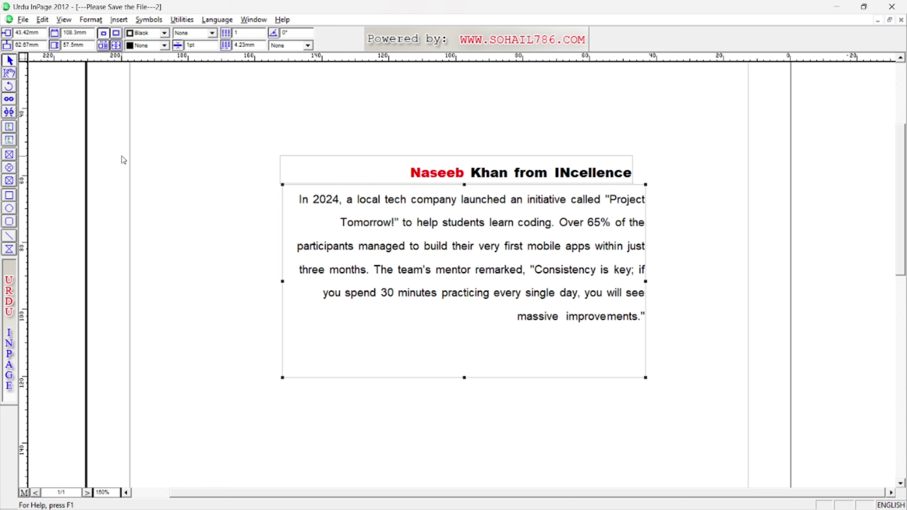
double_click(351, 177)
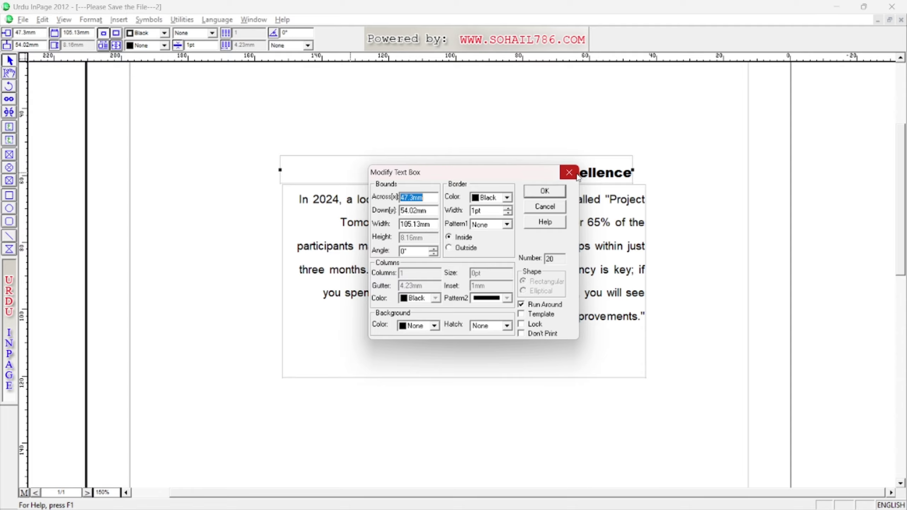
click(569, 172)
Position the paragraph box at 70mm across and 70mm down.
double_click(470, 247)
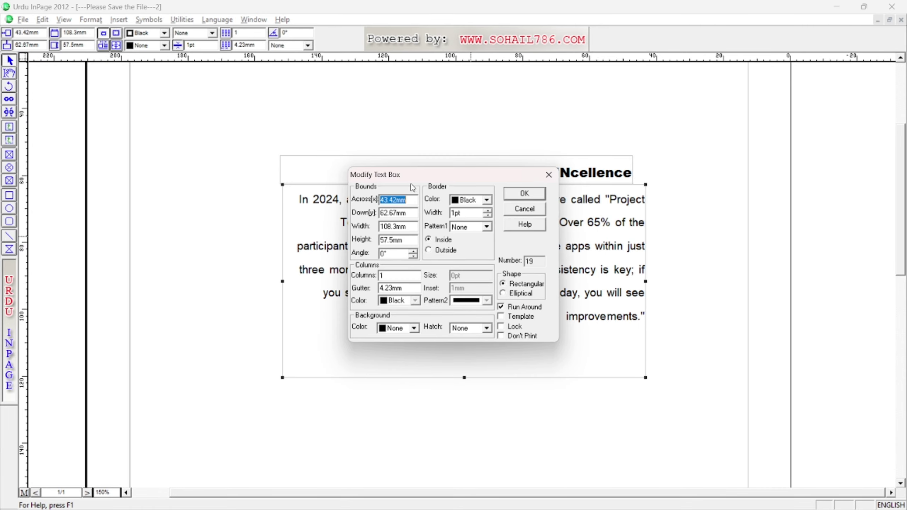
drag(450, 174, 519, 142)
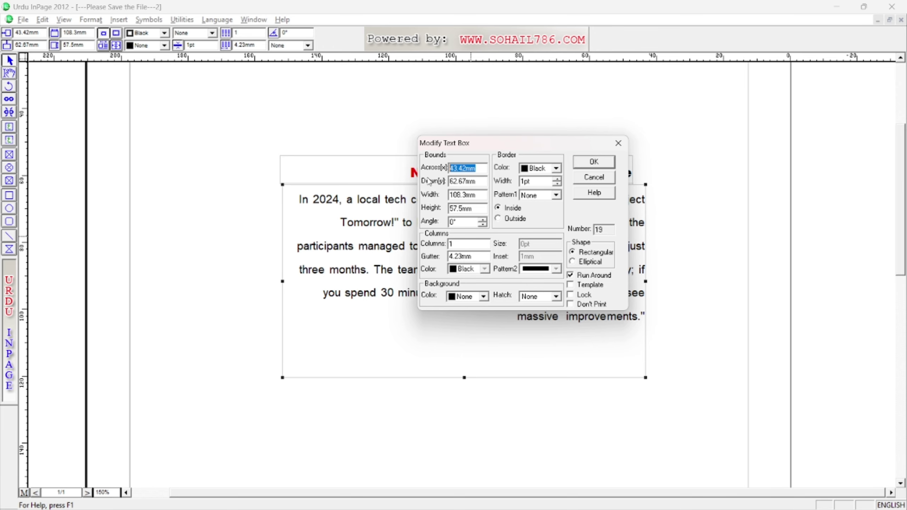
text(70)
click(594, 161)
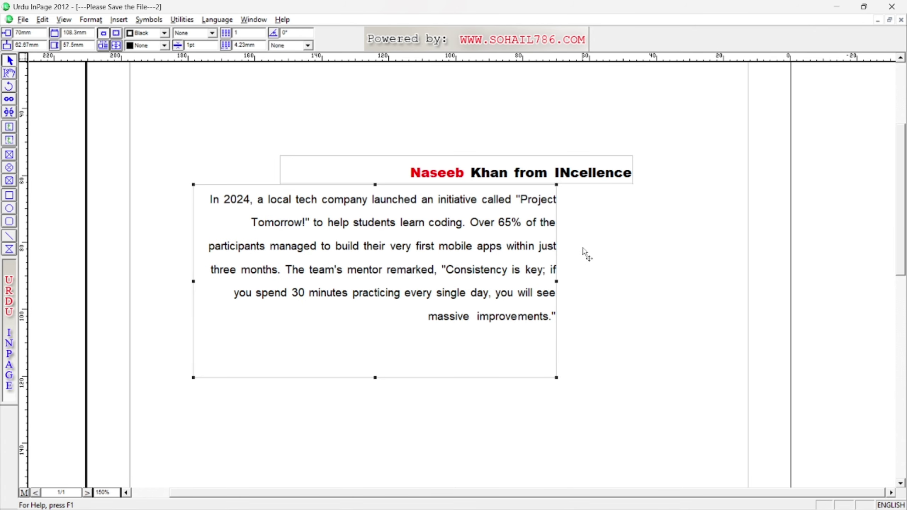
double_click(415, 238)
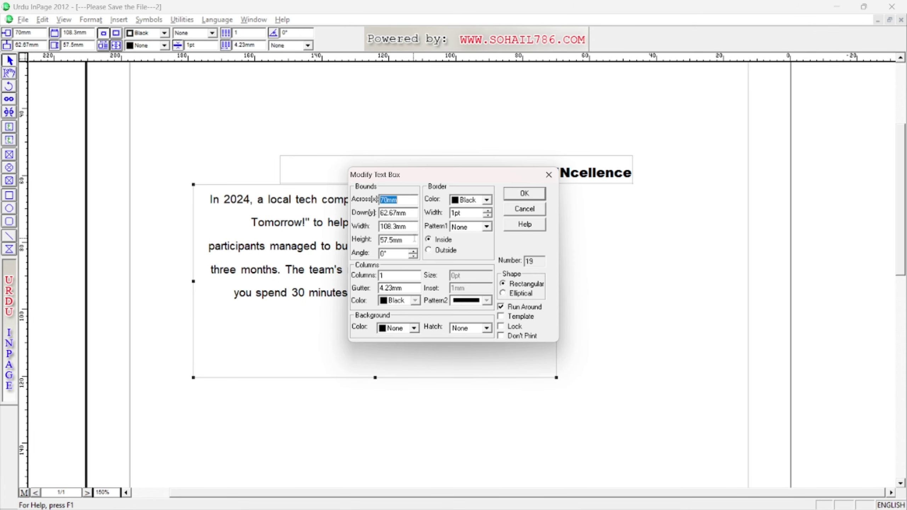
key(Tab)
text(70mm)
click(525, 193)
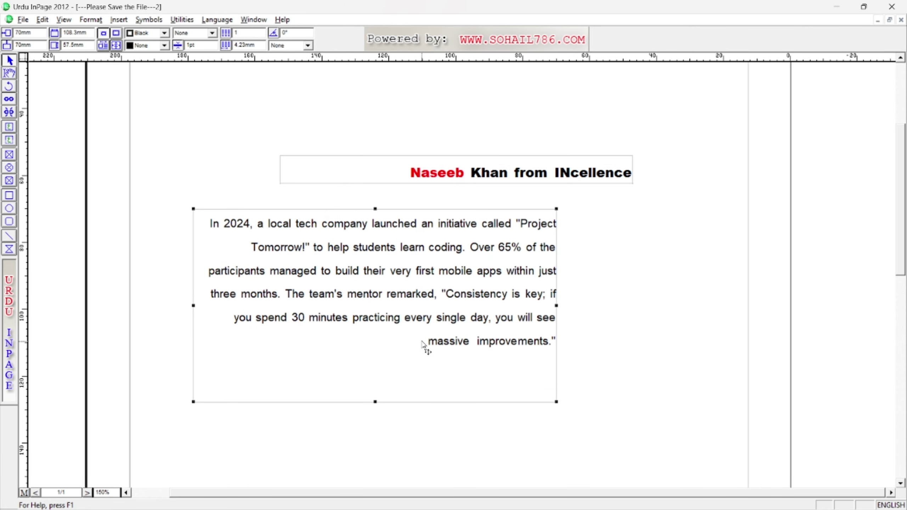
Resize the paragraph box to 100mm wide and 50mm high.
double_click(391, 289)
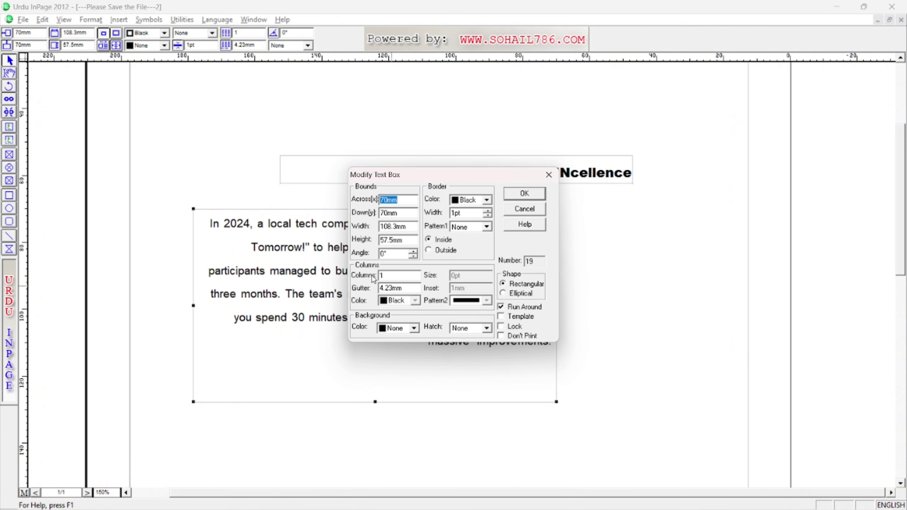
drag(349, 221, 418, 247)
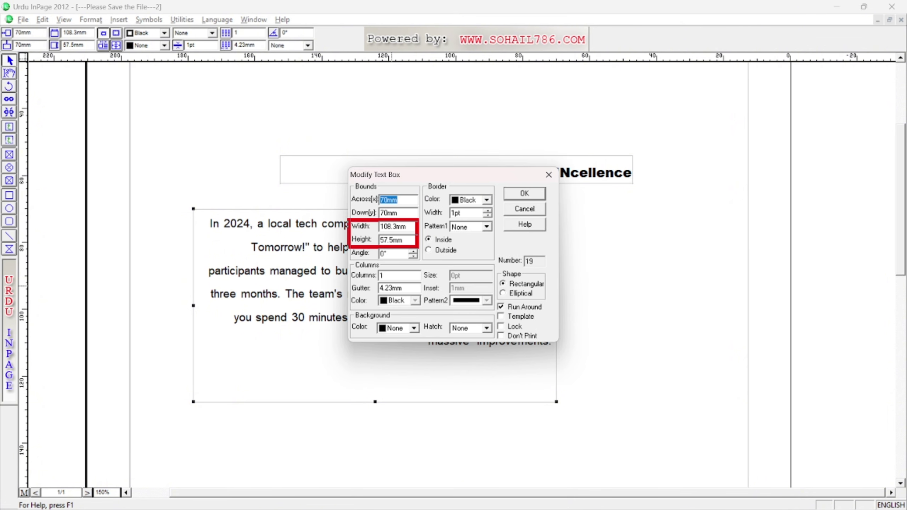
double_click(409, 225)
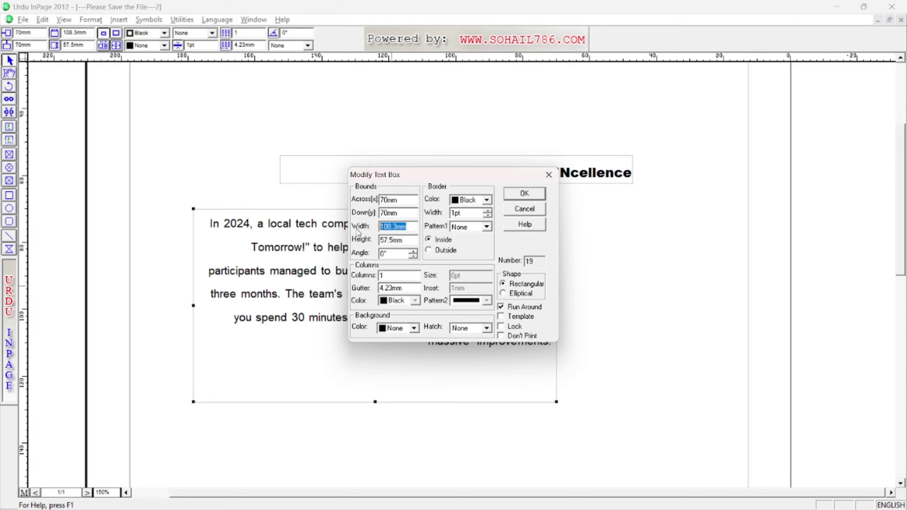
text(100)
click(524, 194)
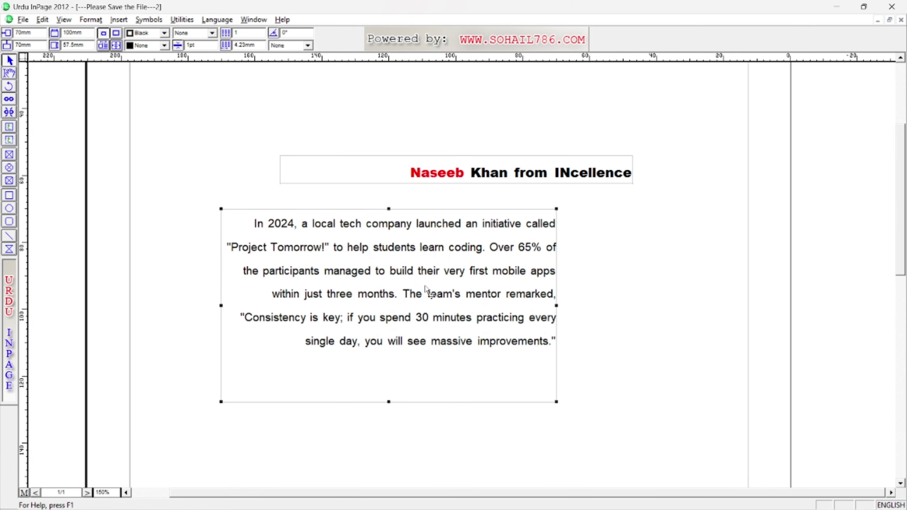
double_click(425, 288)
double_click(406, 240)
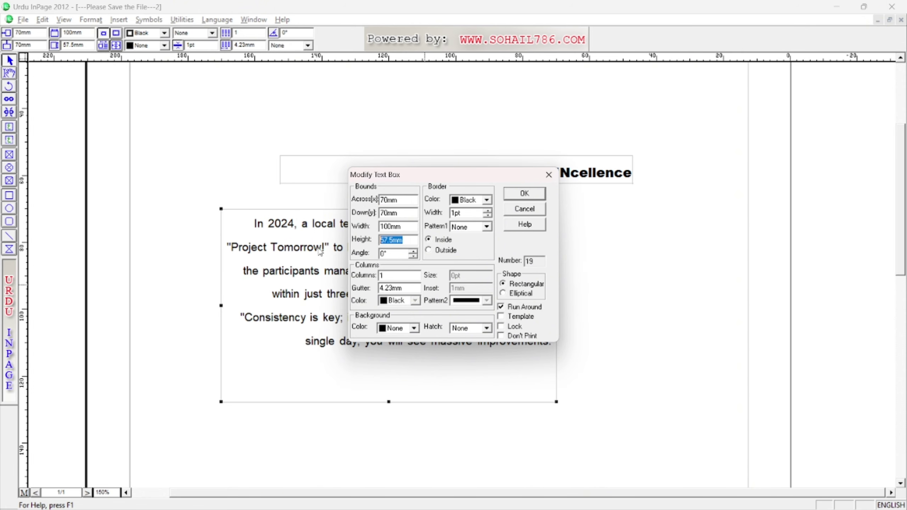
text(50)
click(518, 199)
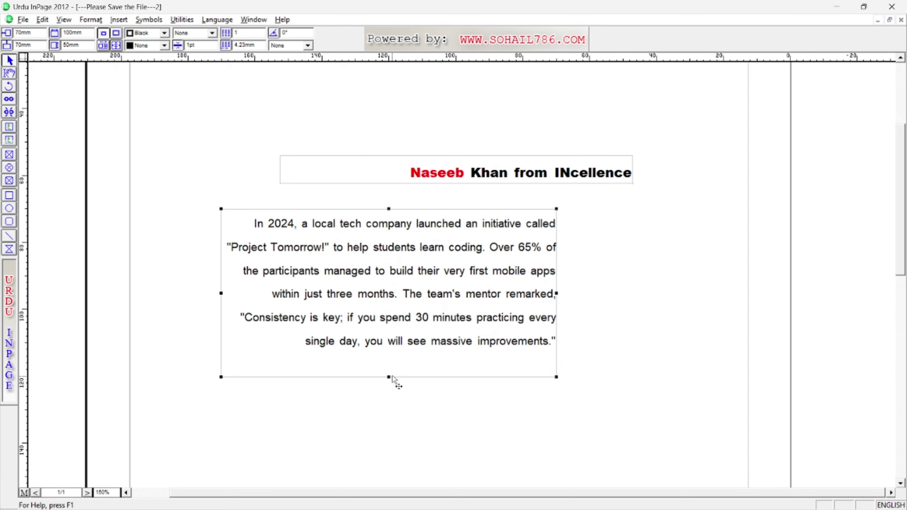
Rotate the text box to 12°, then set the angle back to 0°.
double_click(388, 340)
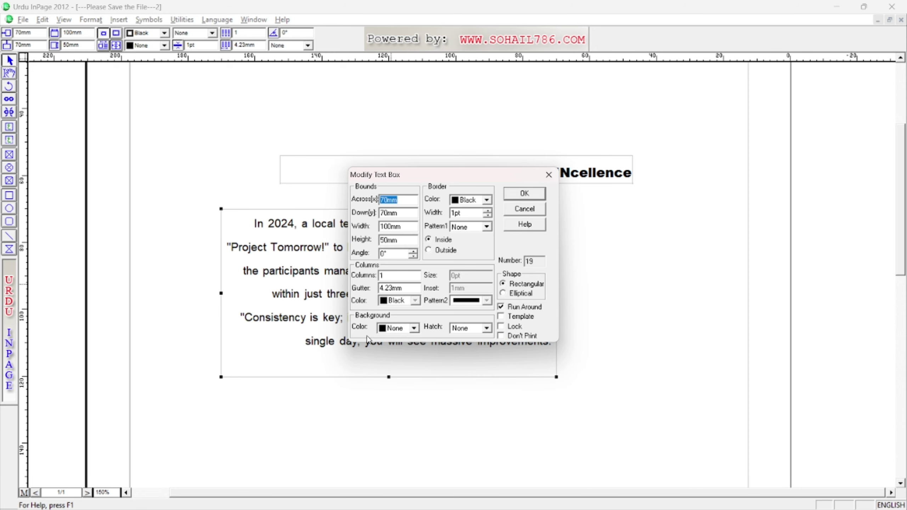
click(413, 251)
click(413, 252)
click(413, 251)
click(525, 193)
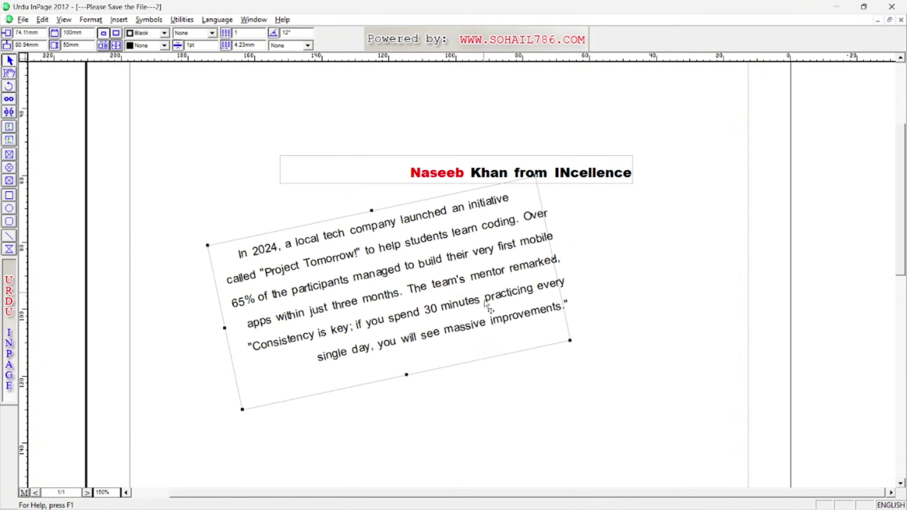
double_click(429, 284)
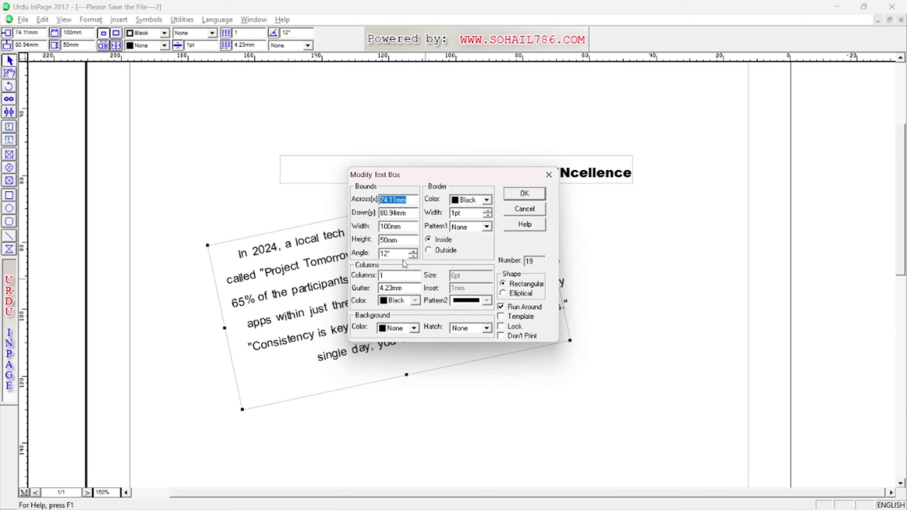
drag(395, 254, 339, 254)
text(0)
click(527, 198)
Set the text box to 2 columns with a 10mm gutter.
double_click(396, 289)
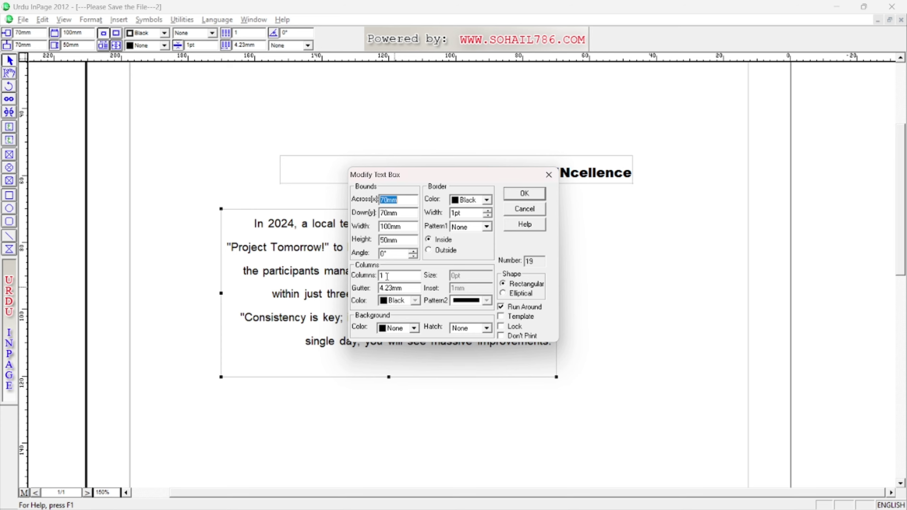
click(396, 274)
text(2)
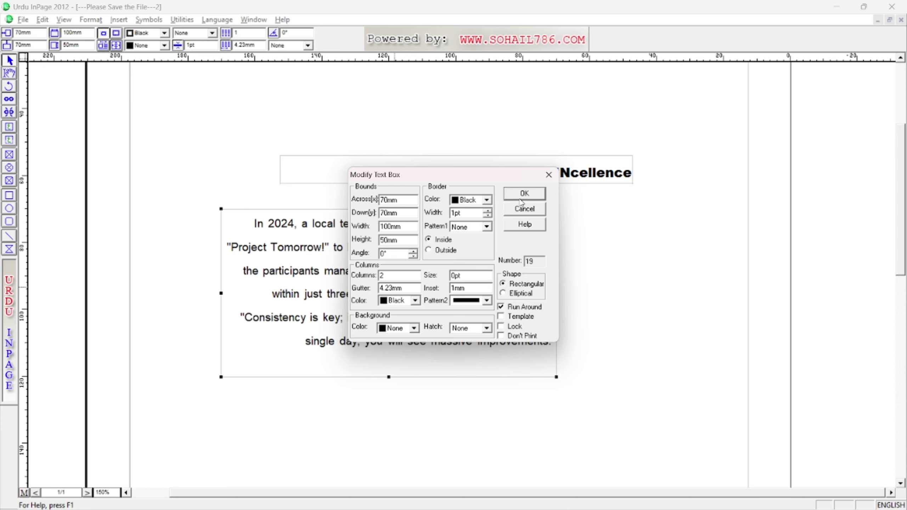
click(524, 195)
double_click(421, 286)
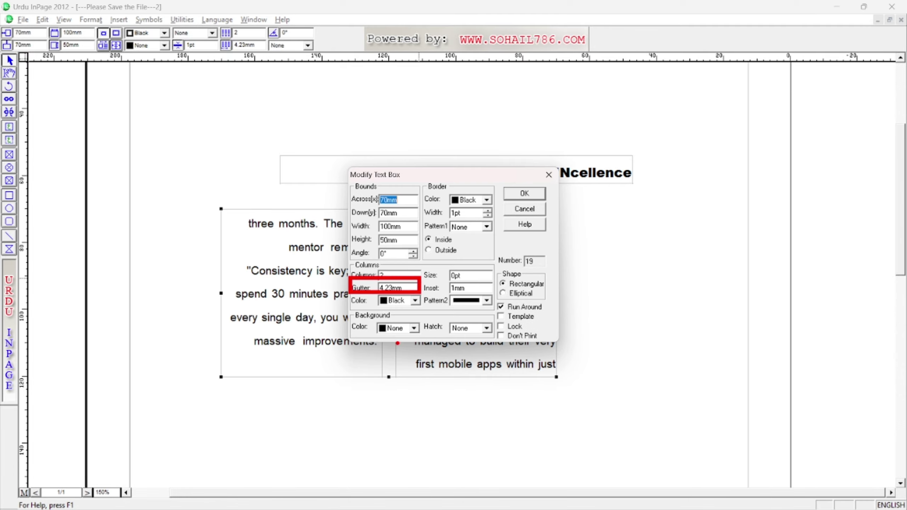
double_click(391, 288)
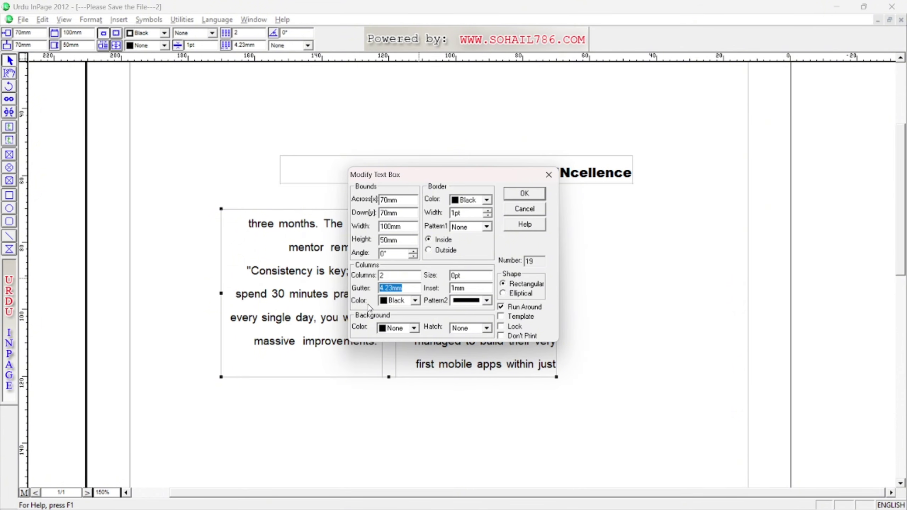
text(10)
click(525, 193)
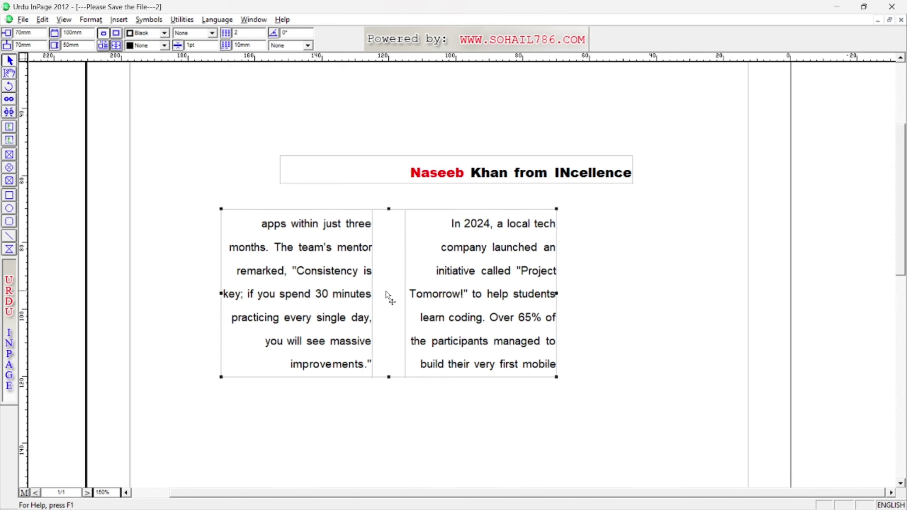
double_click(386, 293)
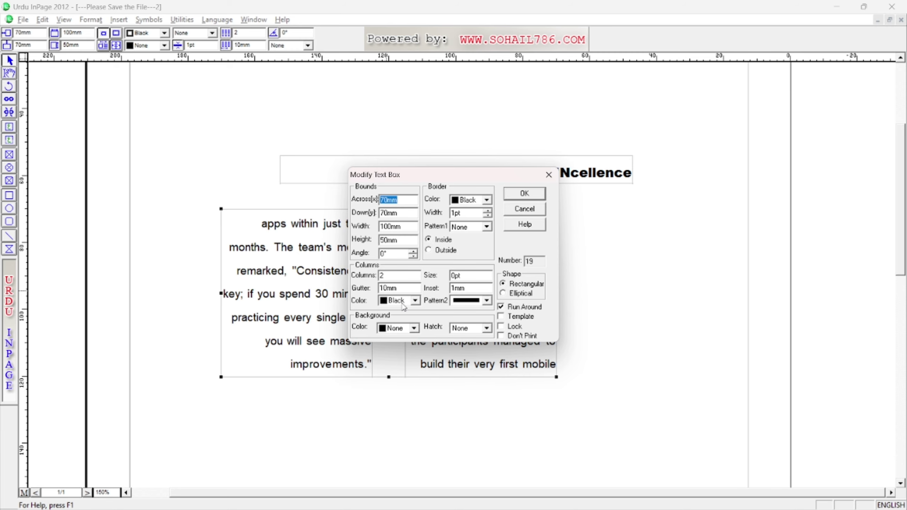
Give the column divider a gray colour and apply it.
click(415, 300)
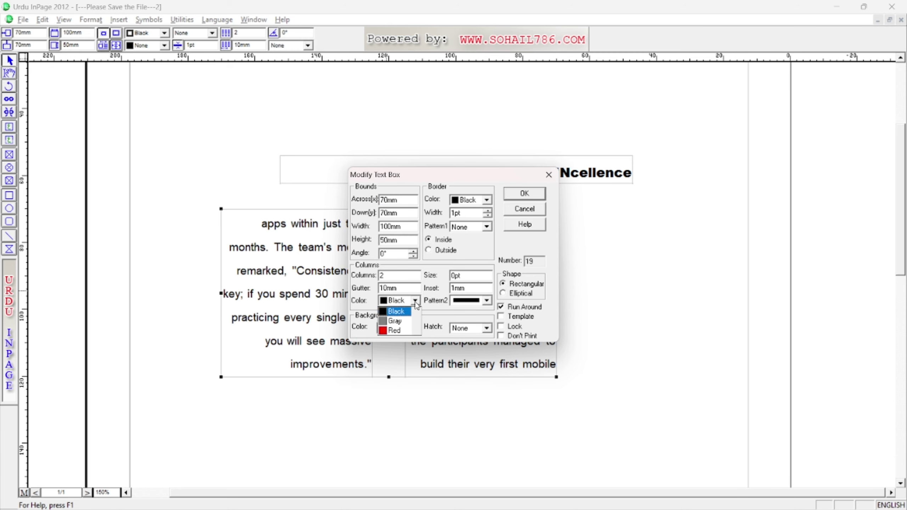
click(400, 323)
click(521, 195)
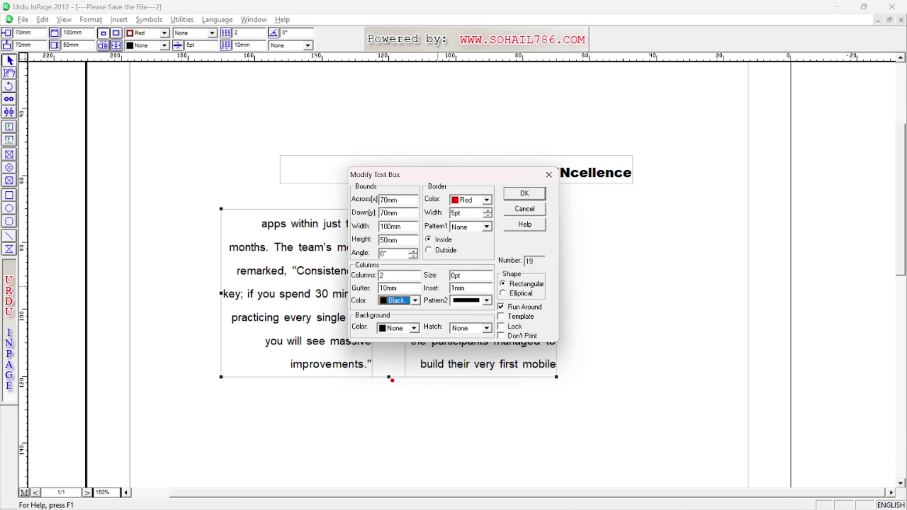
drag(389, 378, 390, 349)
Change the column divider to blue, 3pt thick, with a dotted pattern.
click(415, 300)
scroll(393, 324, down, 3)
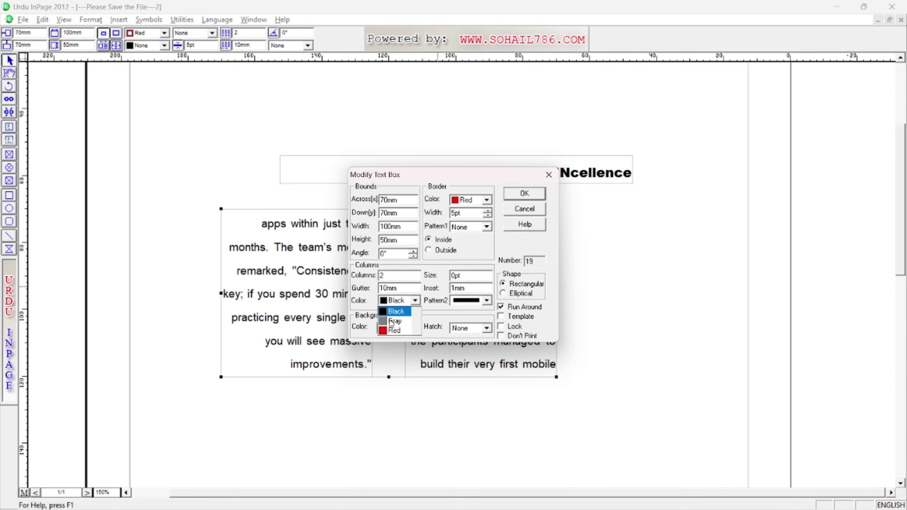
click(395, 330)
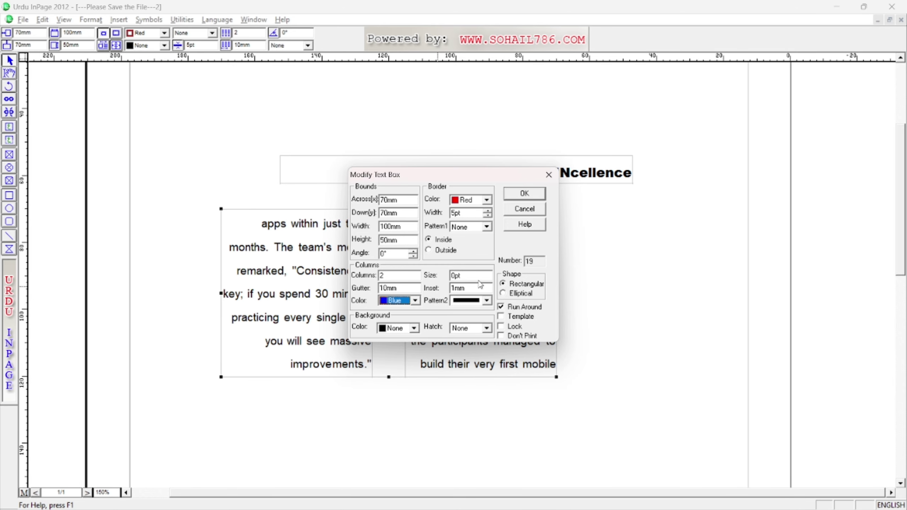
double_click(462, 276)
text(3)
click(486, 301)
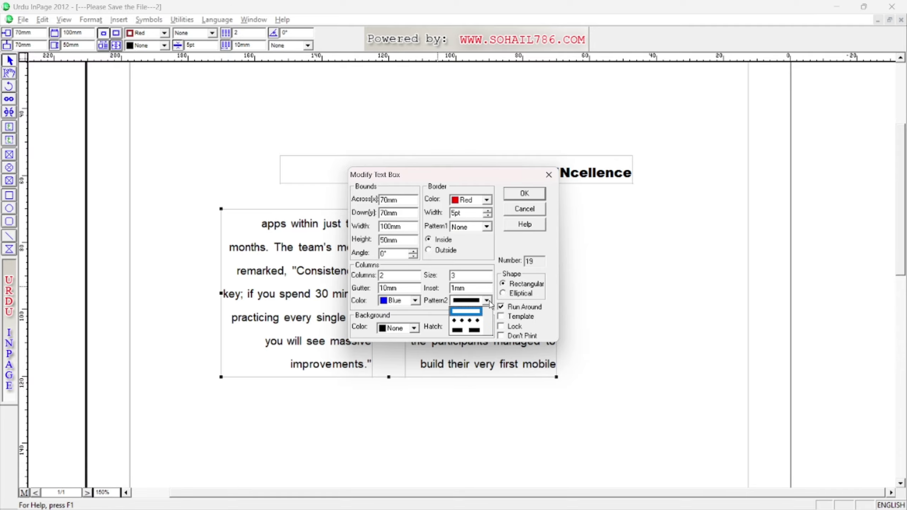
click(461, 321)
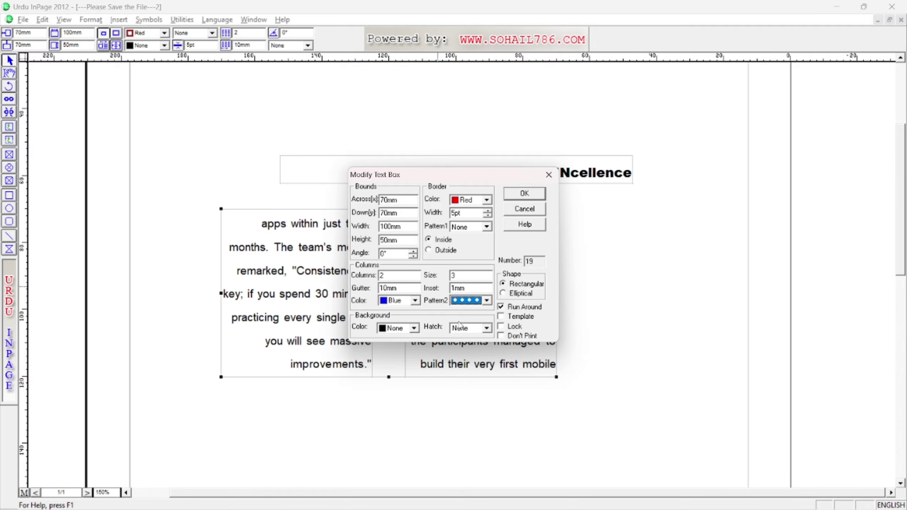
click(524, 194)
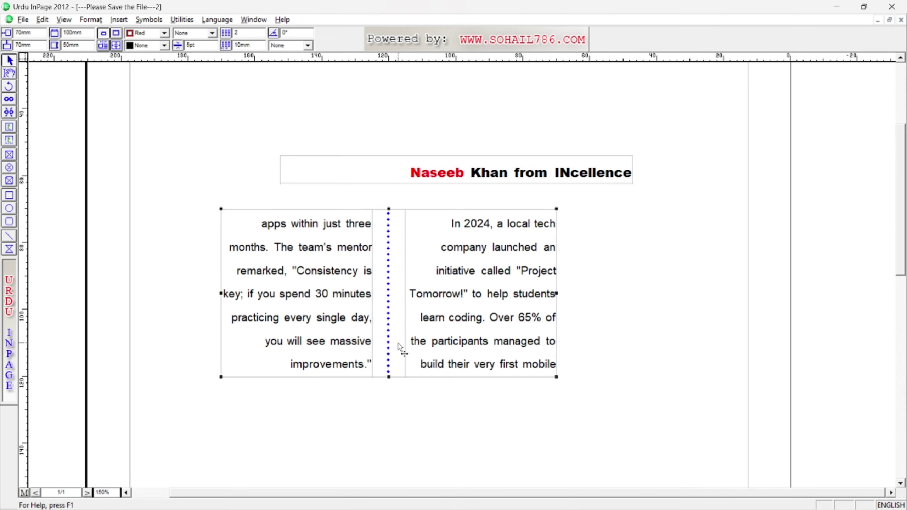
Set the box border to red, 6pt wide, with a solid line pattern.
double_click(395, 316)
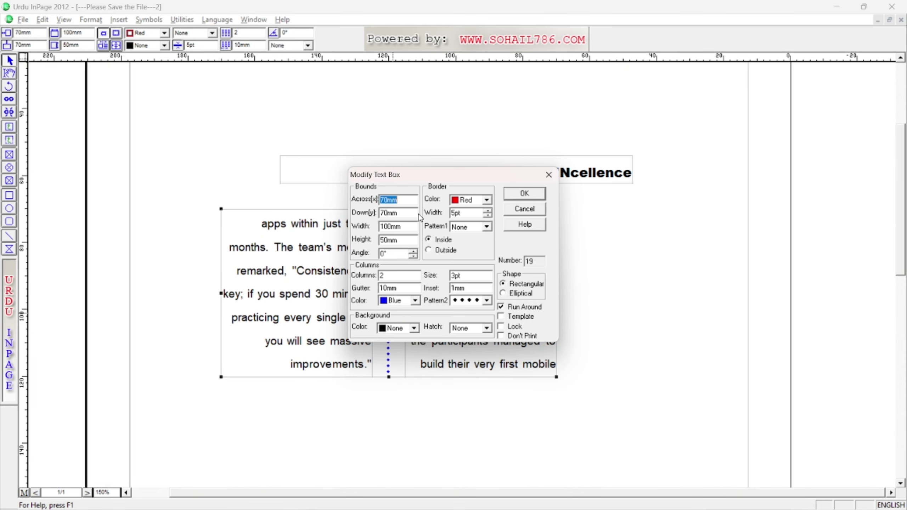
click(489, 201)
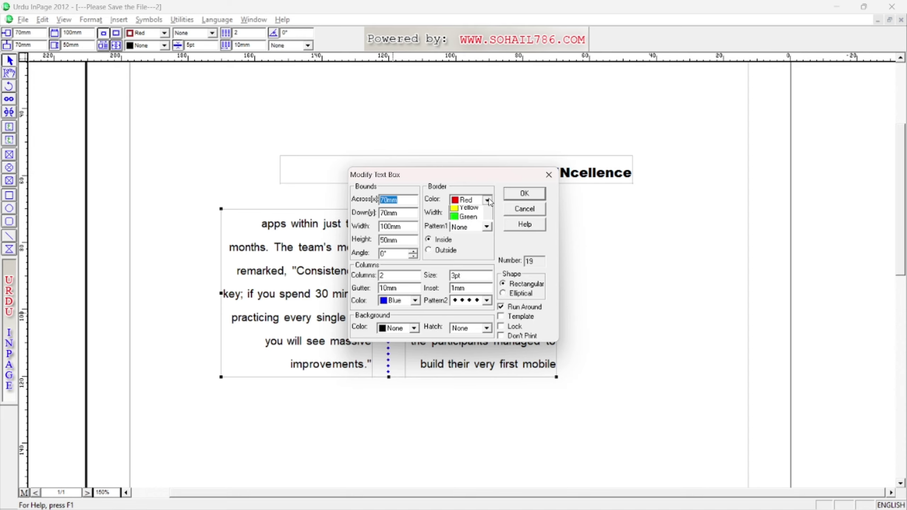
click(460, 240)
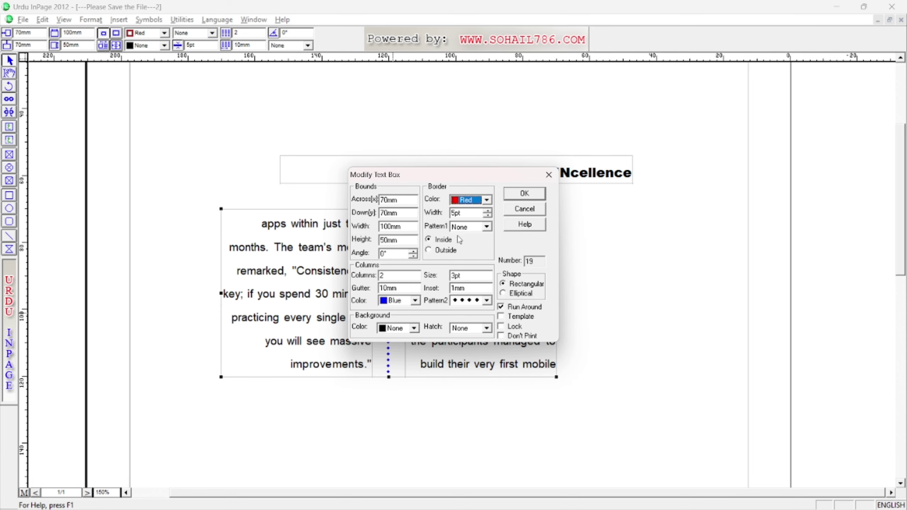
click(488, 212)
click(486, 226)
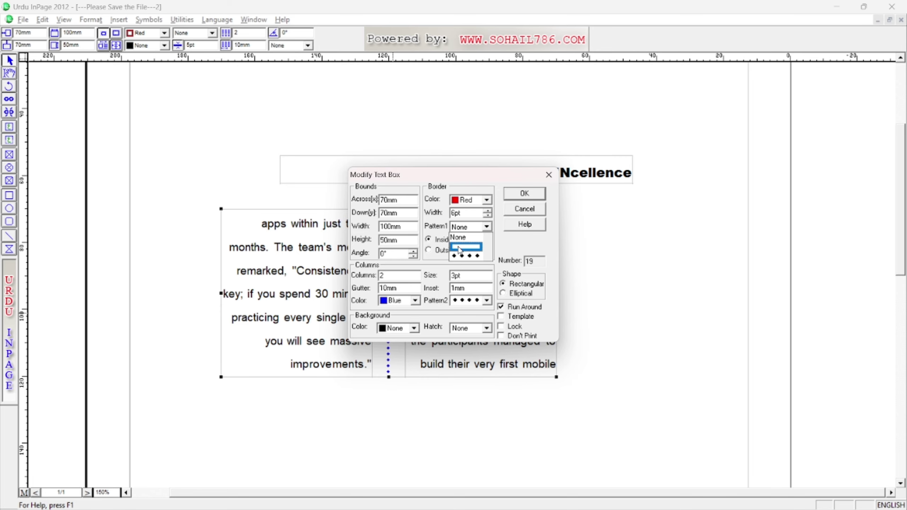
click(458, 248)
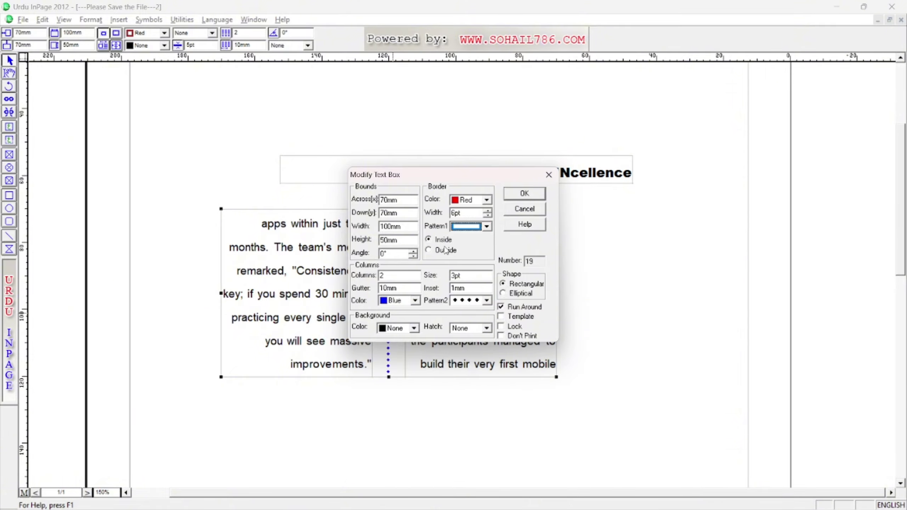
mouse_move(220, 377)
mouse_down()
mouse_move(234, 357)
mouse_move(242, 368)
mouse_move(227, 412)
mouse_move(221, 405)
mouse_move(236, 415)
mouse_up()
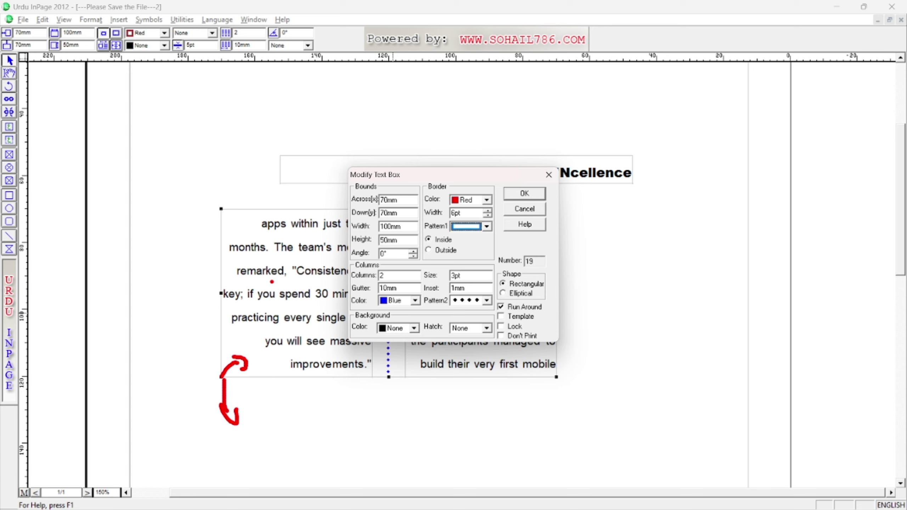
key(Escape)
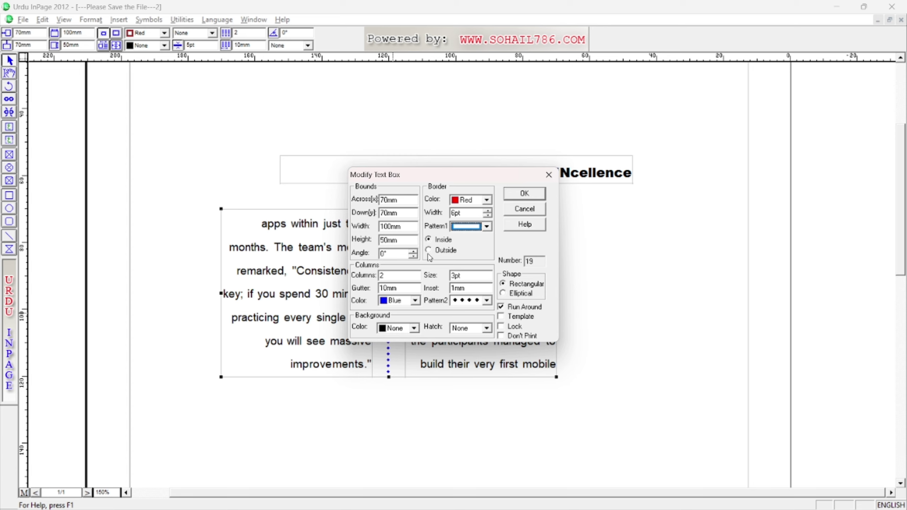
click(524, 194)
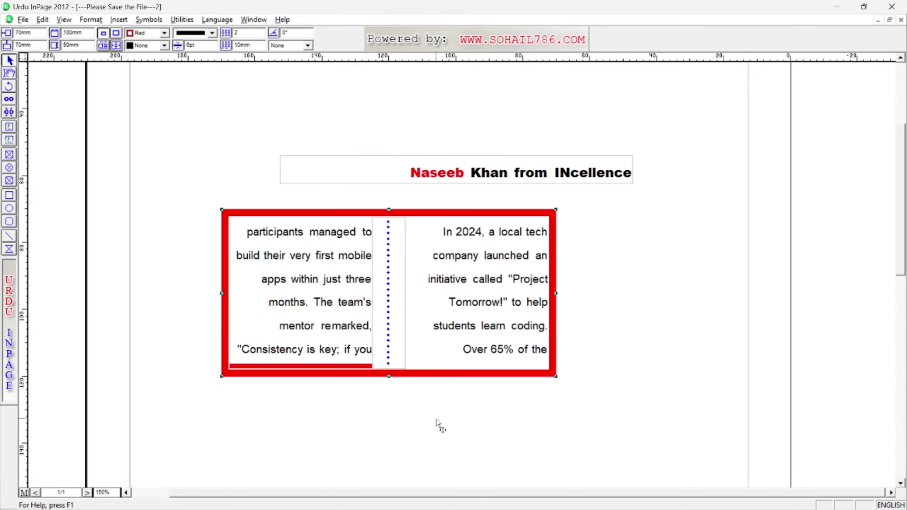
Place the text box border outside the box.
double_click(472, 302)
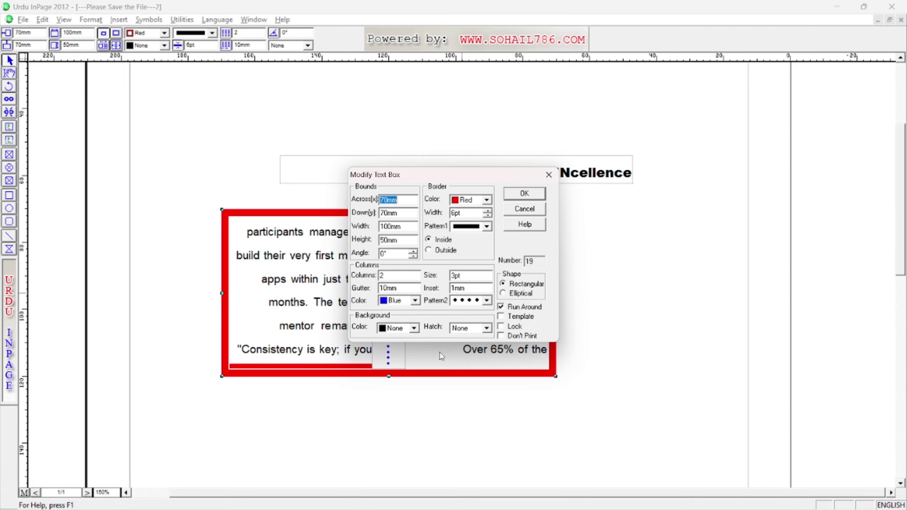
click(453, 251)
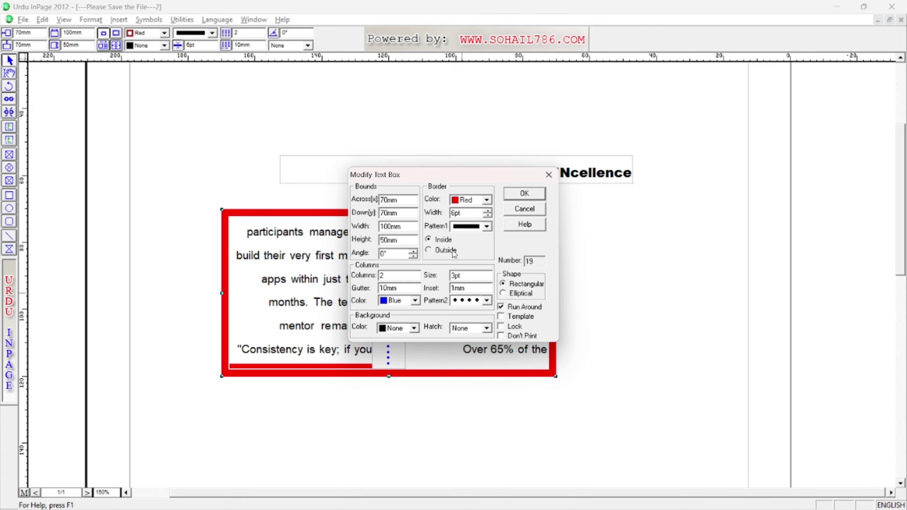
click(522, 195)
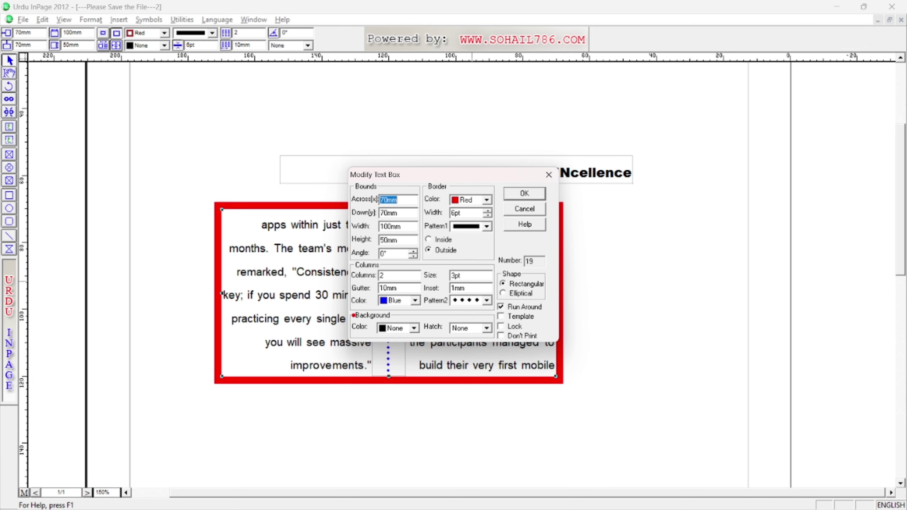
Fill the text box background with gray.
click(397, 328)
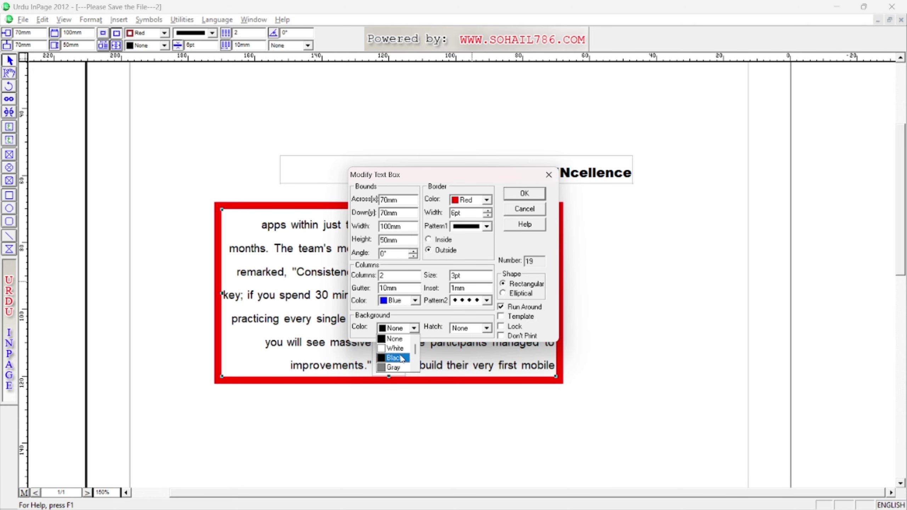
click(393, 367)
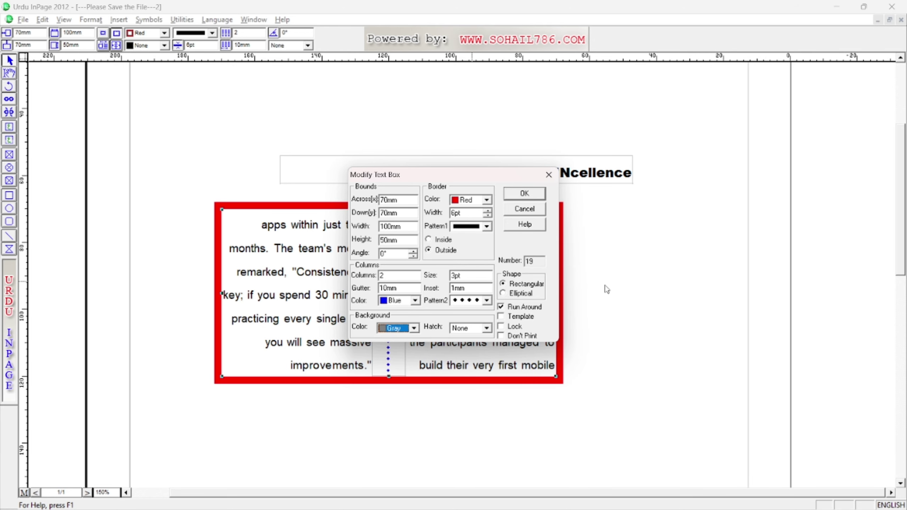
mouse_move(579, 226)
mouse_down()
mouse_move(607, 240)
mouse_move(566, 431)
mouse_move(211, 393)
mouse_move(237, 209)
mouse_move(303, 178)
mouse_up()
drag(494, 298, 495, 314)
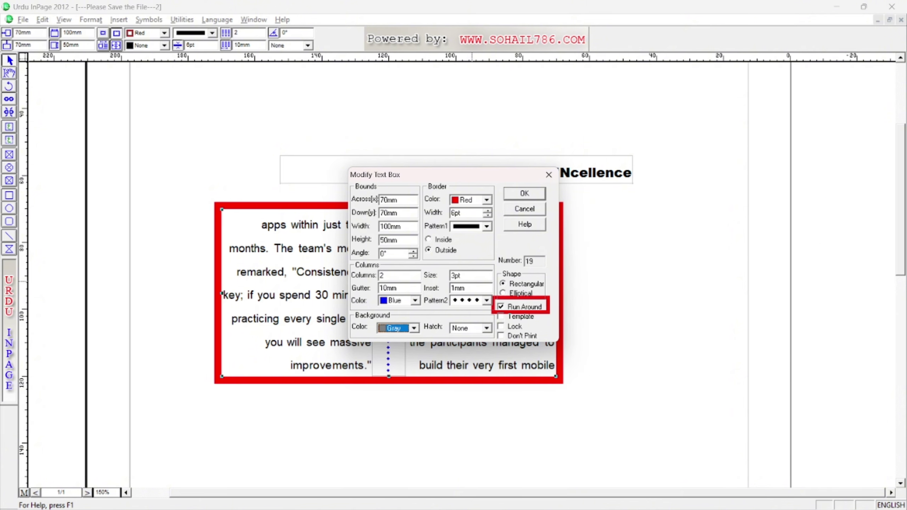
click(526, 194)
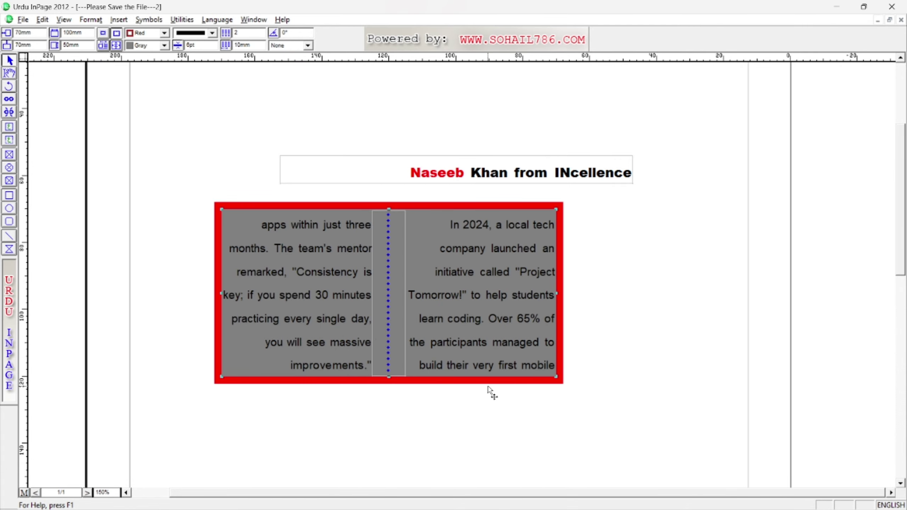
Apply a diagonal background hatch pattern to the box.
double_click(472, 296)
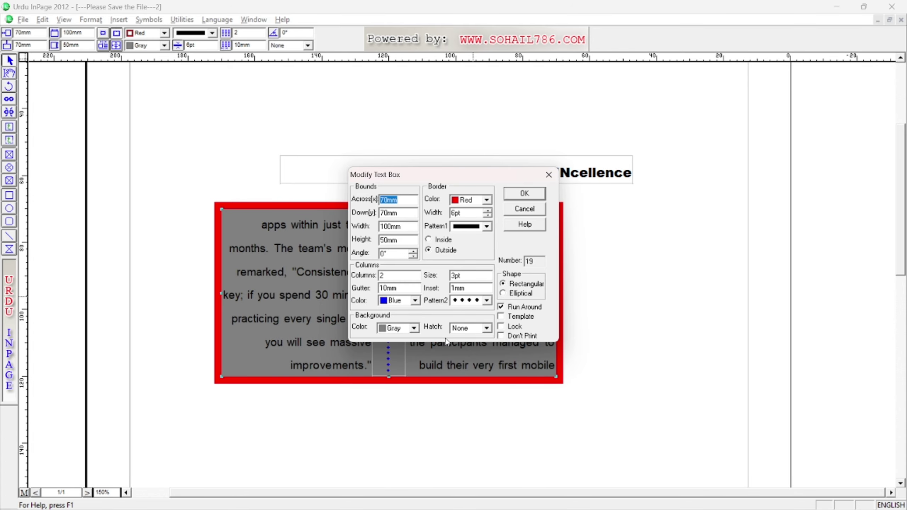
click(488, 328)
click(487, 328)
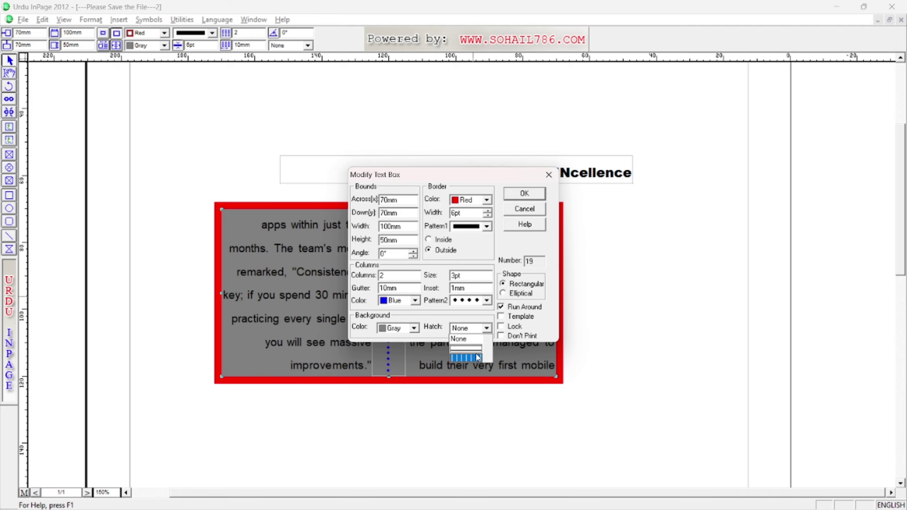
scroll(479, 357, down, 2)
click(466, 357)
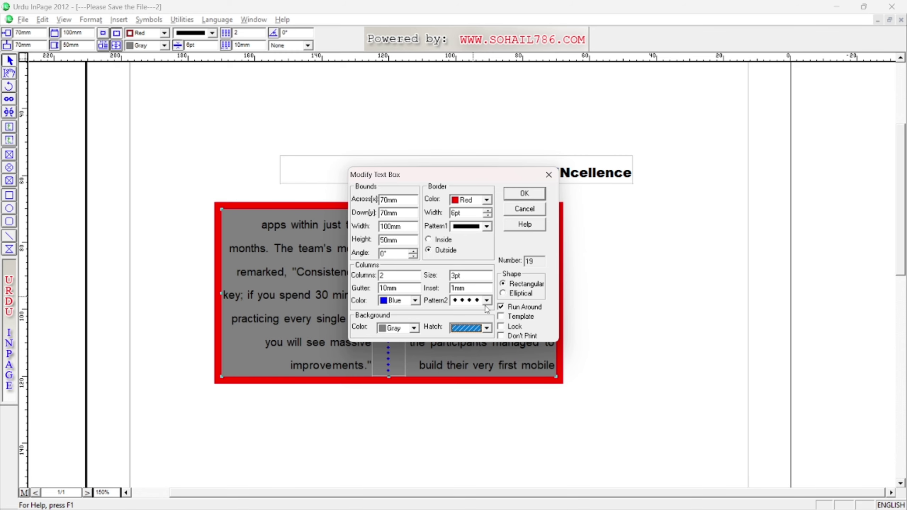
click(521, 193)
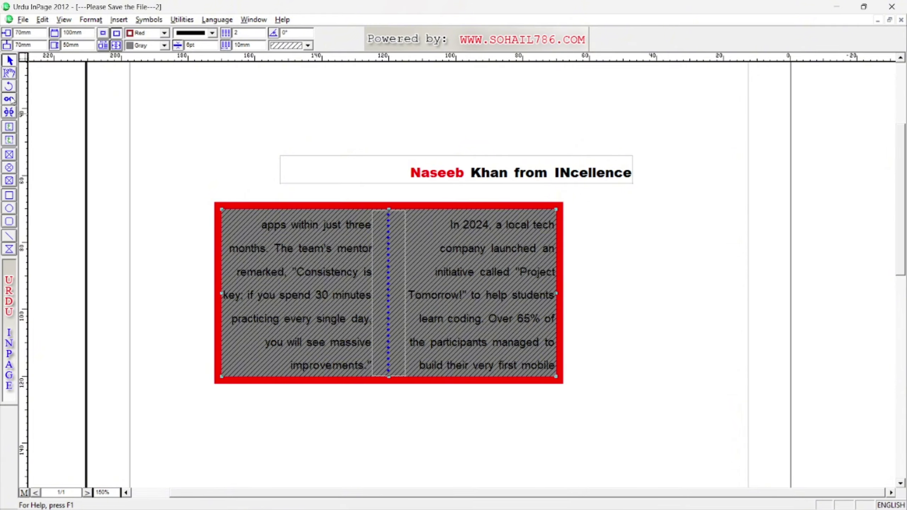
click(9, 74)
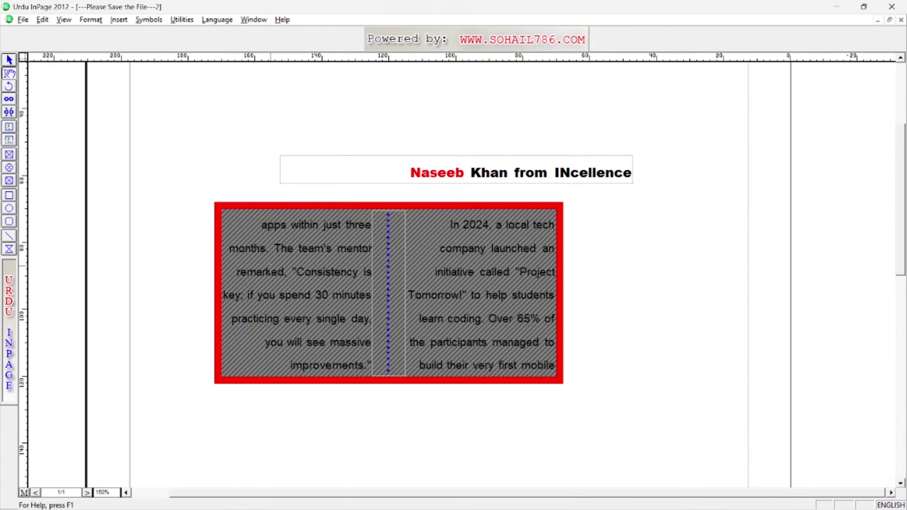
Select all the text in both columns and colour it White.
click(271, 275)
key(ctrl+a)
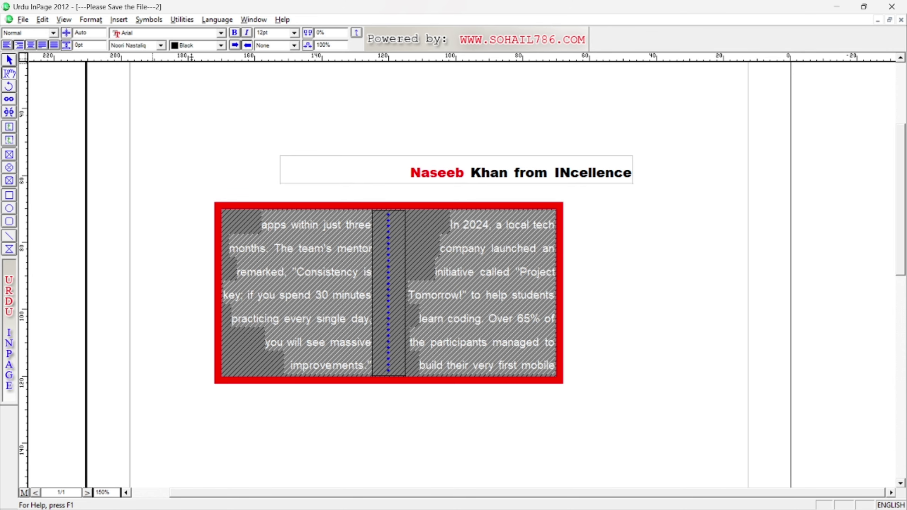
click(221, 45)
scroll(183, 86, down, 3)
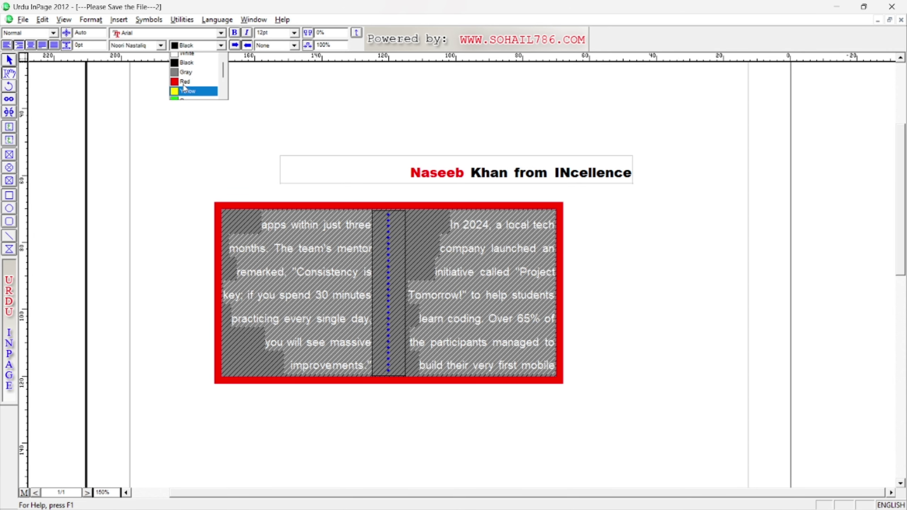
click(189, 86)
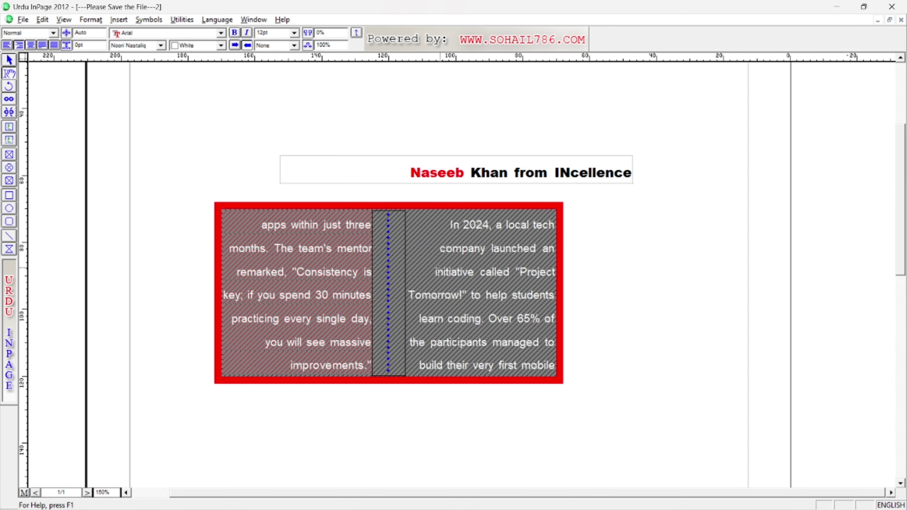
click(304, 180)
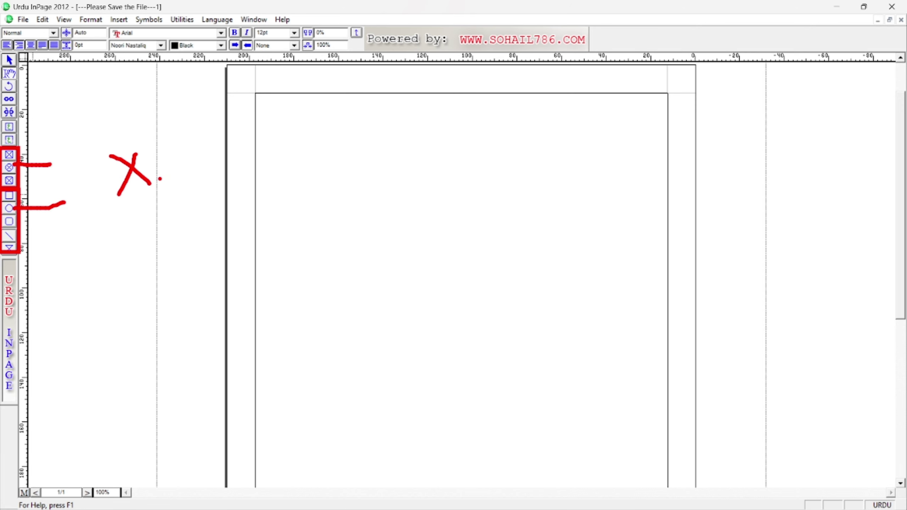
Draw an on-screen annotation and handwrite a note about shapes.
mouse_move(157, 177)
mouse_down()
mouse_move(221, 199)
mouse_move(237, 156)
mouse_move(257, 164)
mouse_up()
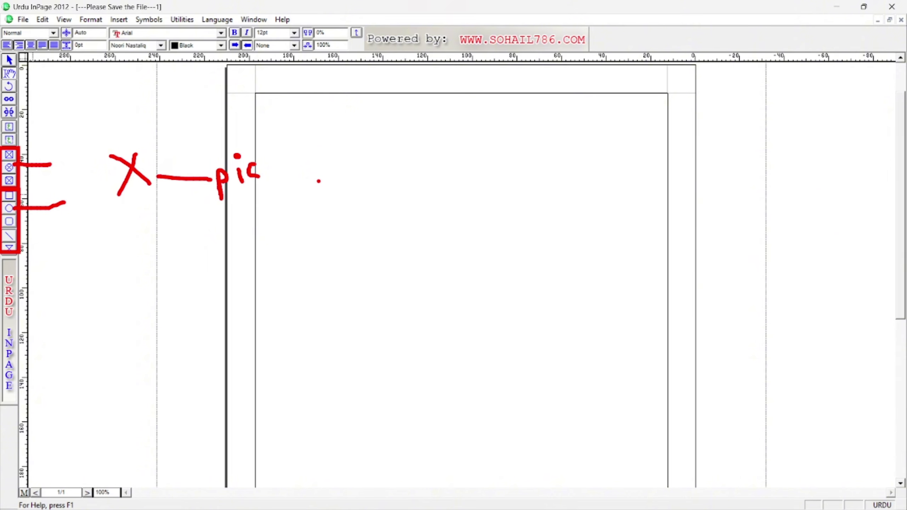
mouse_move(63, 194)
mouse_down()
mouse_move(83, 225)
mouse_move(69, 236)
mouse_up()
drag(114, 216, 107, 246)
mouse_move(118, 214)
mouse_down()
mouse_move(119, 238)
mouse_move(136, 238)
mouse_up()
mouse_move(149, 224)
mouse_down()
mouse_move(142, 240)
mouse_move(161, 238)
mouse_up()
mouse_move(163, 217)
mouse_down()
mouse_move(174, 247)
mouse_move(212, 231)
mouse_up()
drag(215, 210, 222, 236)
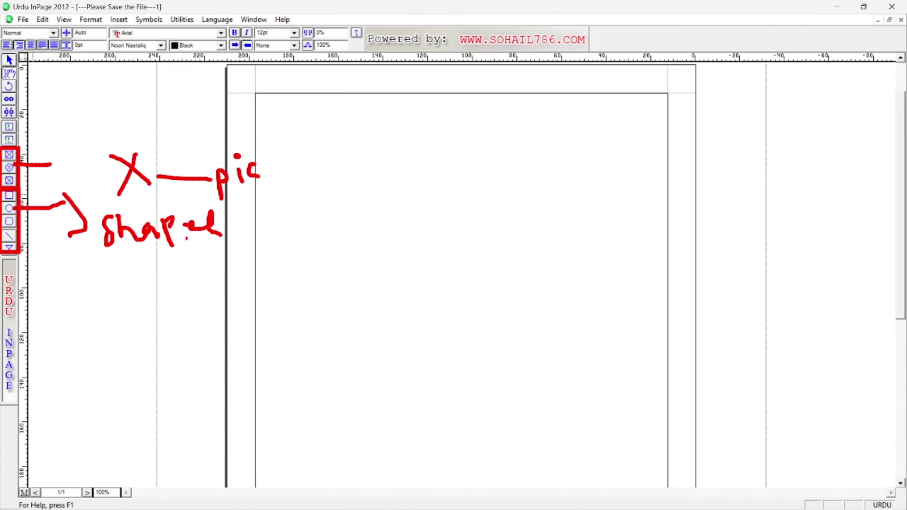
Draw a large rectangular picture box near the top of the blank page.
click(9, 155)
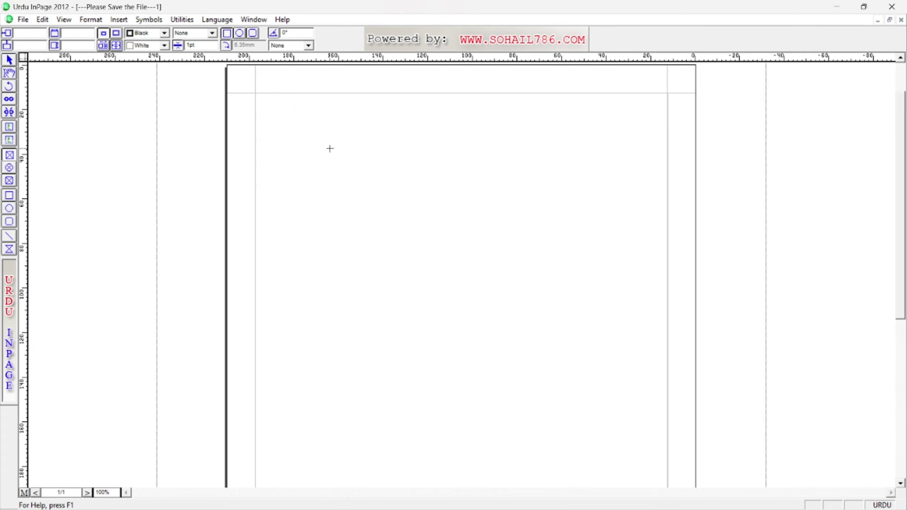
drag(317, 134, 570, 304)
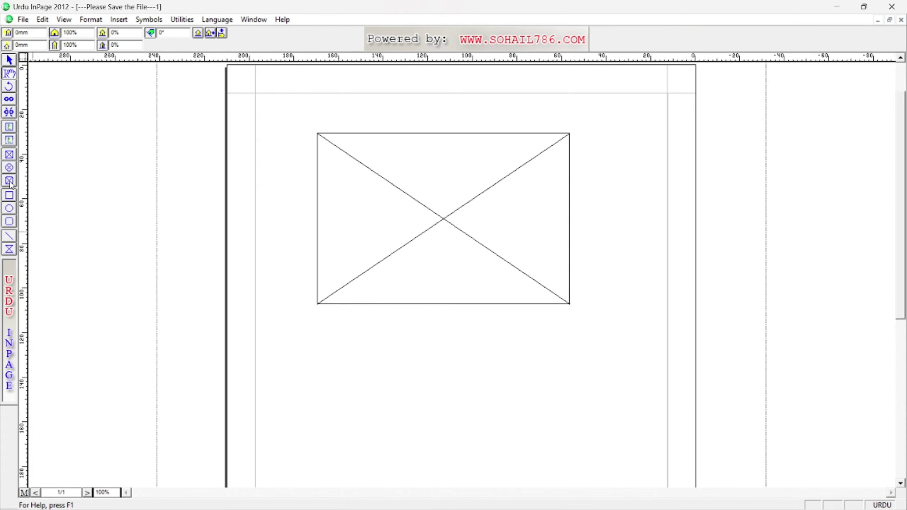
mouse_move(1, 143)
mouse_down()
mouse_move(26, 165)
mouse_move(267, 200)
mouse_up()
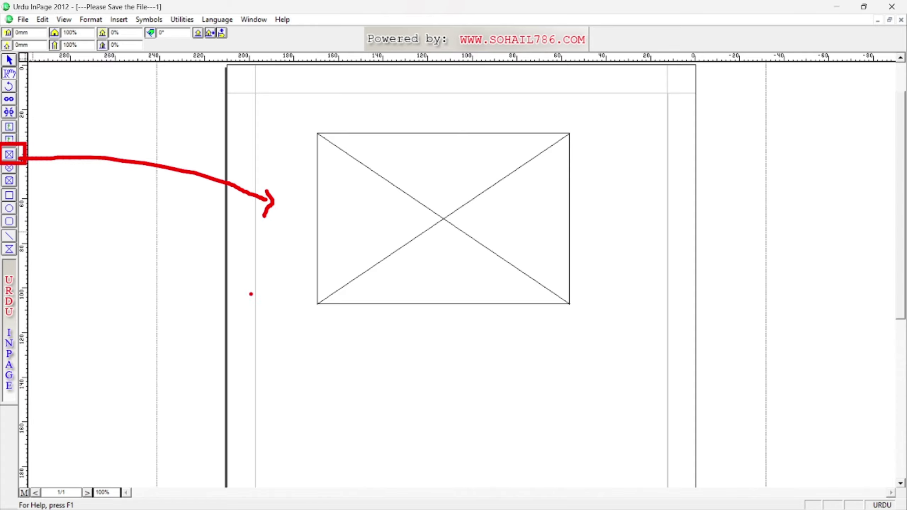
key(Escape)
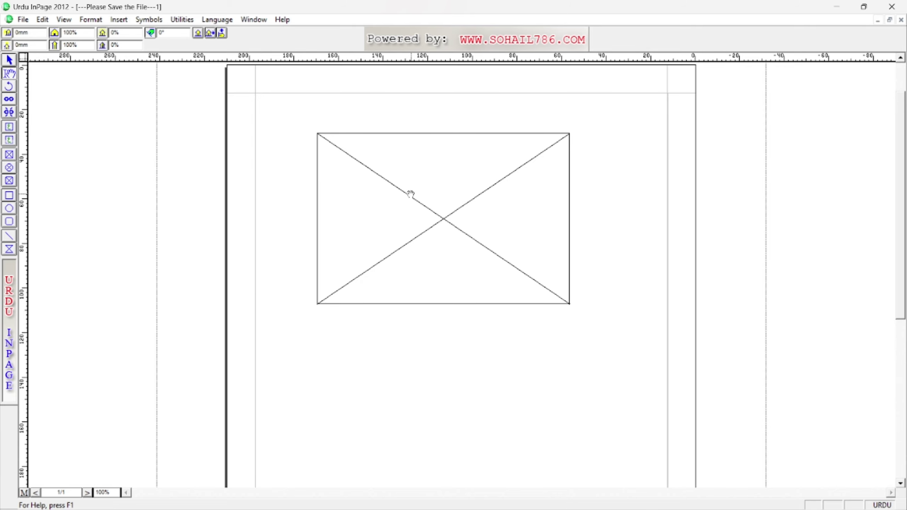
drag(1, 52, 20, 82)
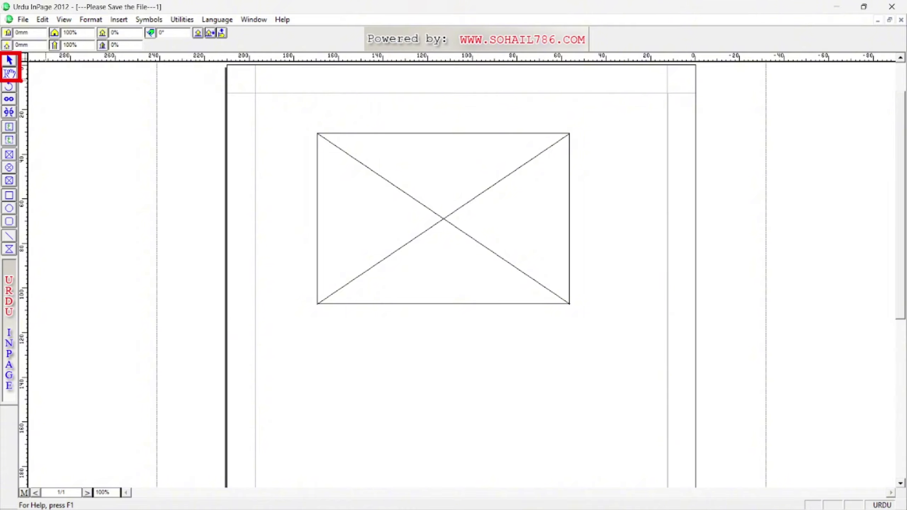
key(Escape)
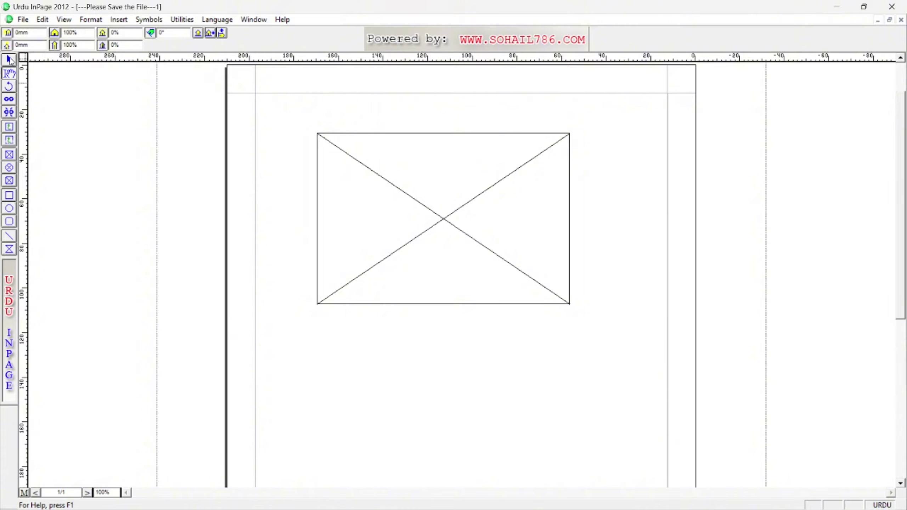
click(12, 61)
Open the picture box's Modify Object settings and mark up the shape options on screen.
double_click(474, 246)
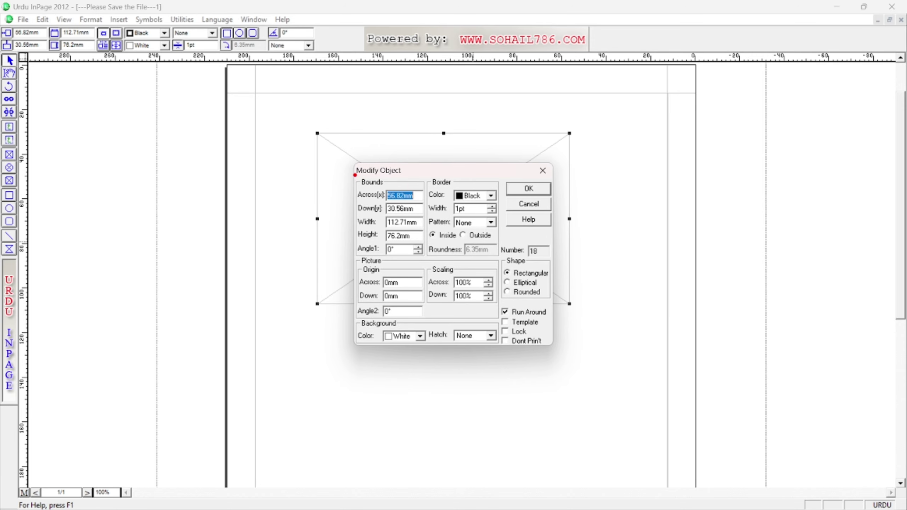
drag(353, 173, 426, 260)
drag(429, 174, 516, 272)
drag(356, 252, 424, 313)
drag(429, 259, 500, 312)
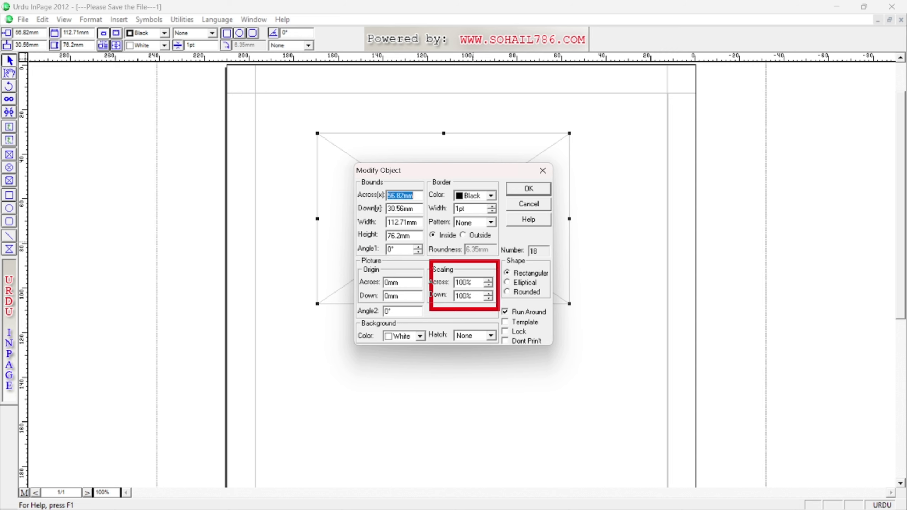
mouse_move(353, 321)
mouse_down()
mouse_move(425, 347)
mouse_move(513, 354)
mouse_up()
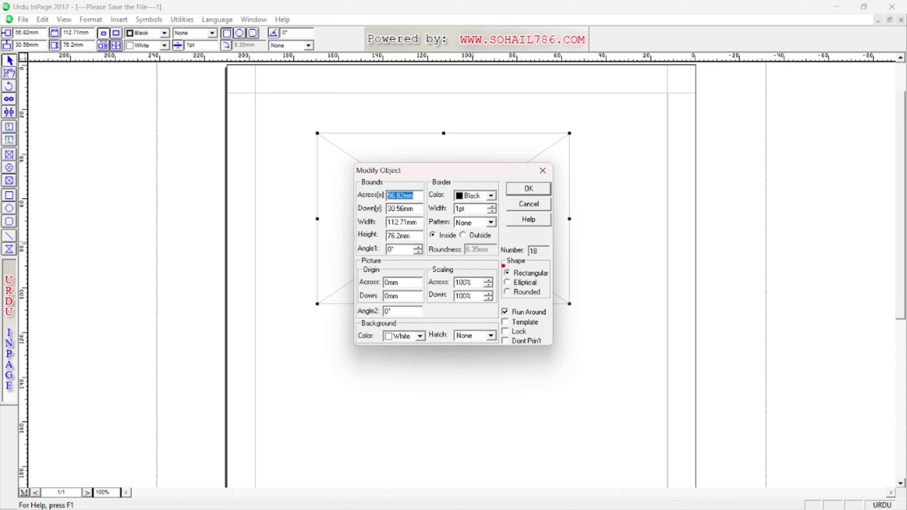
drag(502, 255, 555, 312)
drag(496, 306, 549, 352)
Set the picture box shape to Elliptical, apply it, and recheck its properties unchanged.
click(520, 285)
click(529, 189)
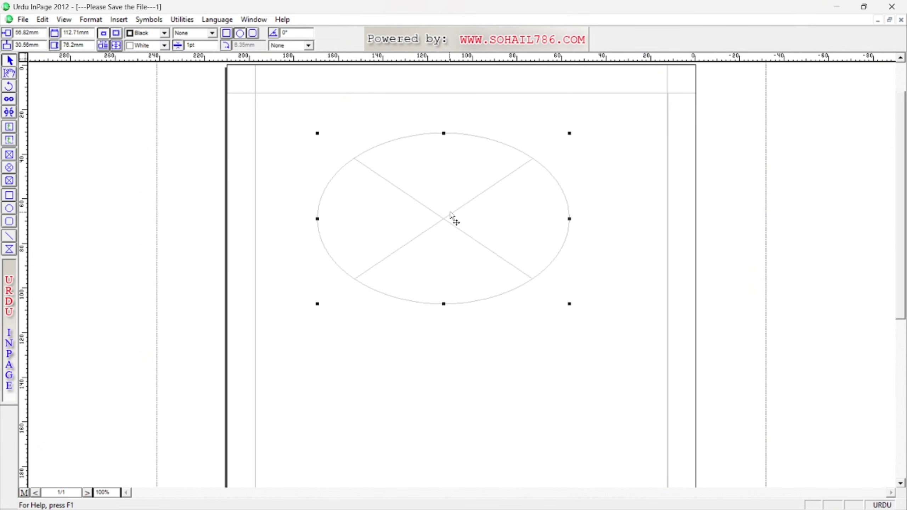
double_click(447, 220)
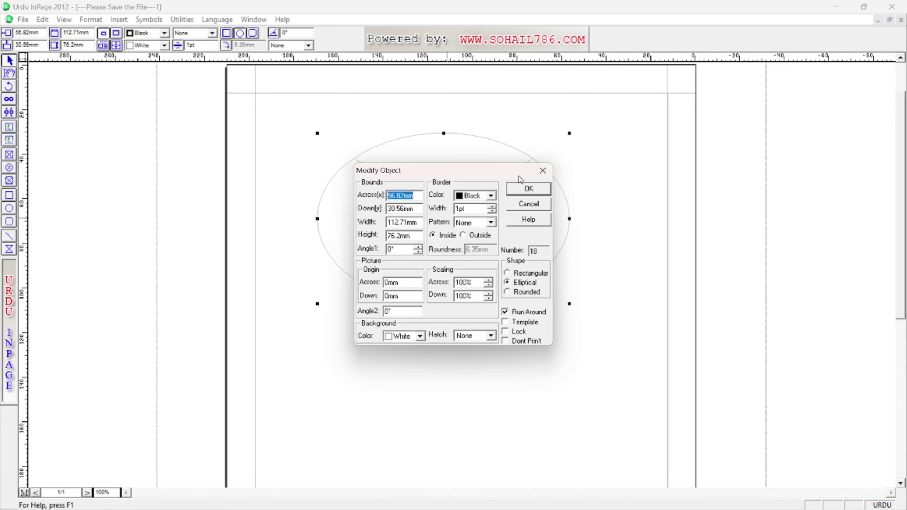
click(543, 171)
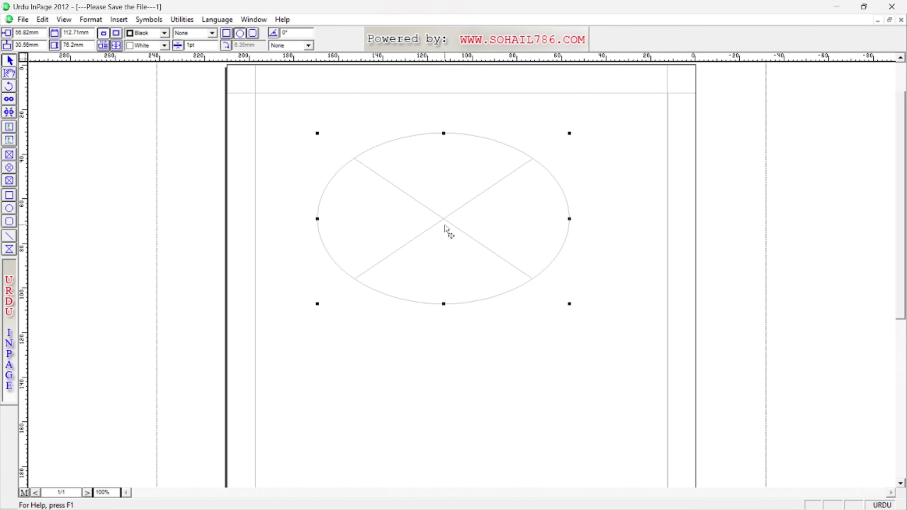
click(9, 73)
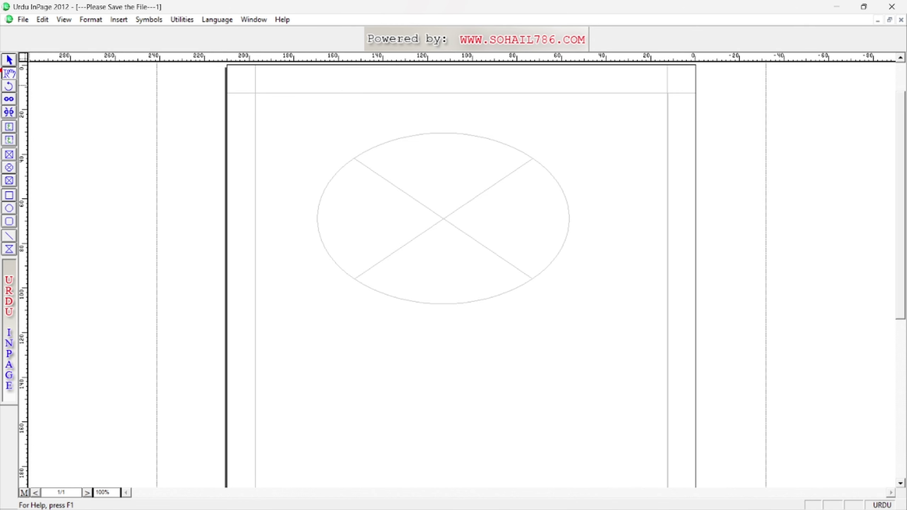
Open Import Picture for the ellipse picture box.
mouse_move(1, 68)
mouse_down()
mouse_move(16, 83)
mouse_move(209, 152)
mouse_move(291, 204)
mouse_move(290, 215)
mouse_up()
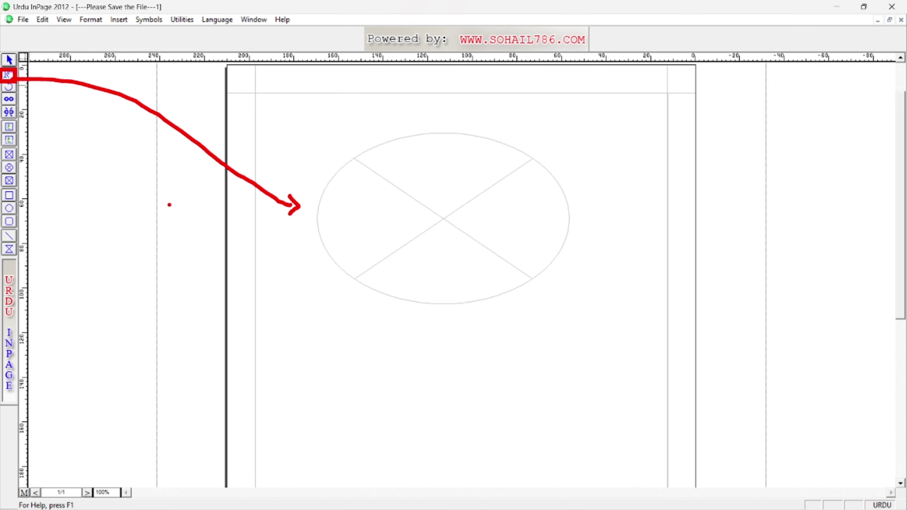
key(Escape)
click(445, 223)
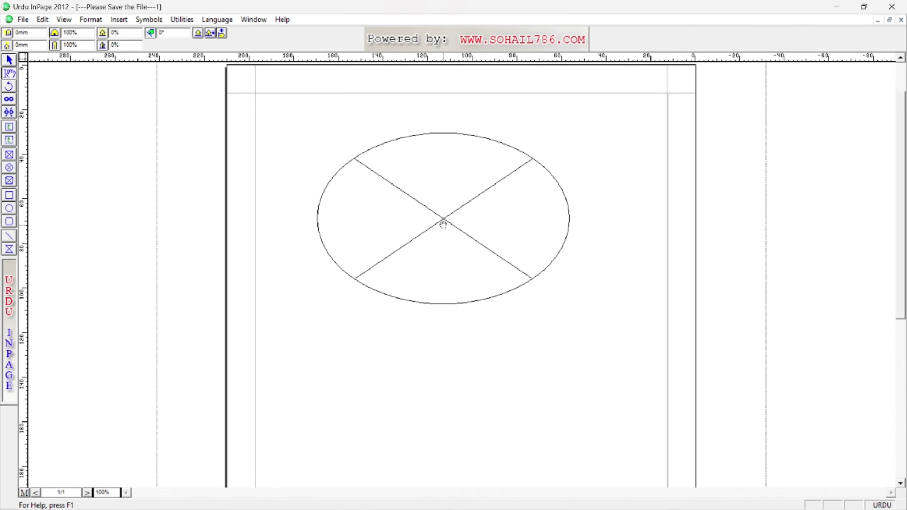
double_click(439, 222)
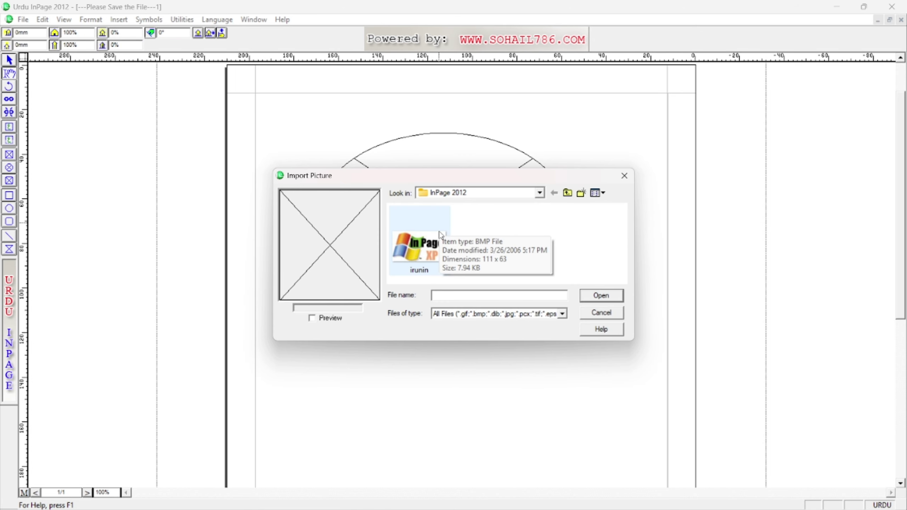
mouse_move(425, 183)
mouse_down()
mouse_move(483, 203)
mouse_move(471, 202)
mouse_up()
key(Escape)
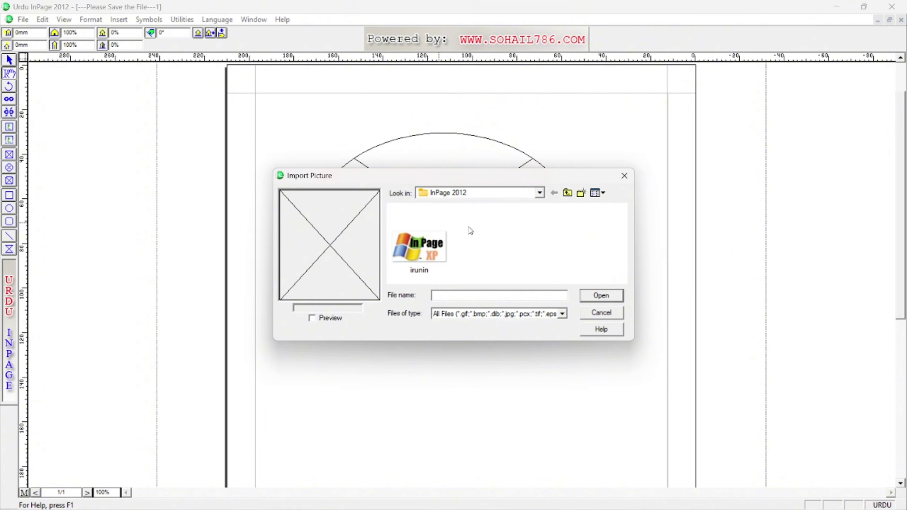
Browse Look in to Desktop > New folder, close the empty import, and minimize InPage.
click(539, 193)
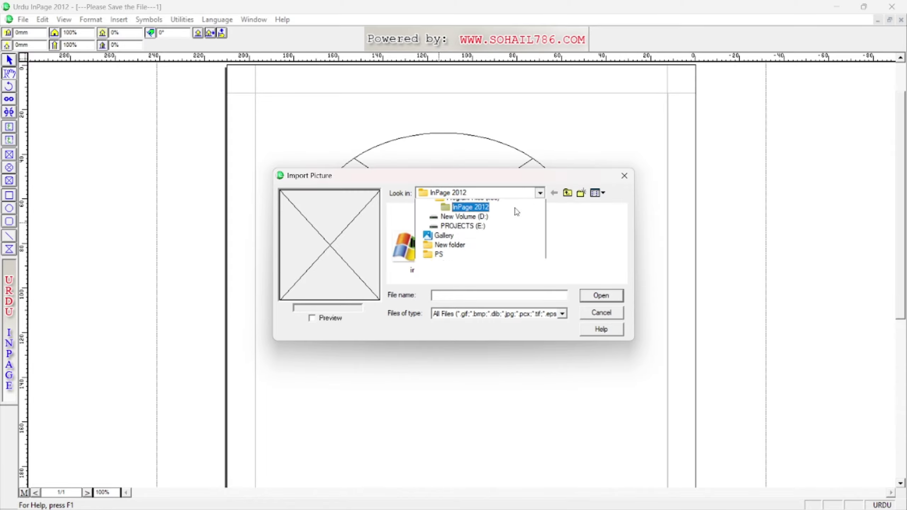
click(442, 202)
scroll(452, 258, down, 3)
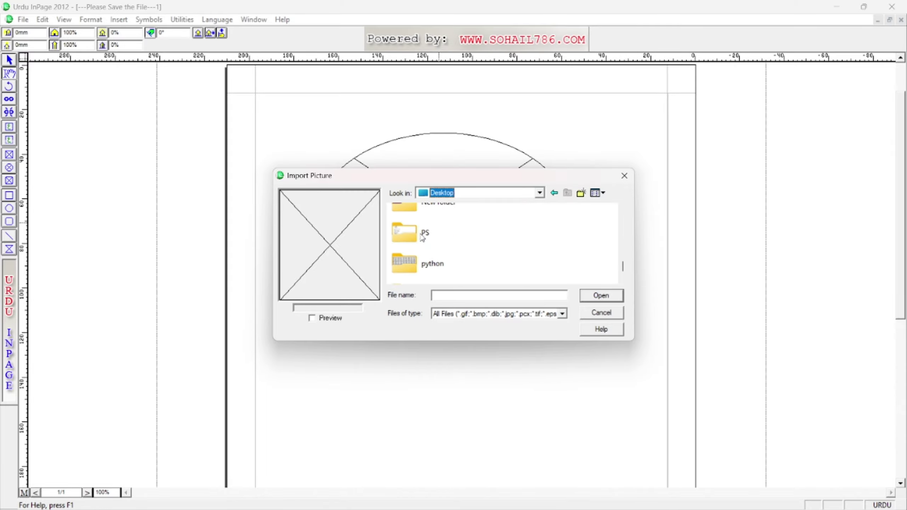
scroll(411, 250, up, 3)
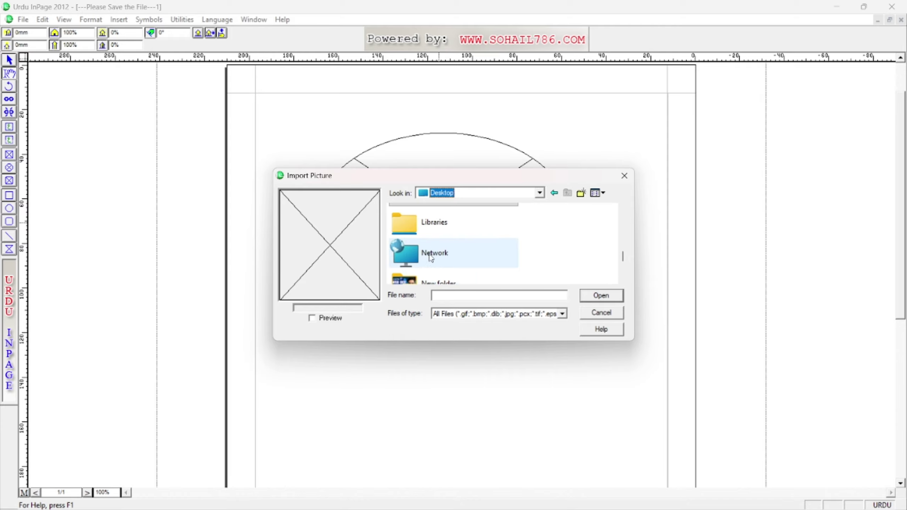
scroll(410, 244, down, 1)
double_click(415, 229)
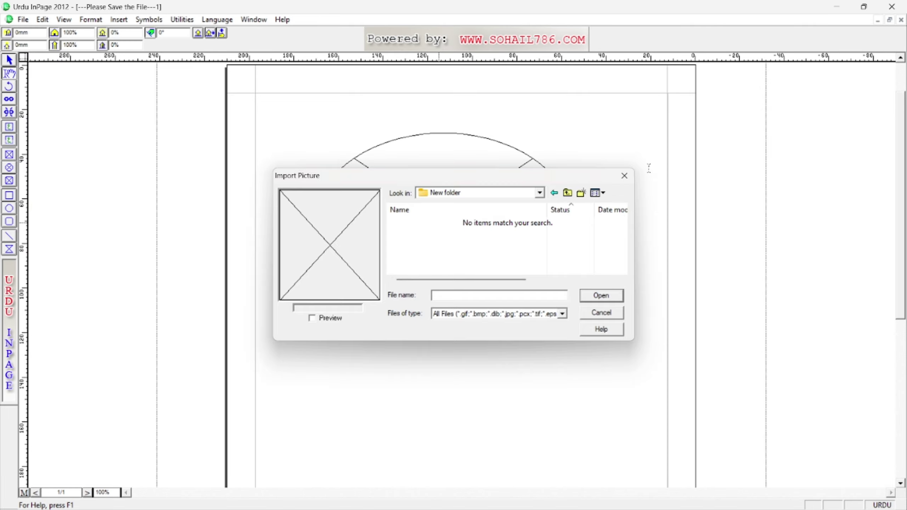
click(625, 175)
click(839, 8)
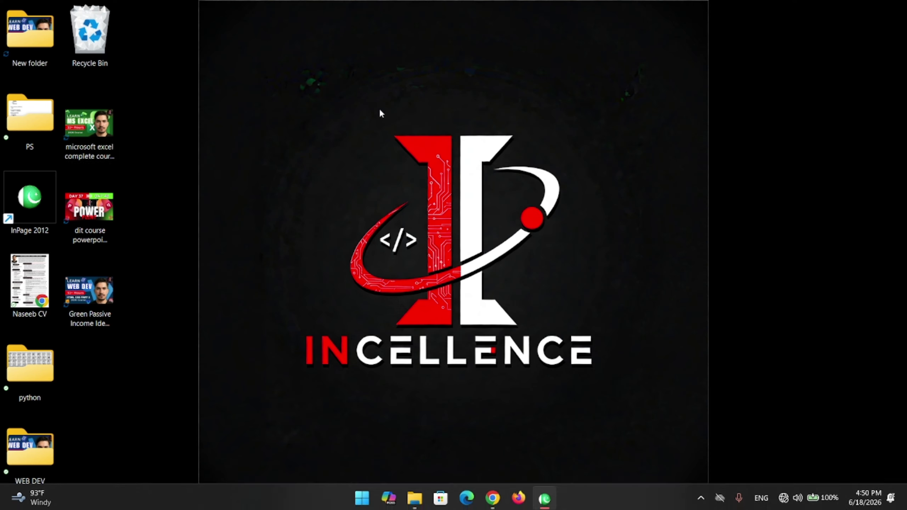
View the three images in the desktop's New folder, then close it and restore InPage.
double_click(32, 39)
drag(134, 213, 435, 84)
click(251, 217)
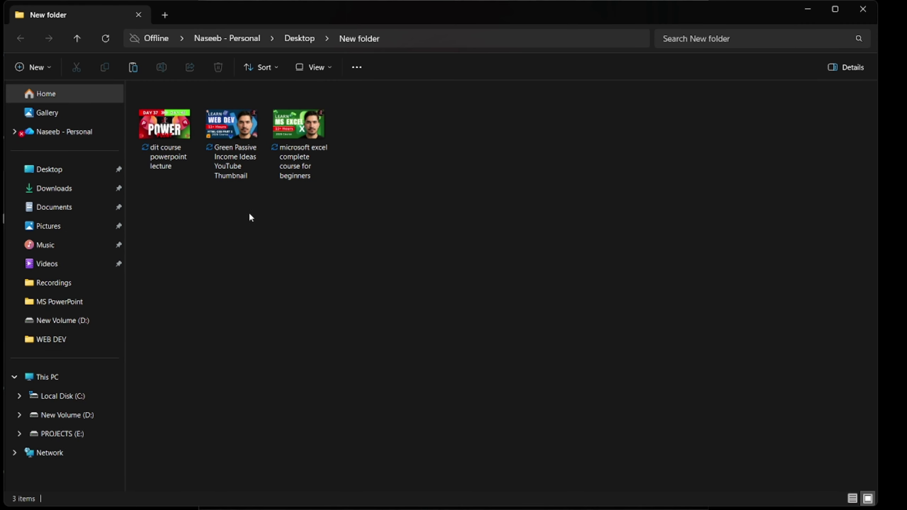
click(856, 14)
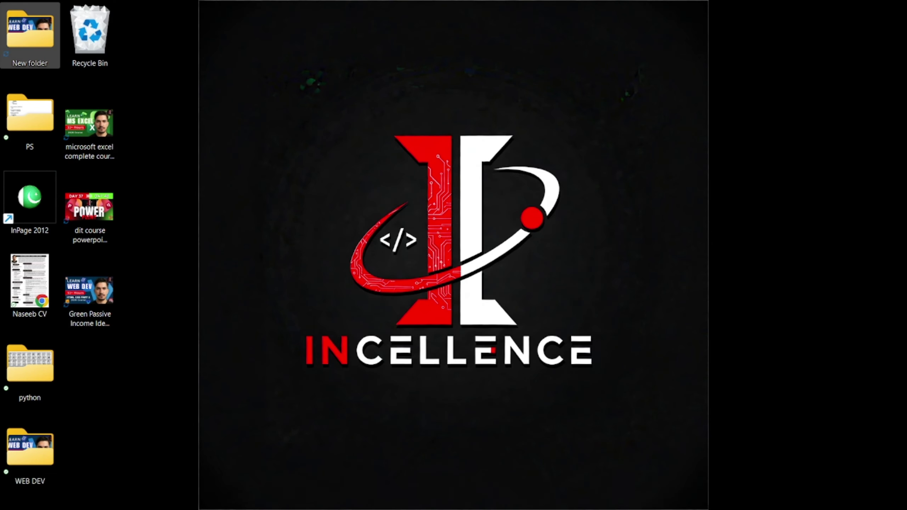
click(545, 506)
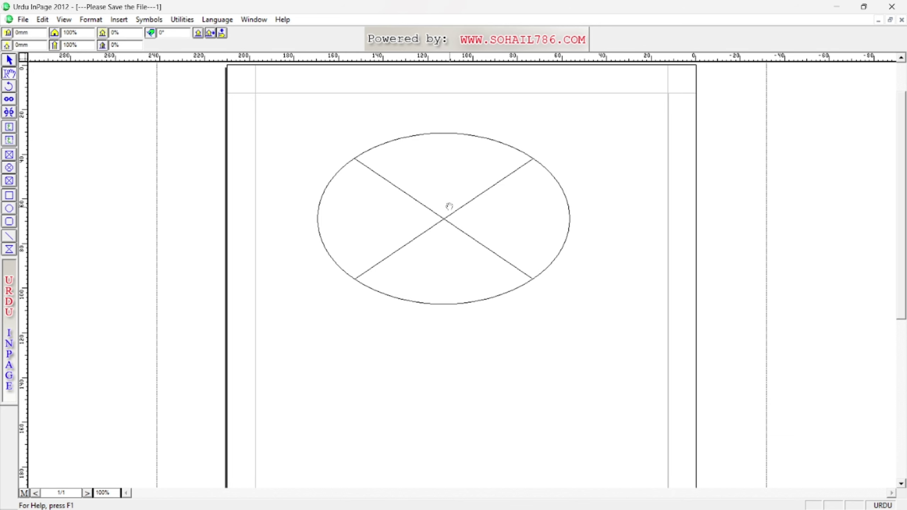
Select the crossed ellipse frame, move and shrink it, then delete it.
click(10, 60)
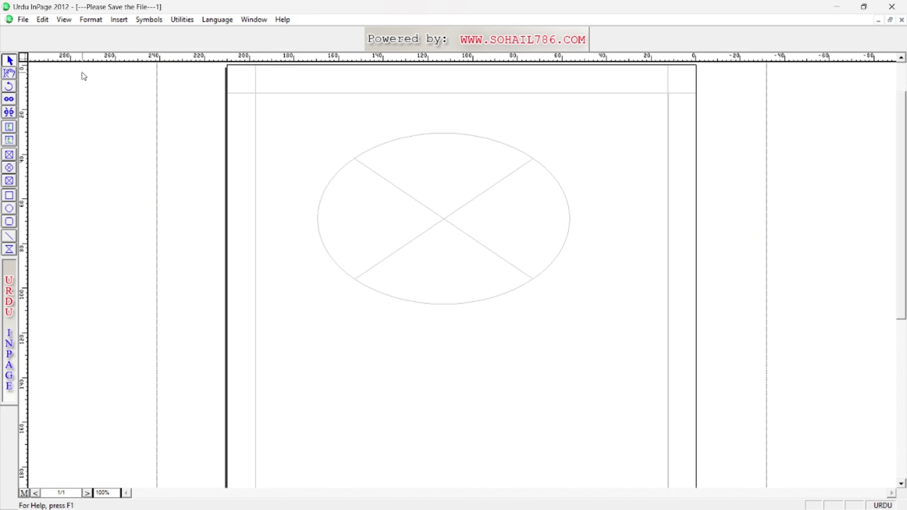
click(450, 219)
drag(457, 233, 451, 284)
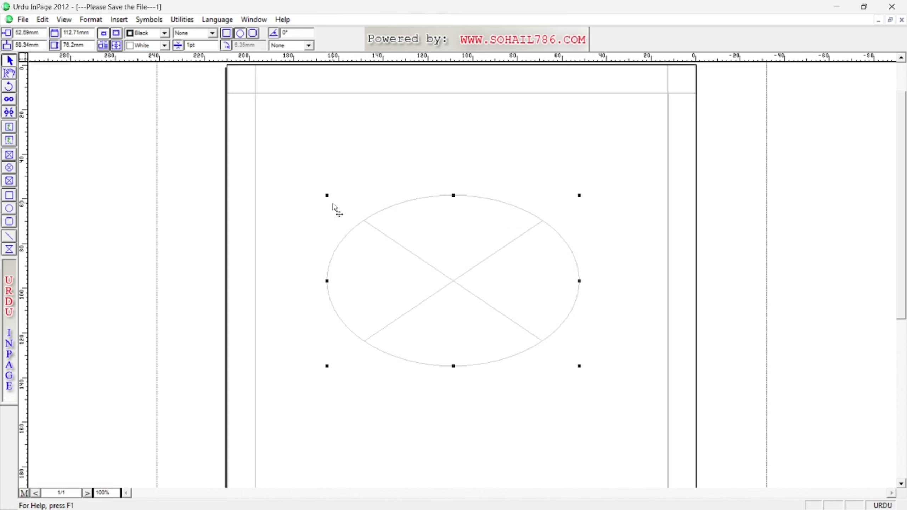
drag(327, 197, 398, 226)
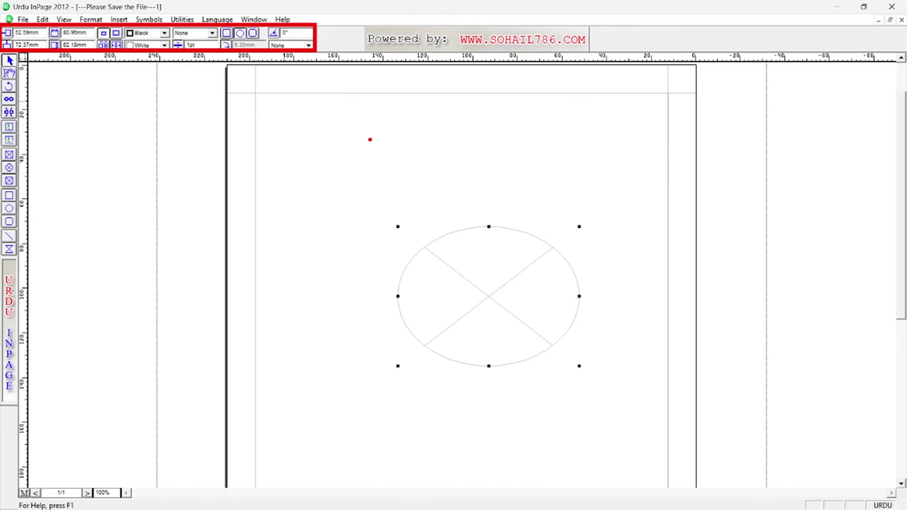
drag(448, 270, 435, 250)
key(Delete)
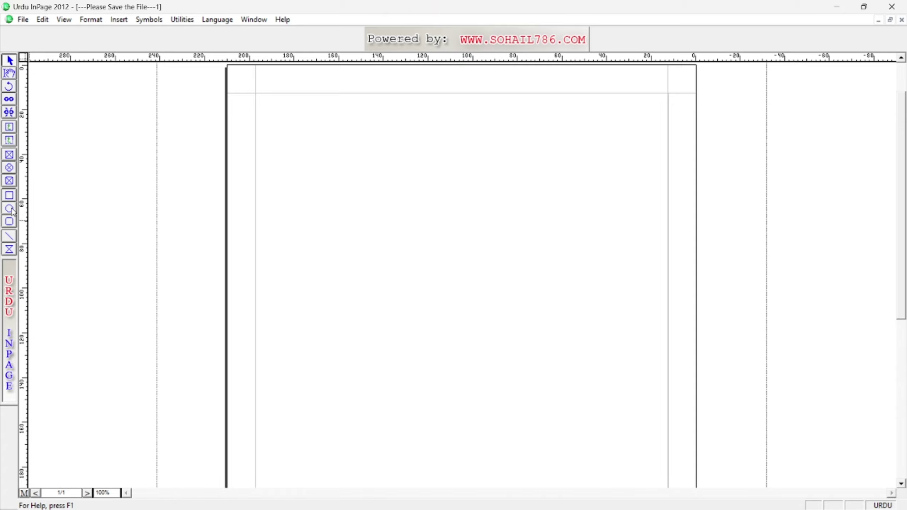
Draw a tall rectangle and a tall oval to its right.
click(10, 197)
drag(320, 118, 425, 299)
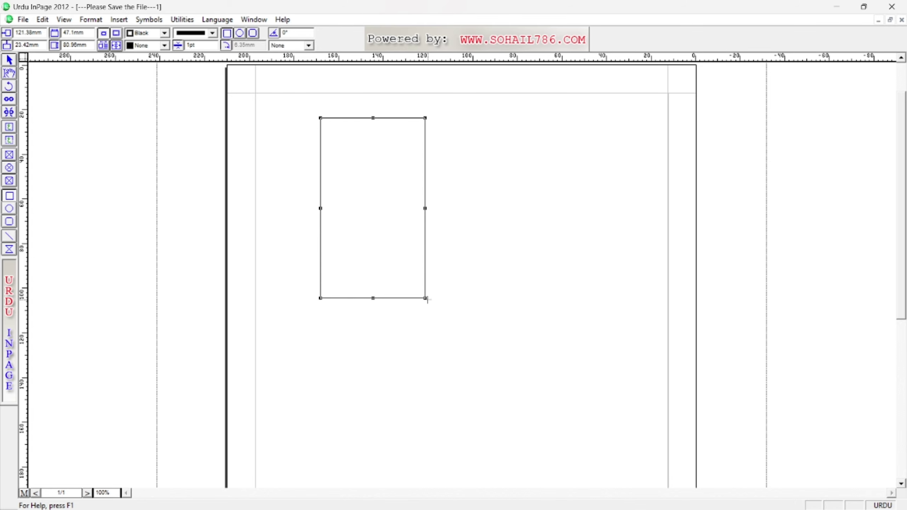
click(454, 196)
click(9, 210)
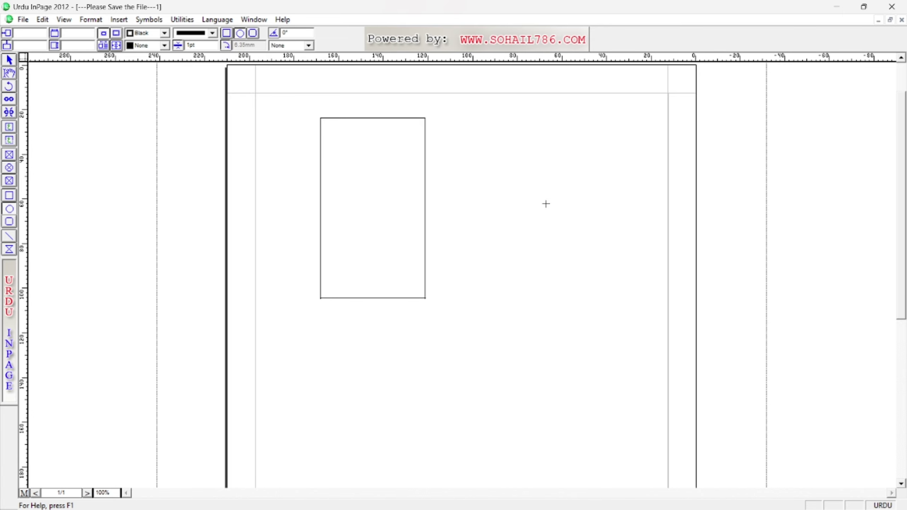
drag(546, 204, 569, 290)
click(405, 335)
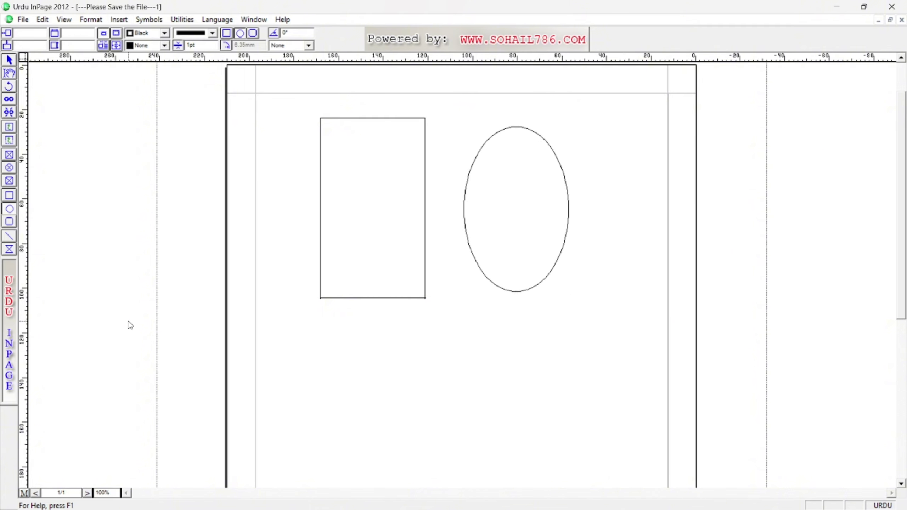
Add a wide rounded rectangle below, a vertical line and a diagonal line, then select everything.
click(10, 222)
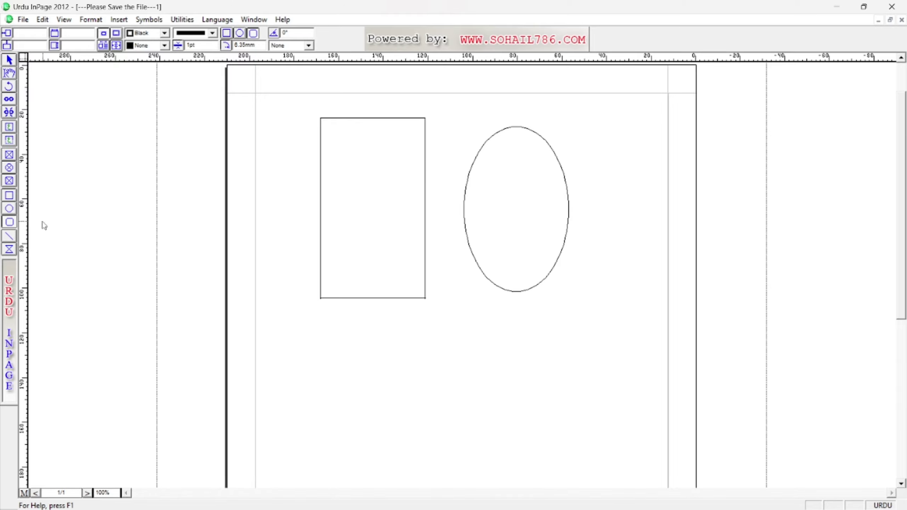
drag(317, 315, 603, 451)
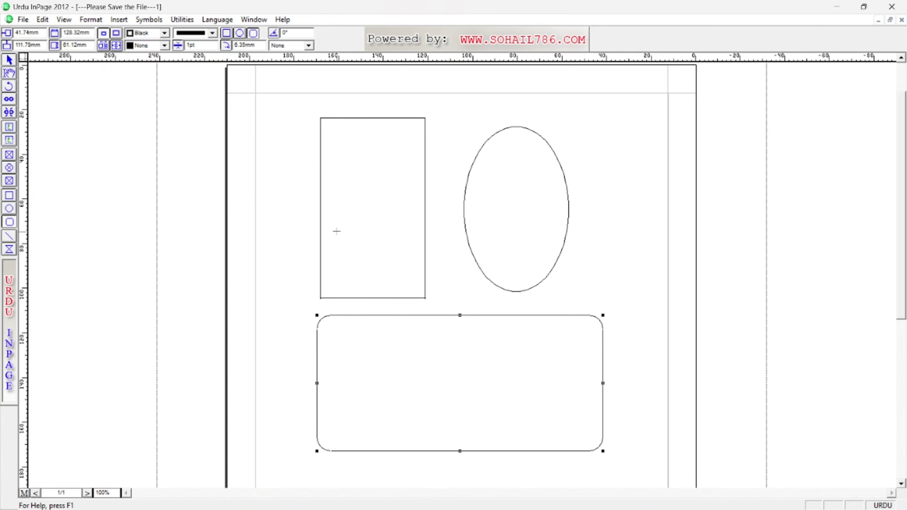
click(10, 239)
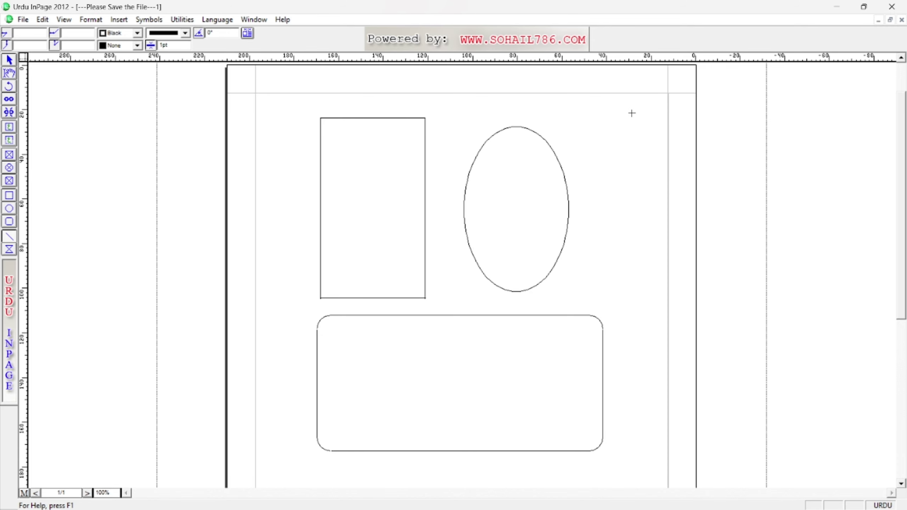
drag(632, 113, 616, 337)
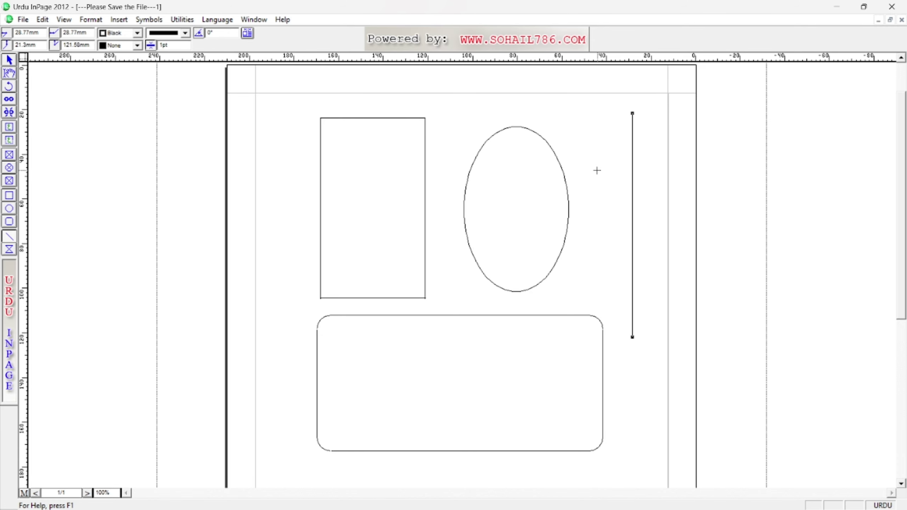
drag(609, 133, 387, 355)
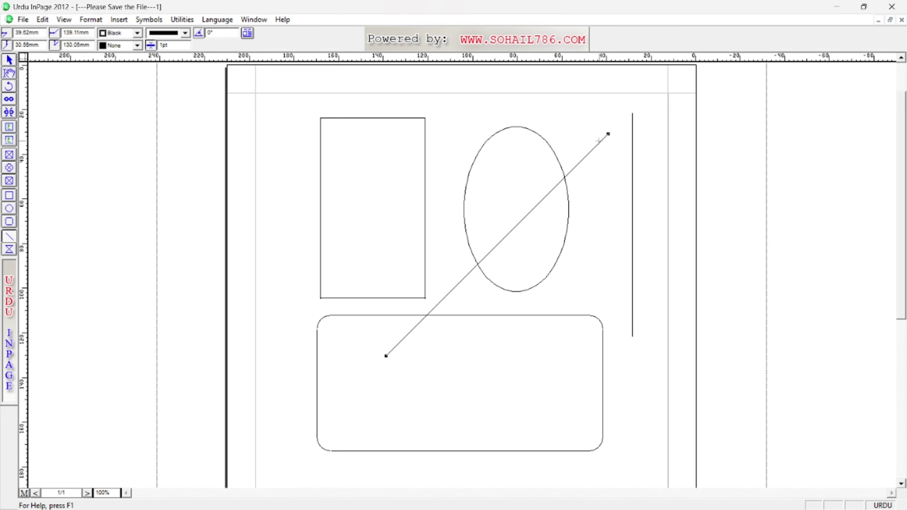
click(11, 253)
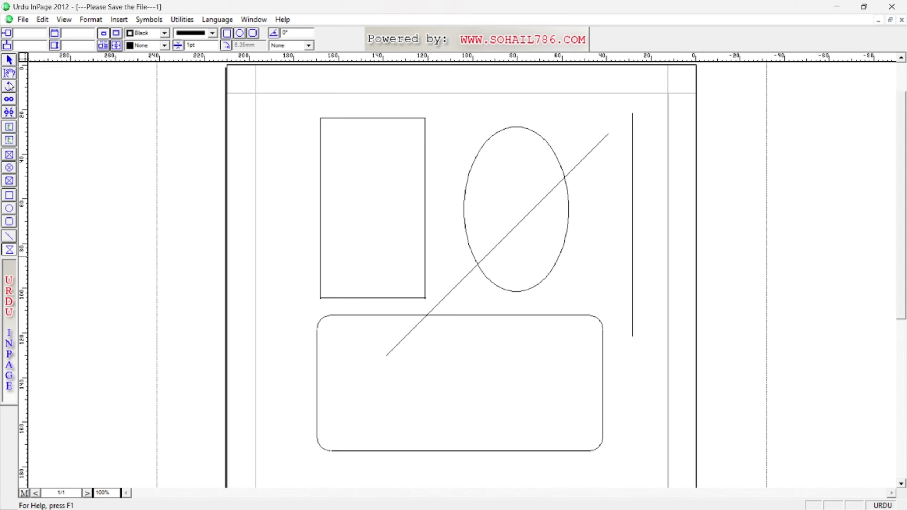
click(9, 60)
key(ctrl+a)
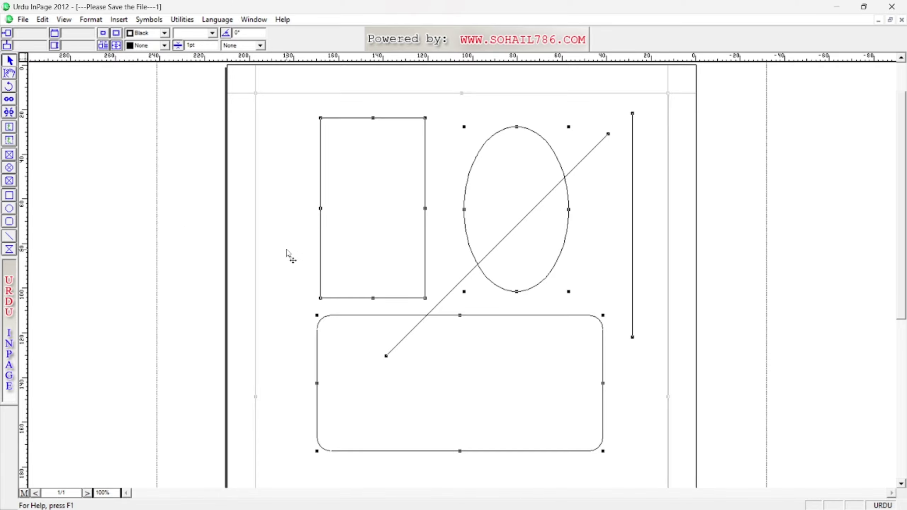
Delete all the shapes and draw a polygon near the page top.
key(Delete)
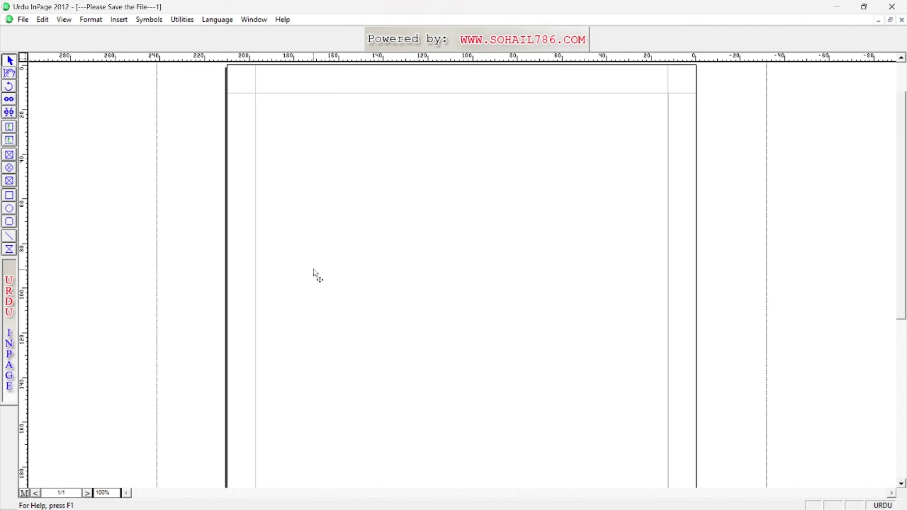
click(10, 251)
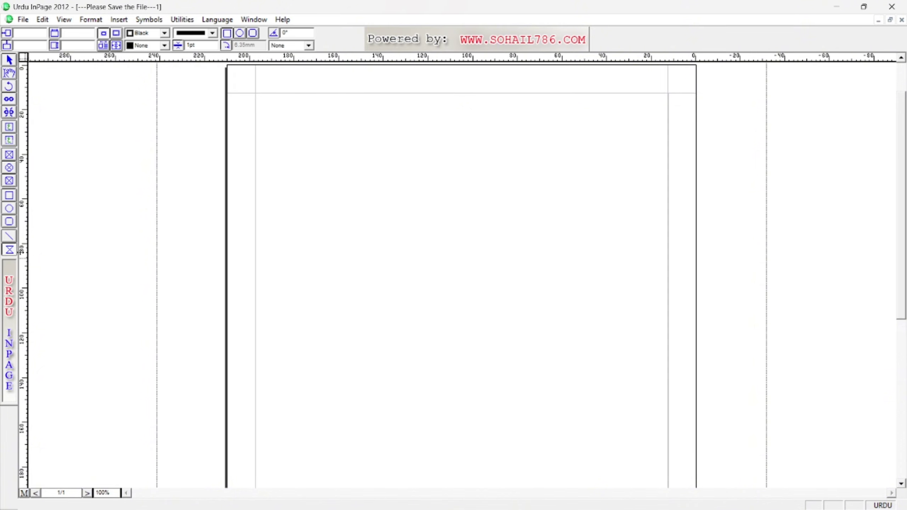
drag(315, 140, 540, 264)
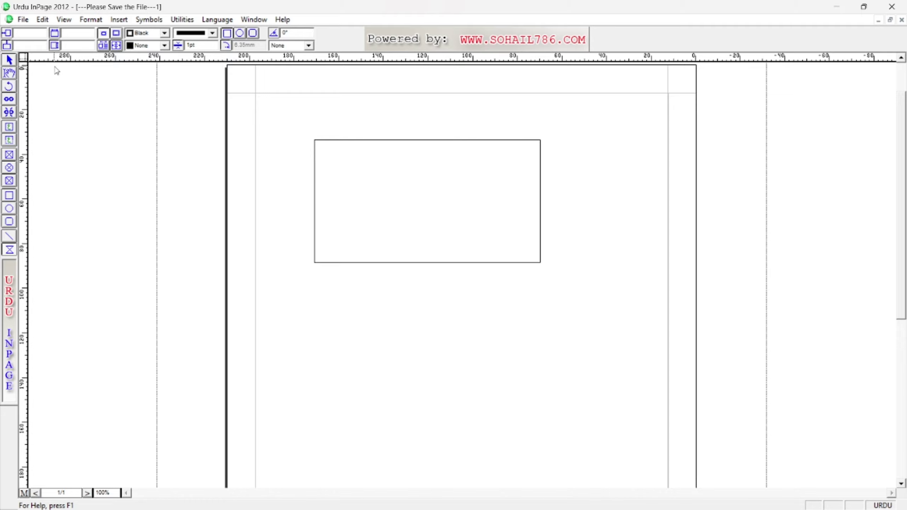
Drag the polygon's vertices into a long, slanted four-point figure.
click(9, 60)
click(475, 212)
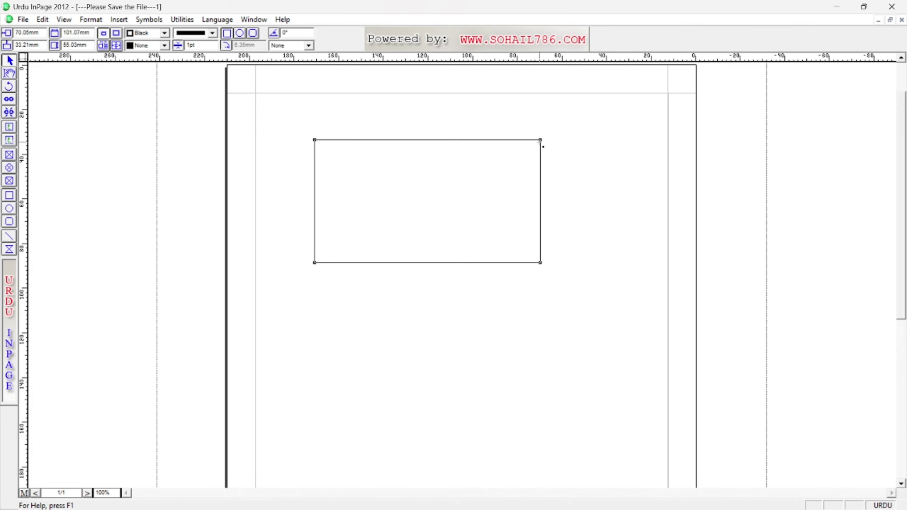
drag(531, 147, 344, 237)
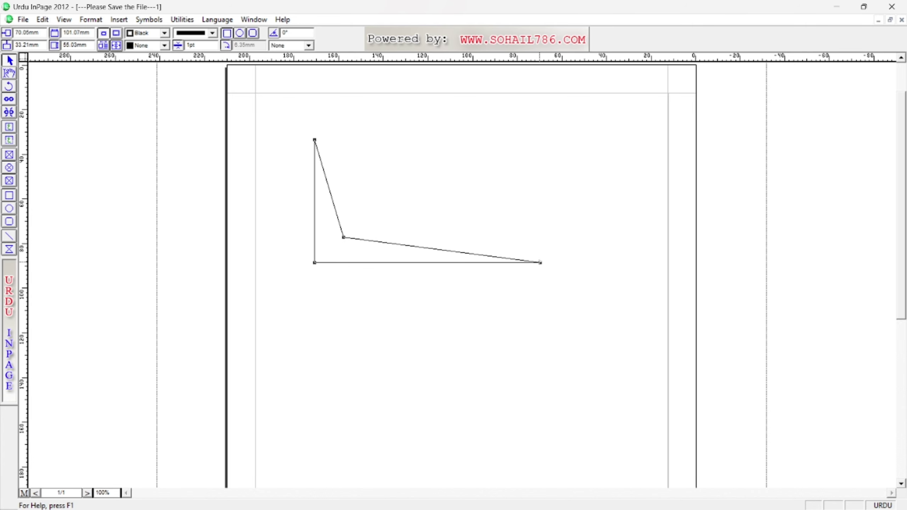
drag(540, 262, 567, 400)
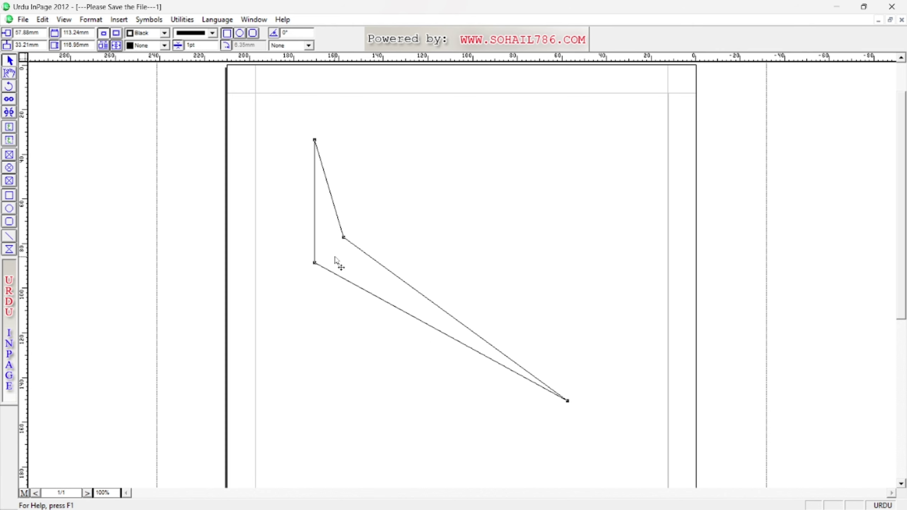
drag(343, 238, 411, 258)
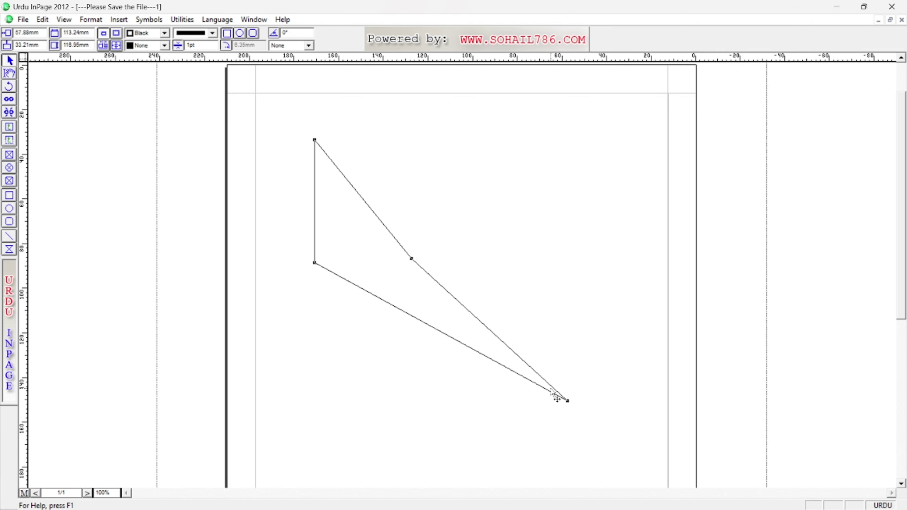
double_click(365, 239)
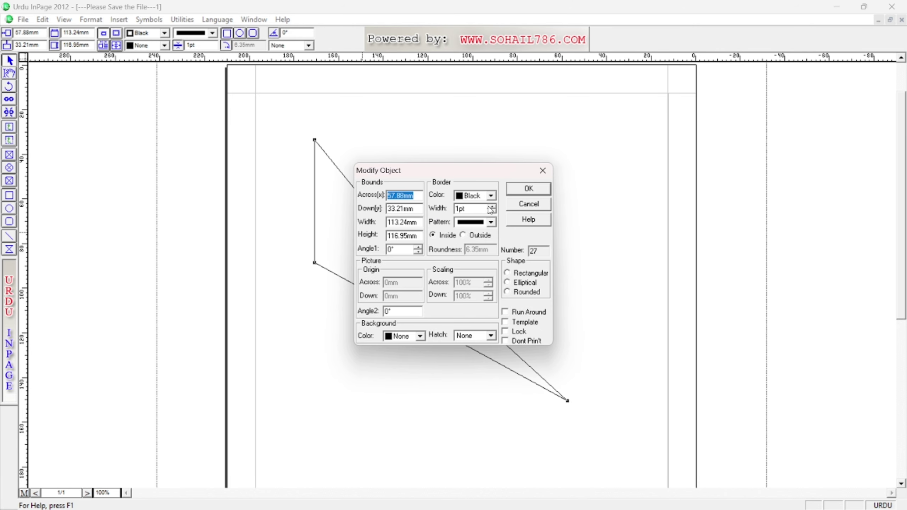
click(543, 171)
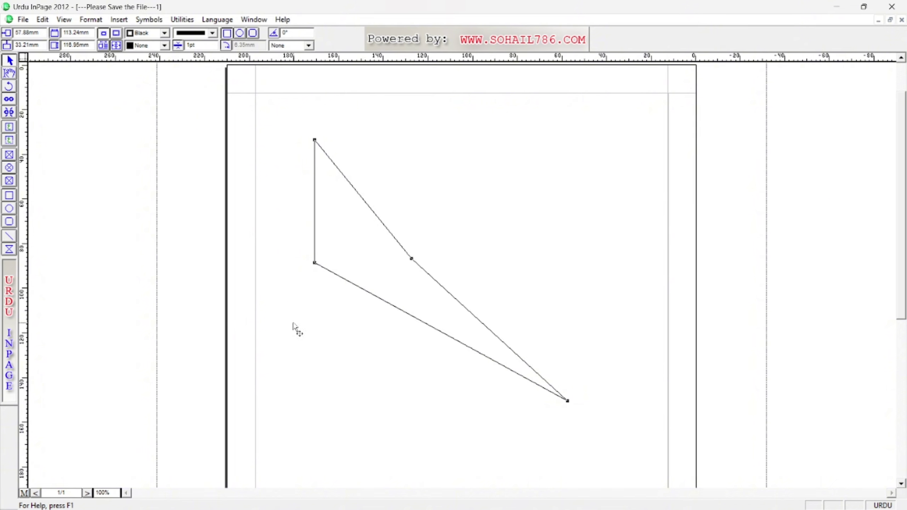
click(9, 75)
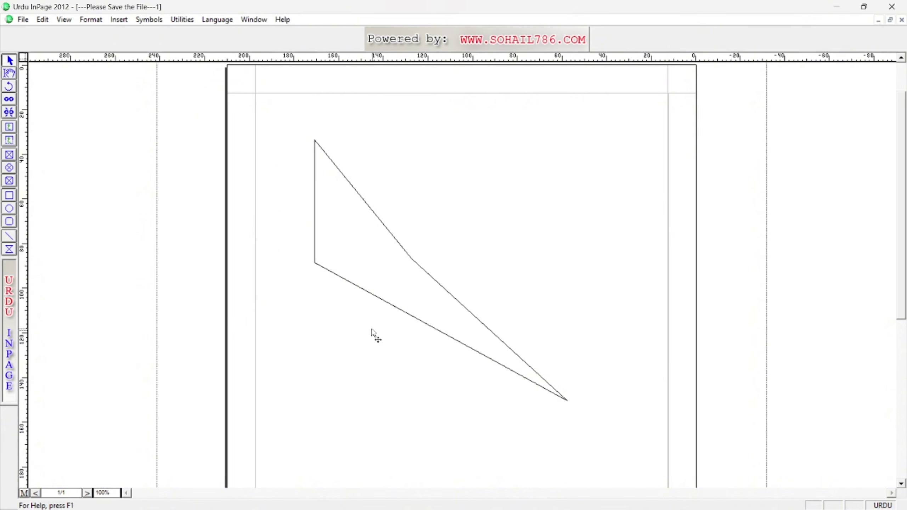
click(365, 270)
double_click(364, 270)
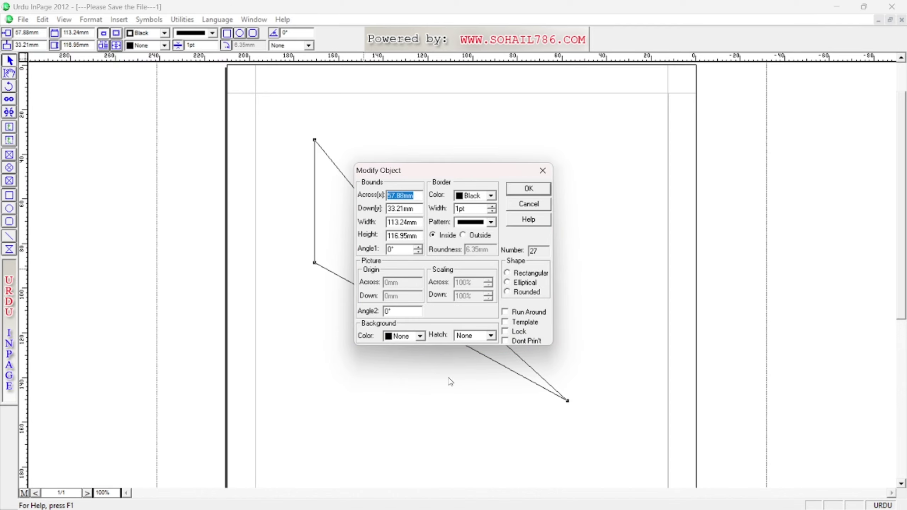
click(529, 188)
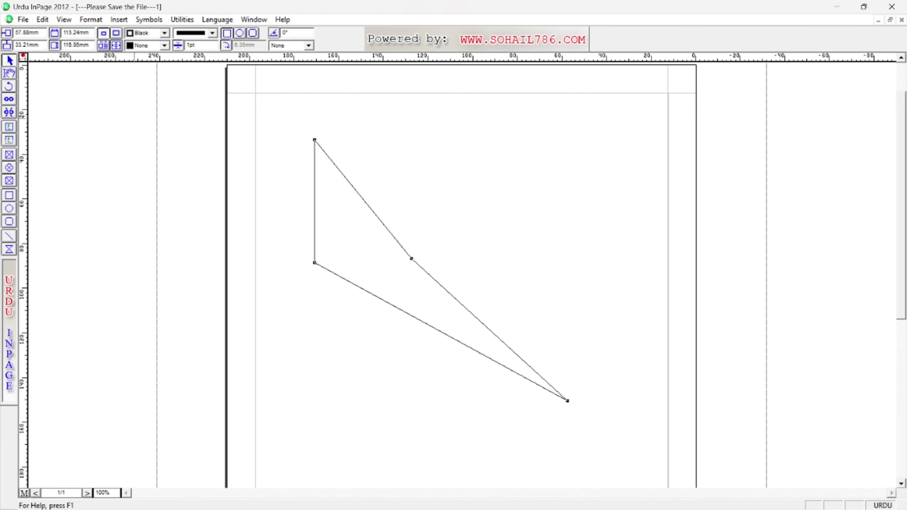